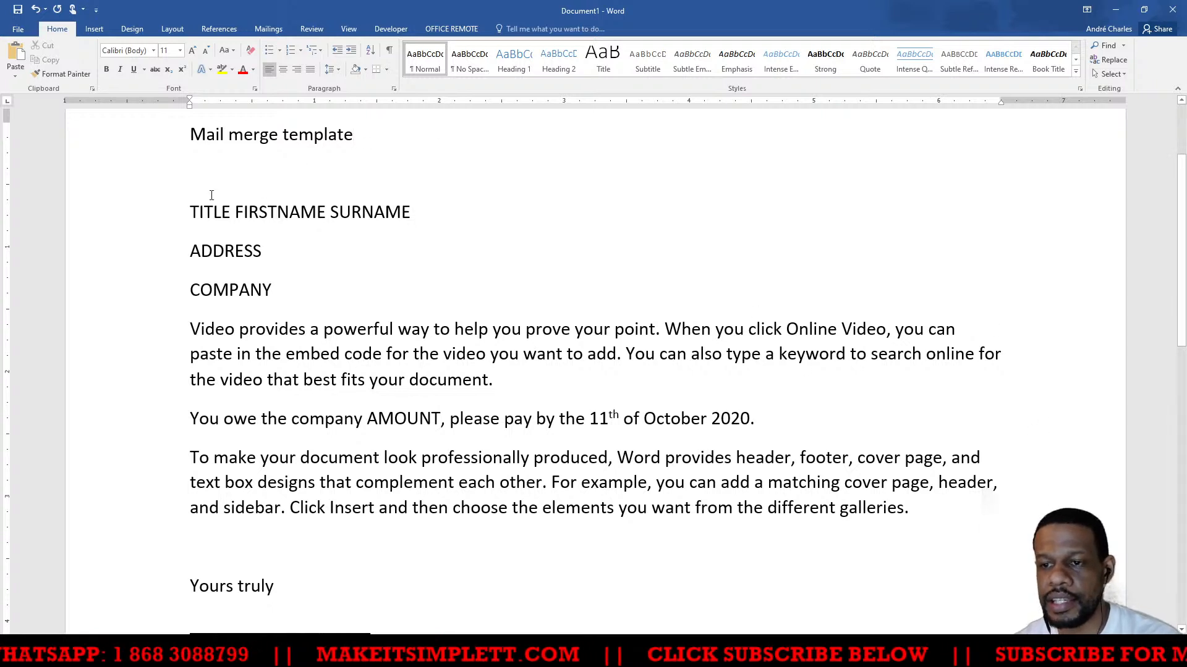
{"action": "left_click_drag", "start_coordinate": [191, 212], "coordinate": [689, 616]}
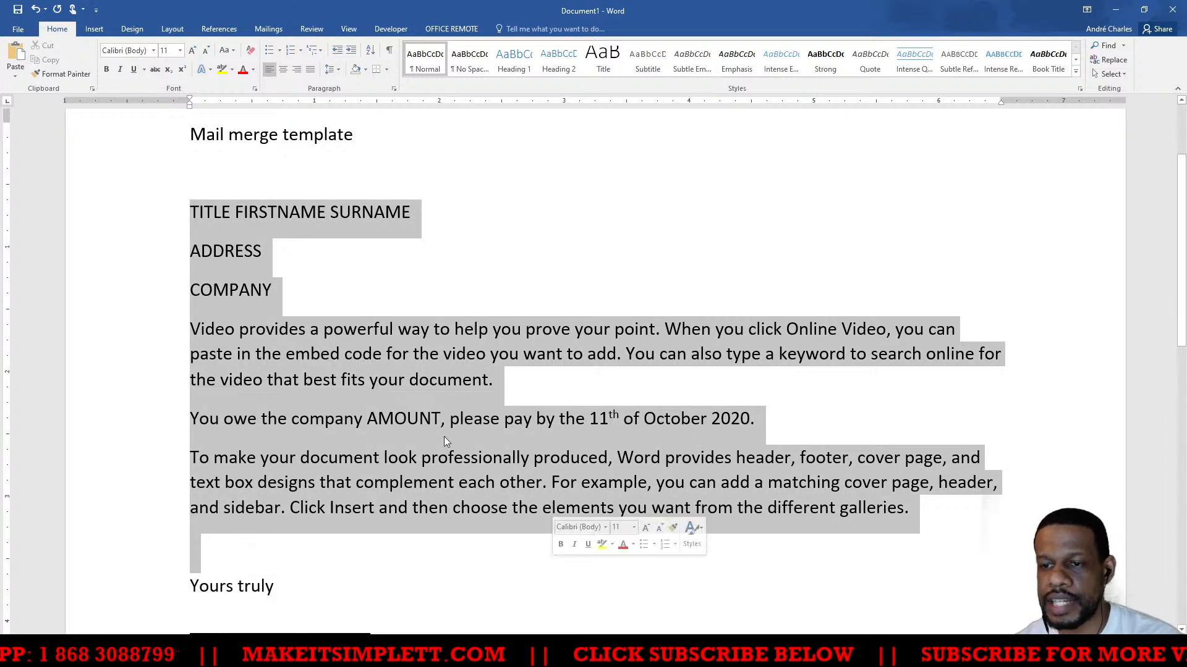
{"action": "left_click", "coordinate": [296, 290]}
{"action": "left_click_drag", "start_coordinate": [192, 212], "coordinate": [267, 212]}
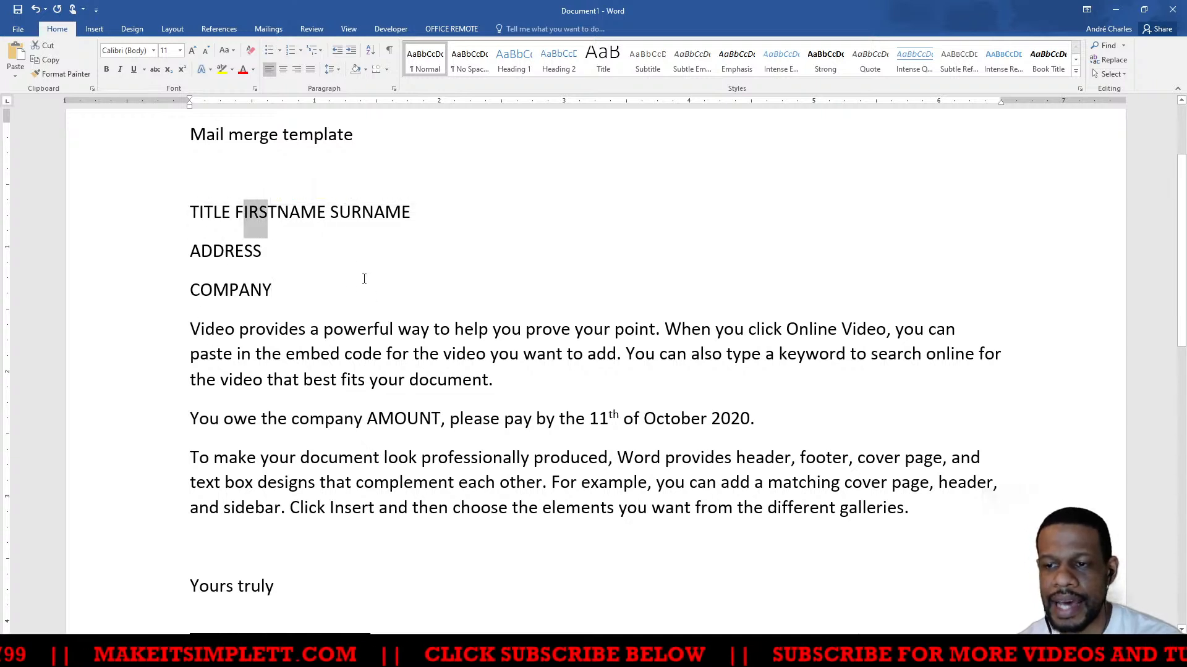
{"action": "left_click_drag", "start_coordinate": [267, 250], "coordinate": [246, 251]}
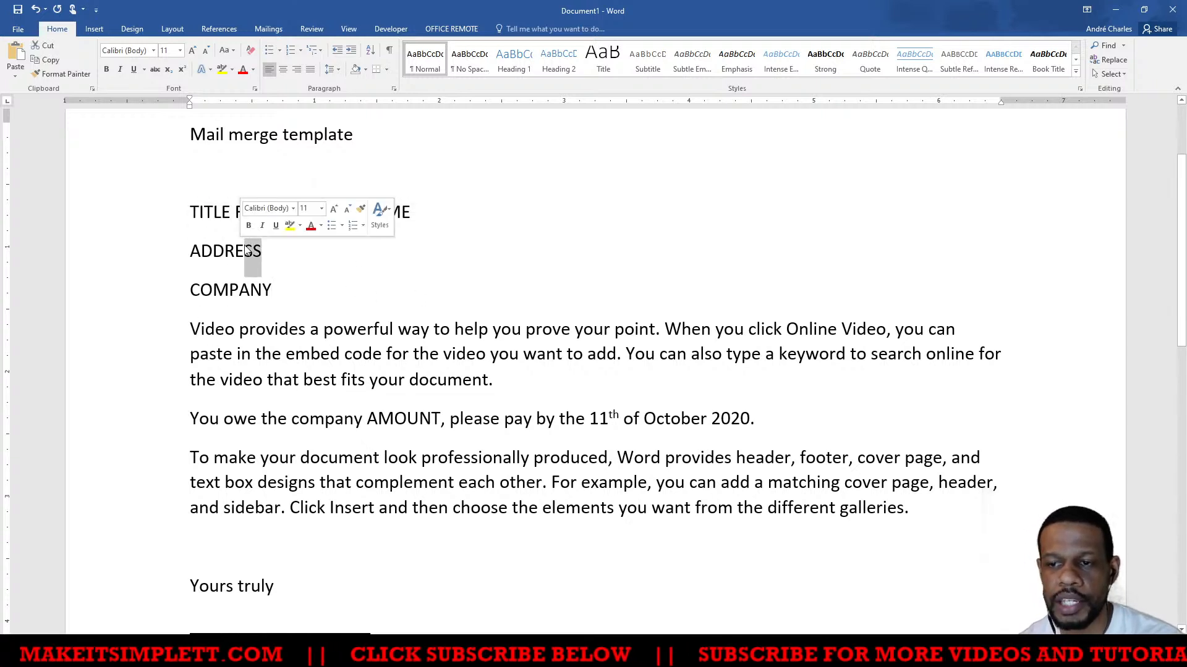
{"action": "left_click", "coordinate": [413, 222]}
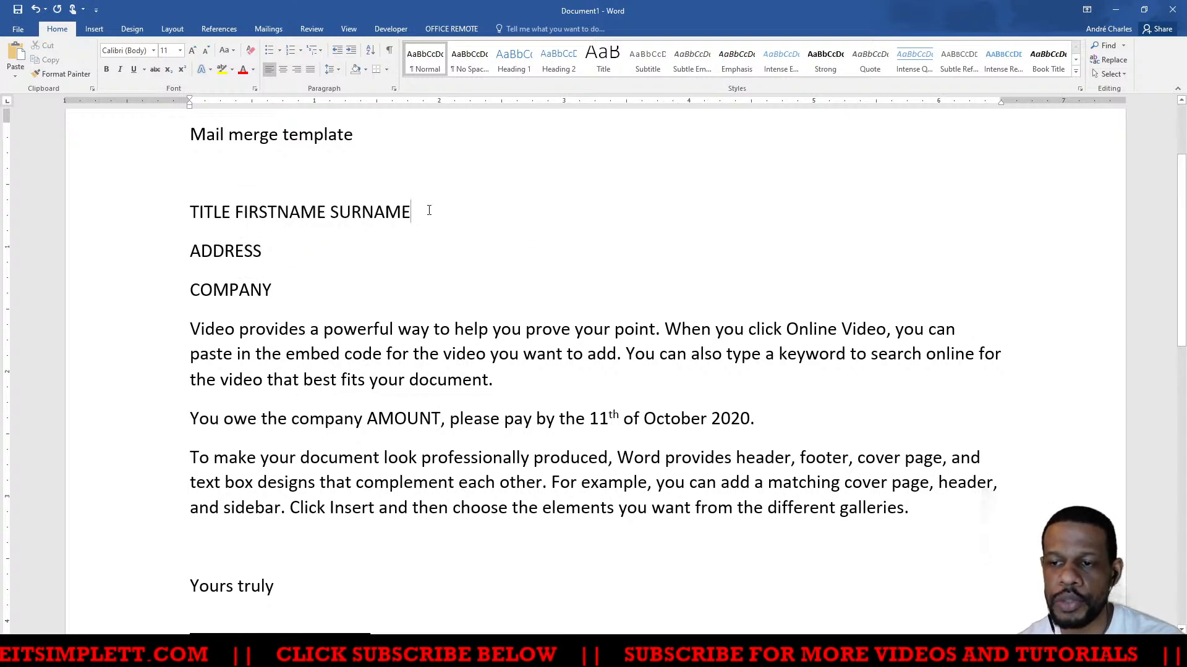
Replace the TITLE FIRSTNAME SURNAME line with three underscore blanks separated by spaces
{"action": "left_click_drag", "start_coordinate": [429, 211], "coordinate": [185, 211]}
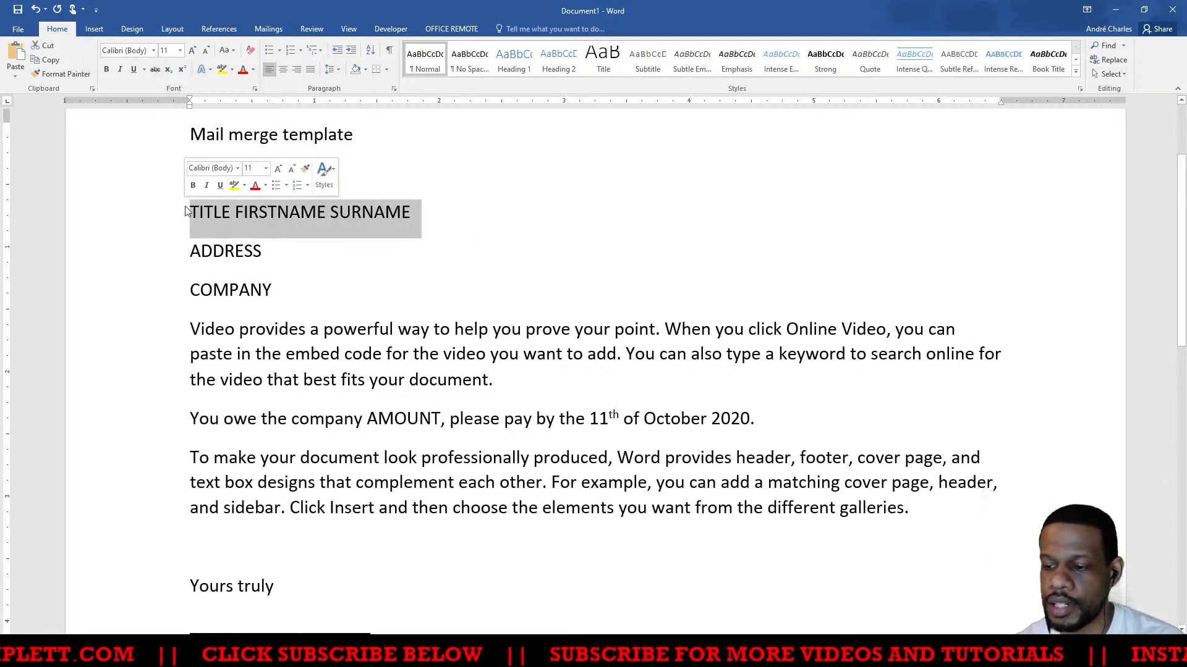
{"action": "key", "text": "Delete"}
{"action": "type", "text": "_____ ___"}
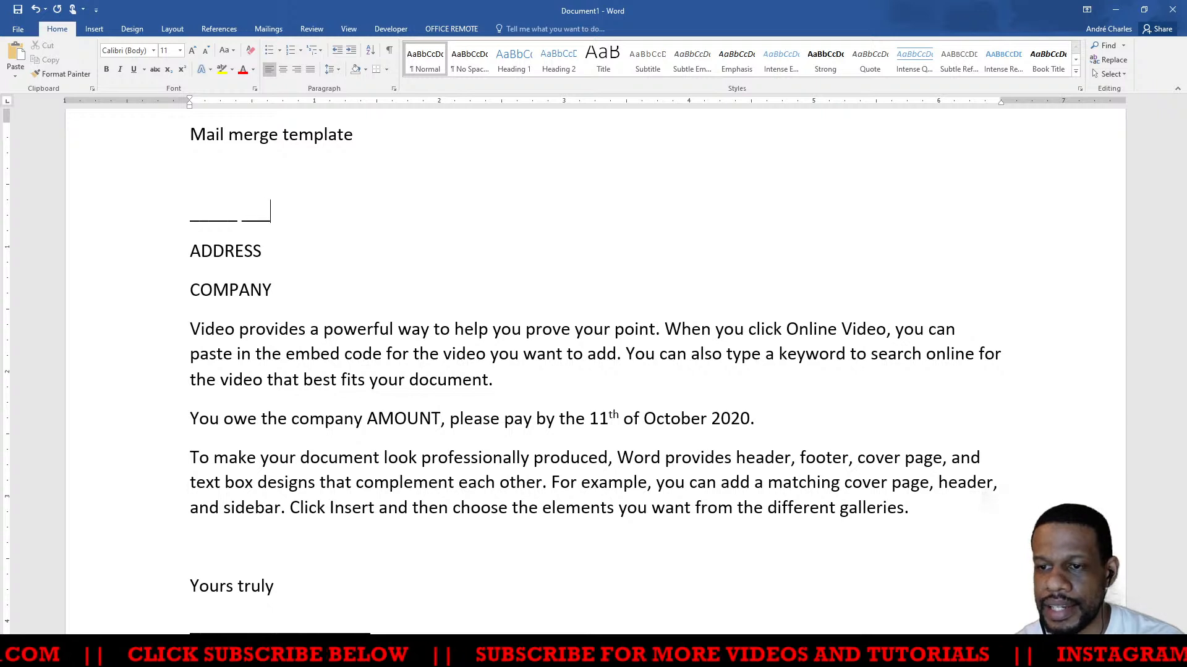
{"action": "type", "text": "____ ______"}
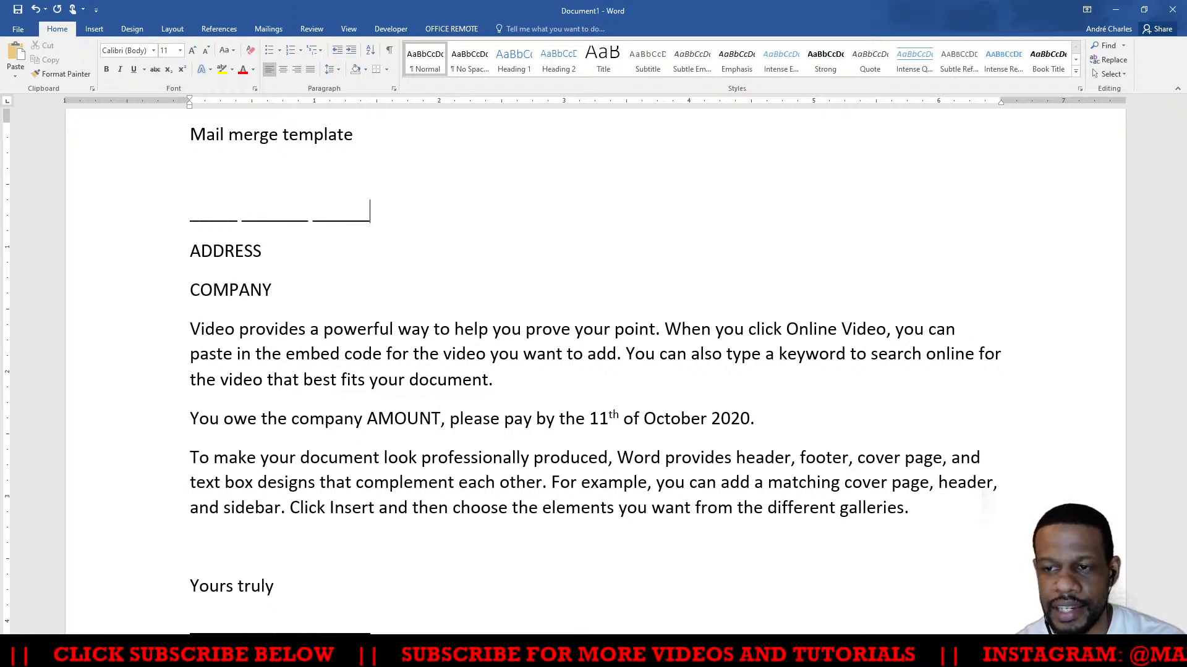
{"action": "type", "text": "______"}
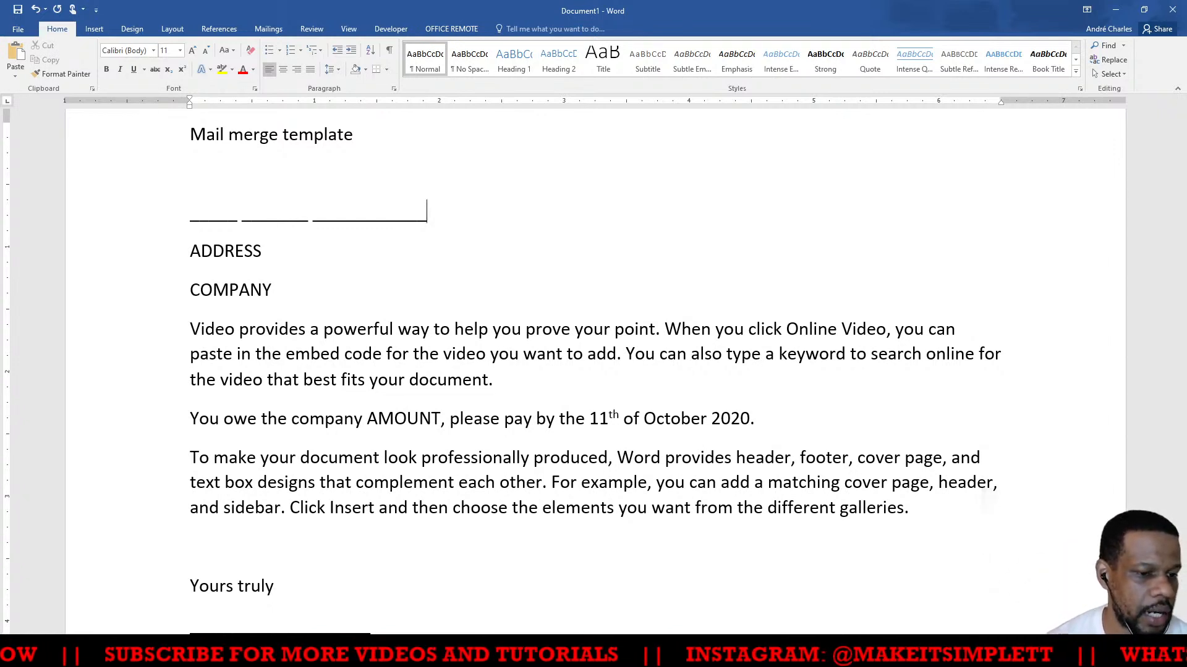
{"action": "left_click", "coordinate": [89, 655]}
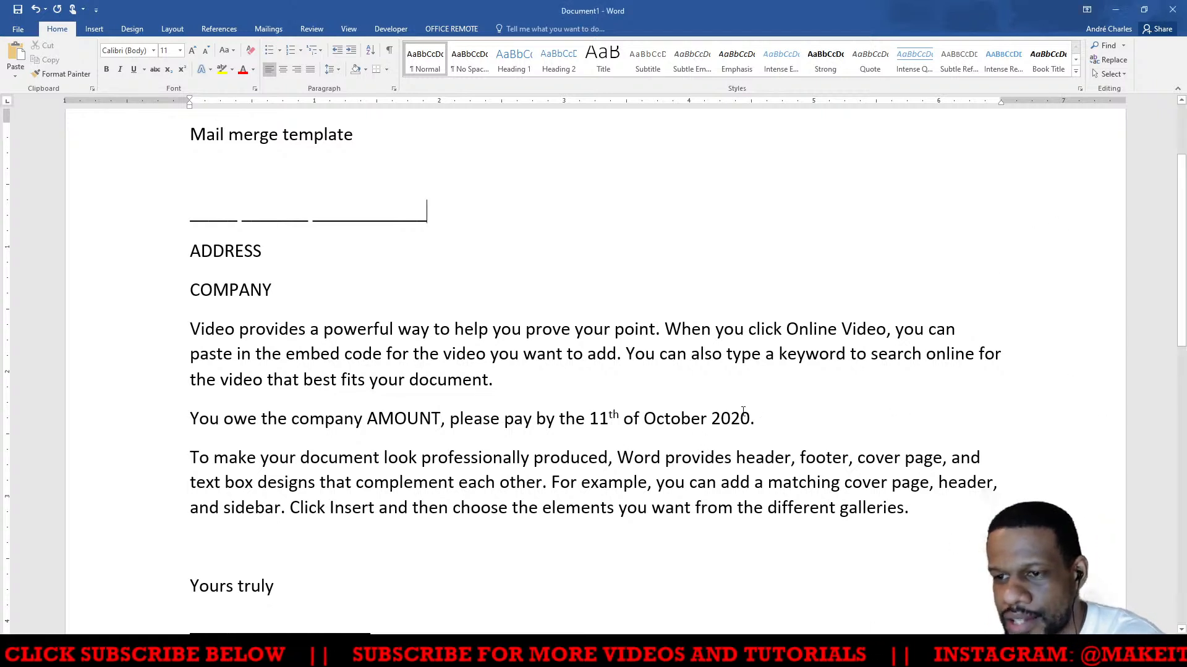
Delete the underscore line, then undo the edits back to the original TITLE FIRSTNAME SURNAME placeholders
{"action": "scroll", "coordinate": [554, 368], "scroll_direction": "up", "scroll_amount": 1}
{"action": "left_click_drag", "start_coordinate": [443, 277], "coordinate": [191, 275]}
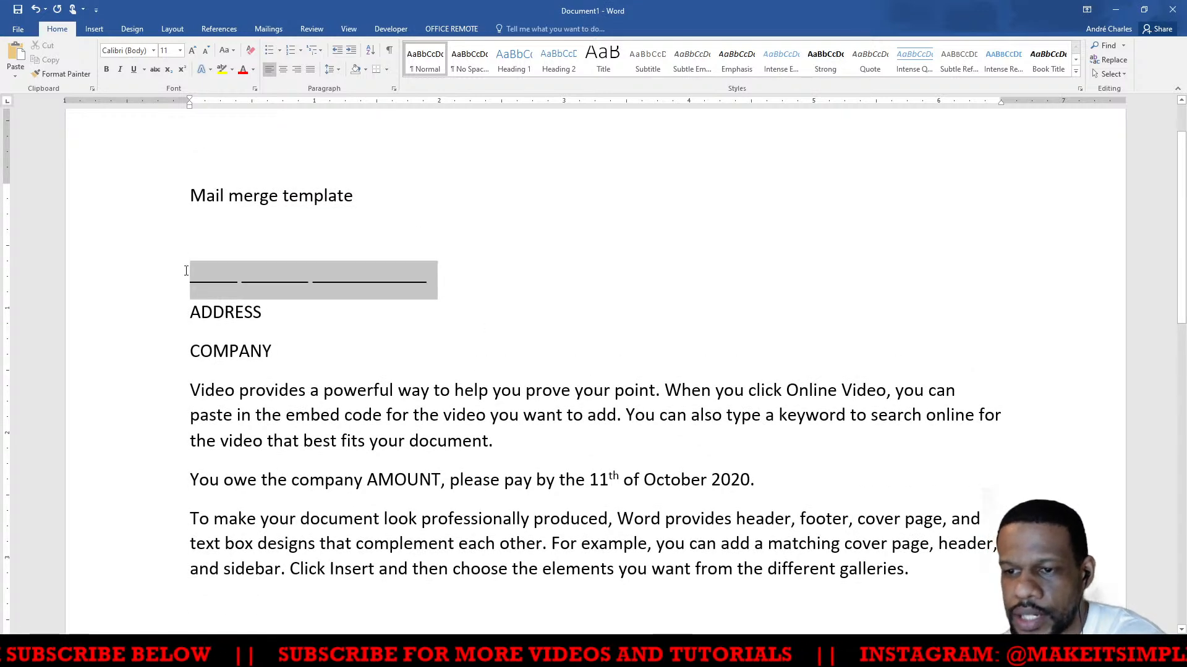
{"action": "key", "text": "Delete"}
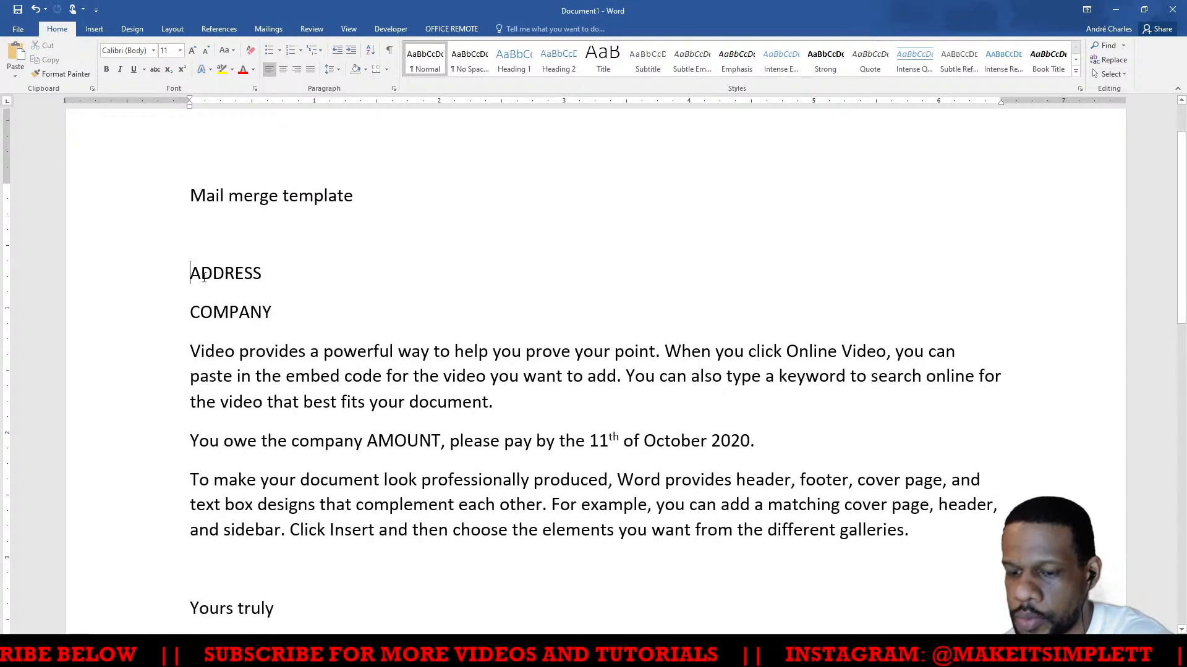
{"action": "key", "text": "ctrl+z"}
{"action": "key", "text": "ctrl+z"}
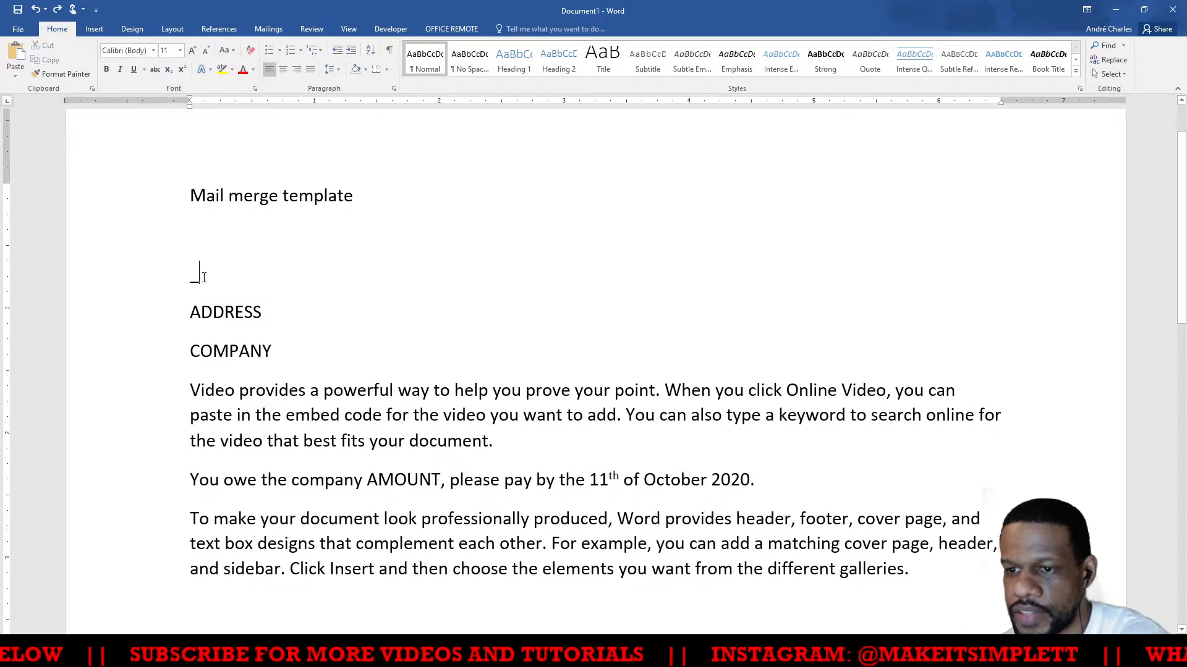
{"action": "key", "text": "ctrl+z"}
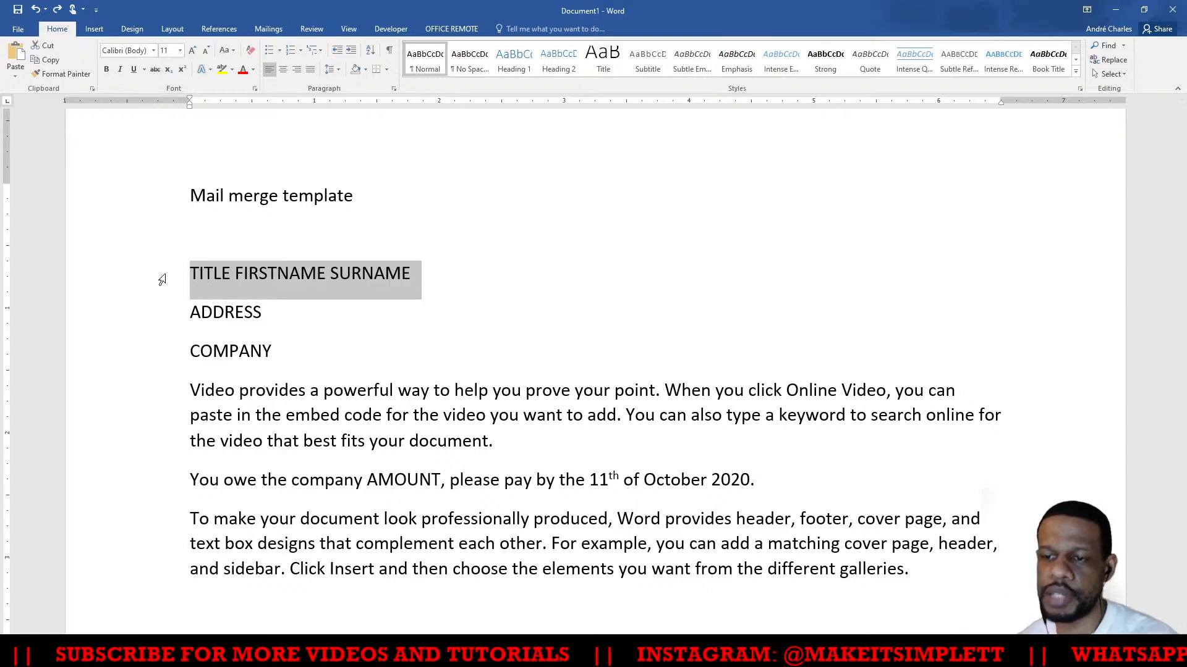
{"action": "left_click", "coordinate": [222, 254]}
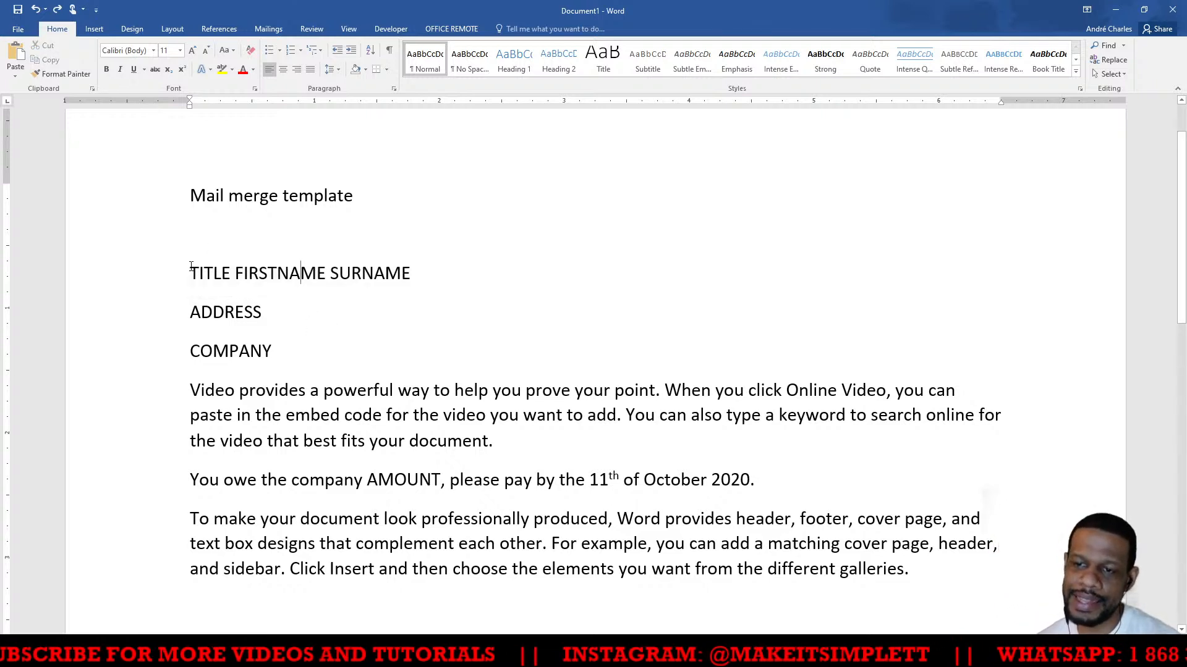
{"action": "left_click_drag", "start_coordinate": [192, 266], "coordinate": [275, 355]}
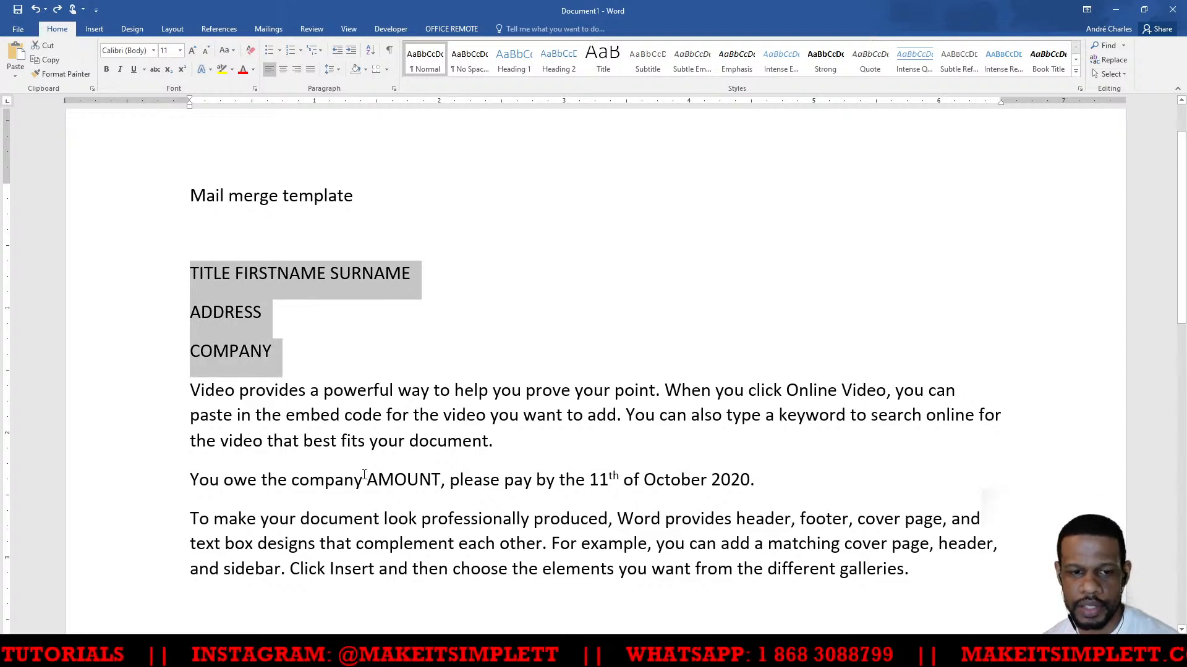
{"action": "left_click_drag", "start_coordinate": [366, 477], "coordinate": [440, 487]}
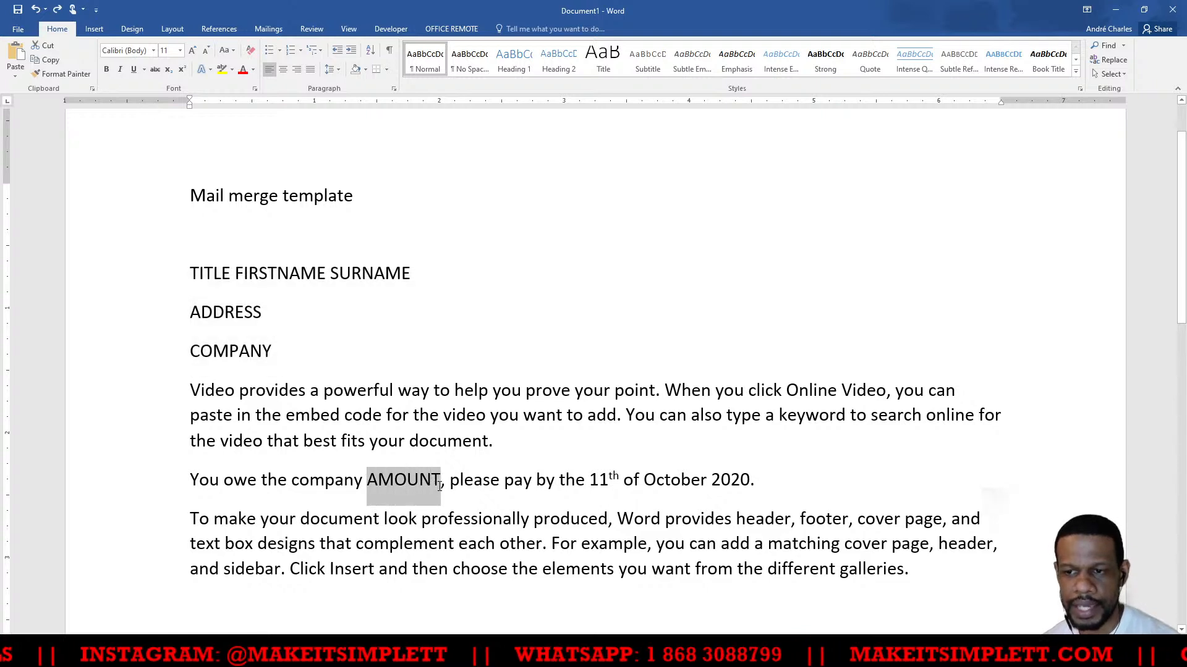
{"action": "left_click", "coordinate": [351, 273]}
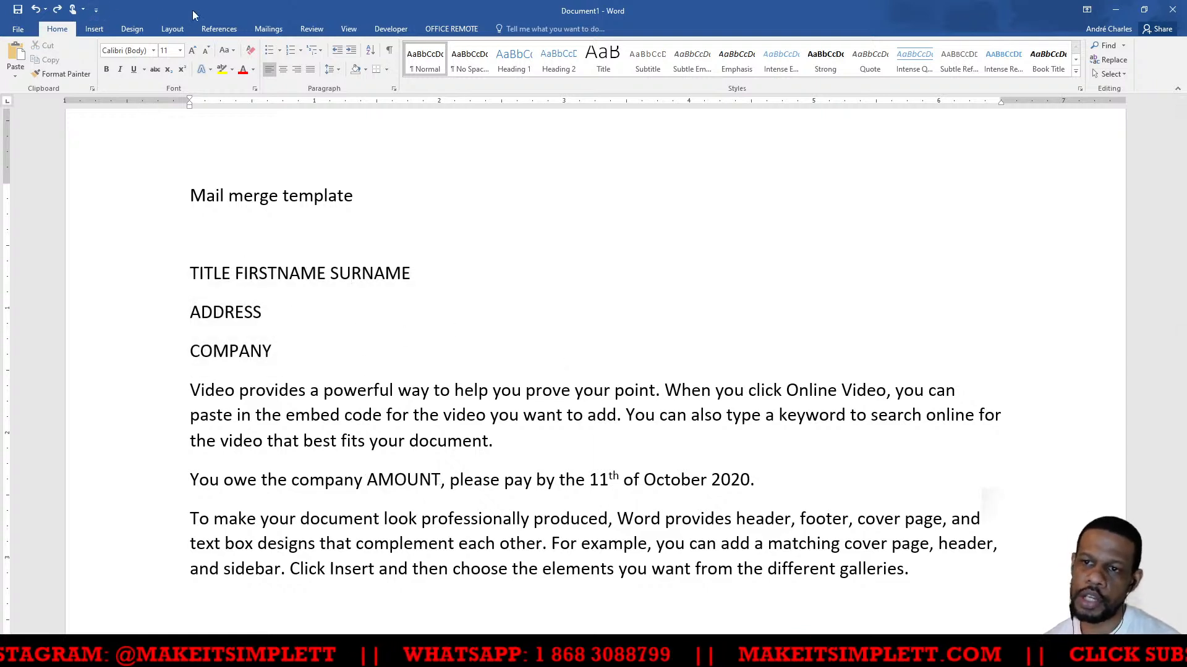
Start a new typed recipient list for the mail merge
{"action": "left_click", "coordinate": [282, 30]}
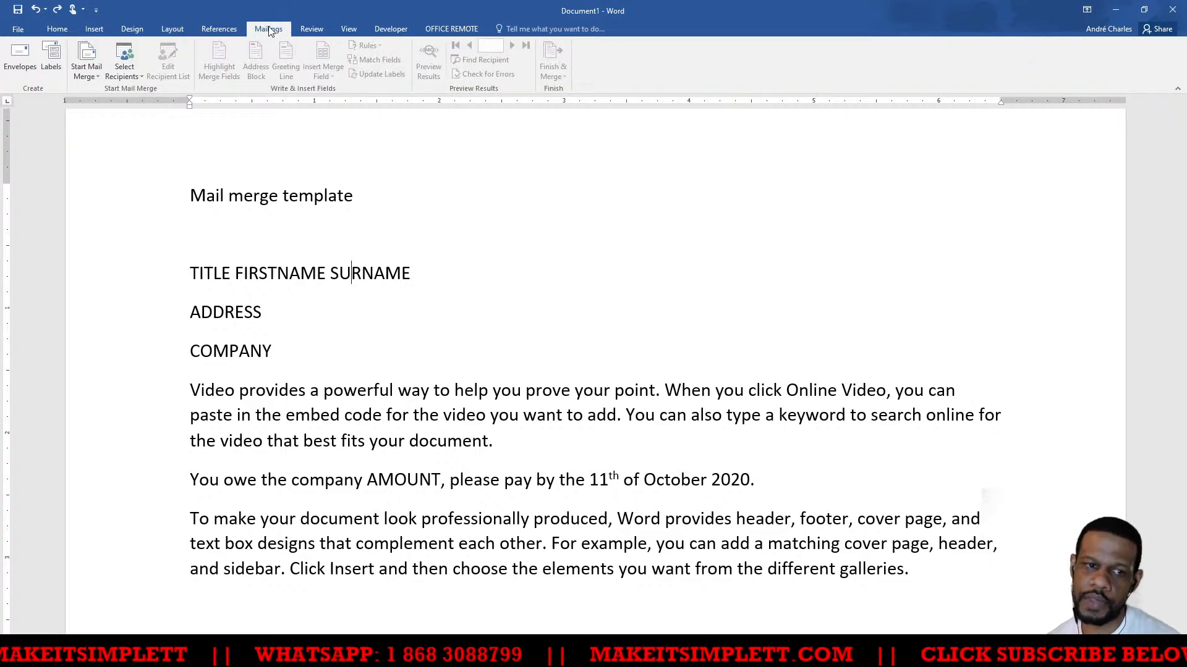
{"action": "left_click", "coordinate": [136, 75]}
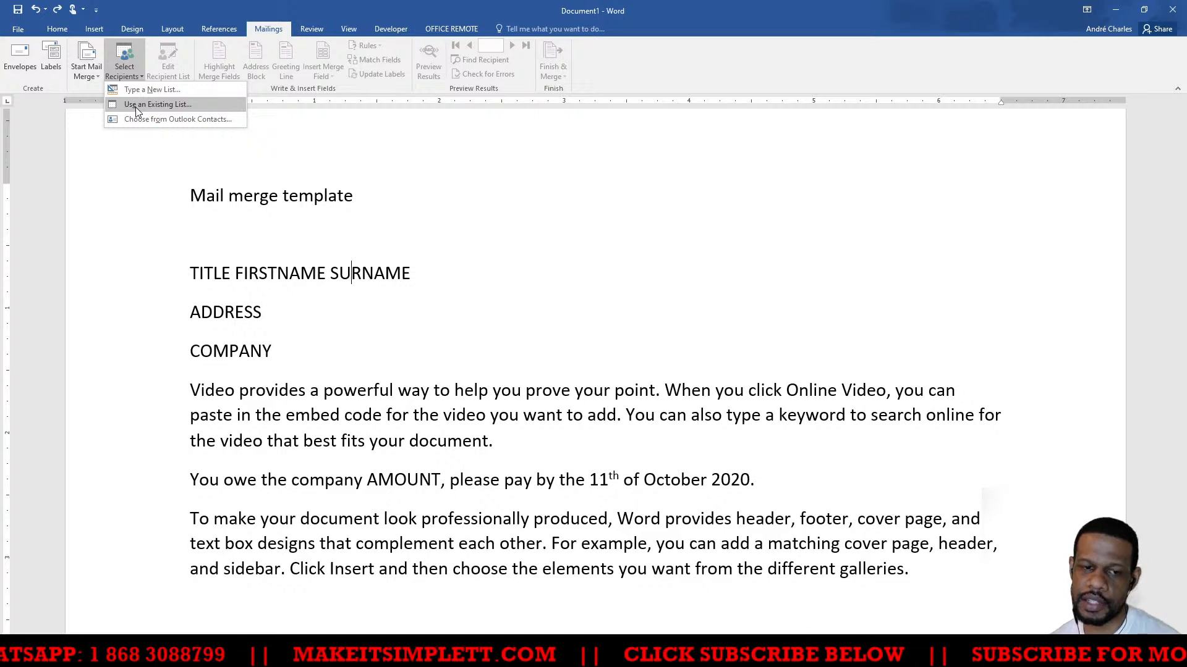
{"action": "left_click", "coordinate": [166, 90]}
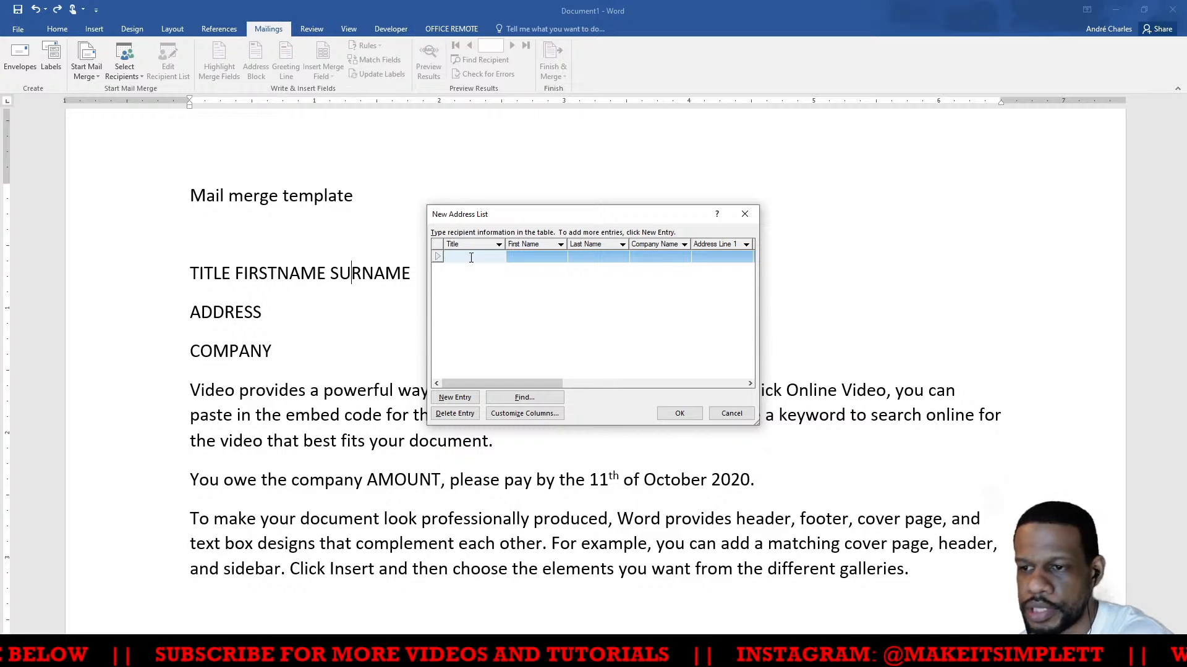
Fill in the first recipient's title as Mr., first name as Sponge and last name as Bob
{"action": "type", "text": "Mr."}
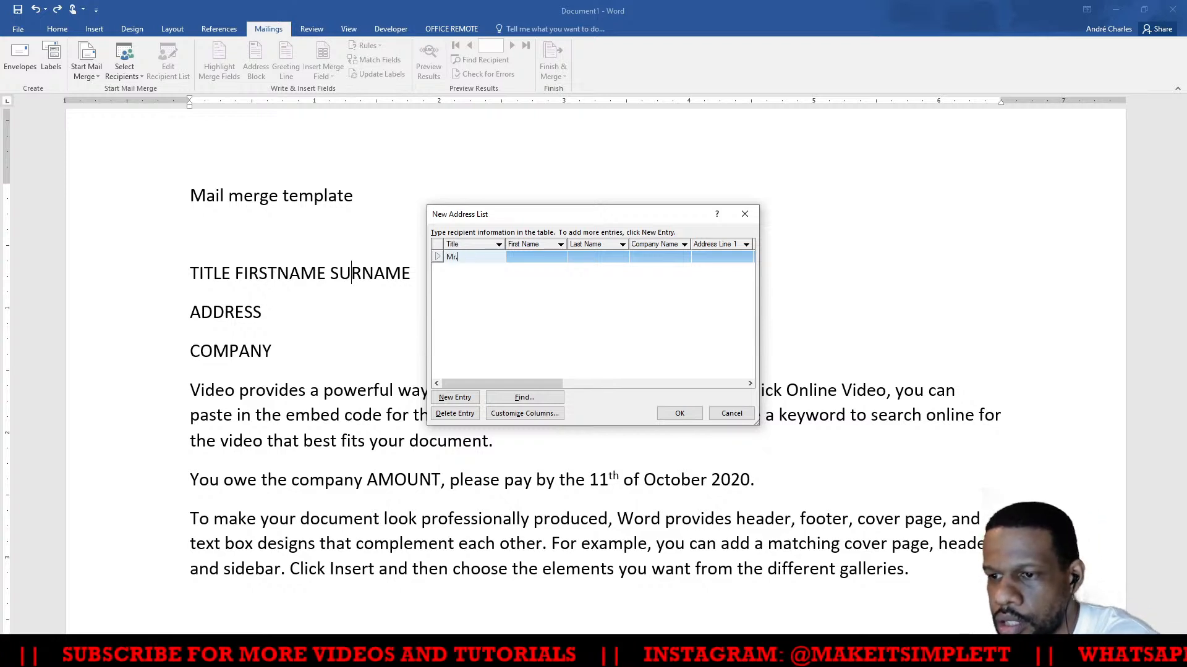
{"action": "key", "text": "Tab"}
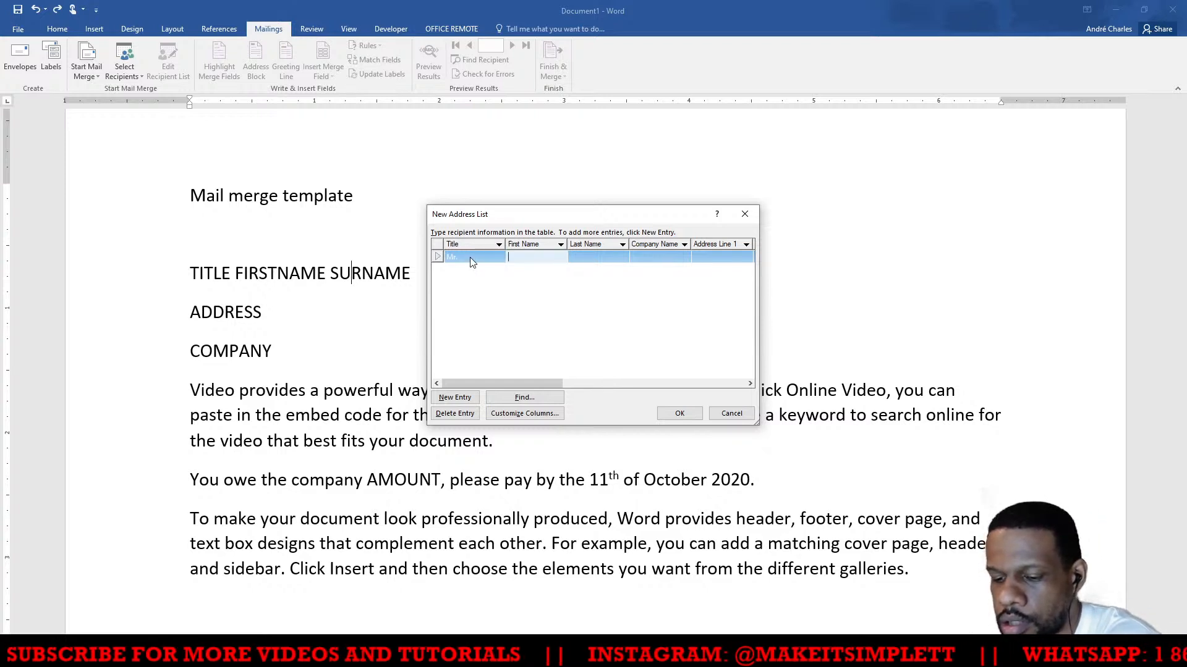
{"action": "type", "text": "Sponge"}
{"action": "key", "text": "Tab"}
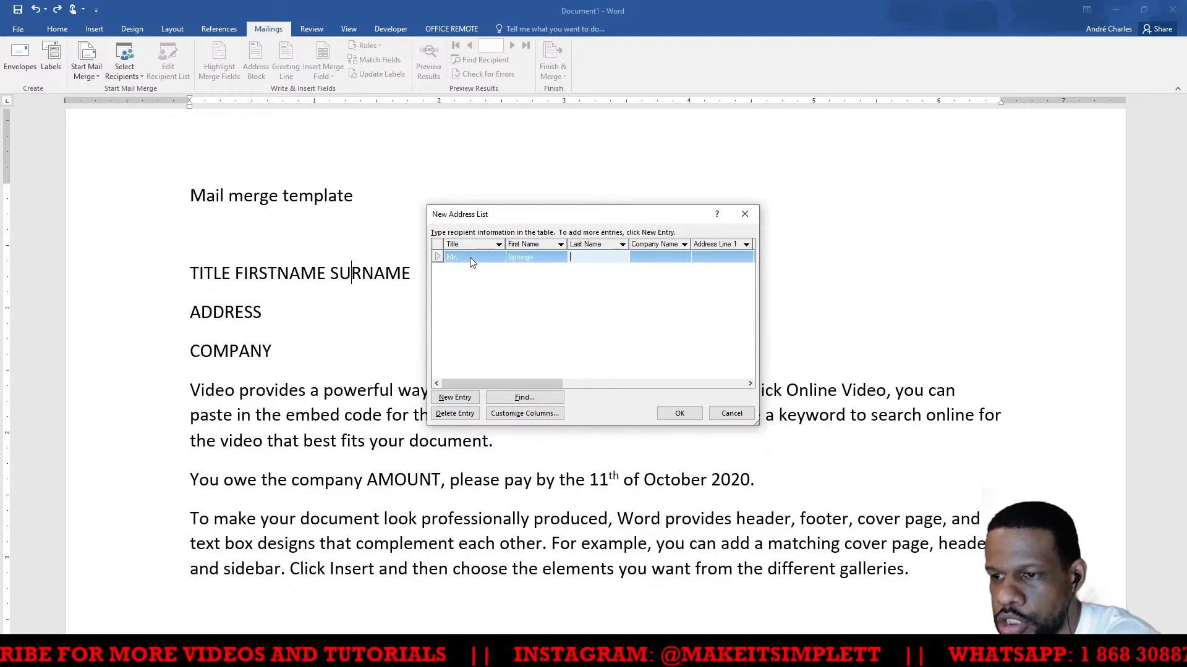
{"action": "type", "text": "Bob"}
{"action": "key", "text": "Tab"}
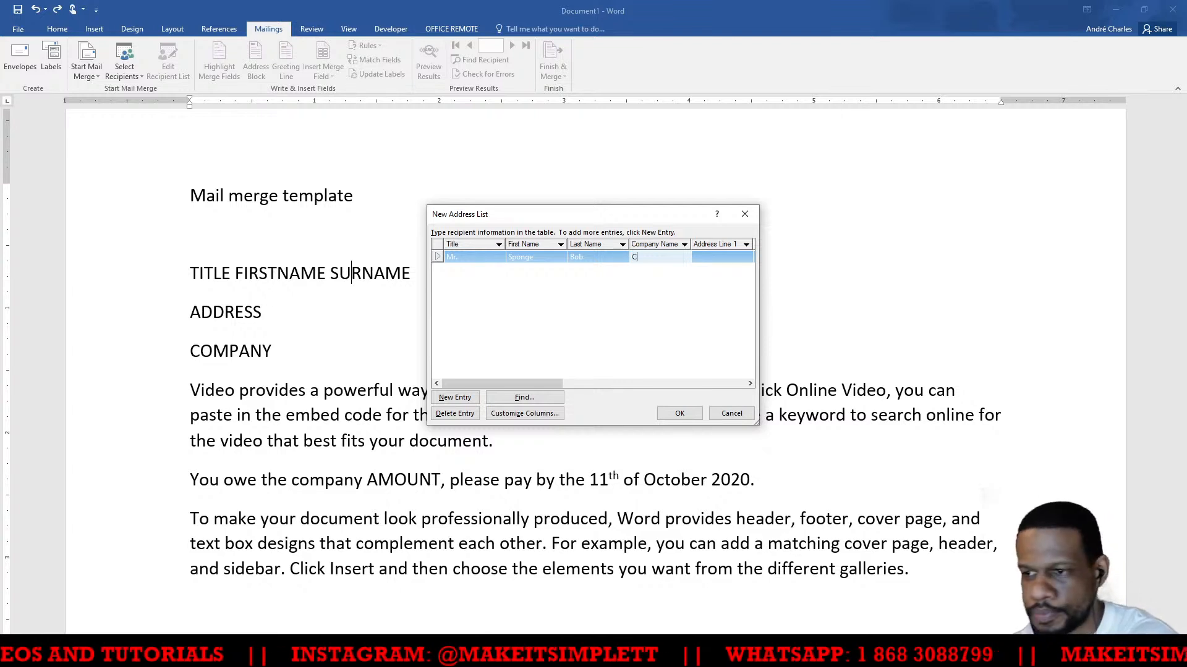
Set the first recipient's company name to Crusty Crab and address line 1 to Under the Sea
{"action": "type", "text": "Crusty Crab"}
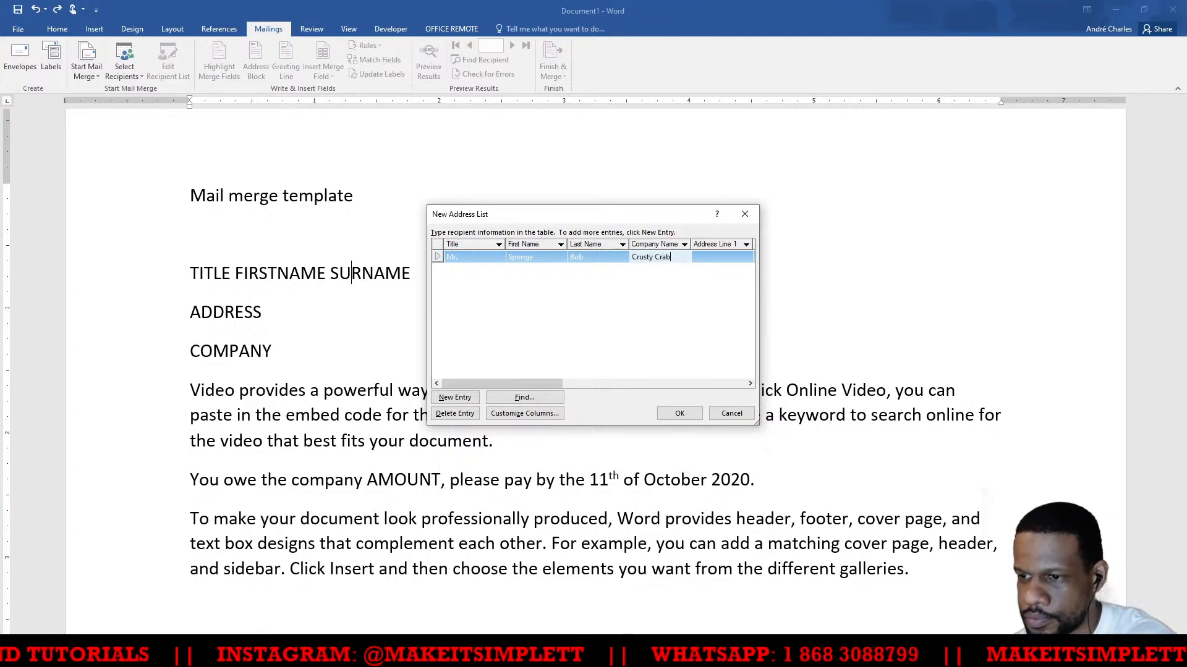
{"action": "key", "text": "Tab"}
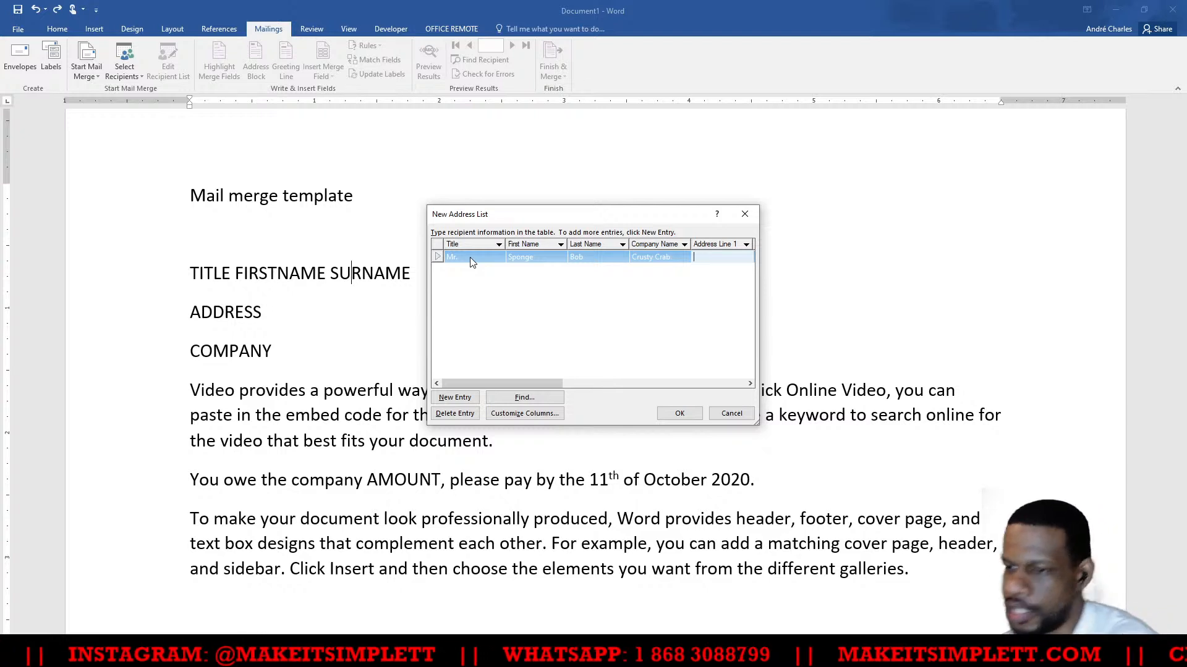
{"action": "type", "text": "Un"}
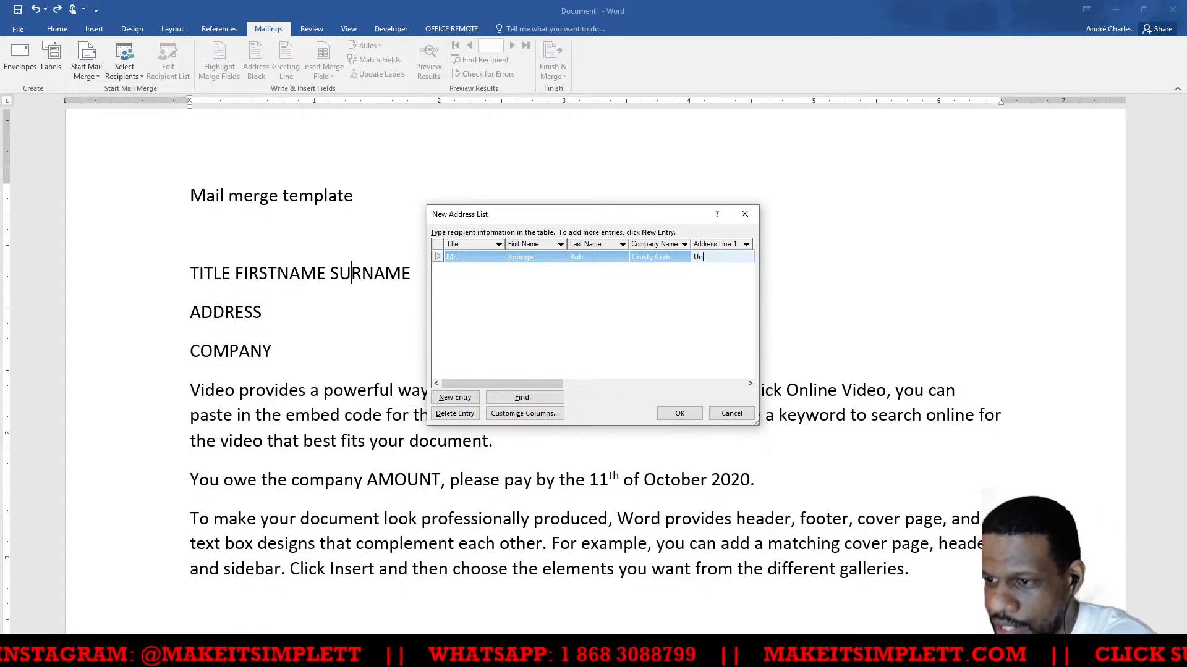
{"action": "type", "text": "der the S"}
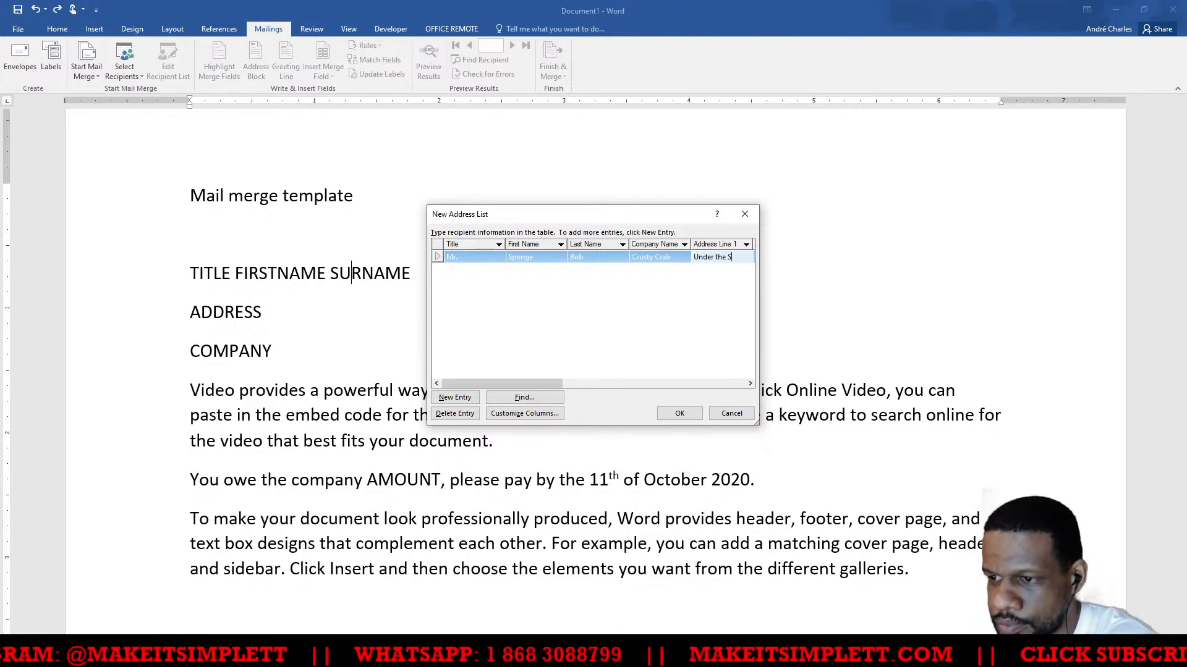
{"action": "type", "text": "ea"}
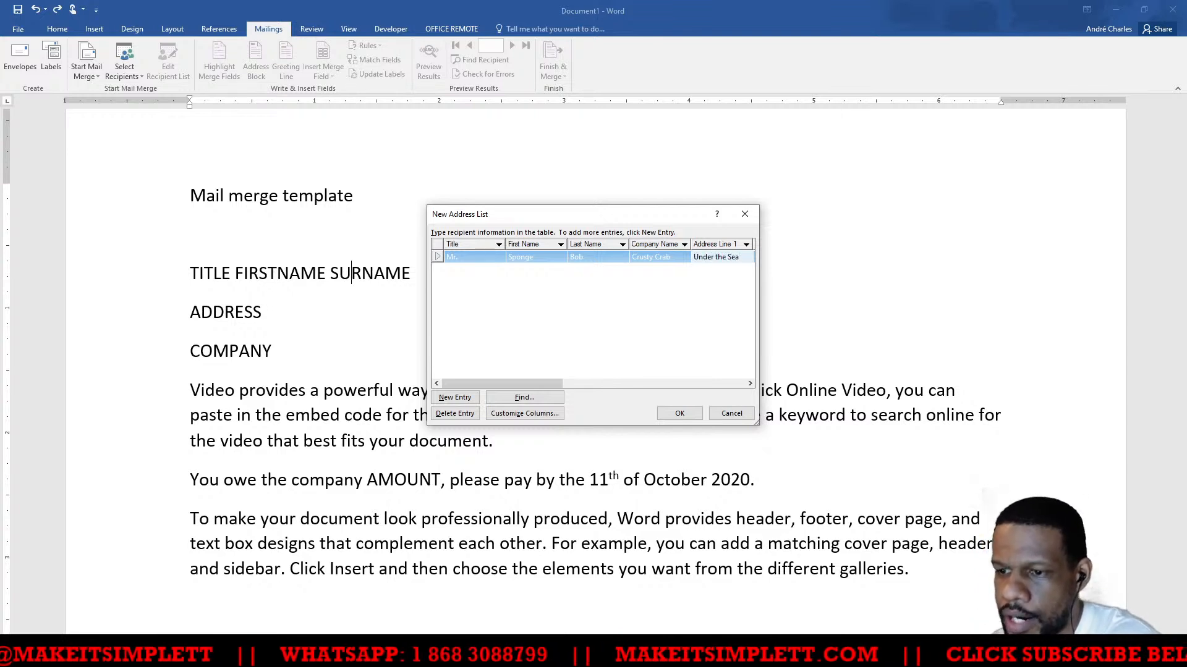
{"action": "left_click", "coordinate": [681, 308]}
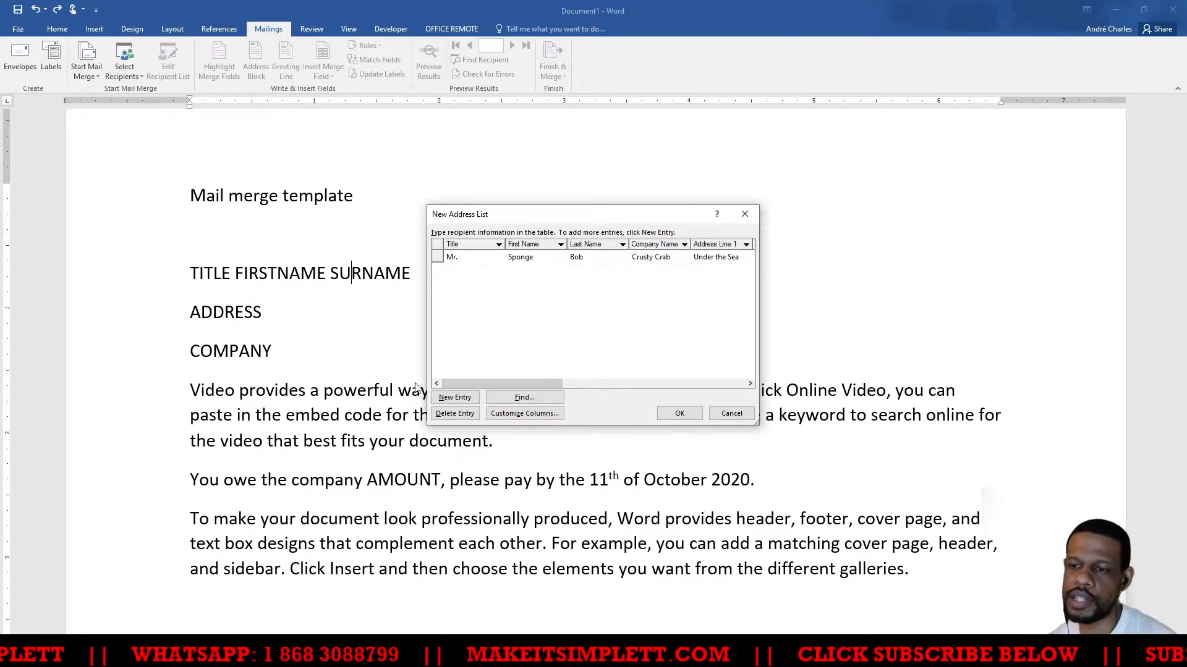
Add a second recipient entry with title Ms., first name Wonder and last name Woman
{"action": "left_click", "coordinate": [454, 399]}
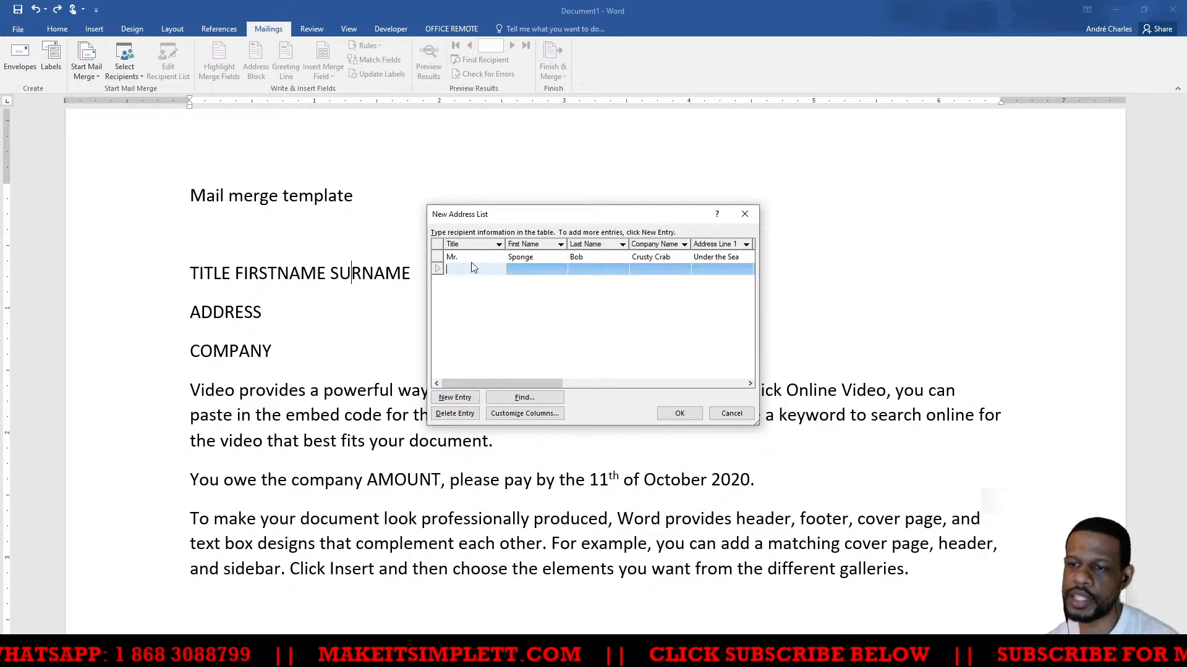
{"action": "type", "text": "Ms"}
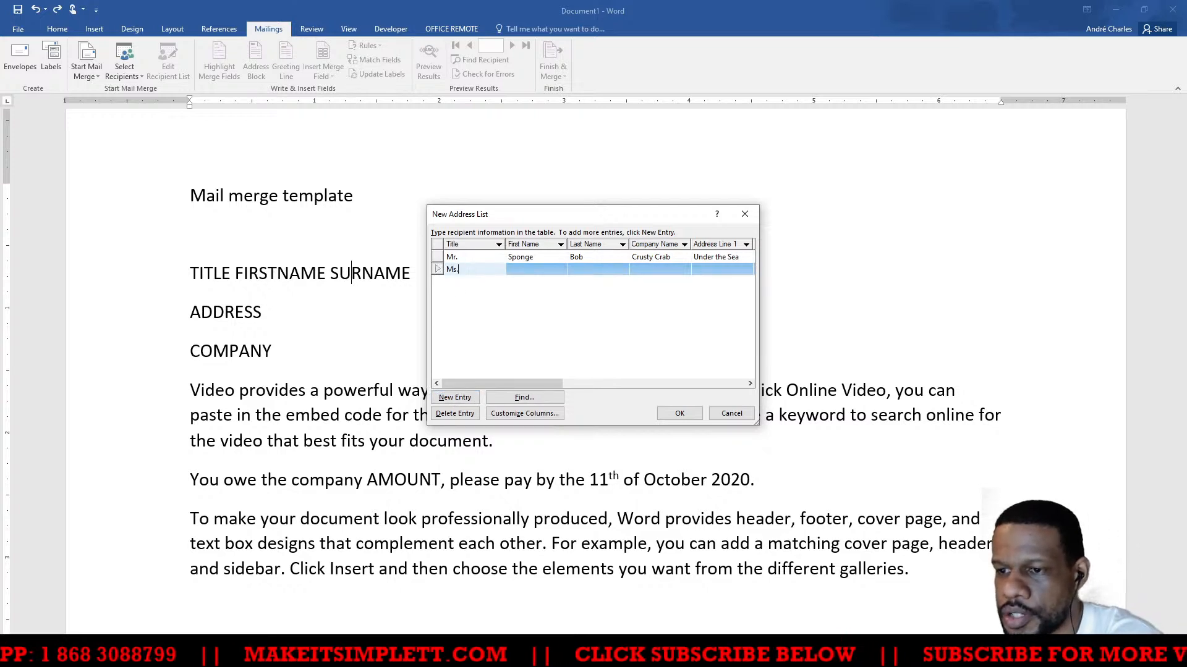
{"action": "type", "text": "."}
{"action": "key", "text": "Tab"}
{"action": "type", "text": "d"}
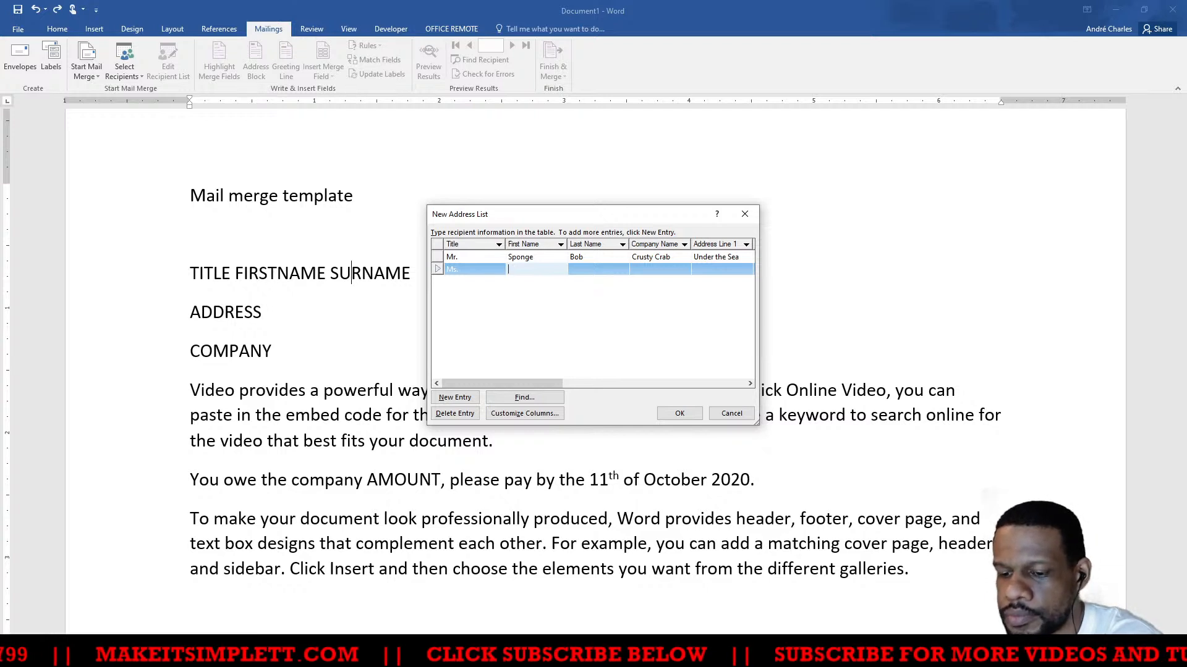
{"action": "type", "text": "Wonder"}
{"action": "key", "text": "Tab"}
{"action": "type", "text": "Wo"}
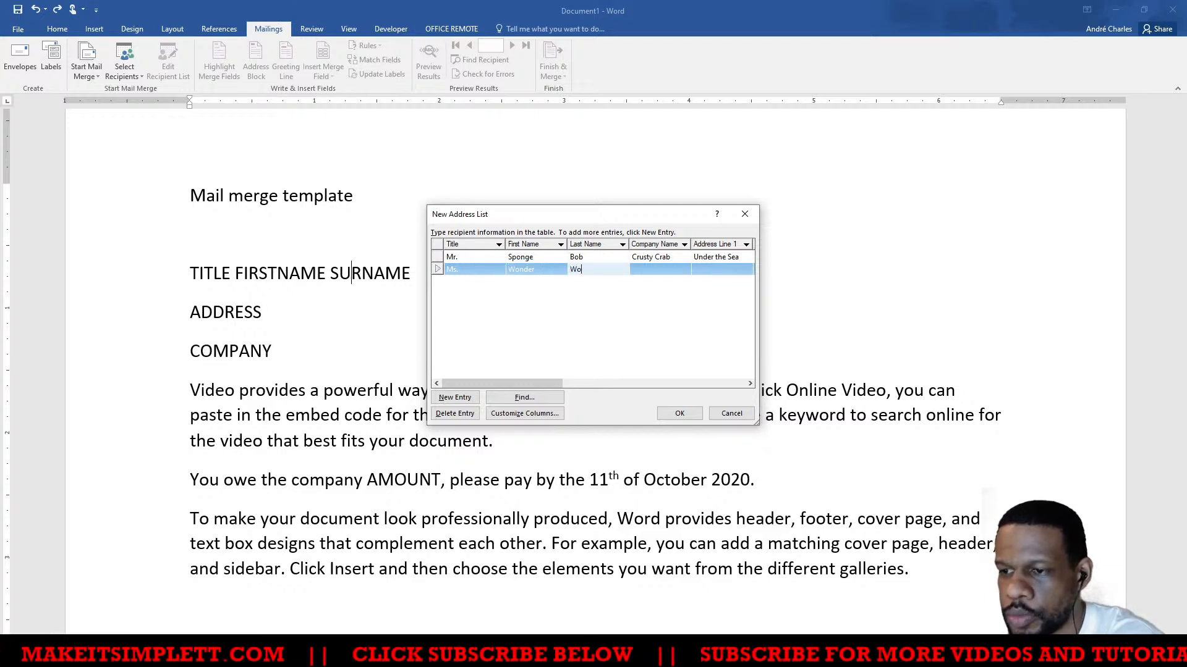
{"action": "type", "text": "man"}
{"action": "key", "text": "Tab"}
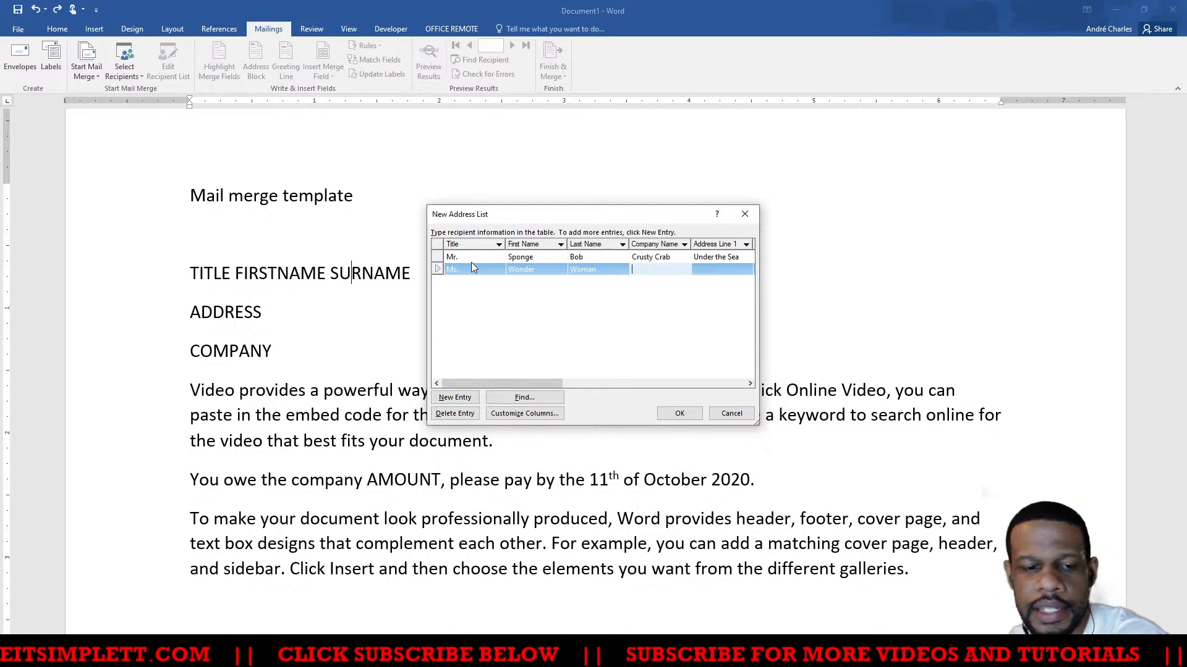
Set the second recipient's company name to Justice League
{"action": "type", "text": "Justic"}
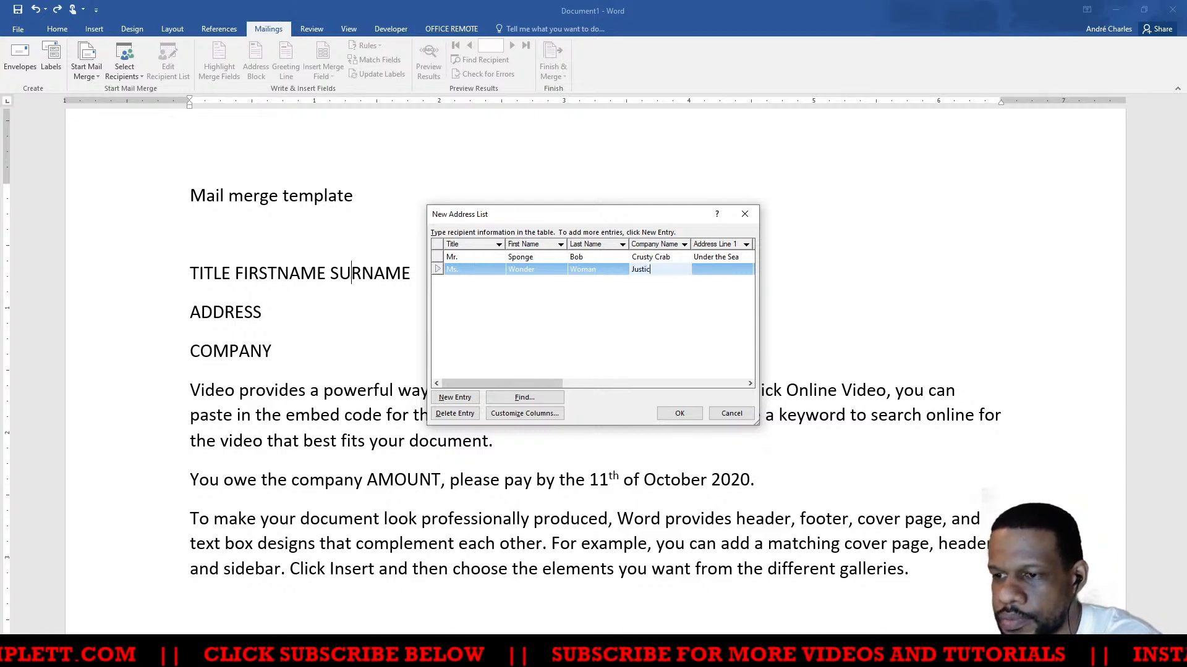
{"action": "type", "text": "e League"}
{"action": "key", "text": "Tab"}
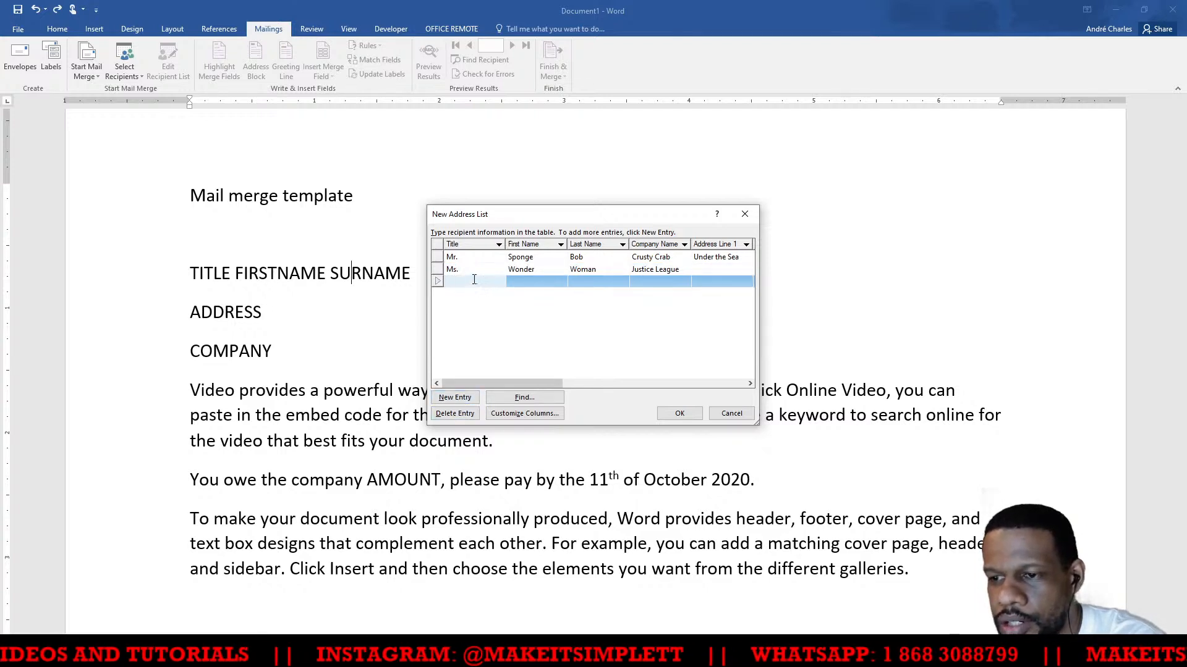
Set the title of the third recipient entry to Mr
{"action": "type", "text": "R"}
{"action": "key", "text": "BackSpace"}
{"action": "type", "text": "m"}
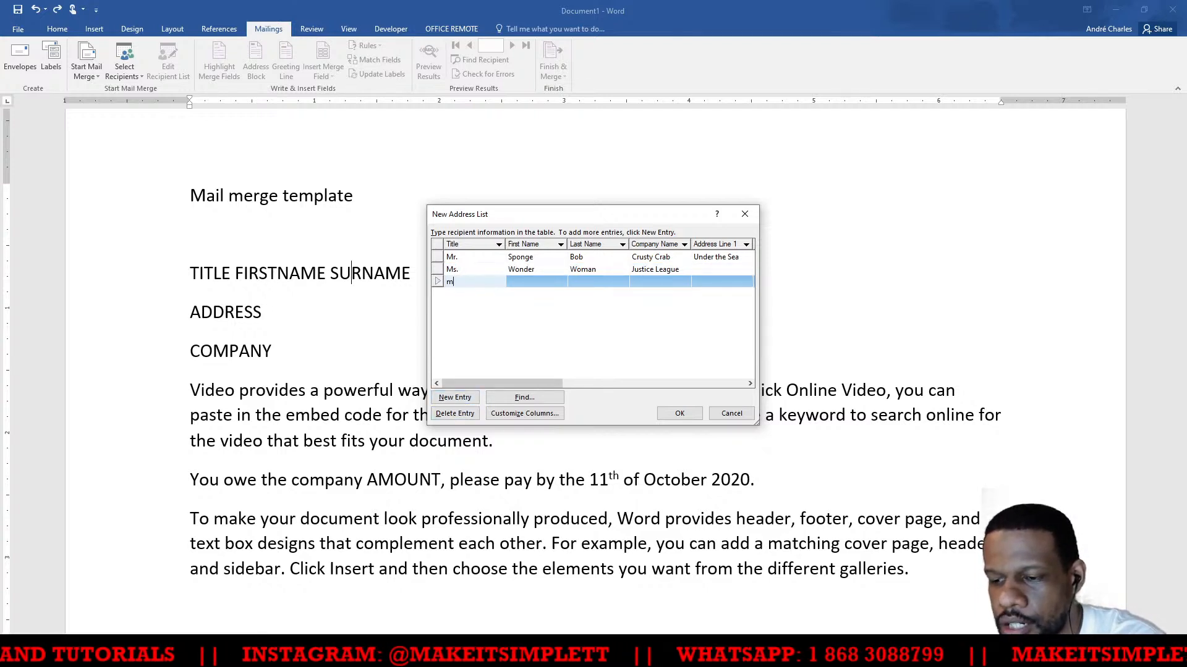
{"action": "type", "text": "r."}
{"action": "key", "text": "BackSpace"}
{"action": "key", "text": "BackSpace"}
{"action": "key", "text": "BackSpace"}
{"action": "type", "text": "Mr."}
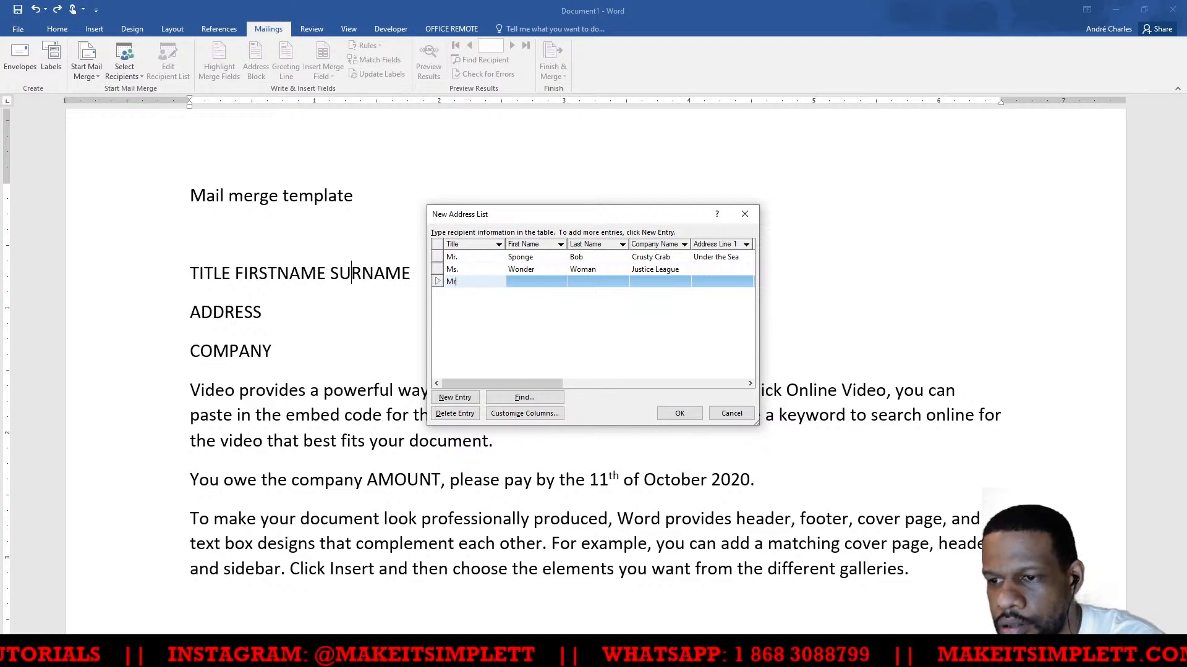
Fill in the third recipient's first name as Bruce, last name as Banner and company name as Avengers
{"action": "key", "text": "Tab"}
{"action": "type", "text": "Bruce"}
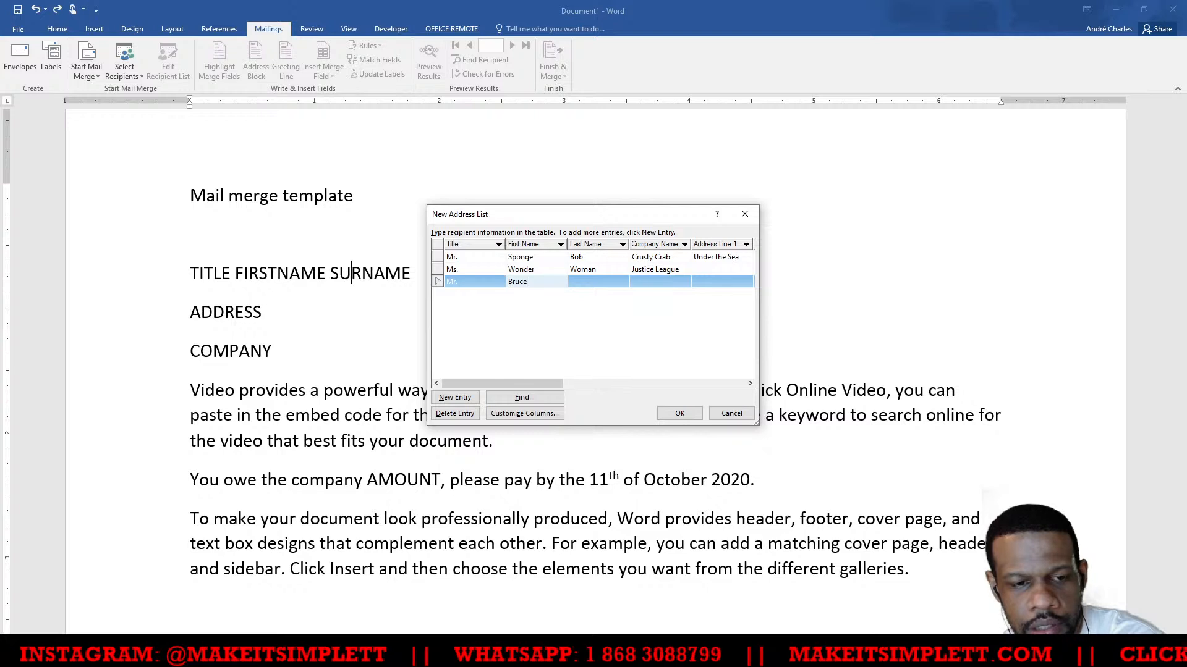
{"action": "key", "text": "Tab"}
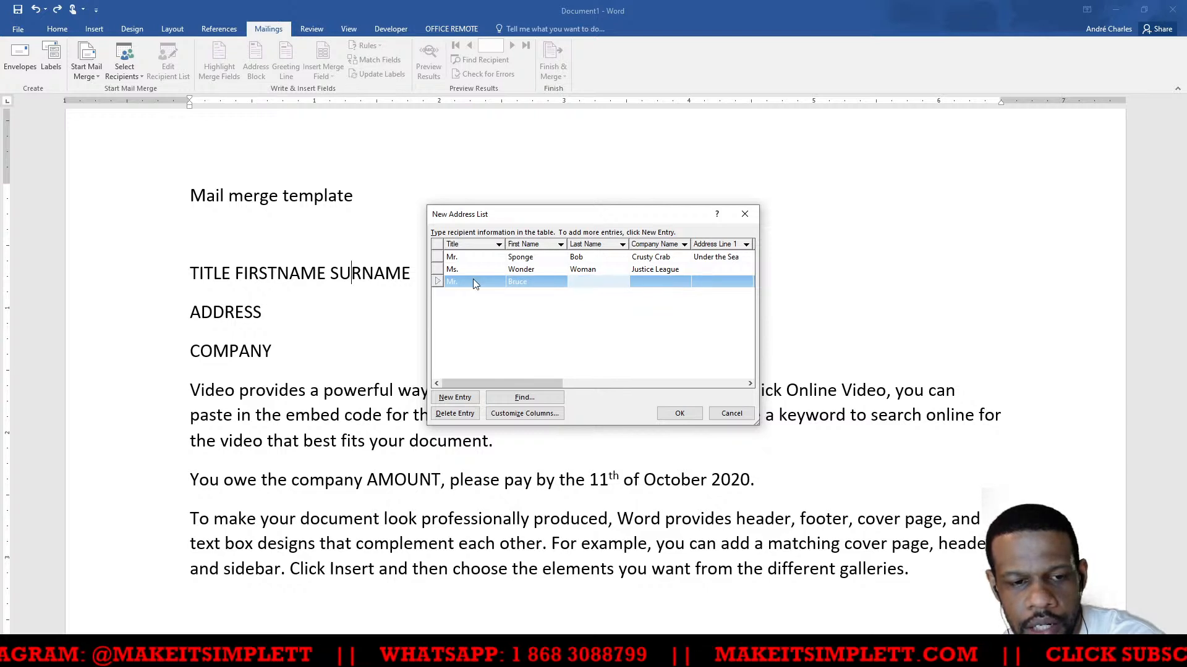
{"action": "type", "text": "Ba"}
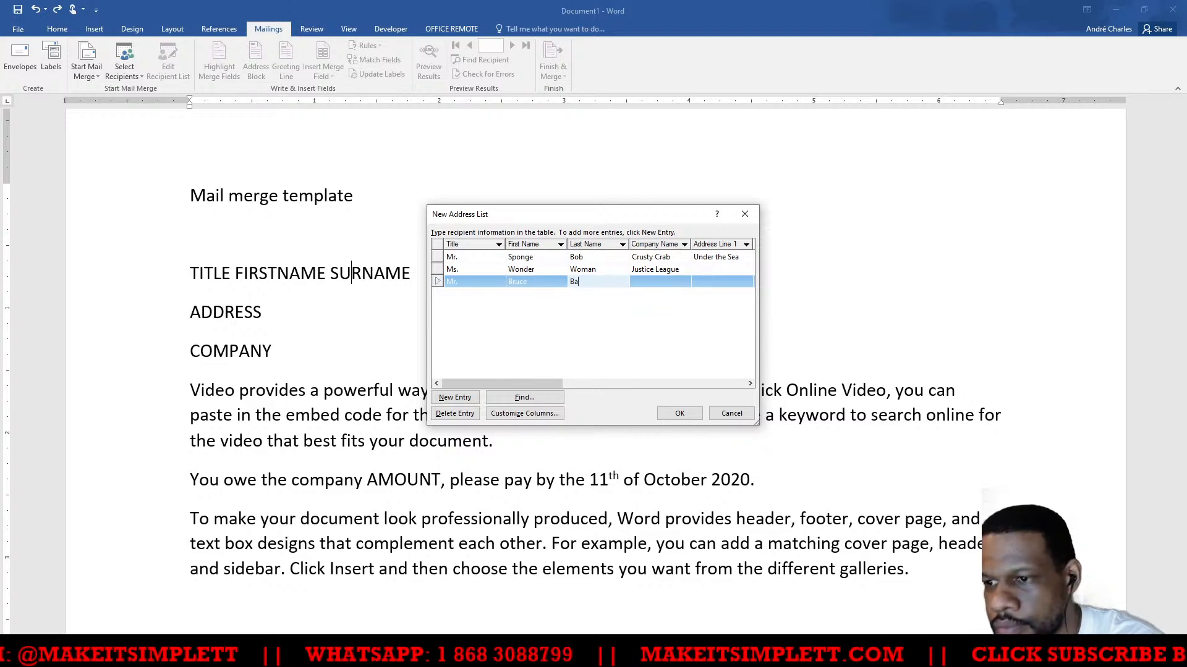
{"action": "type", "text": "nner"}
{"action": "key", "text": "Tab"}
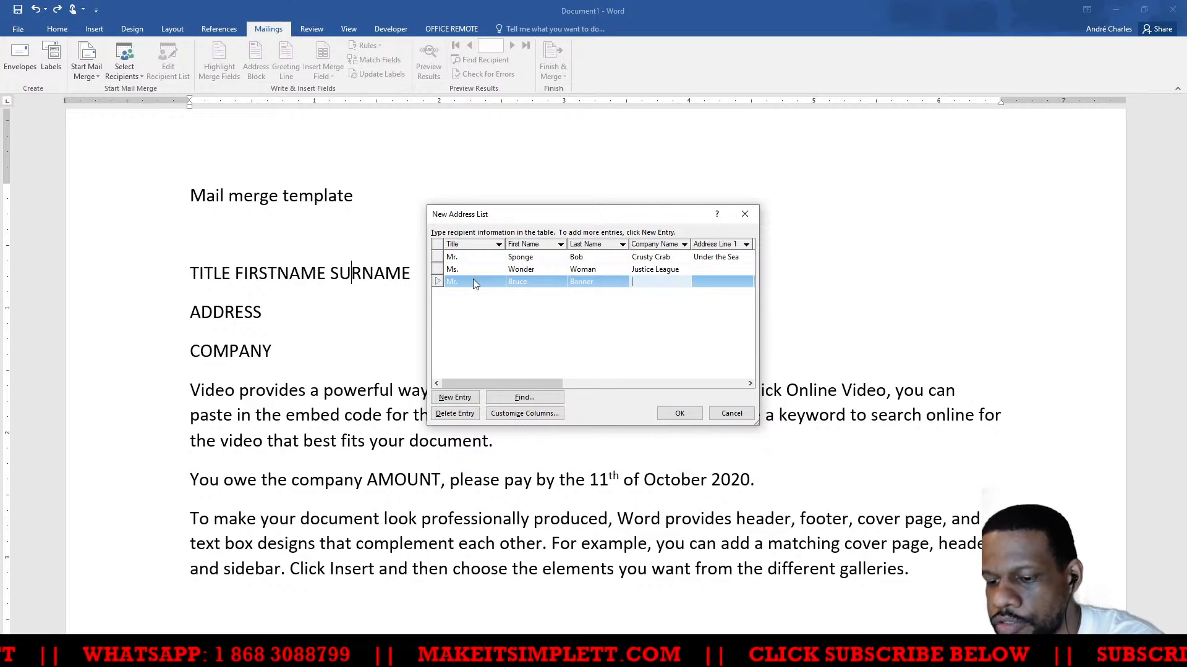
{"action": "type", "text": "Agengers"}
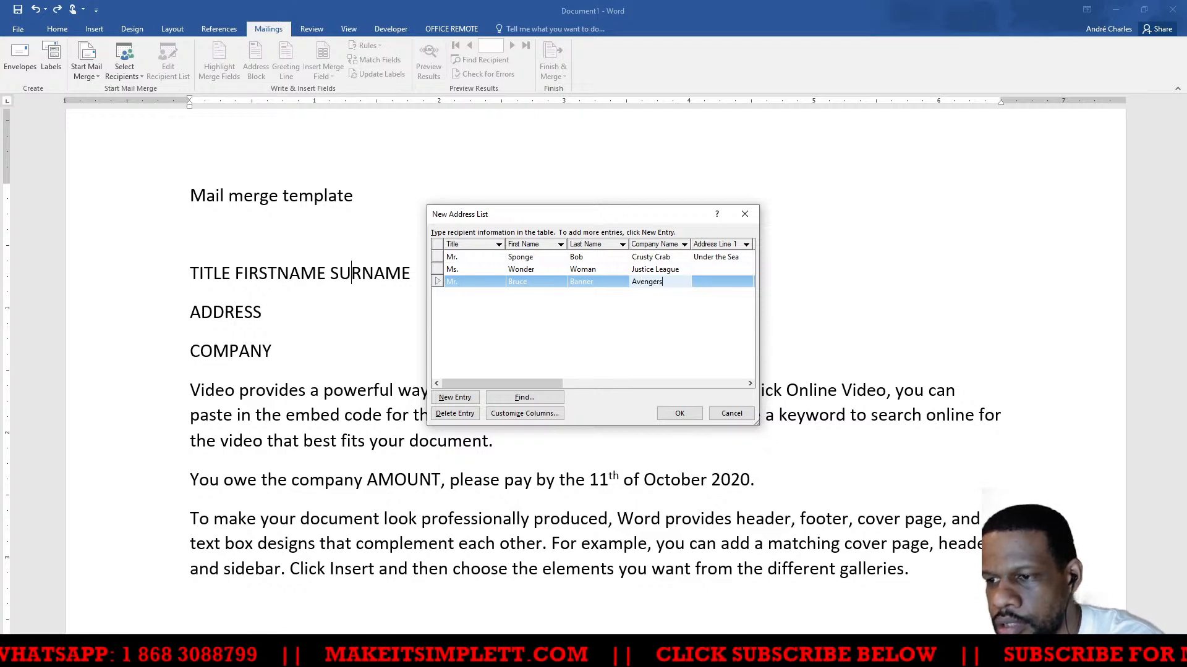
{"action": "key", "text": "Tab"}
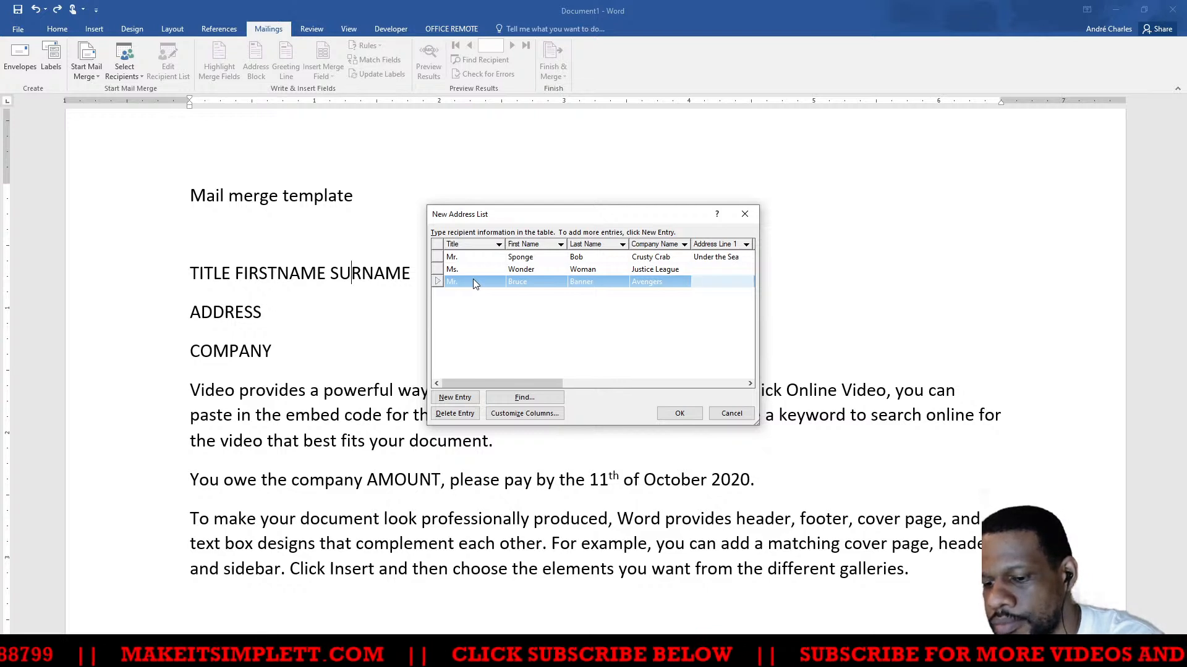
Set the third recipient's address line 1 to Fairytale land
{"action": "type", "text": "Fairtaylae"}
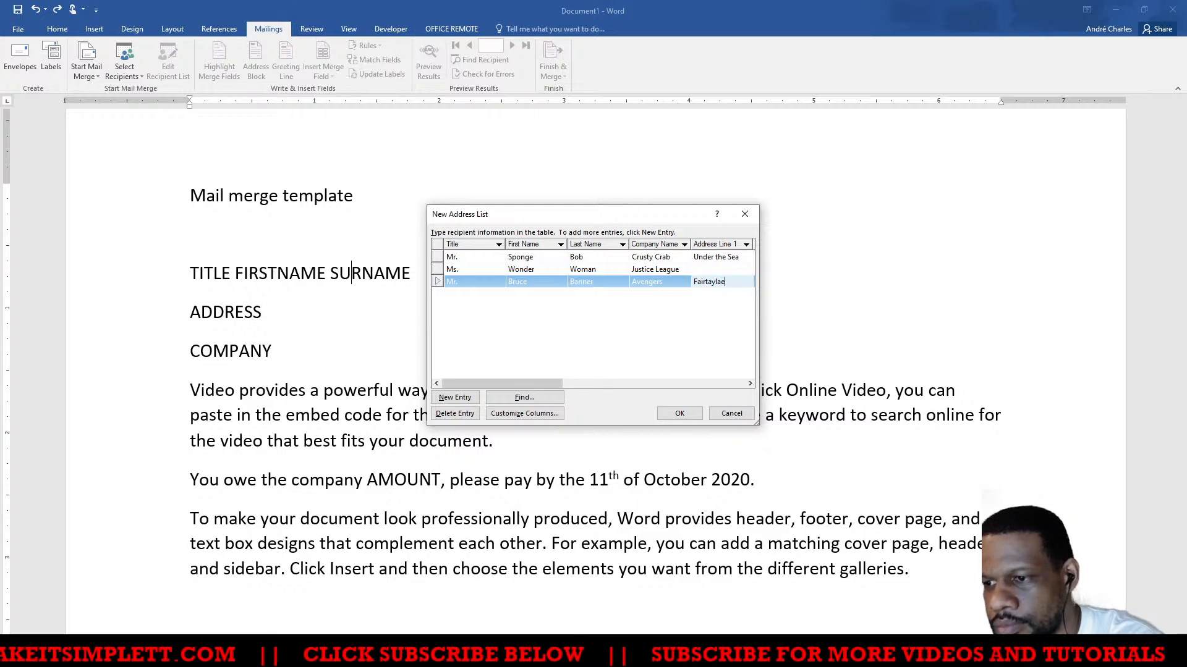
{"action": "key", "text": "BackSpace"}
{"action": "key", "text": "BackSpace"}
{"action": "key", "text": "BackSpace"}
{"action": "key", "text": "BackSpace"}
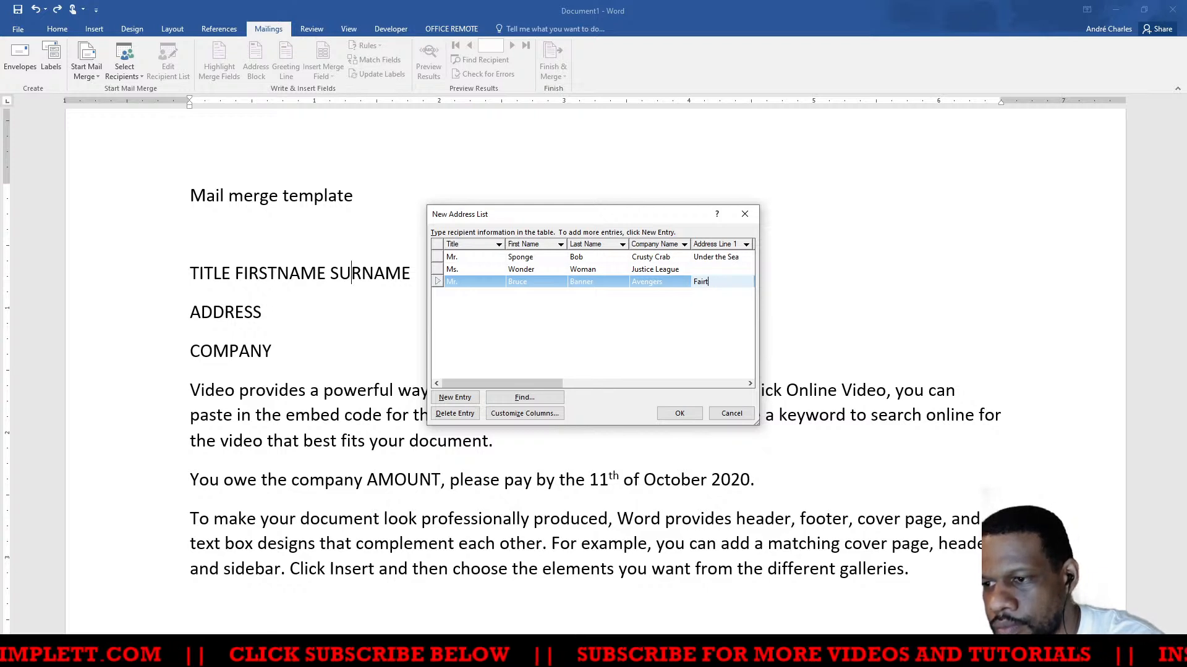
{"action": "type", "text": "ytale "}
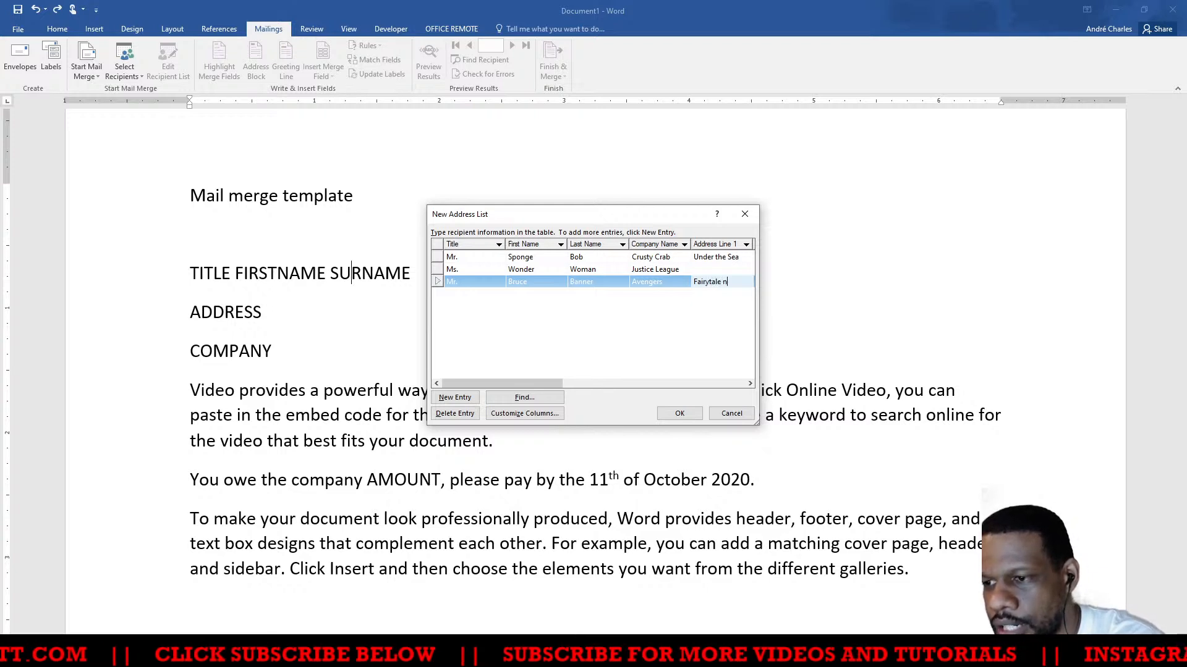
{"action": "type", "text": "land"}
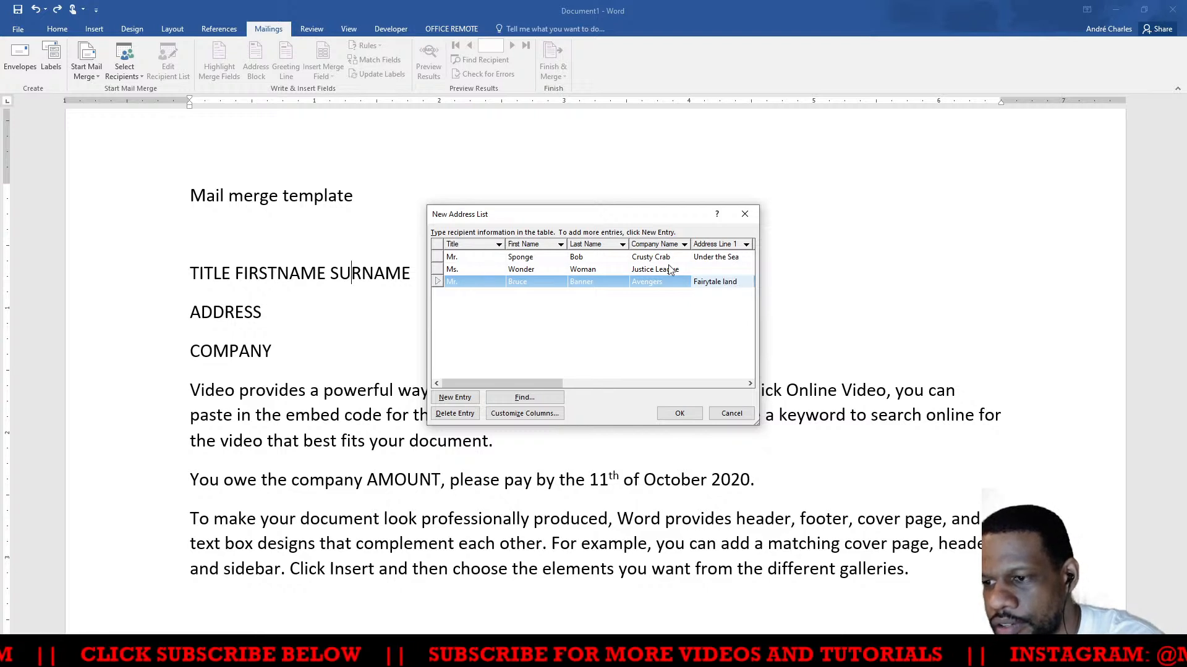
Fill in the second recipient's empty address line 1 with Somewhere
{"action": "left_click", "coordinate": [716, 269]}
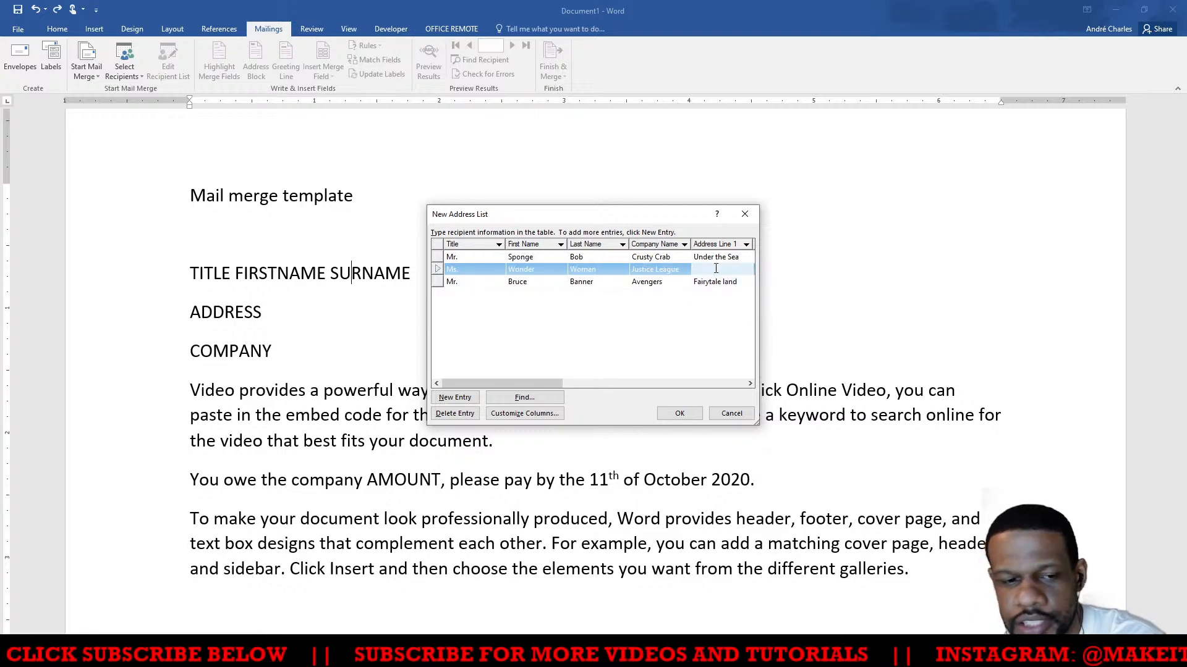
{"action": "type", "text": "Somewhere"}
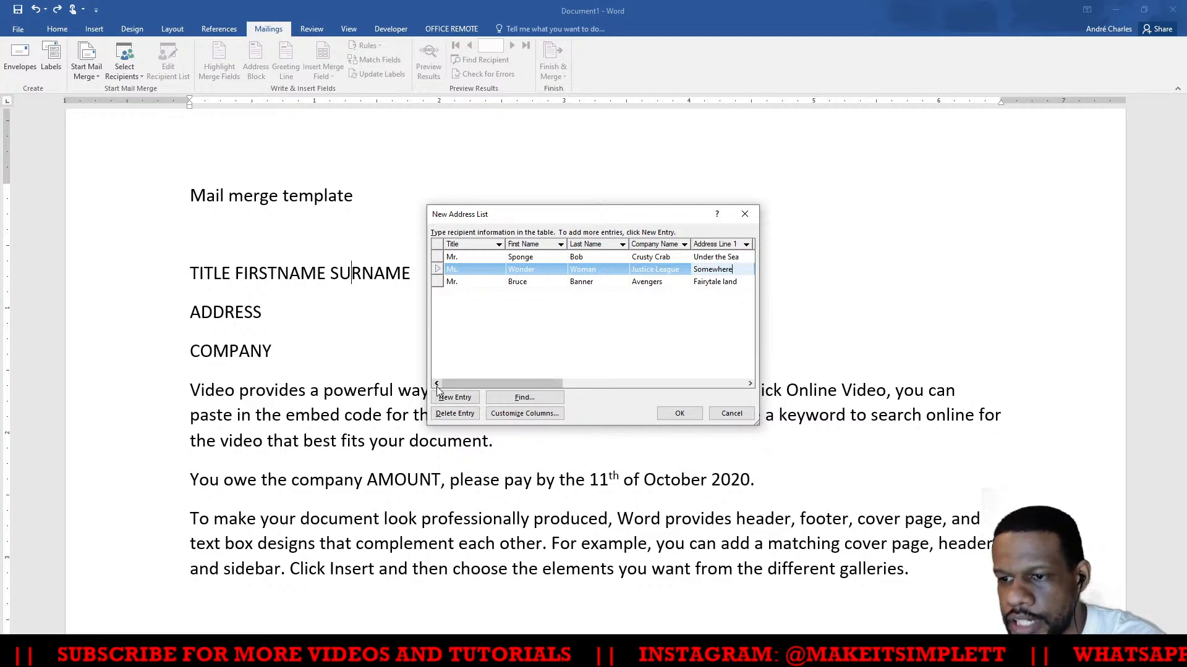
{"action": "left_click", "coordinate": [487, 282]}
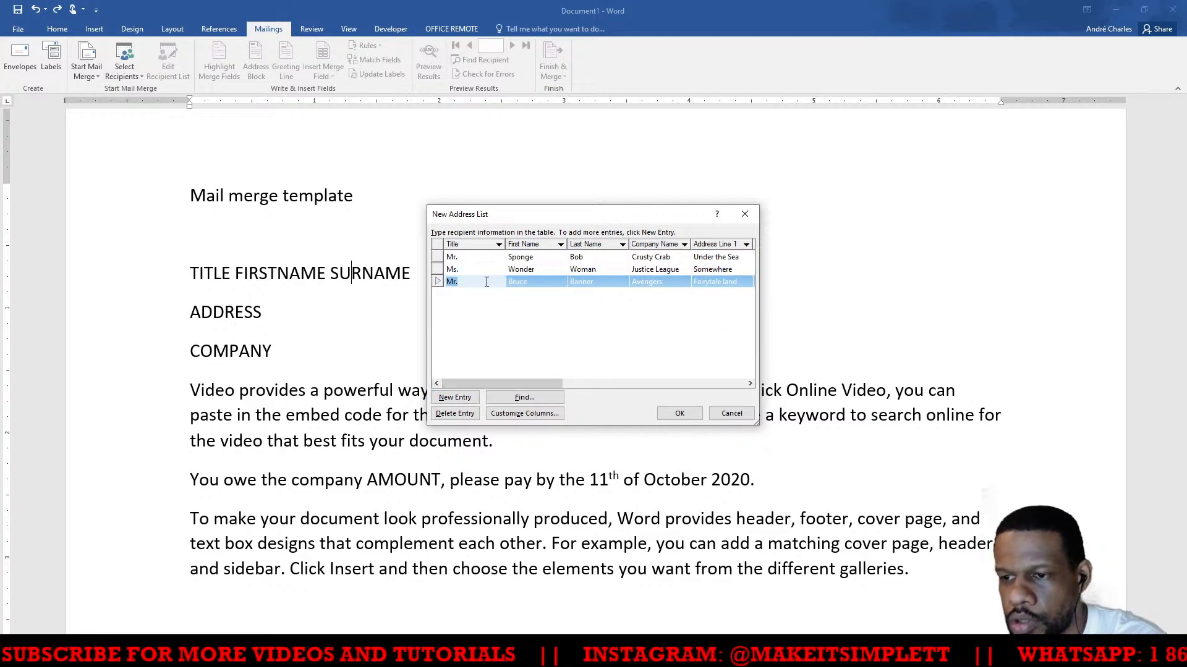
Add a fourth recipient entry with title Mr., first name Kakashi and last name Sensei
{"action": "left_click", "coordinate": [456, 397]}
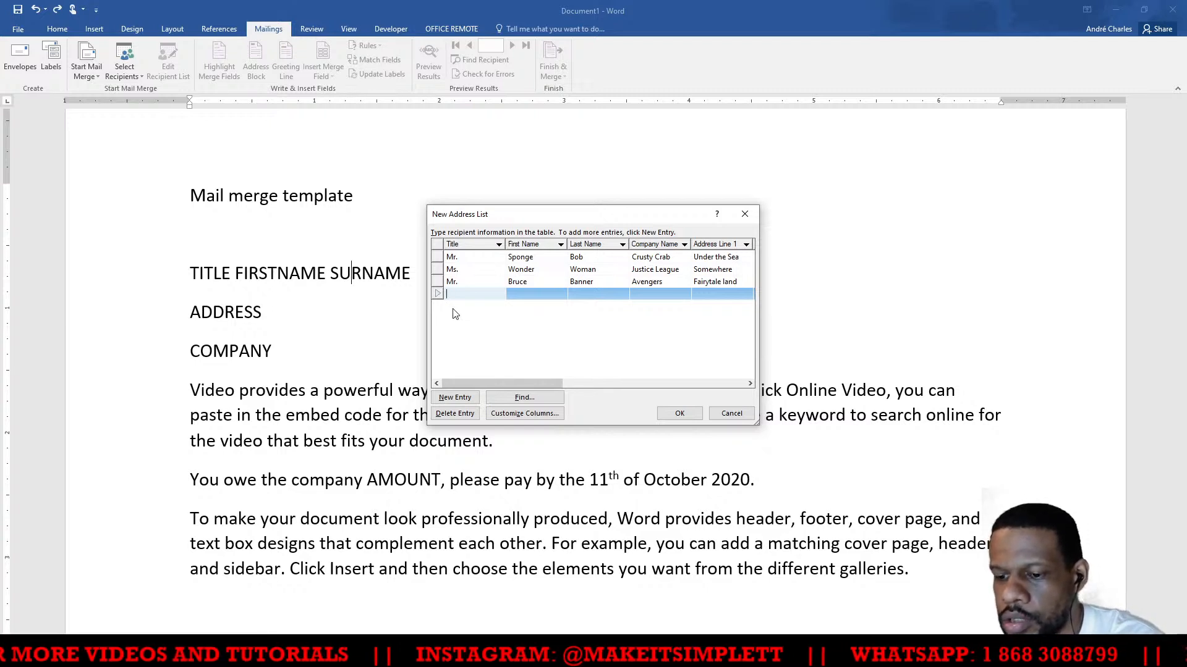
{"action": "type", "text": "Mr."}
{"action": "key", "text": "Tab"}
{"action": "type", "text": "k"}
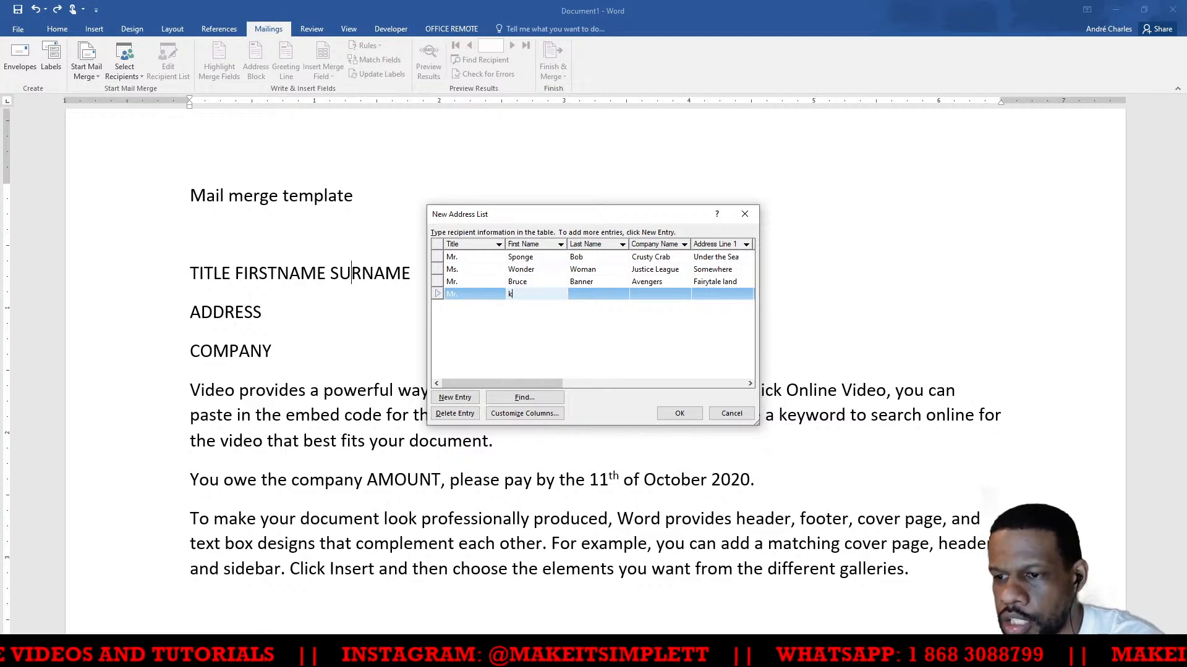
{"action": "type", "text": "Kakashi"}
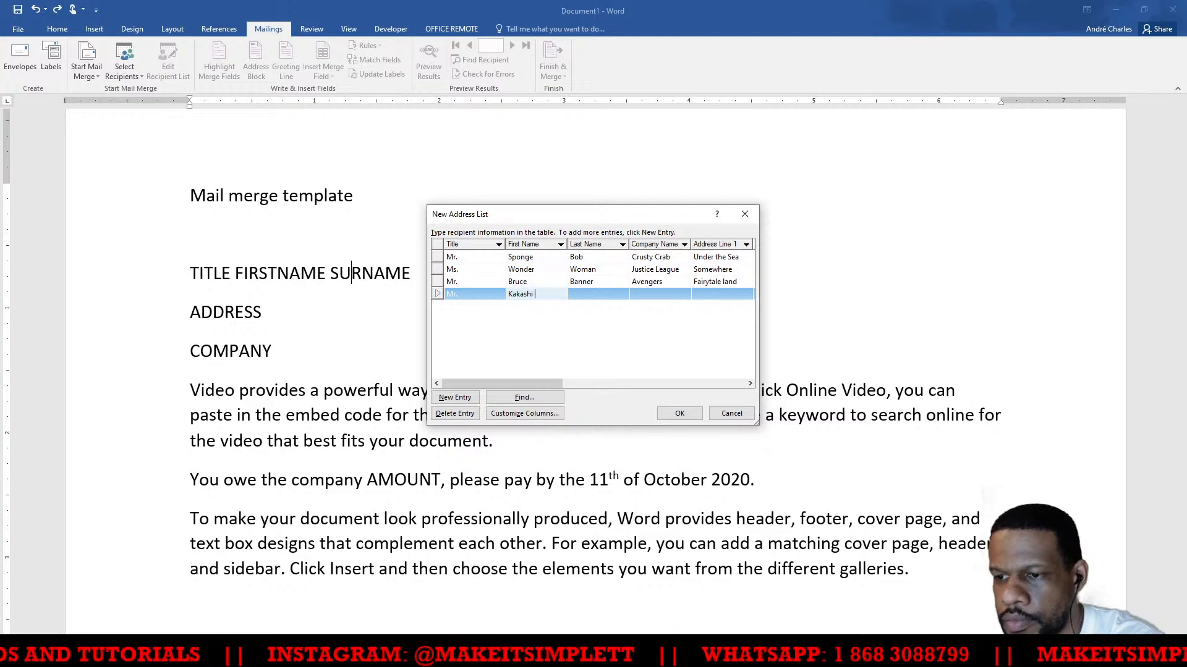
{"action": "key", "text": "Tab"}
{"action": "type", "text": "Sens"}
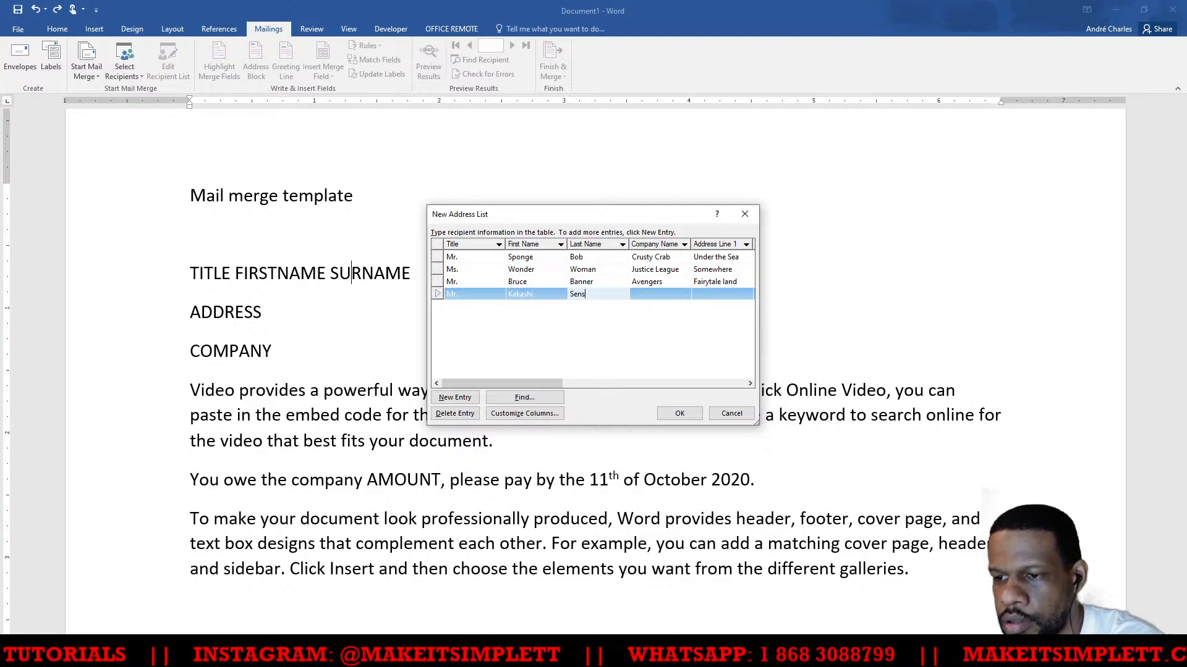
{"action": "type", "text": "ei"}
{"action": "key", "text": "Tab"}
Set the fourth recipient's company name to Dead Father
{"action": "type", "text": "H"}
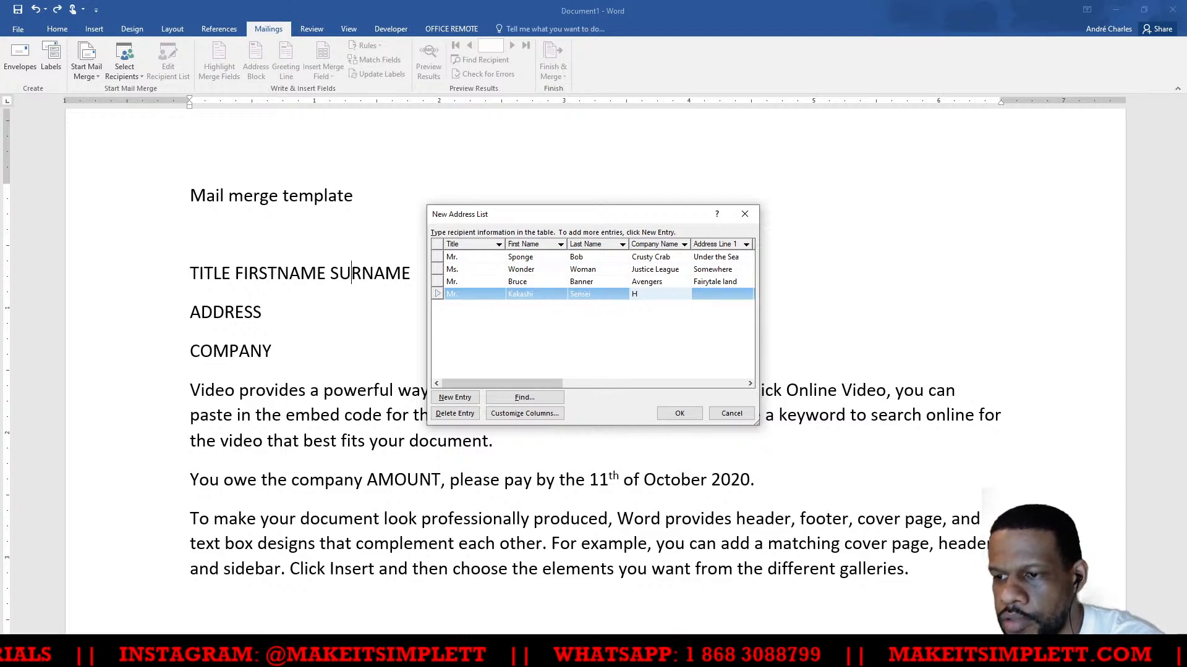
{"action": "type", "text": "id"}
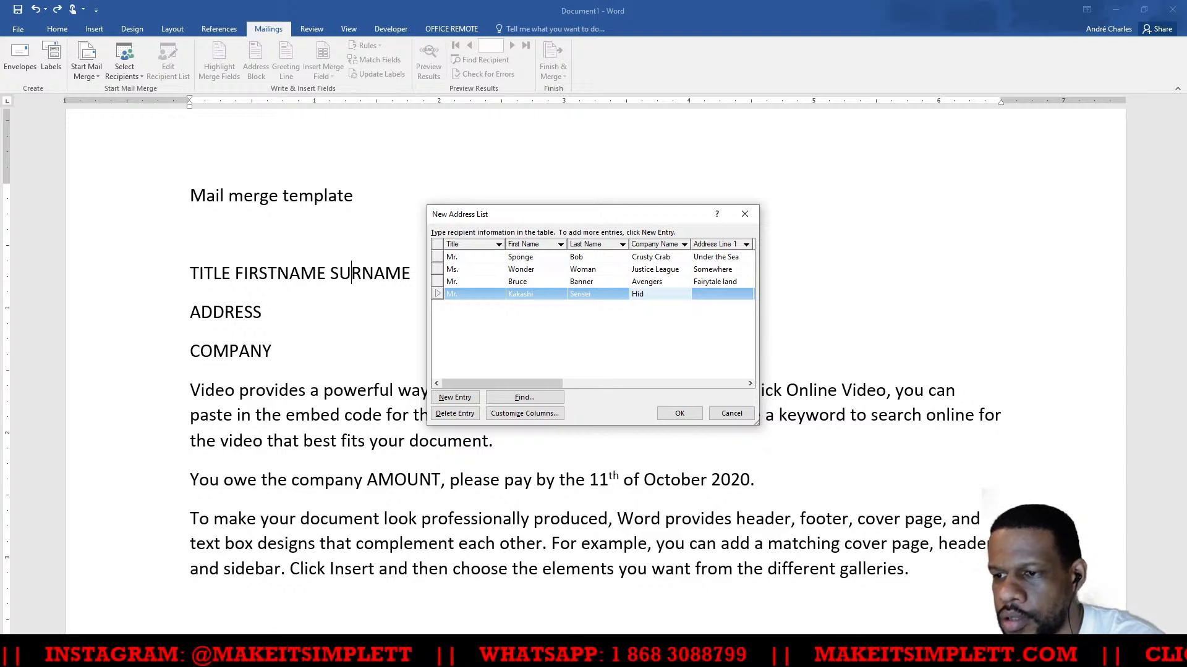
{"action": "key", "text": "BackSpace"}
{"action": "key", "text": "BackSpace"}
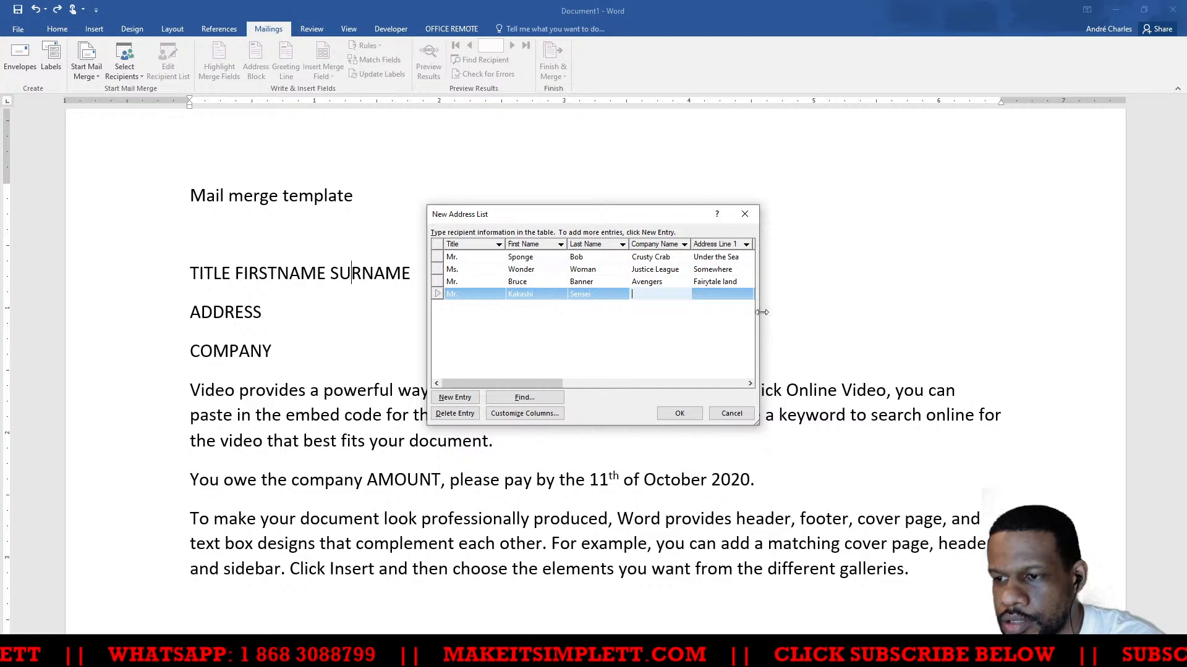
{"action": "left_click", "coordinate": [669, 293]}
{"action": "type", "text": "D"}
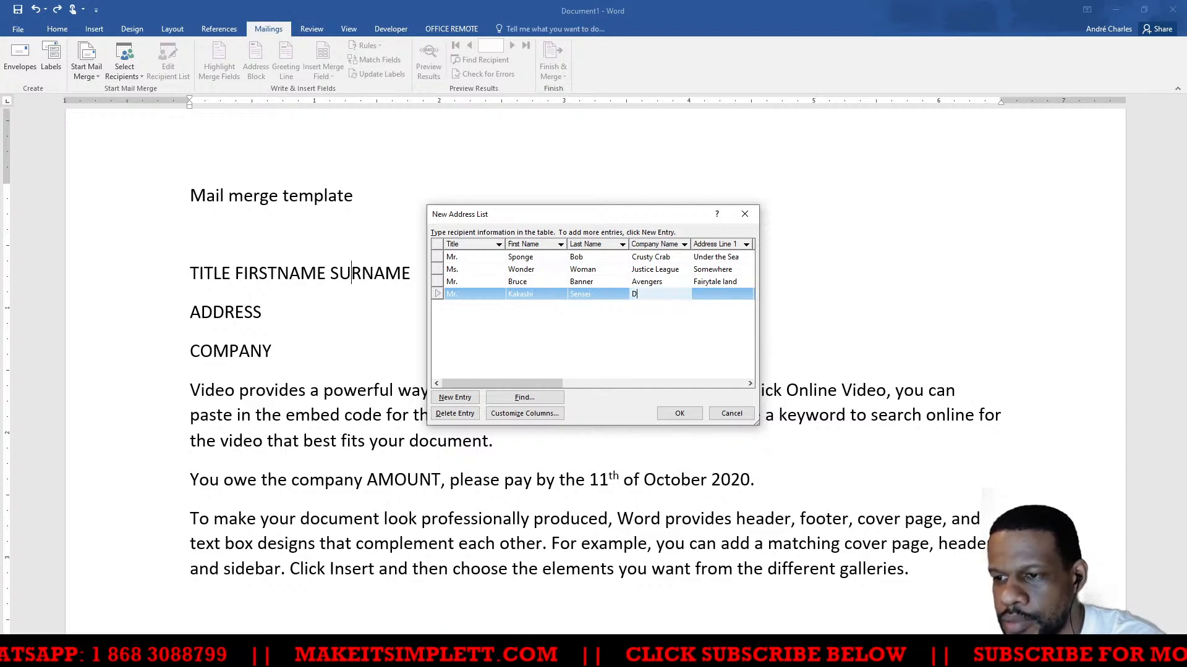
{"action": "type", "text": "ead Father"}
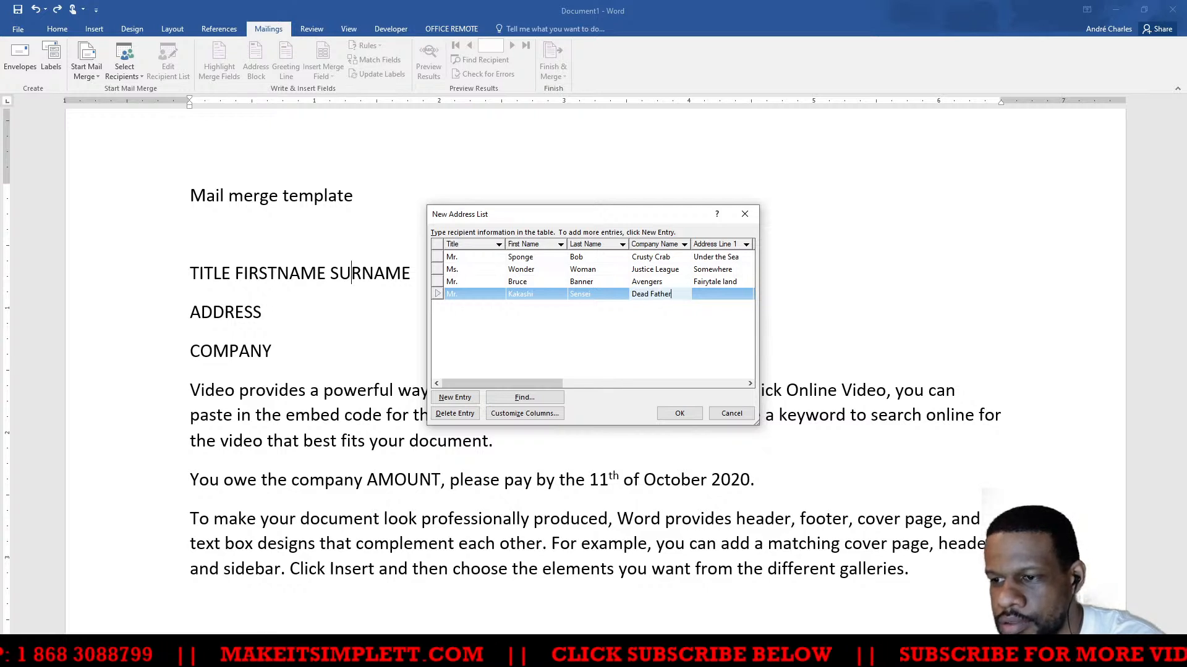
Set the fourth recipient's address line 1 to Hidden leaf Village and replace the company name with Hatake
{"action": "key", "text": "Tab"}
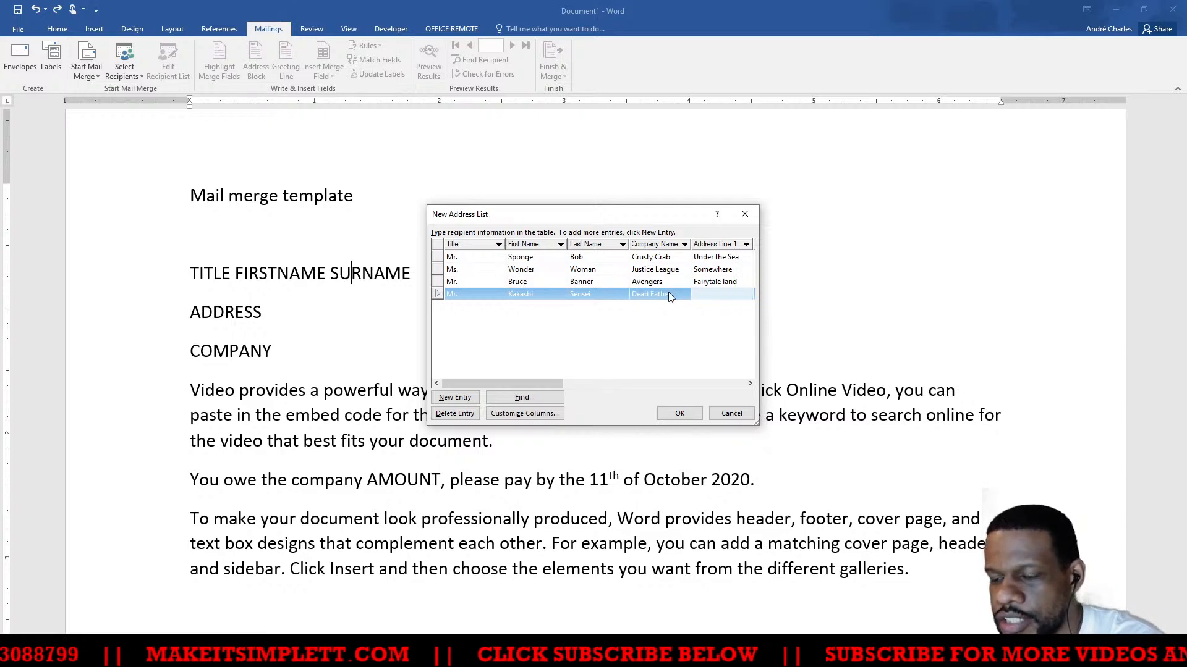
{"action": "type", "text": "H"}
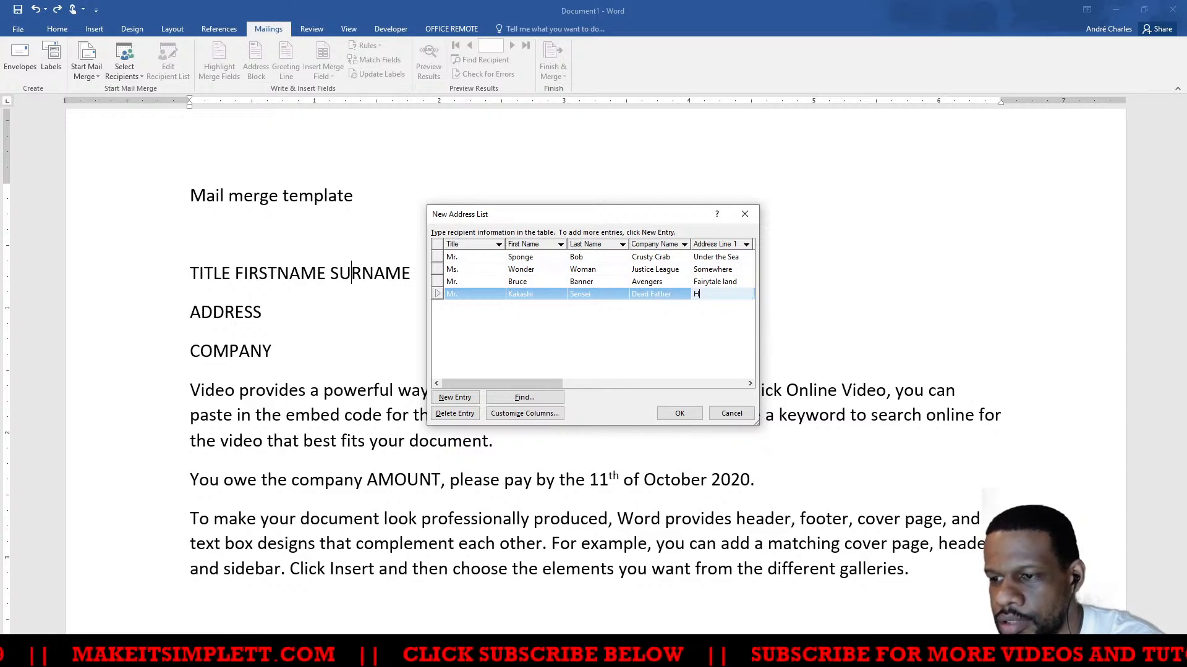
{"action": "type", "text": "idden "}
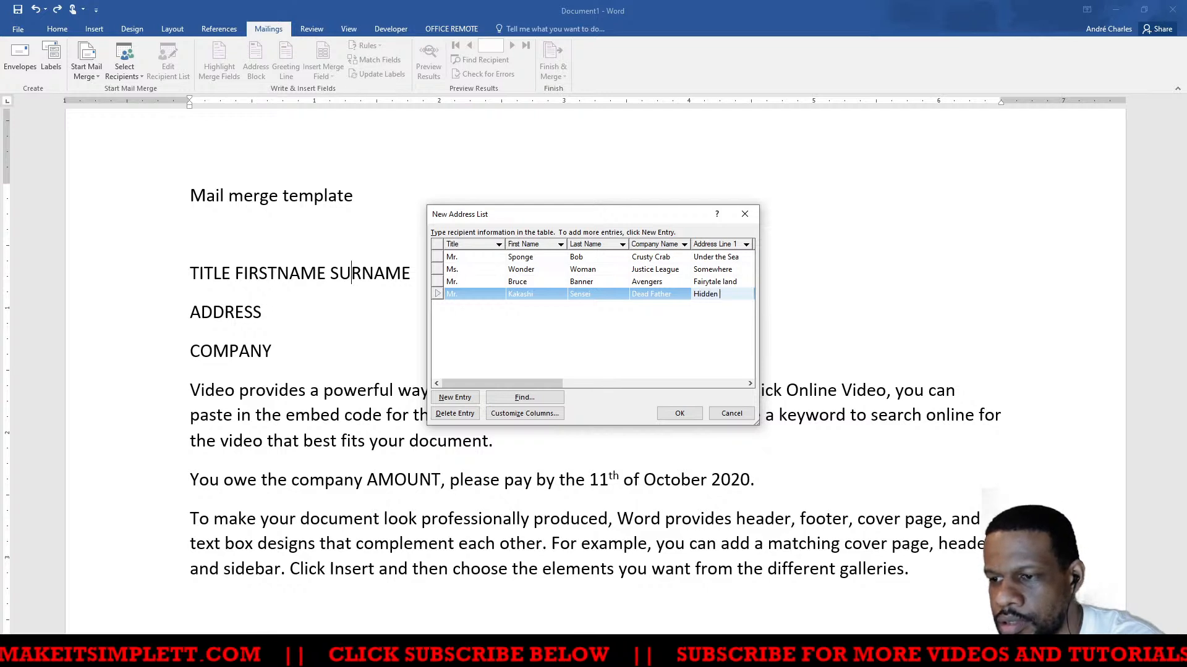
{"action": "type", "text": "Leaf"}
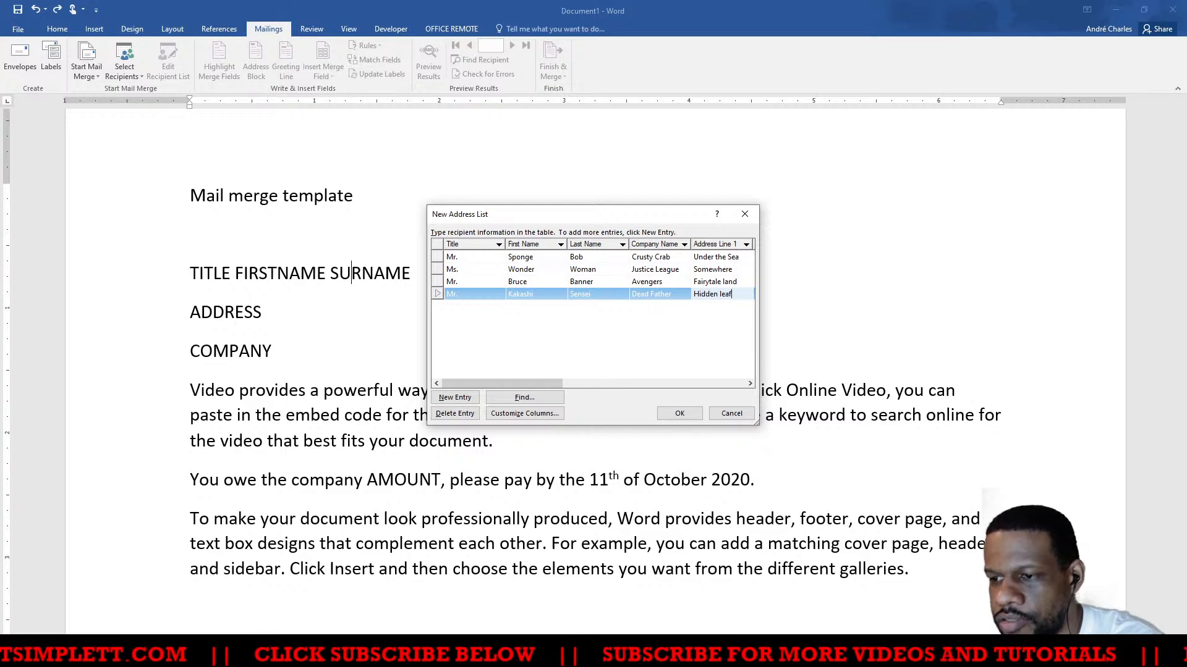
{"action": "type", "text": " Village"}
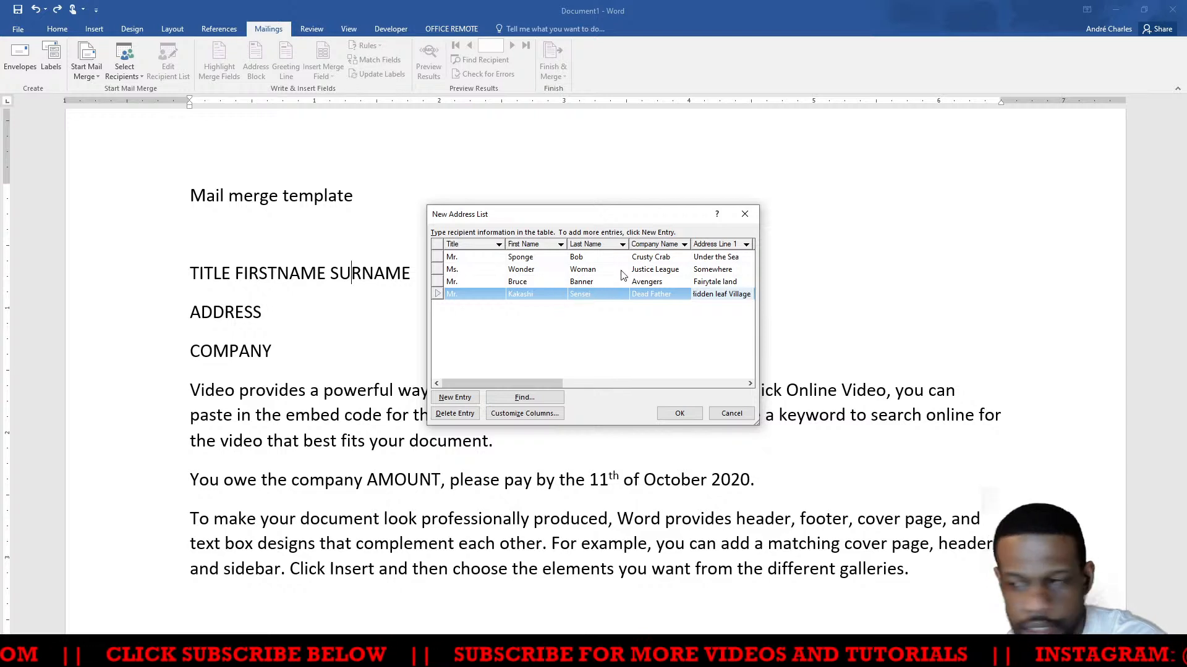
{"action": "left_click", "coordinate": [649, 294]}
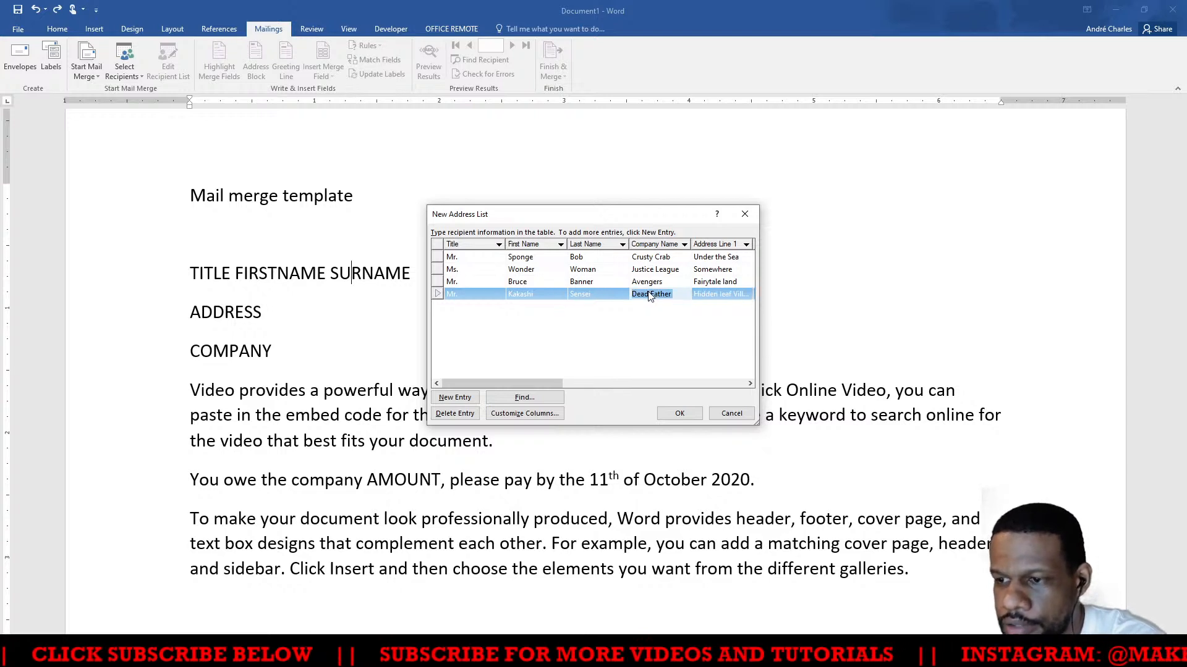
{"action": "type", "text": "Hatake"}
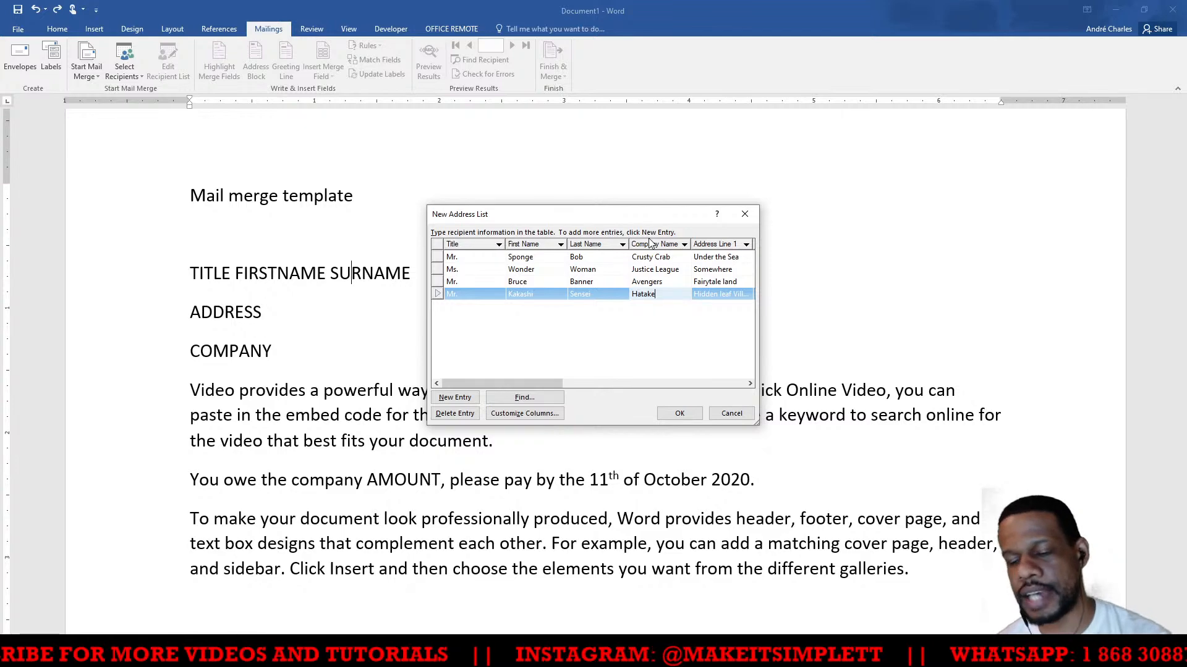
Switch to Microsoft Whiteboard and draw double green check marks under the template and data source sketches
{"action": "key", "text": "alt+Tab"}
{"action": "key", "text": "Tab"}
{"action": "key", "text": "Tab"}
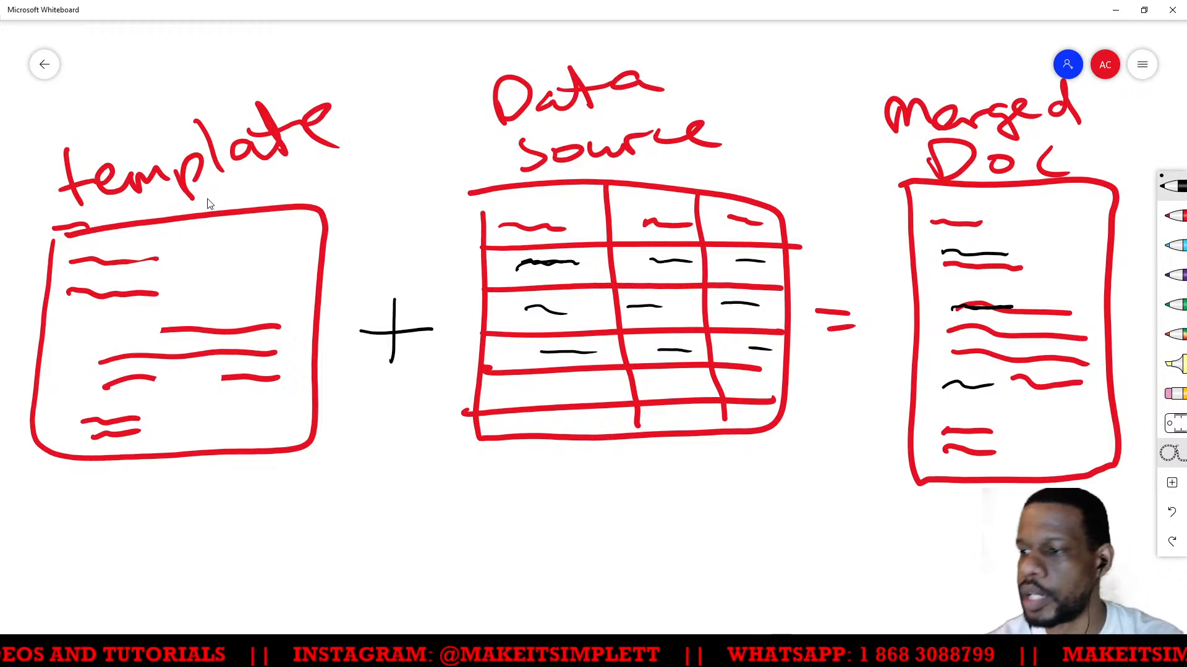
{"action": "left_click", "coordinate": [1173, 305]}
{"action": "left_click_drag", "start_coordinate": [124, 477], "coordinate": [241, 416]}
{"action": "left_click_drag", "start_coordinate": [100, 485], "coordinate": [219, 449]}
{"action": "mouse_move", "coordinate": [584, 443]}
{"action": "left_mouse_down"}
{"action": "mouse_move", "coordinate": [587, 471]}
{"action": "mouse_move", "coordinate": [710, 424]}
{"action": "left_mouse_up"}
{"action": "mouse_move", "coordinate": [566, 441]}
{"action": "left_mouse_down"}
{"action": "mouse_move", "coordinate": [574, 476]}
{"action": "mouse_move", "coordinate": [717, 424]}
{"action": "left_mouse_up"}
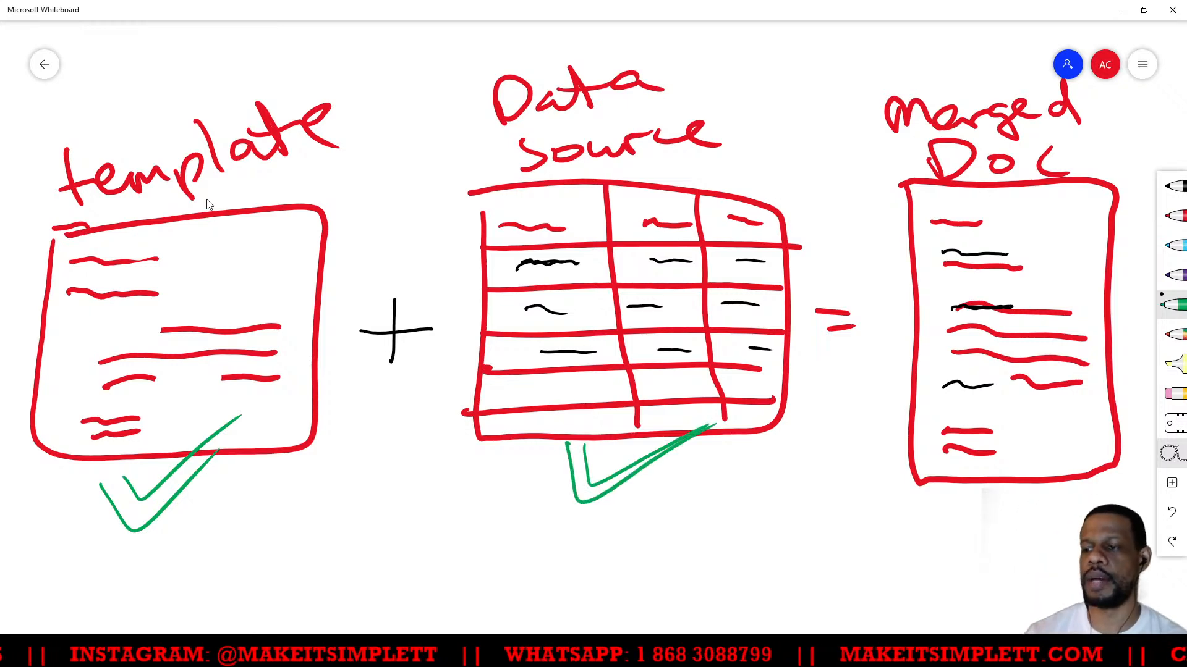
Underline both words of the Merged Doc heading in green on the whiteboard
{"action": "left_click_drag", "start_coordinate": [941, 139], "coordinate": [1063, 136]}
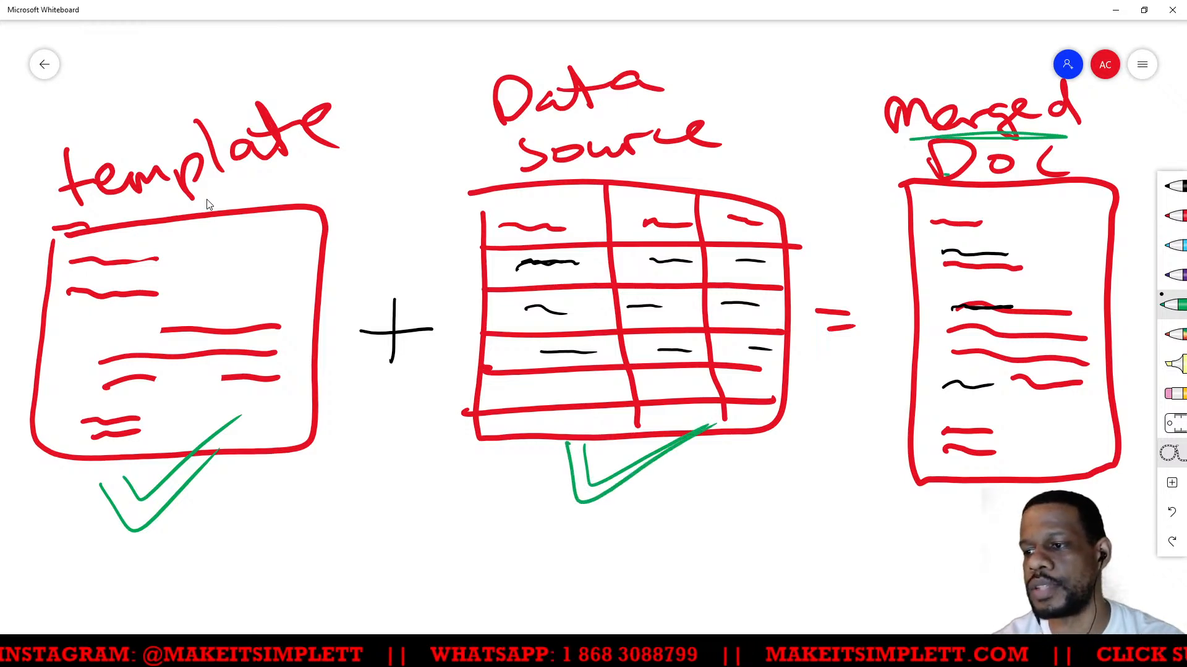
{"action": "left_click_drag", "start_coordinate": [934, 178], "coordinate": [1079, 176]}
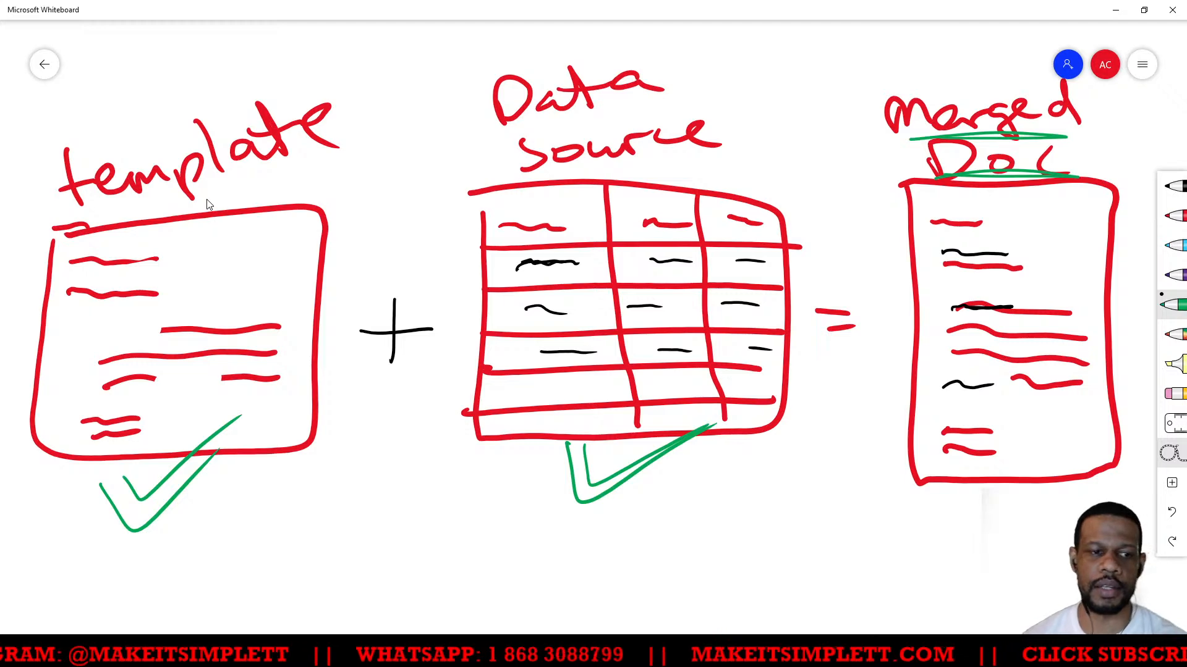
Switch back to Word, accept the new address list and save it as namelist
{"action": "key", "text": "alt+Tab"}
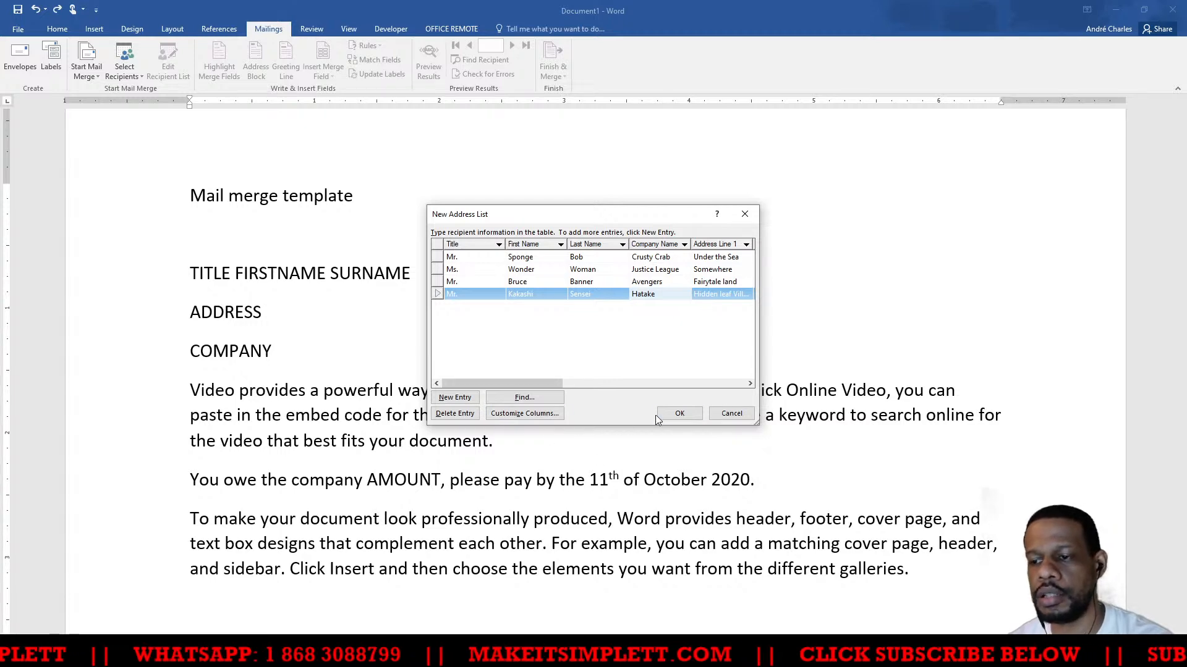
{"action": "left_click", "coordinate": [678, 415]}
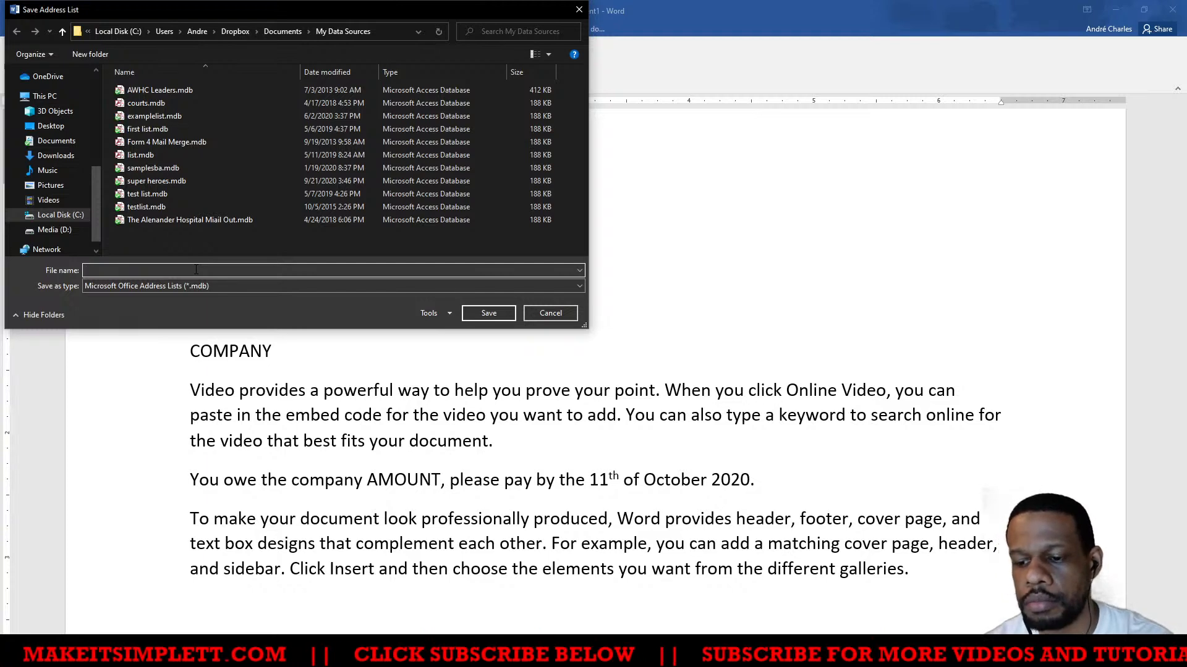
{"action": "type", "text": "namelist"}
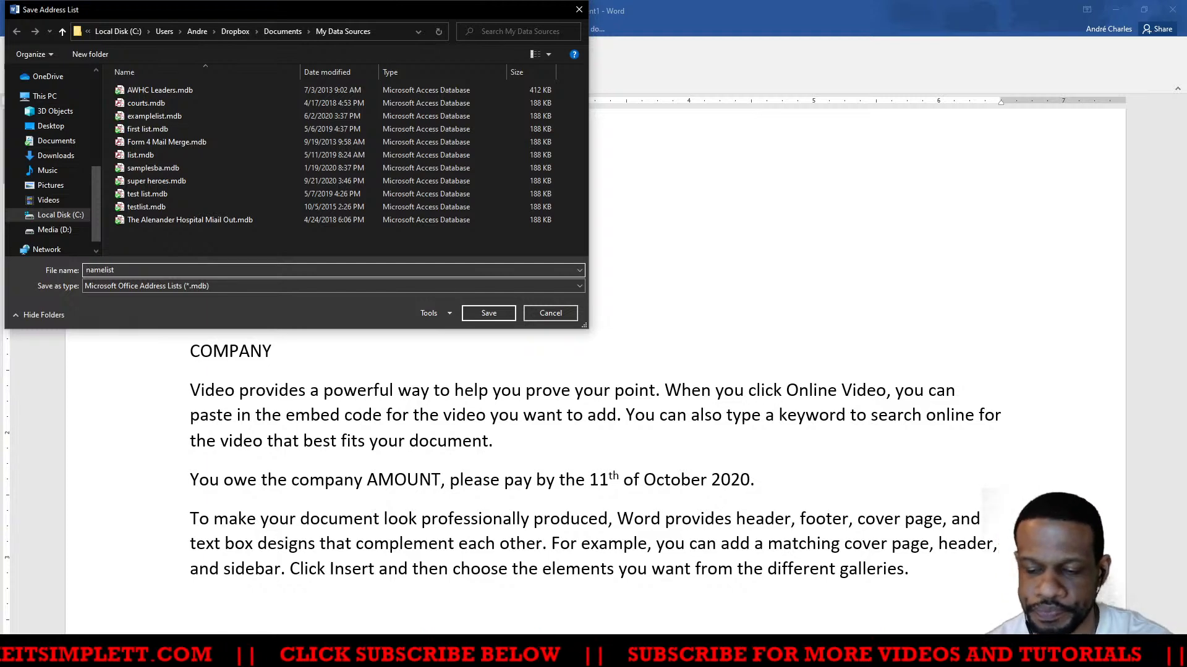
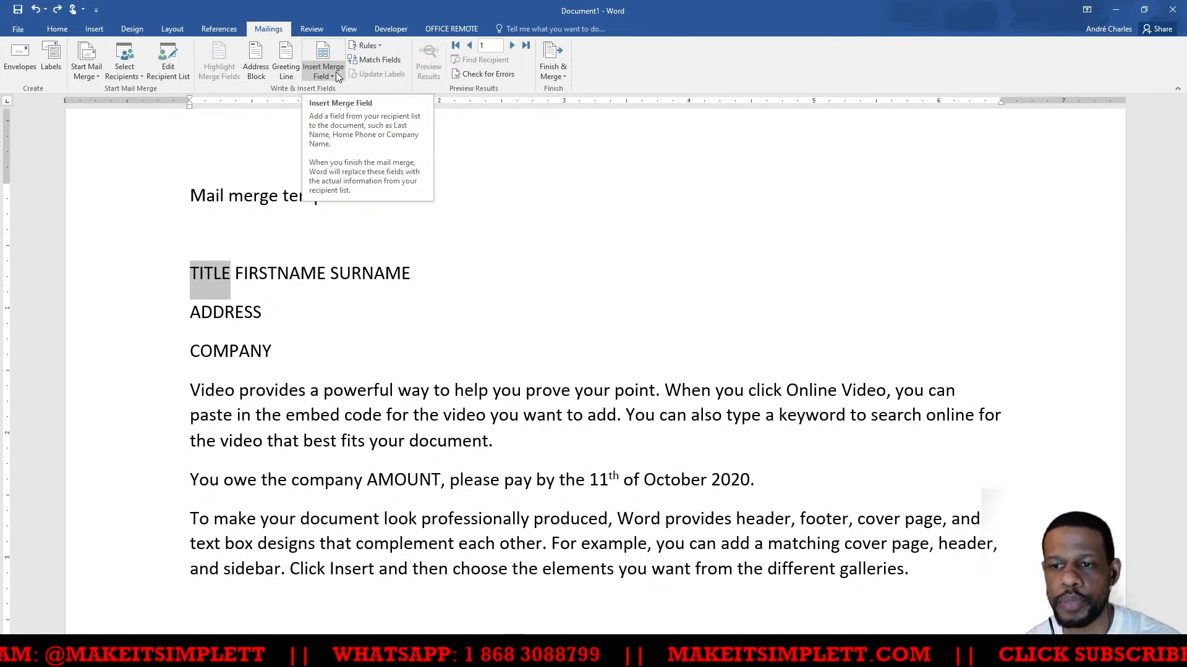
Replace the TITLE placeholder in the letter with the Title merge field
{"action": "left_click", "coordinate": [336, 75]}
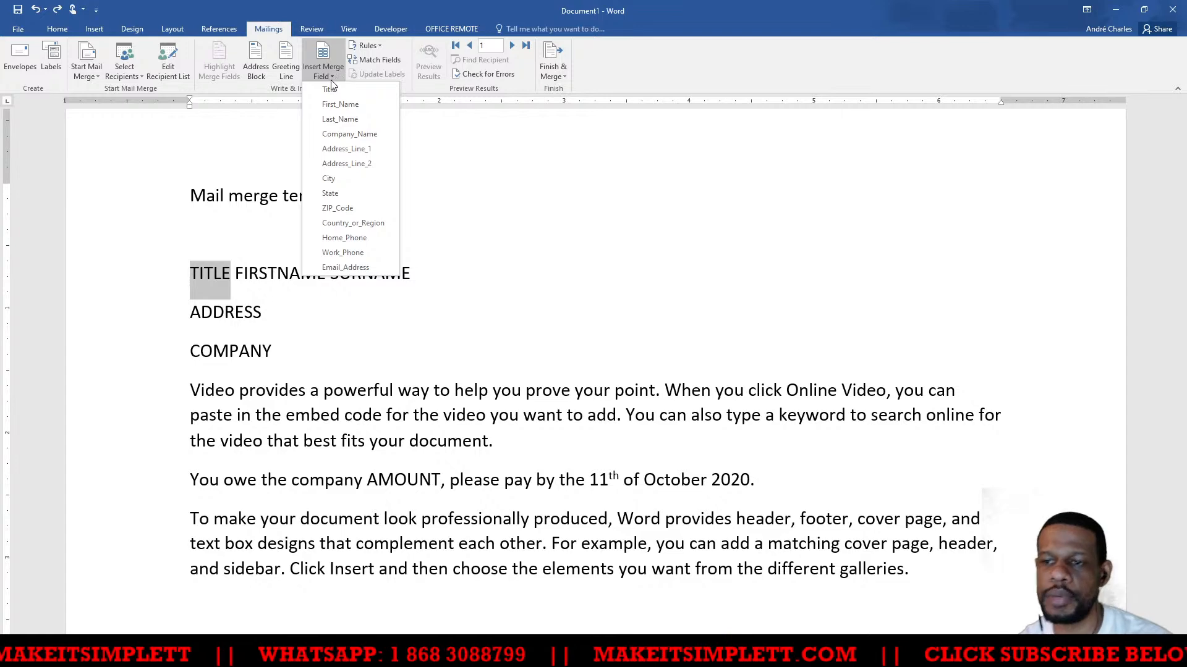
{"action": "left_click", "coordinate": [331, 92]}
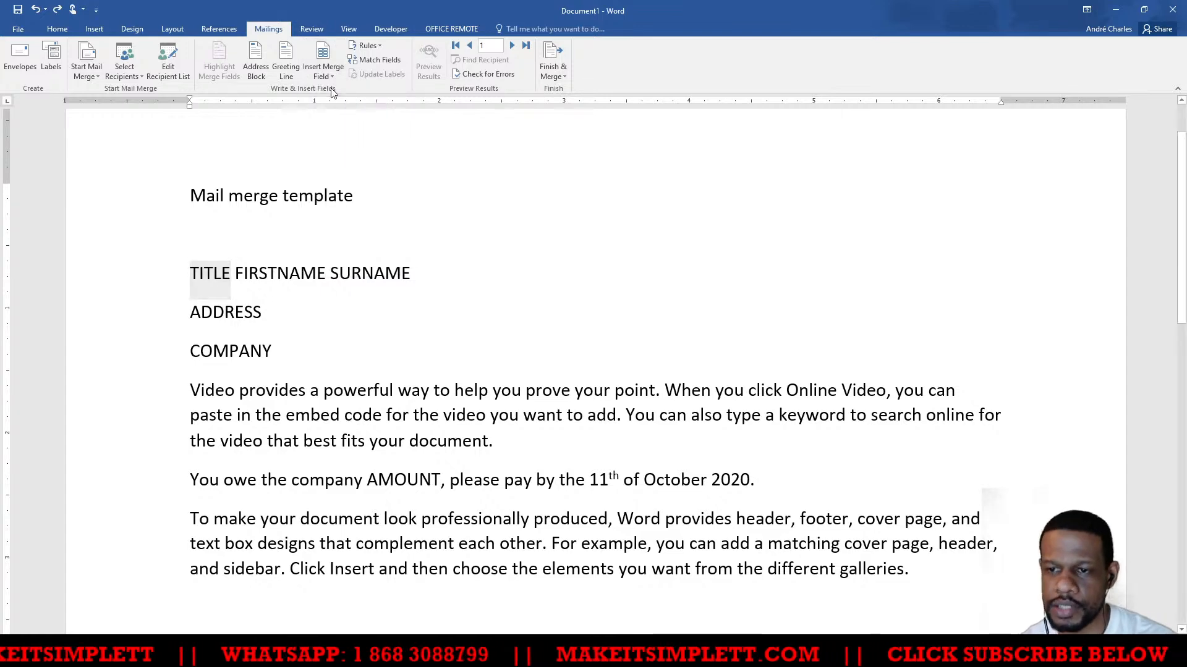
{"action": "left_click", "coordinate": [211, 280]}
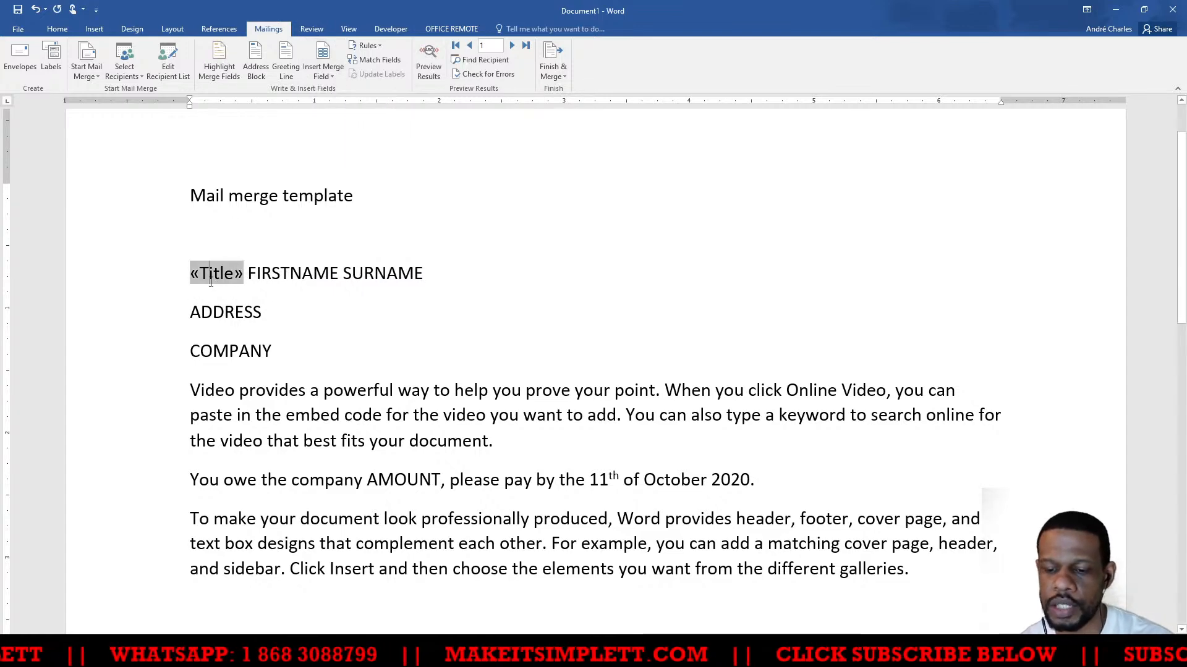
{"action": "scroll", "coordinate": [214, 278], "scroll_direction": "up", "scroll_amount": 2, "text": "ctrl"}
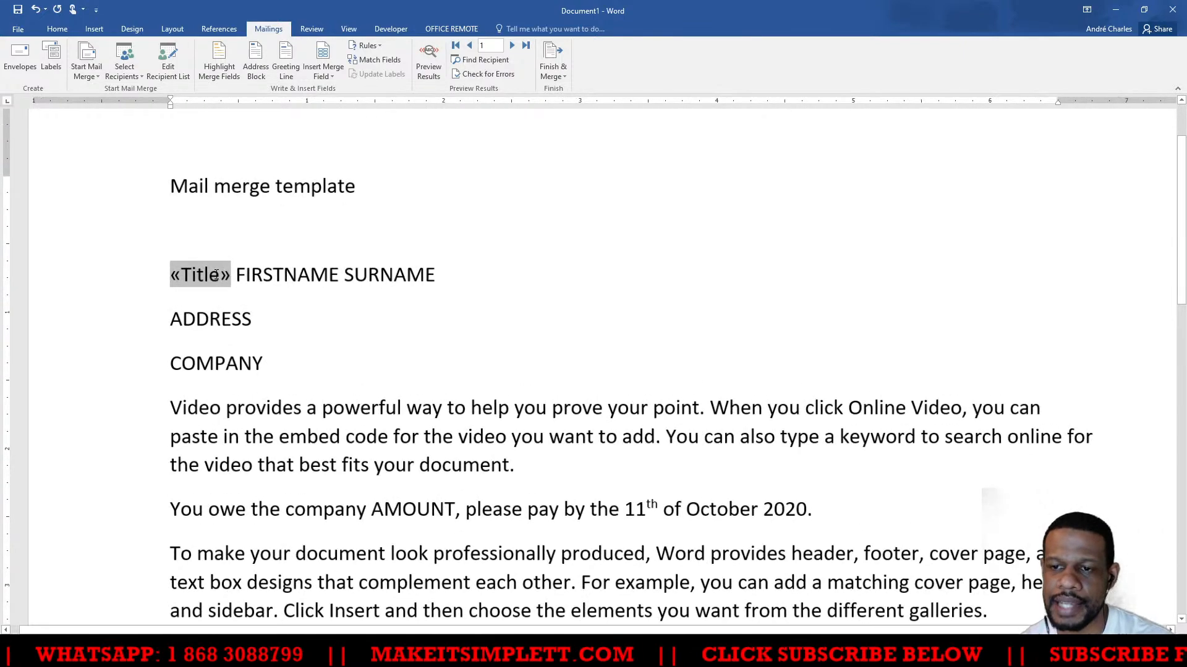
{"action": "scroll", "coordinate": [215, 276], "scroll_direction": "up", "scroll_amount": 3, "text": "ctrl"}
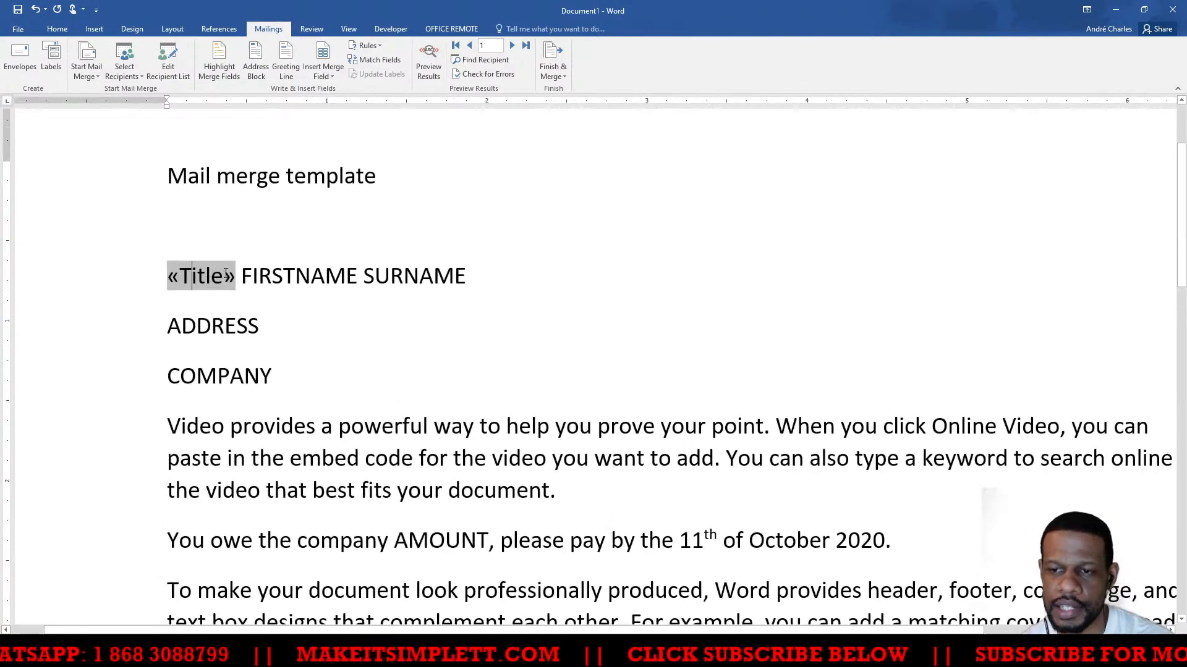
{"action": "left_click", "coordinate": [227, 281]}
{"action": "left_click", "coordinate": [170, 276]}
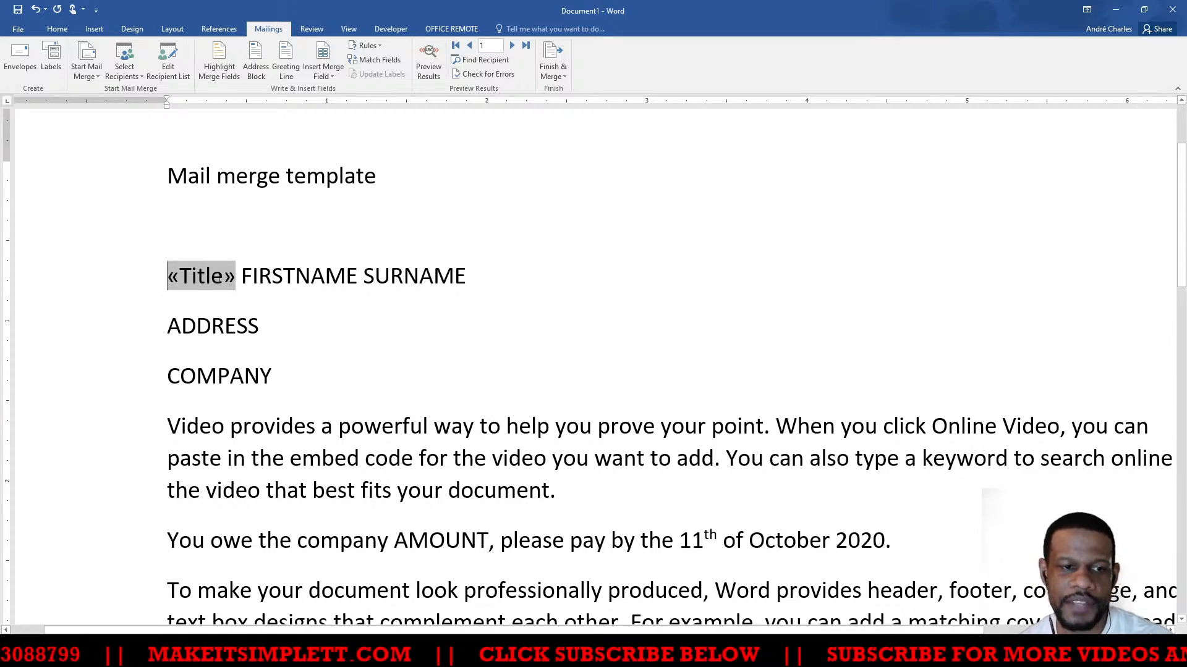
{"action": "left_click", "coordinate": [326, 76]}
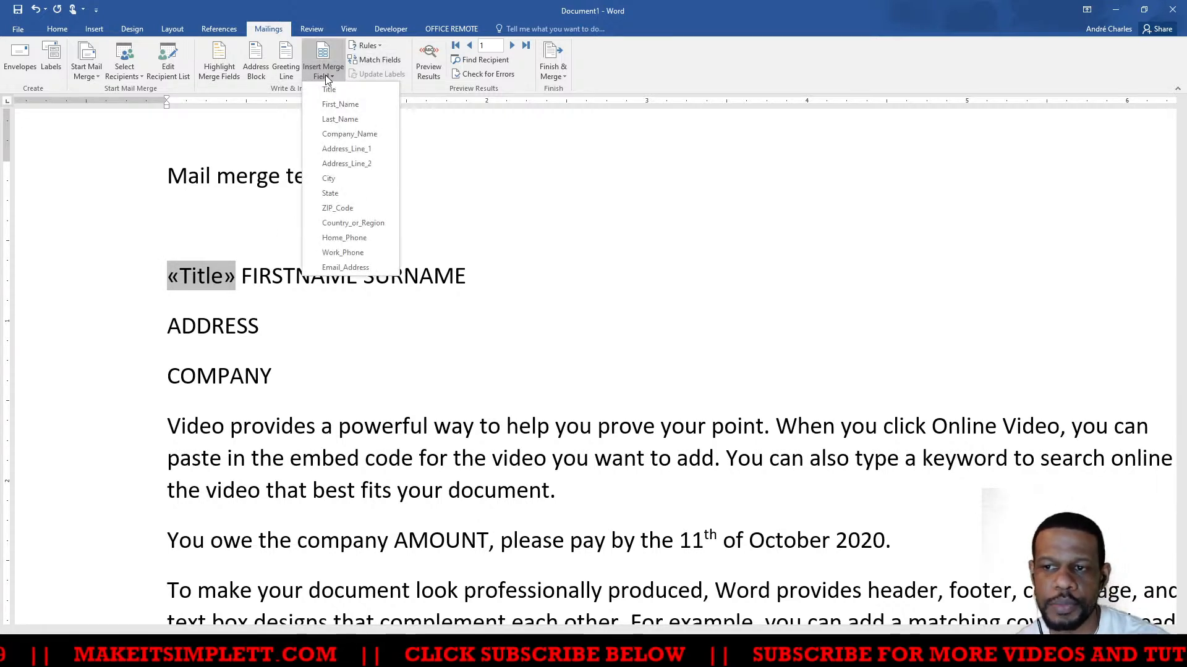
{"action": "left_click", "coordinate": [228, 250]}
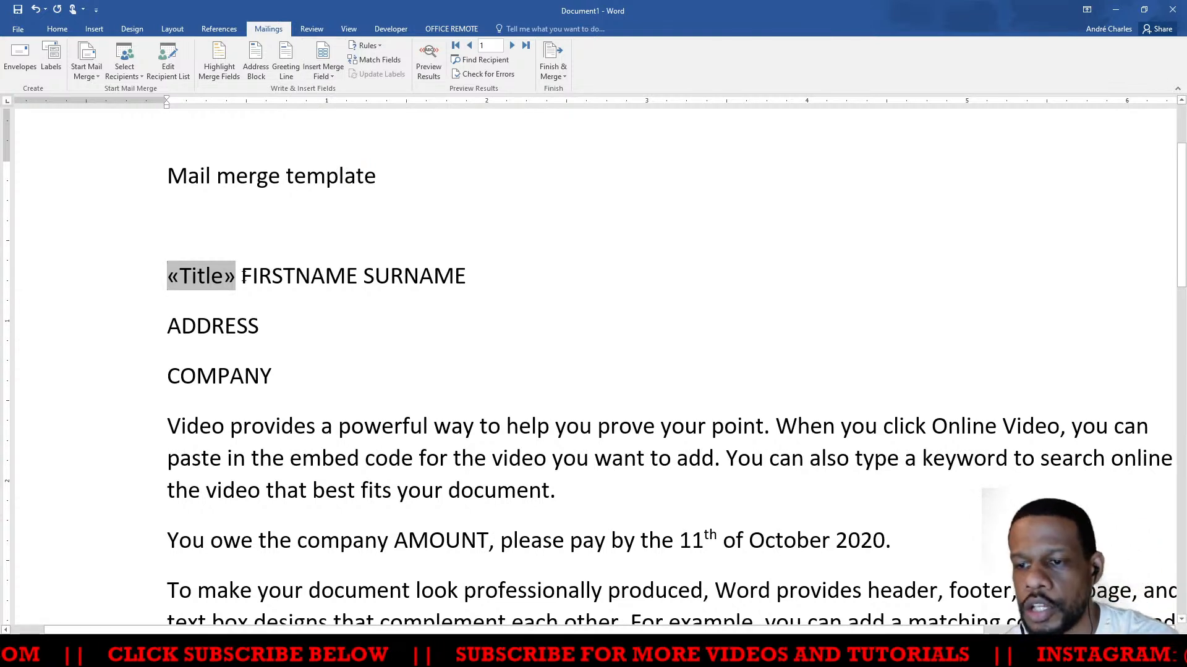
Replace the FIRSTNAME and SURNAME placeholders with the First_Name and Last_Name merge fields
{"action": "left_click_drag", "start_coordinate": [243, 277], "coordinate": [354, 267]}
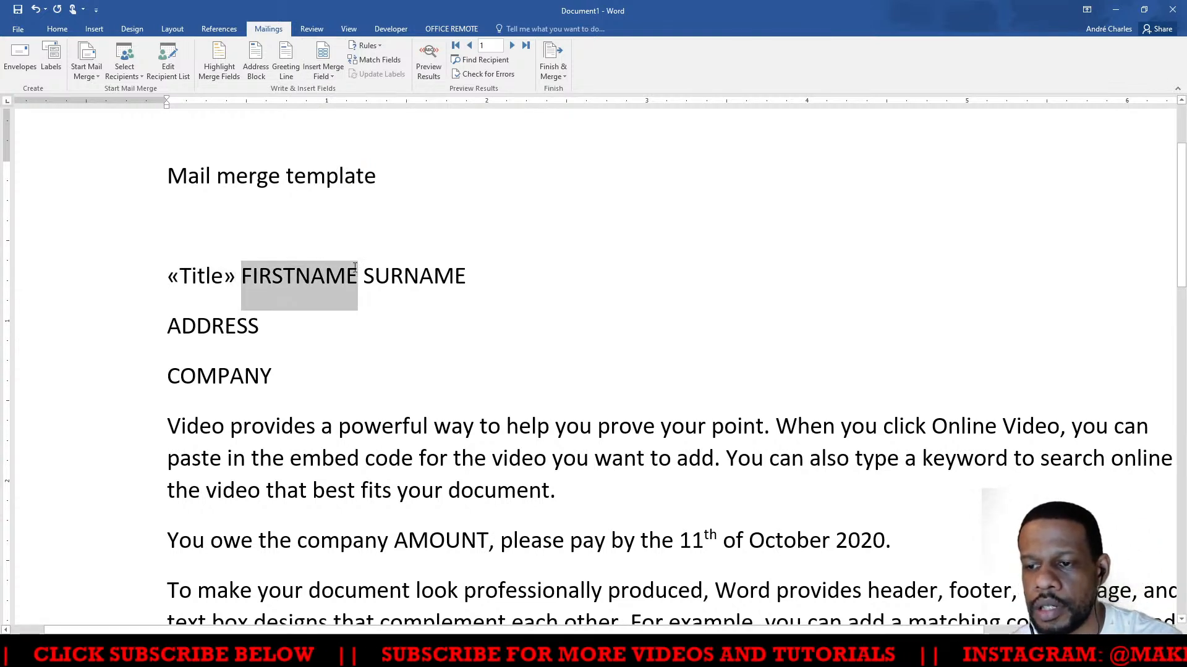
{"action": "left_click", "coordinate": [324, 76]}
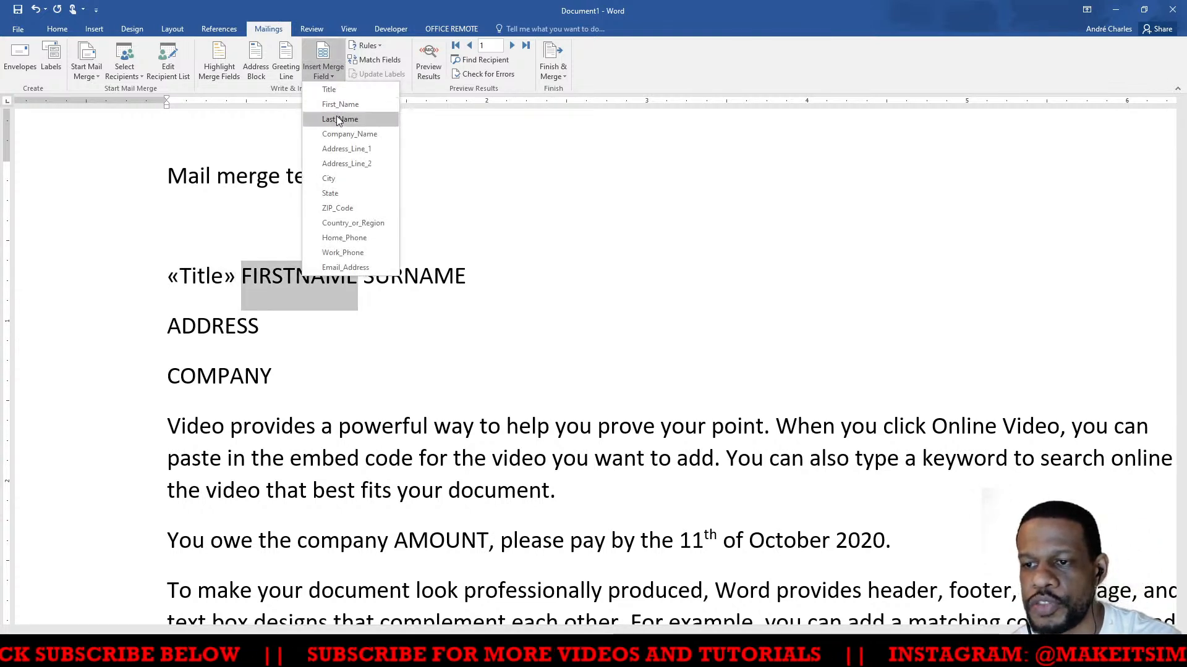
{"action": "left_click", "coordinate": [336, 104]}
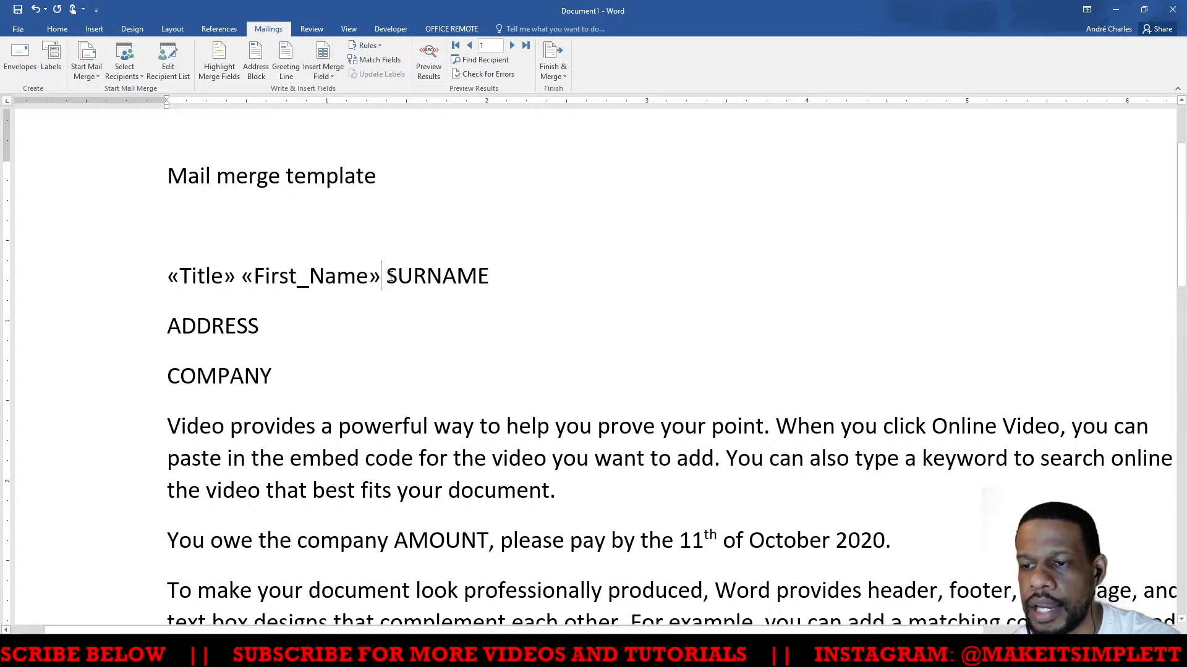
{"action": "left_click_drag", "start_coordinate": [386, 277], "coordinate": [489, 277]}
{"action": "left_click", "coordinate": [325, 76]}
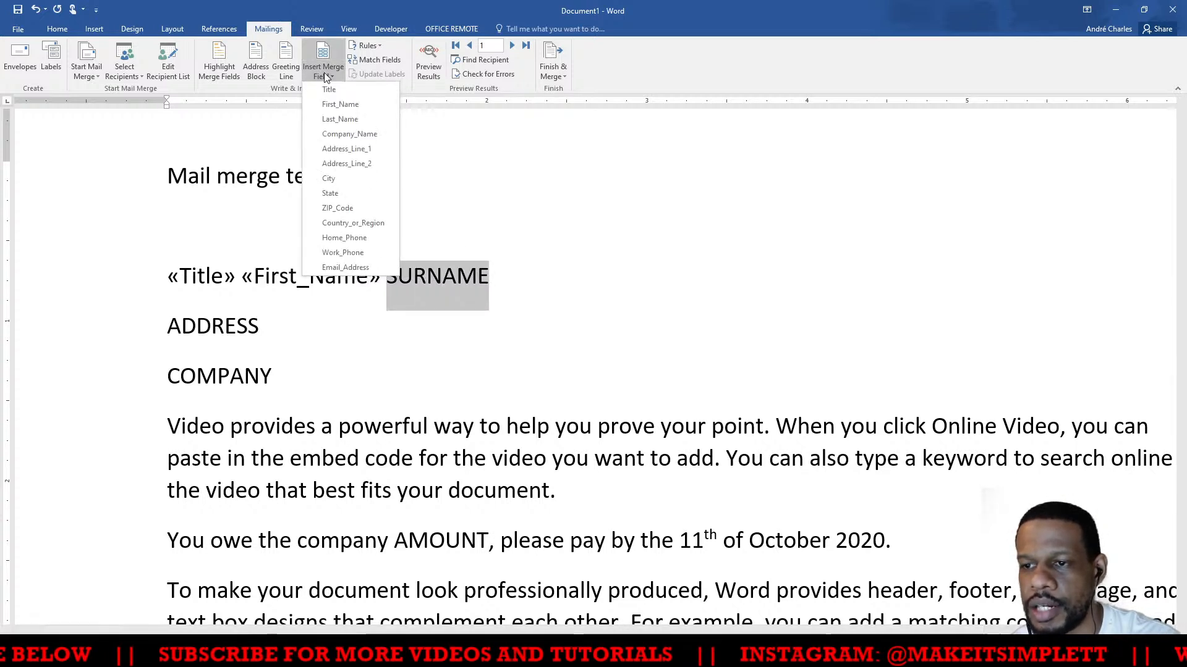
{"action": "left_click", "coordinate": [341, 118]}
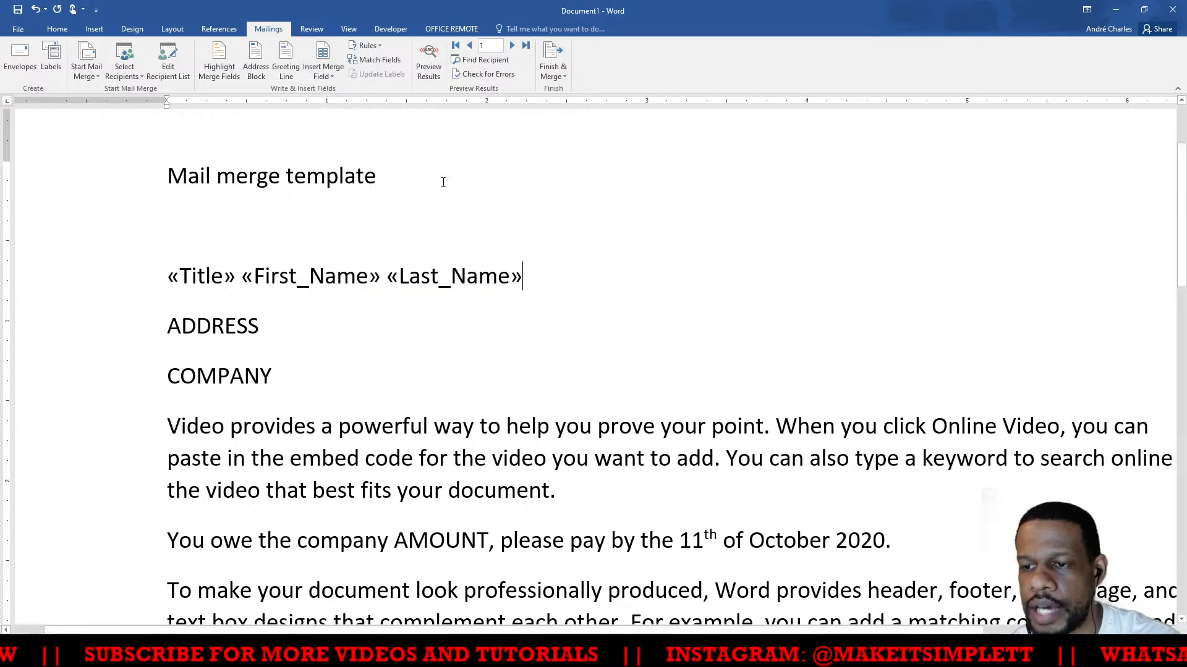
Preview the merge results and browse through the recipient records to check the name line
{"action": "left_click", "coordinate": [569, 318]}
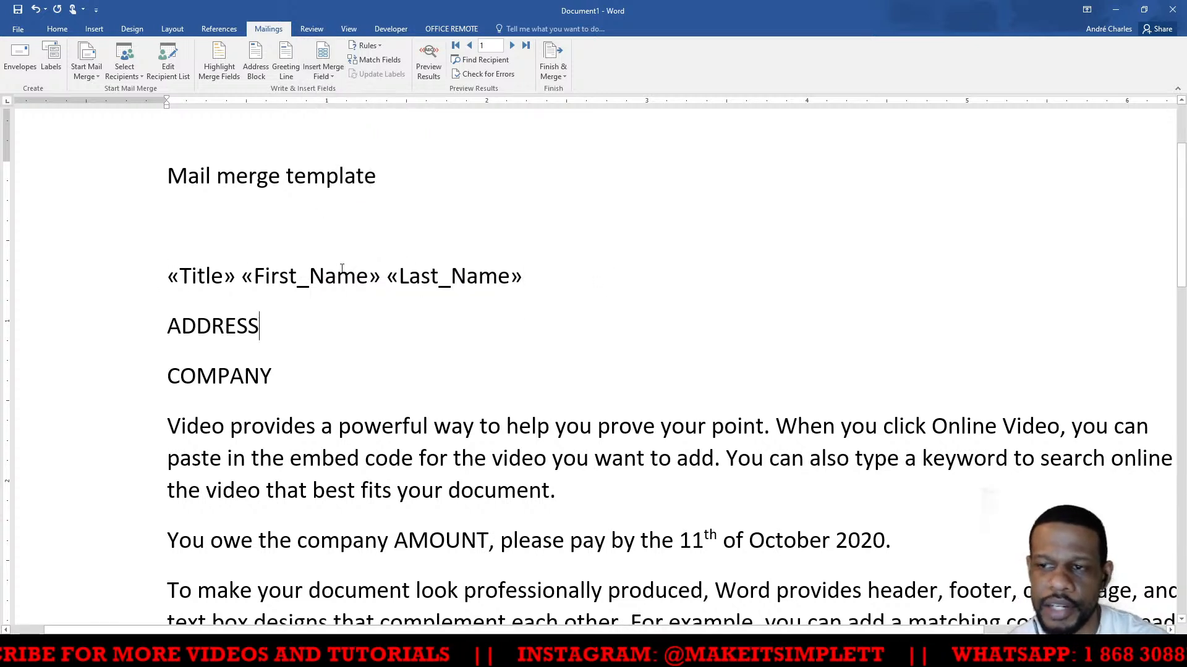
{"action": "left_click", "coordinate": [428, 57]}
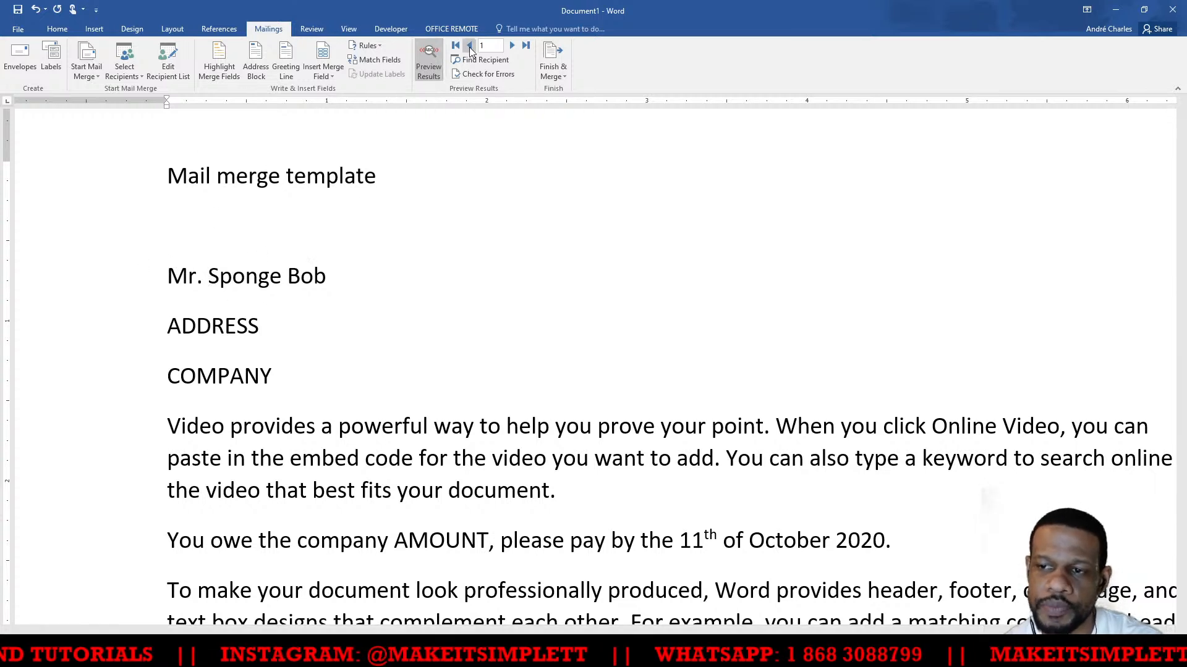
{"action": "left_click", "coordinate": [512, 45]}
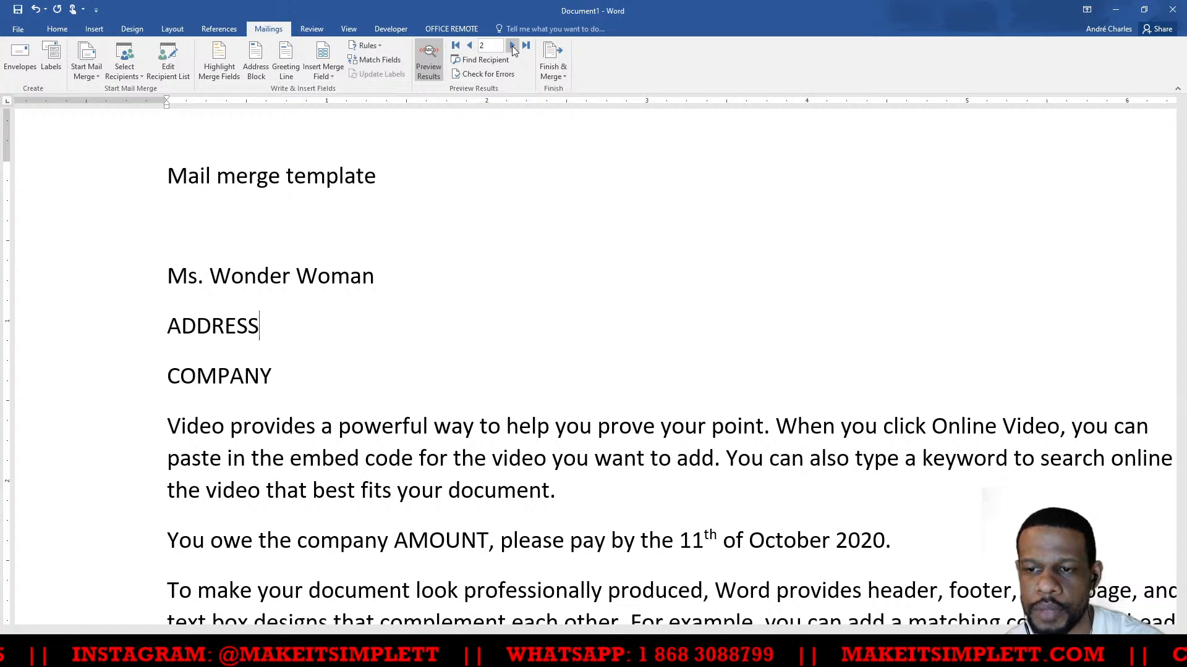
{"action": "left_click", "coordinate": [512, 46]}
{"action": "left_click", "coordinate": [512, 46]}
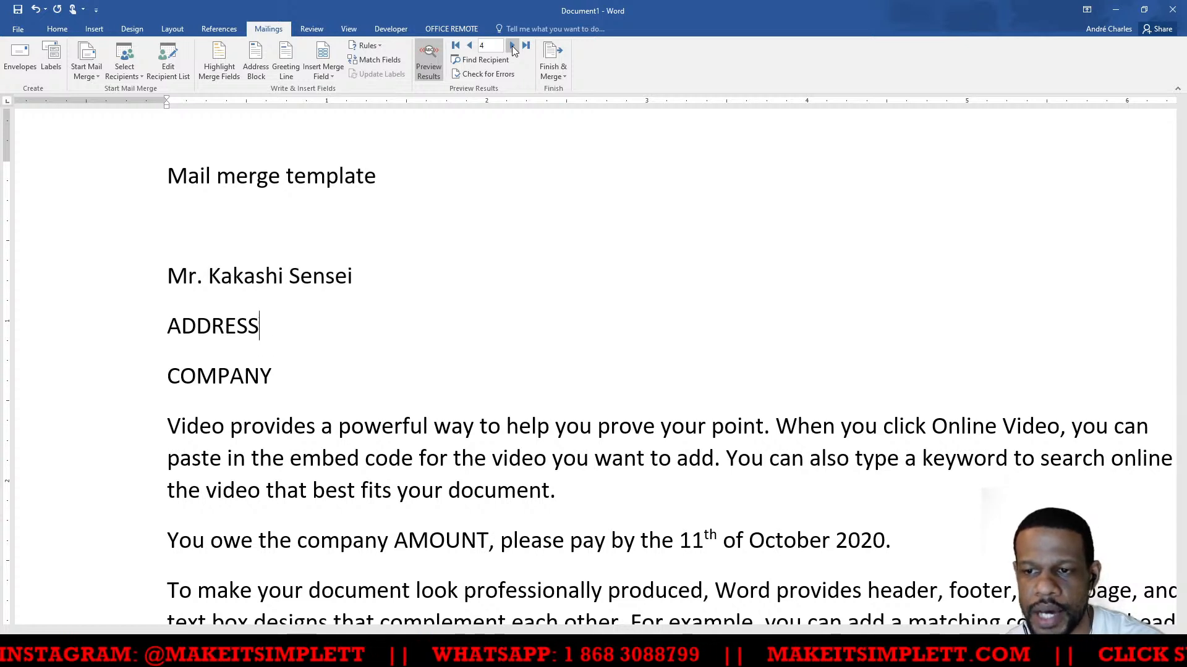
{"action": "left_click", "coordinate": [470, 46]}
{"action": "left_click", "coordinate": [470, 45]}
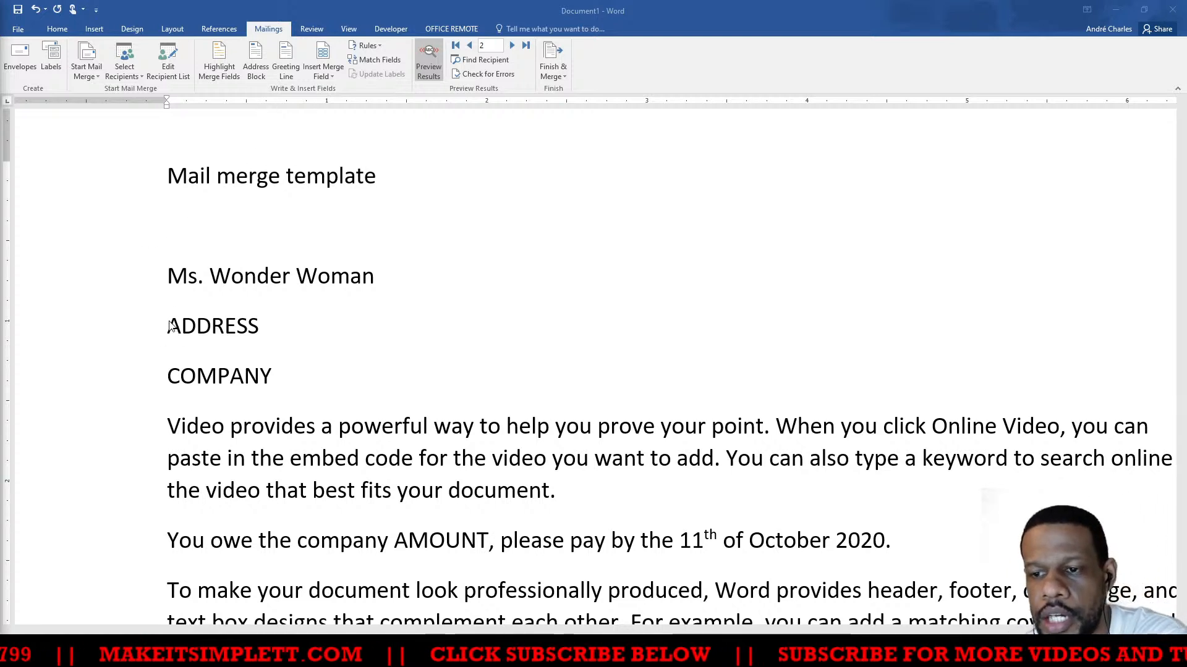
Turn off the results preview and insert the Address_Line_1 merge field at the ADDRESS placeholder
{"action": "double_click", "coordinate": [258, 326]}
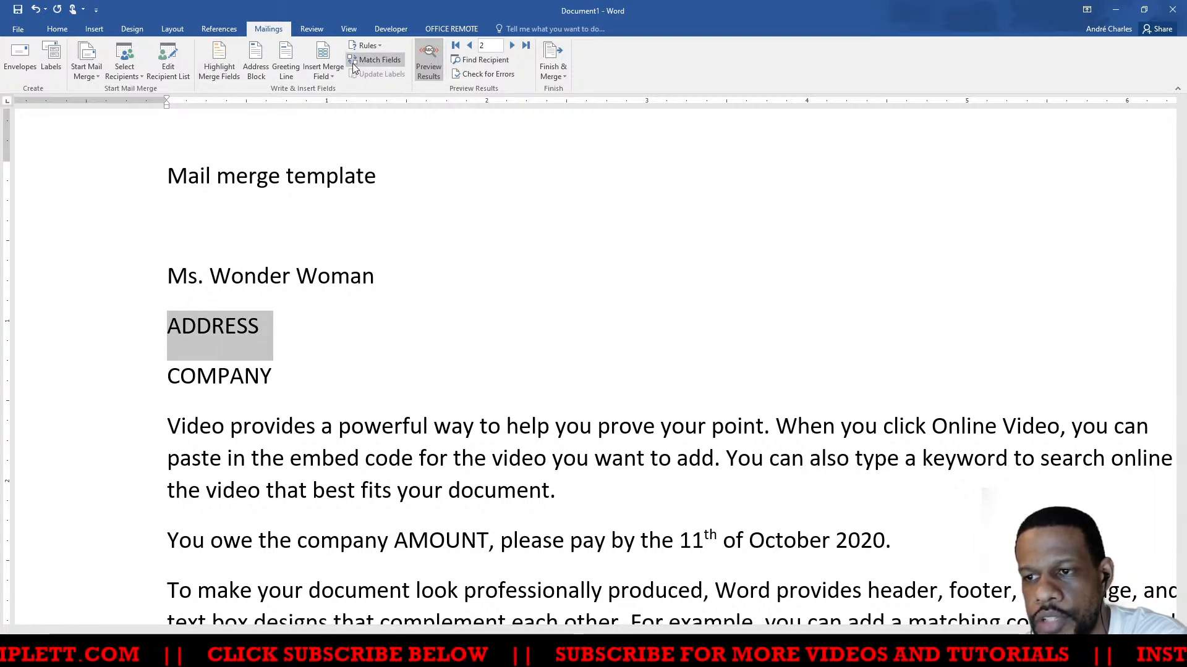
{"action": "left_click", "coordinate": [426, 57]}
{"action": "left_click", "coordinate": [332, 77]}
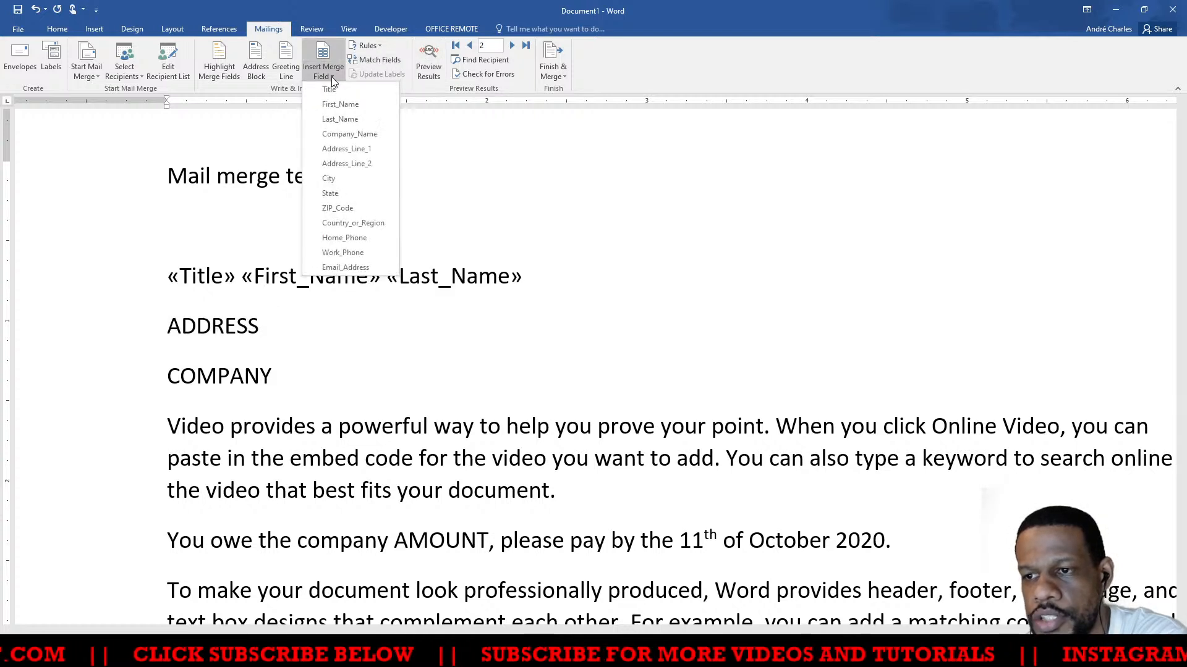
{"action": "left_click", "coordinate": [348, 154]}
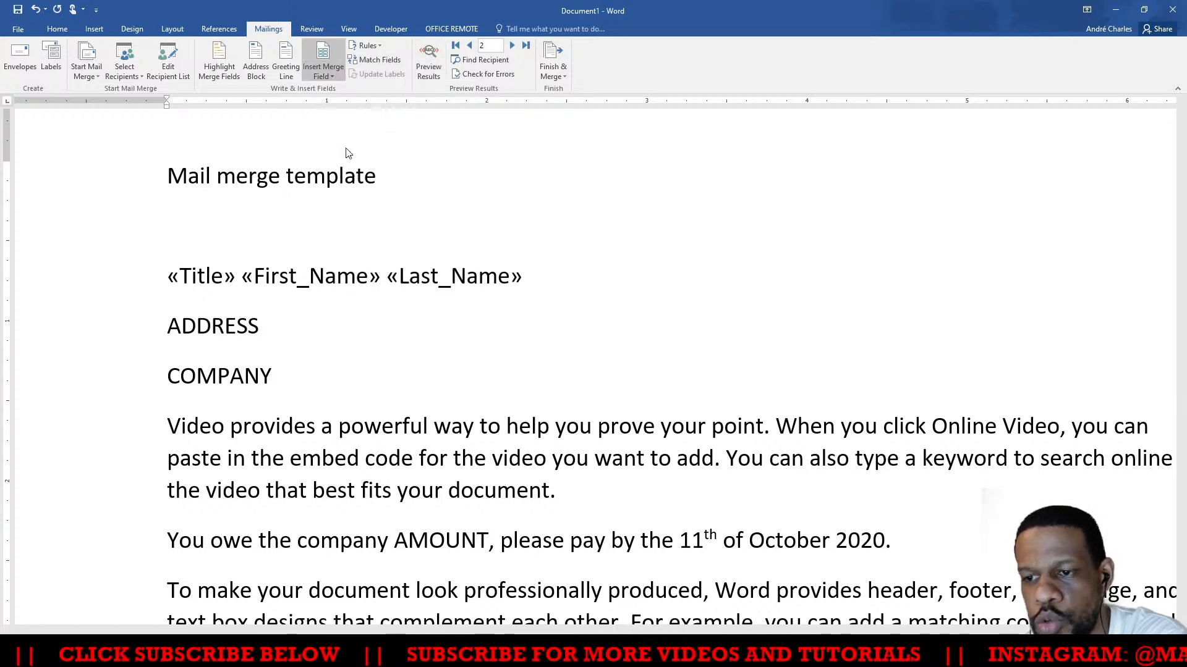
Replace the COMPANY placeholder with the Company_Name merge field and put the body paragraph back on its own line
{"action": "left_click_drag", "start_coordinate": [272, 376], "coordinate": [167, 378]}
{"action": "left_click", "coordinate": [332, 75]}
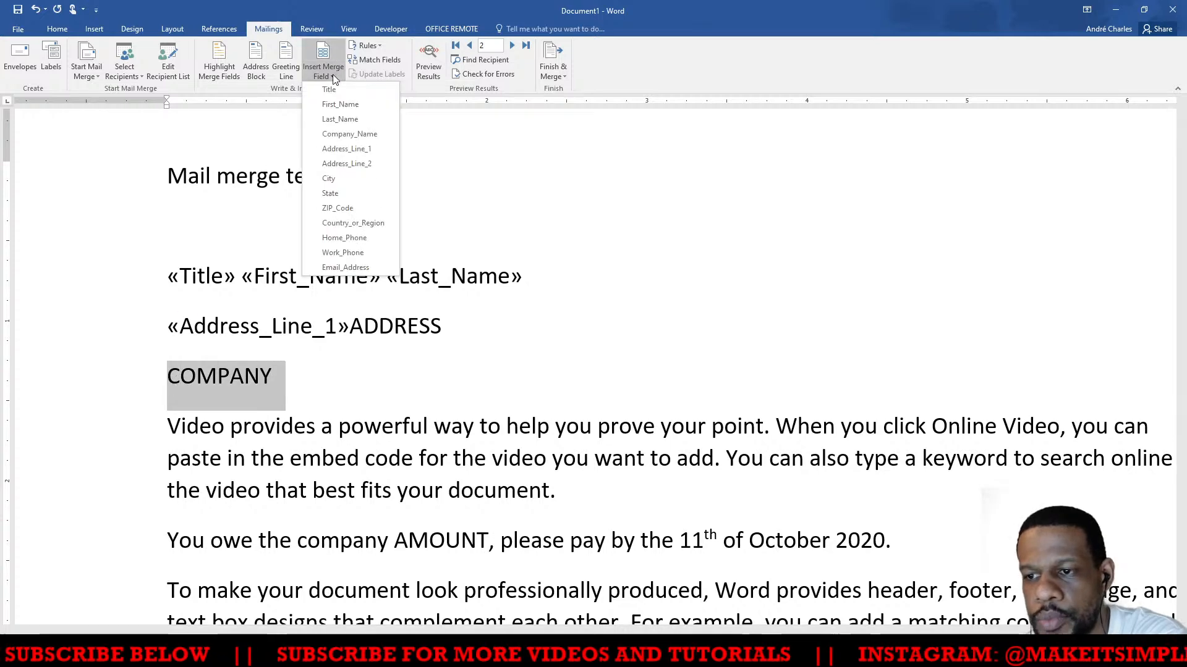
{"action": "left_click", "coordinate": [347, 133]}
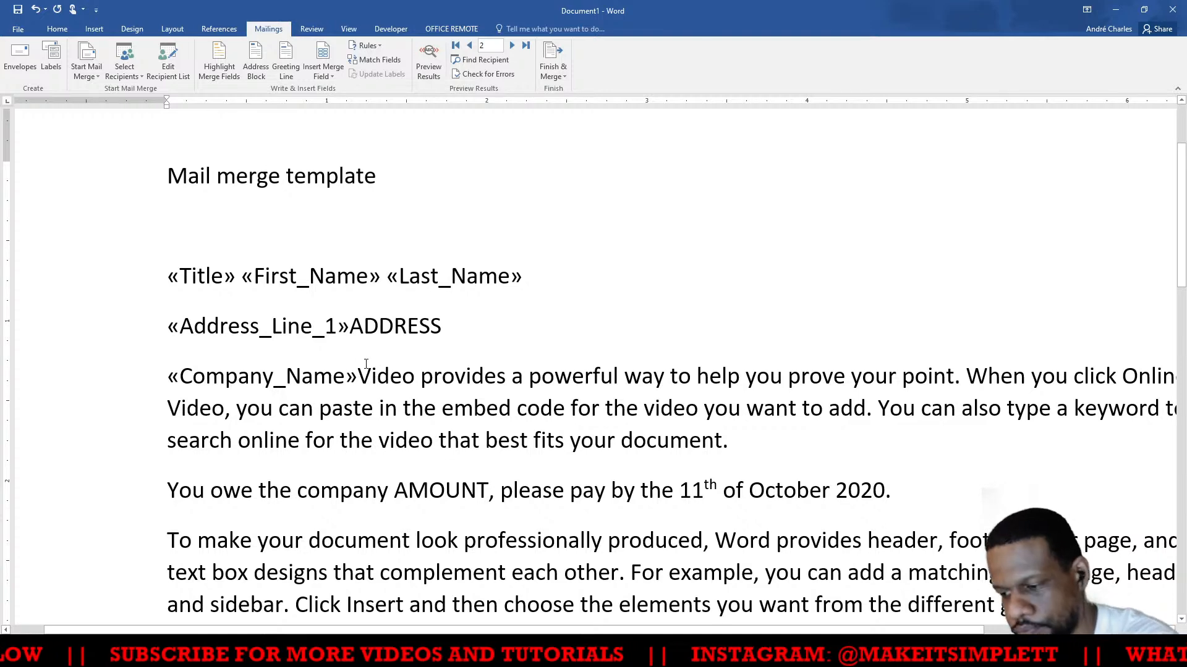
{"action": "key", "text": "Return"}
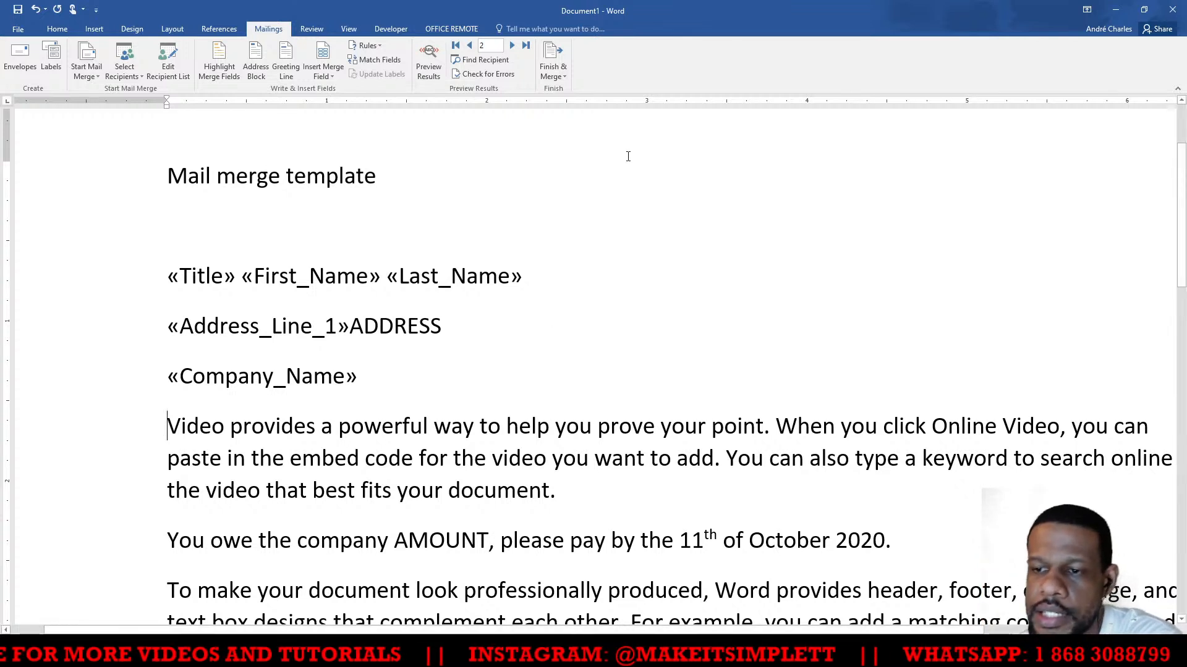
Delete the leftover ADDRESS placeholder text after the Address_Line_1 field
{"action": "left_click_drag", "start_coordinate": [443, 329], "coordinate": [359, 326]}
{"action": "key", "text": "Delete"}
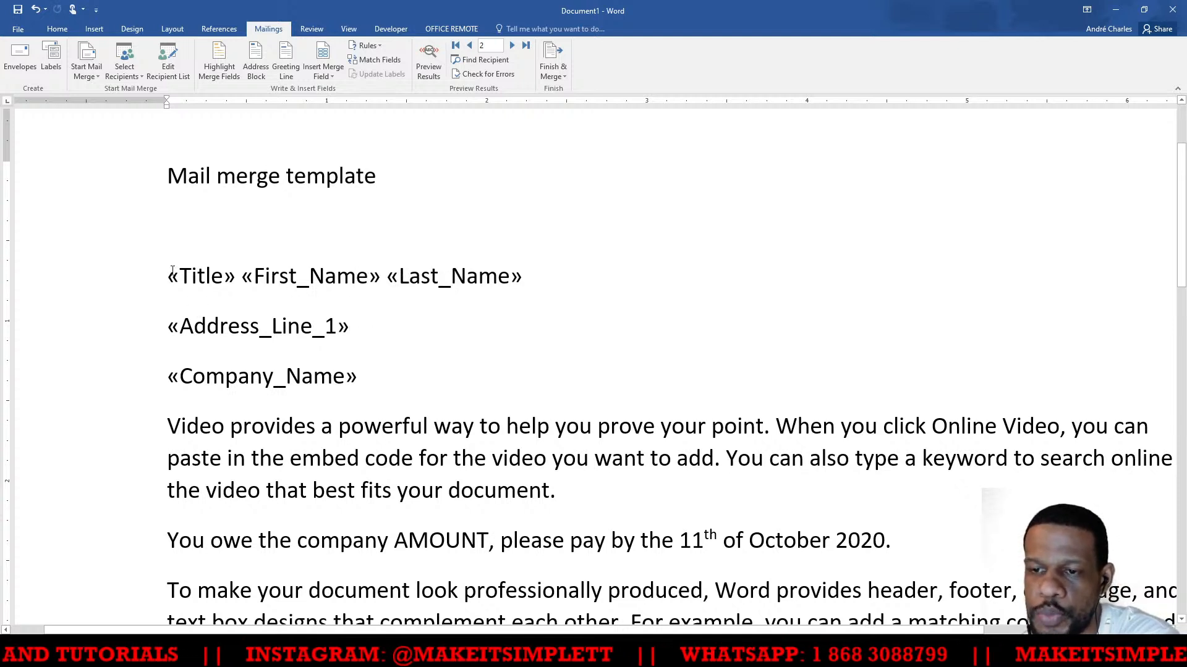
Preview the completed name, address and company fields and go back to the first recipient's record
{"action": "left_click_drag", "start_coordinate": [168, 275], "coordinate": [365, 378]}
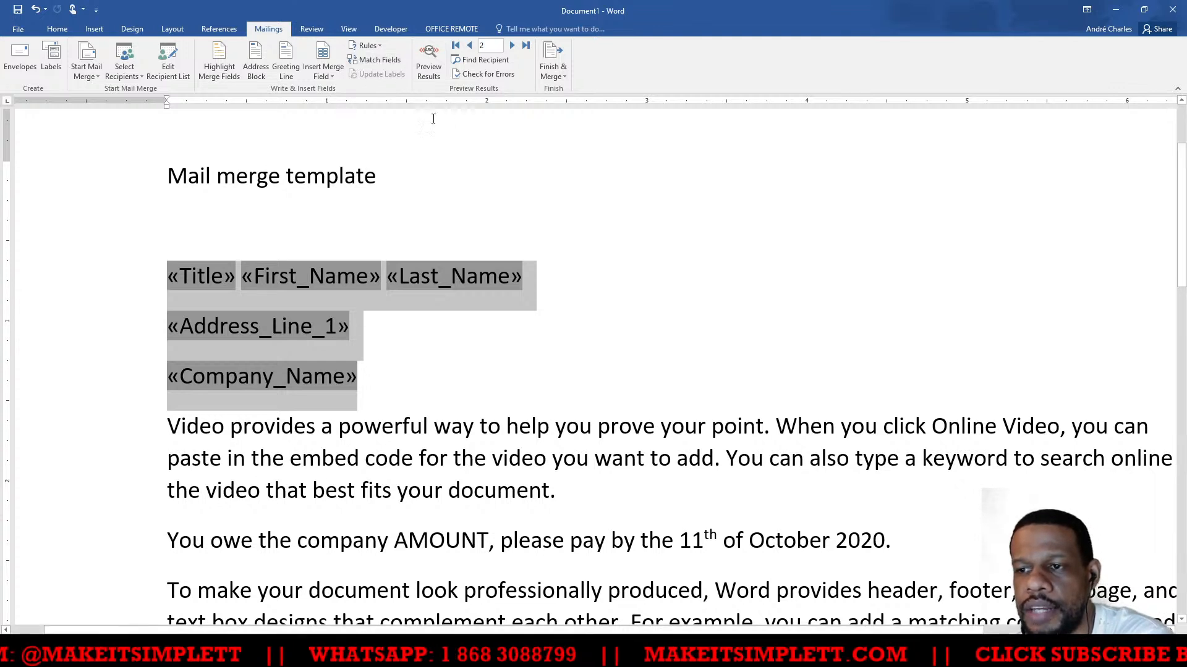
{"action": "left_click", "coordinate": [429, 67]}
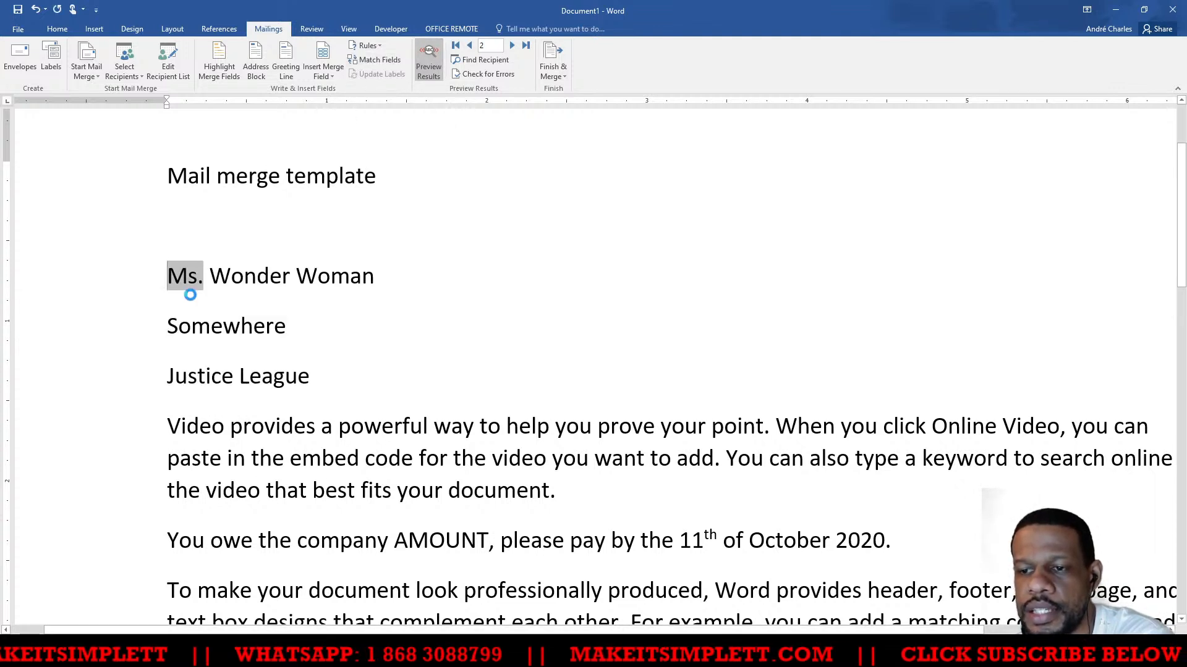
{"action": "left_click", "coordinate": [289, 263]}
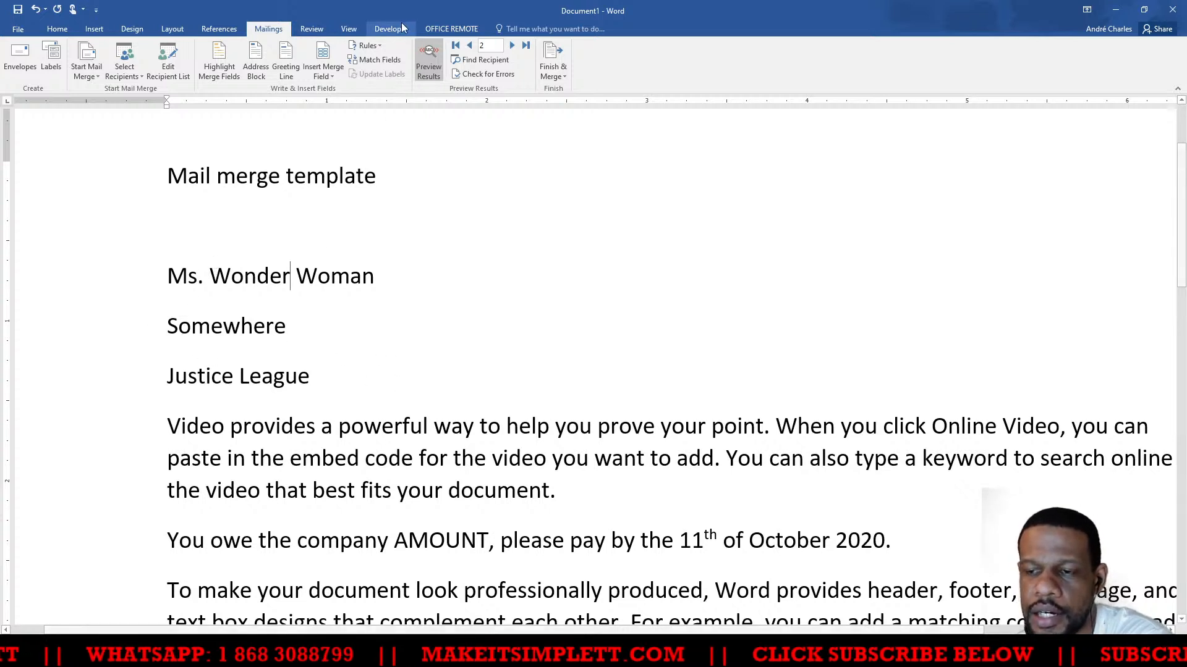
{"action": "left_click", "coordinate": [469, 45]}
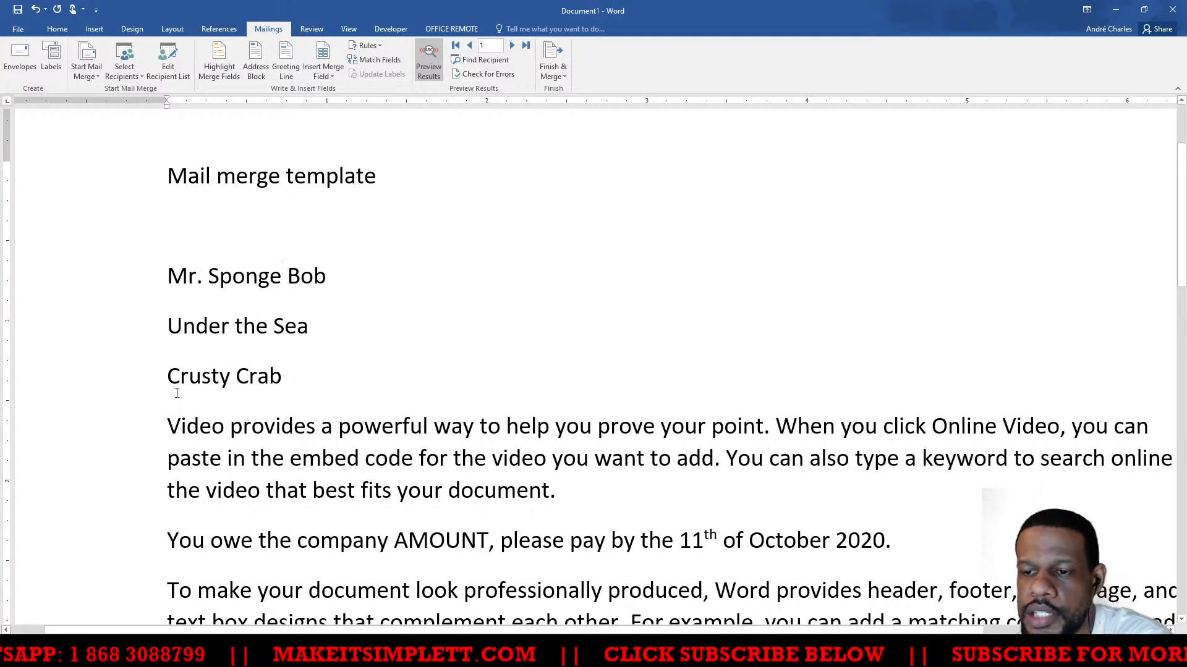
Browse the merged letter previews up to the fourth recipient and return to the first record, going through them twice
{"action": "left_click", "coordinate": [512, 45]}
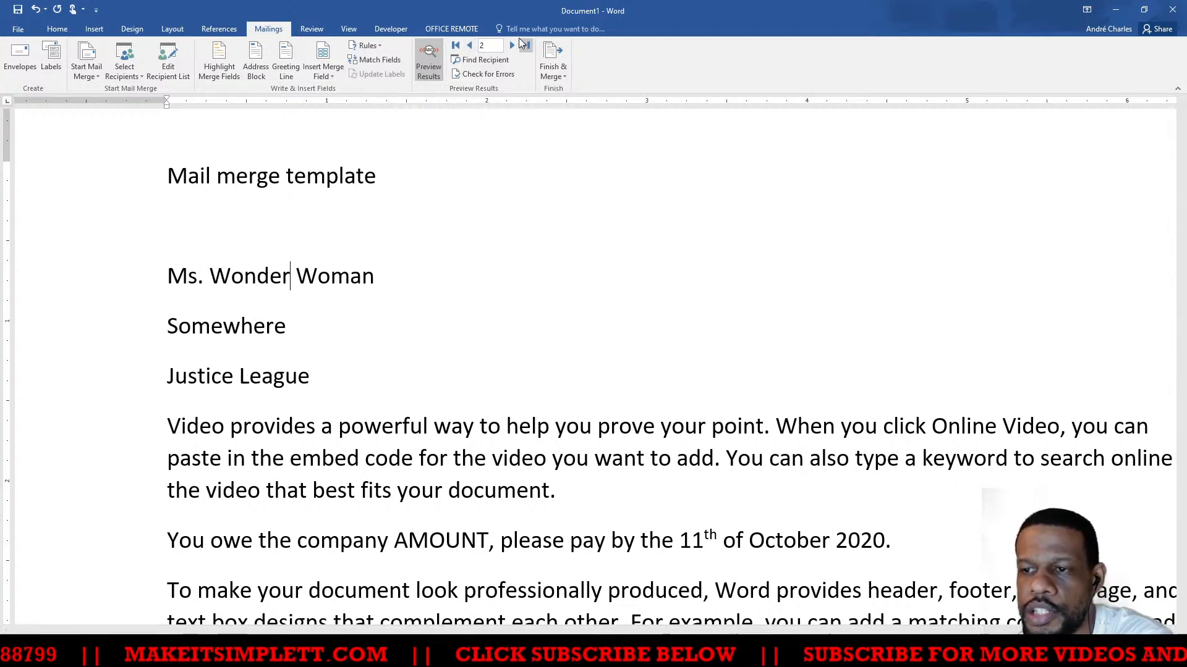
{"action": "left_click", "coordinate": [512, 46]}
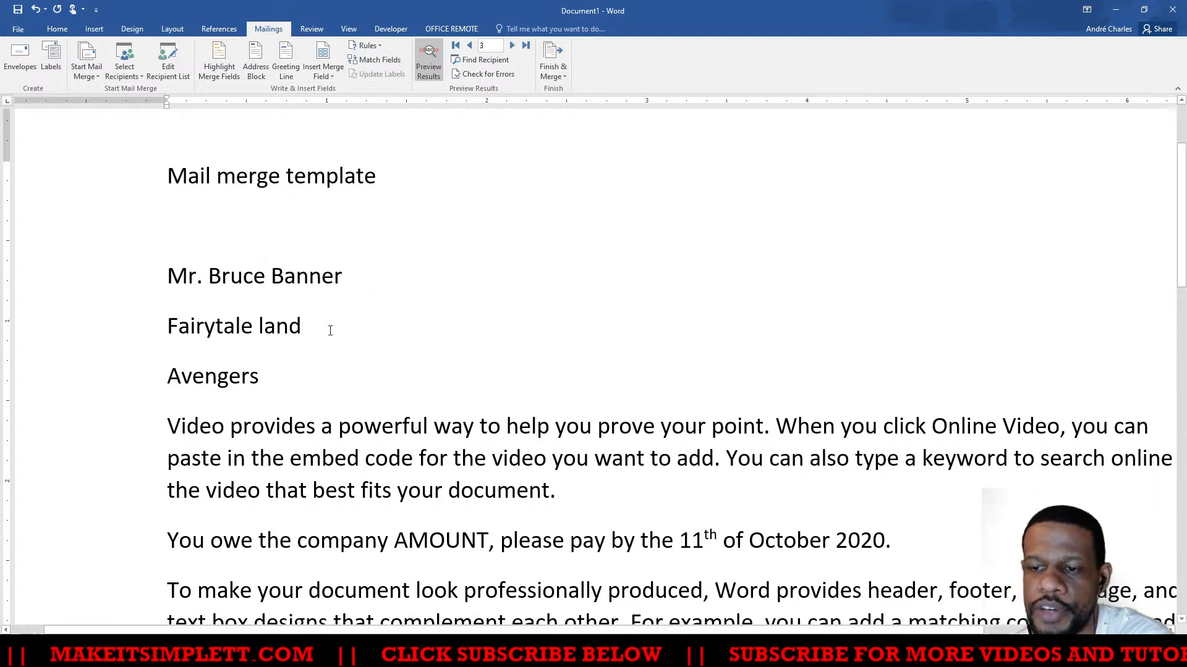
{"action": "left_click", "coordinate": [512, 45]}
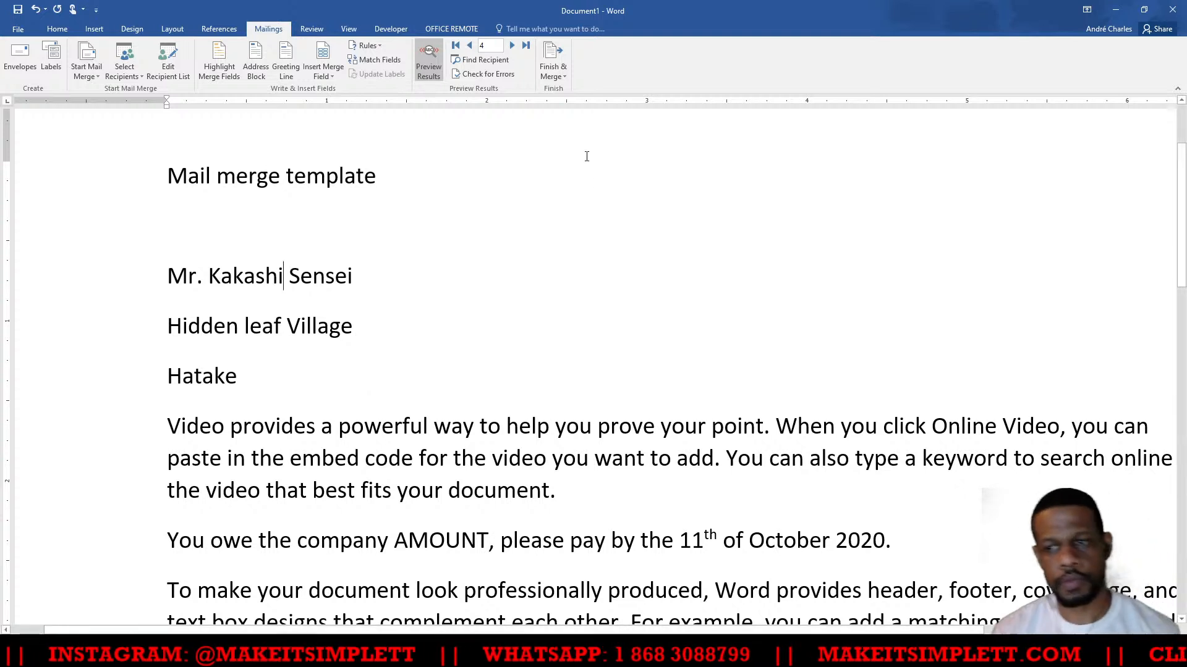
{"action": "left_click", "coordinate": [471, 45]}
{"action": "left_click", "coordinate": [472, 46]}
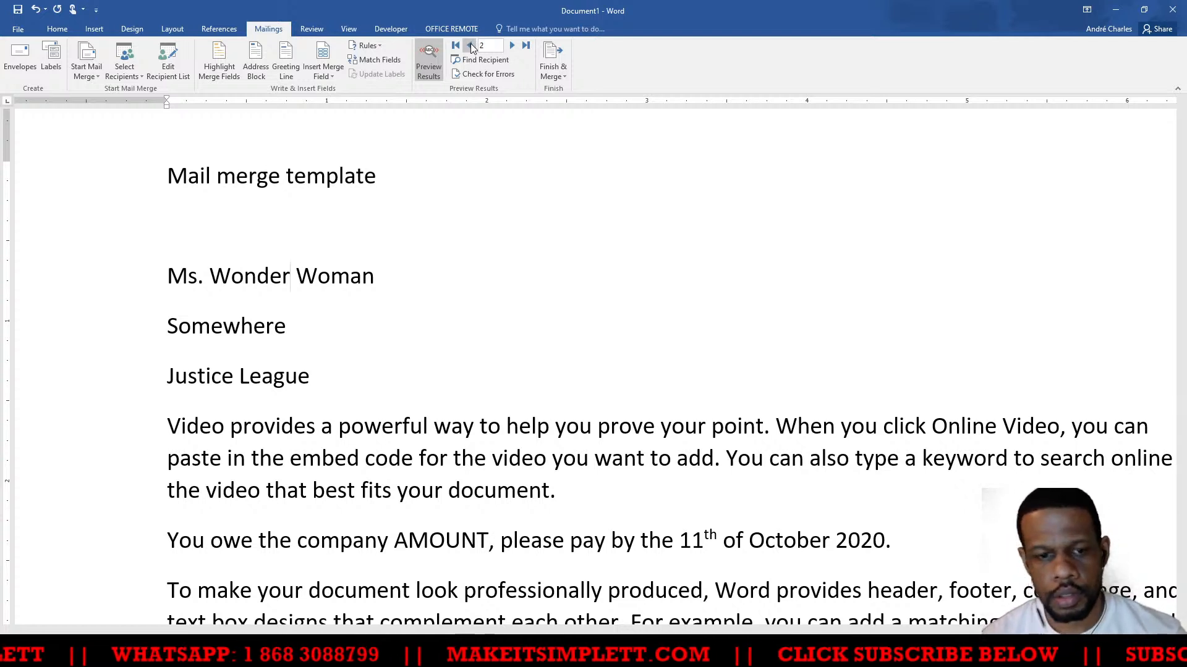
{"action": "left_click", "coordinate": [470, 46]}
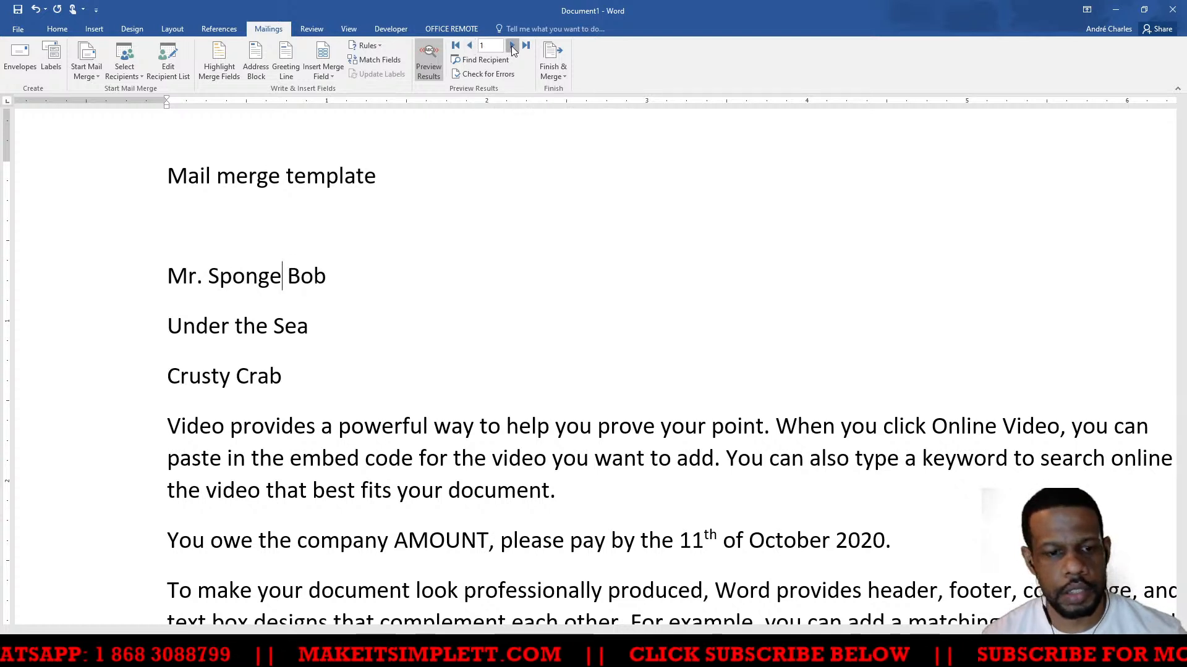
{"action": "left_click", "coordinate": [511, 46]}
{"action": "left_click", "coordinate": [512, 46]}
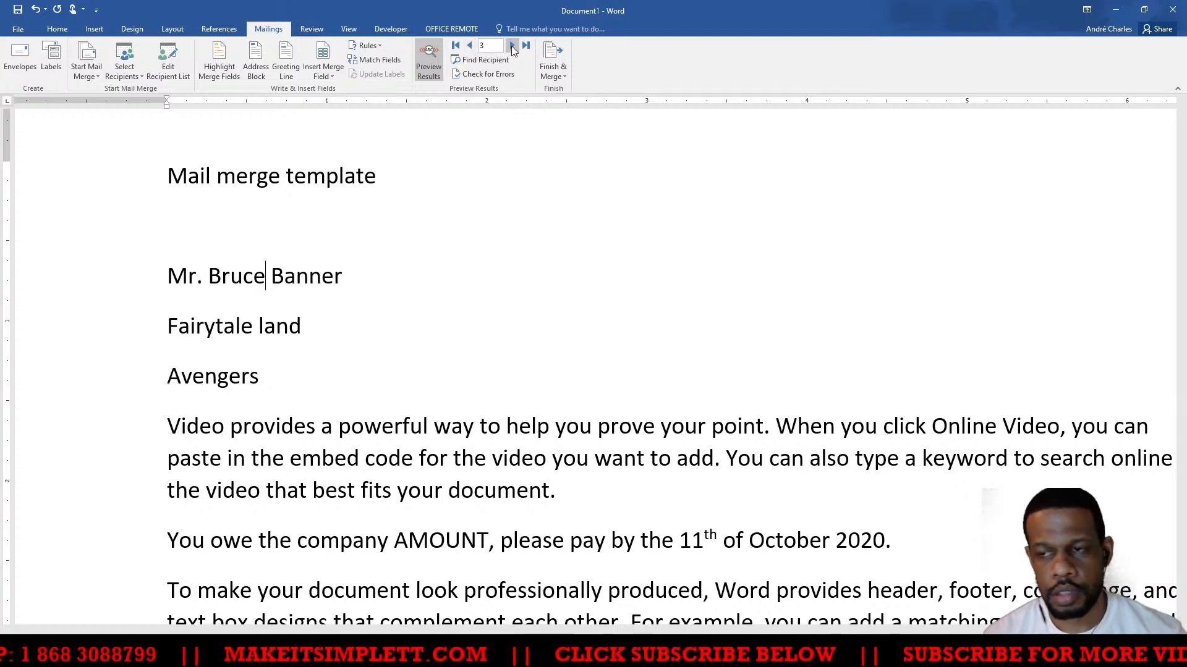
{"action": "left_click", "coordinate": [511, 46]}
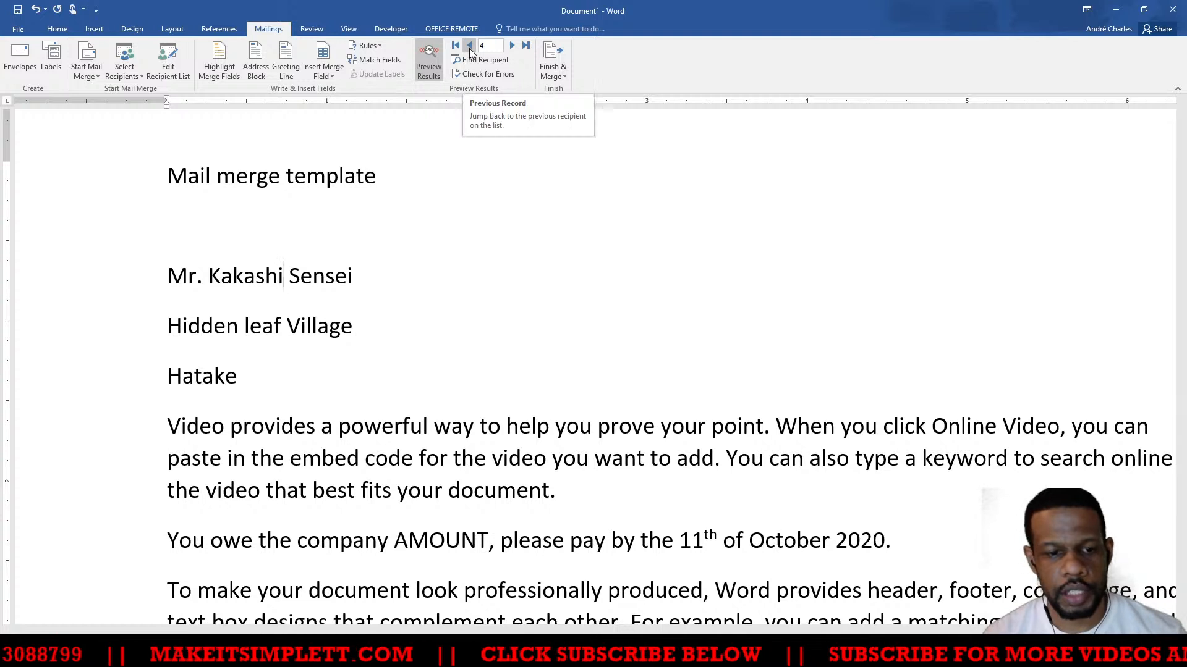
{"action": "left_click", "coordinate": [469, 45]}
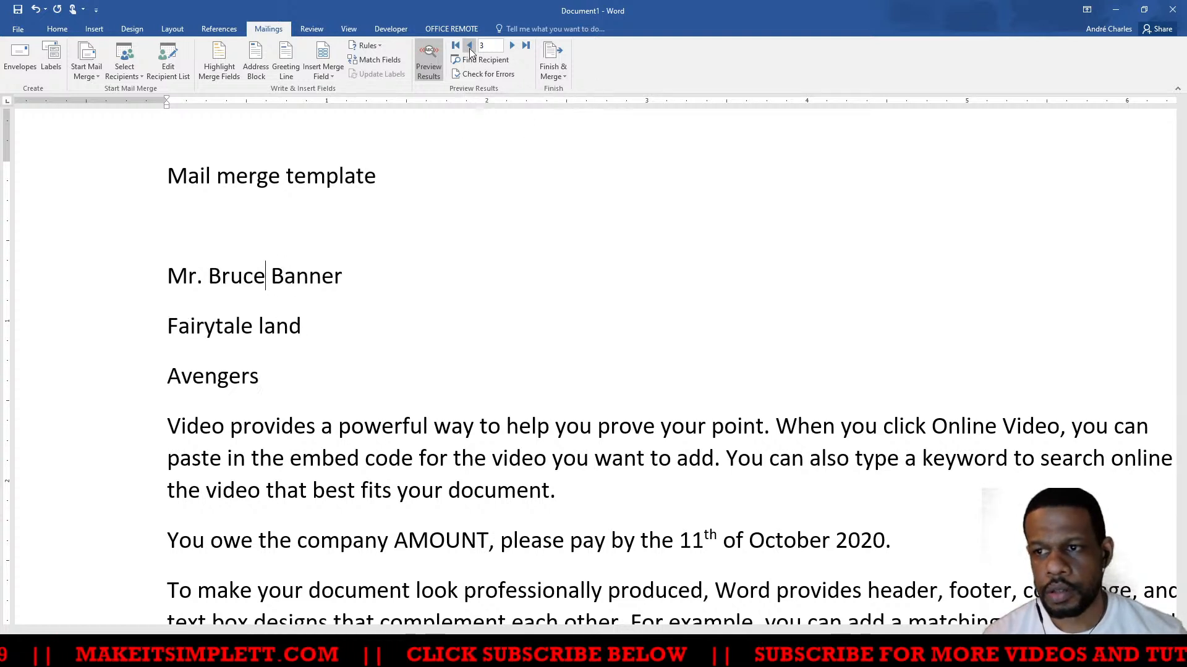
{"action": "left_click", "coordinate": [469, 46]}
{"action": "left_click", "coordinate": [470, 46]}
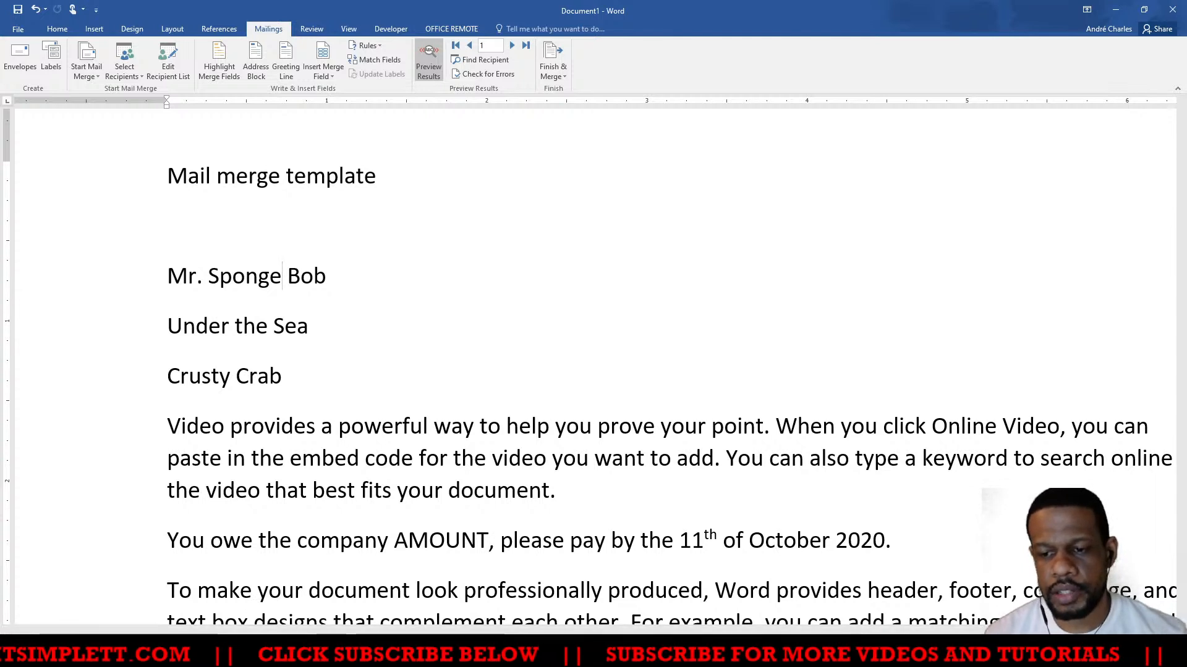
Switch to File Explorer and open CSEC Information Technology 2018 (2)-1.pdf from HNC's FORM 4-5 > 2020 Syllabus folder in Foxit Reader
{"action": "mouse_move", "coordinate": [117, 654]}
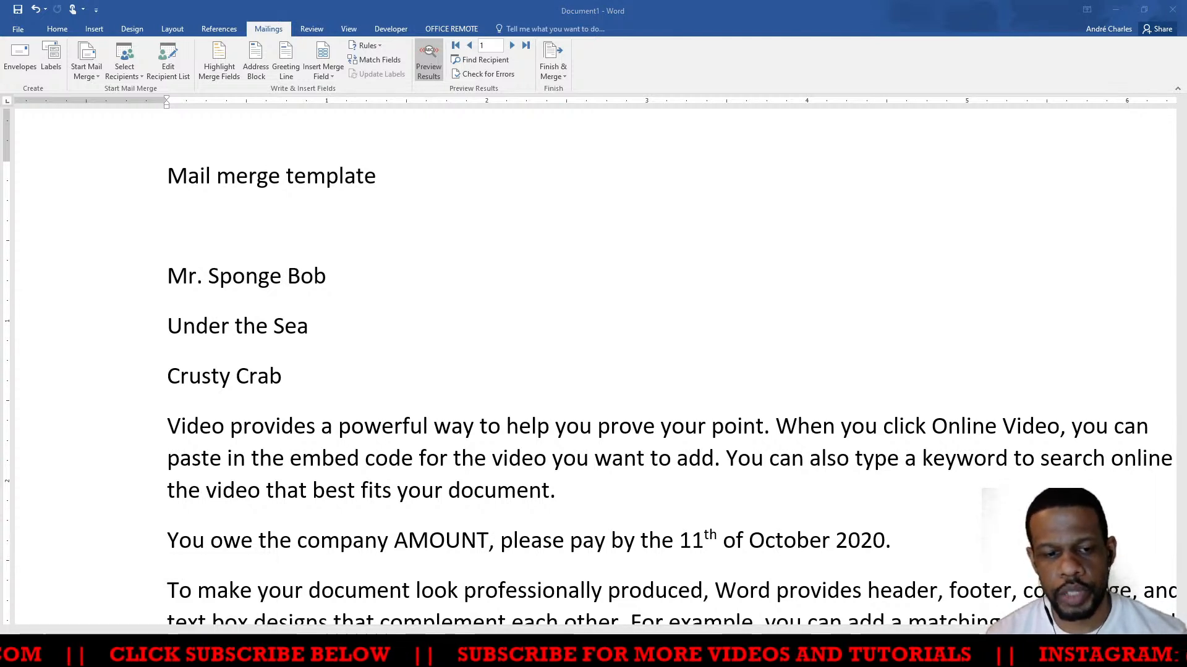
{"action": "right_click", "coordinate": [80, 655]}
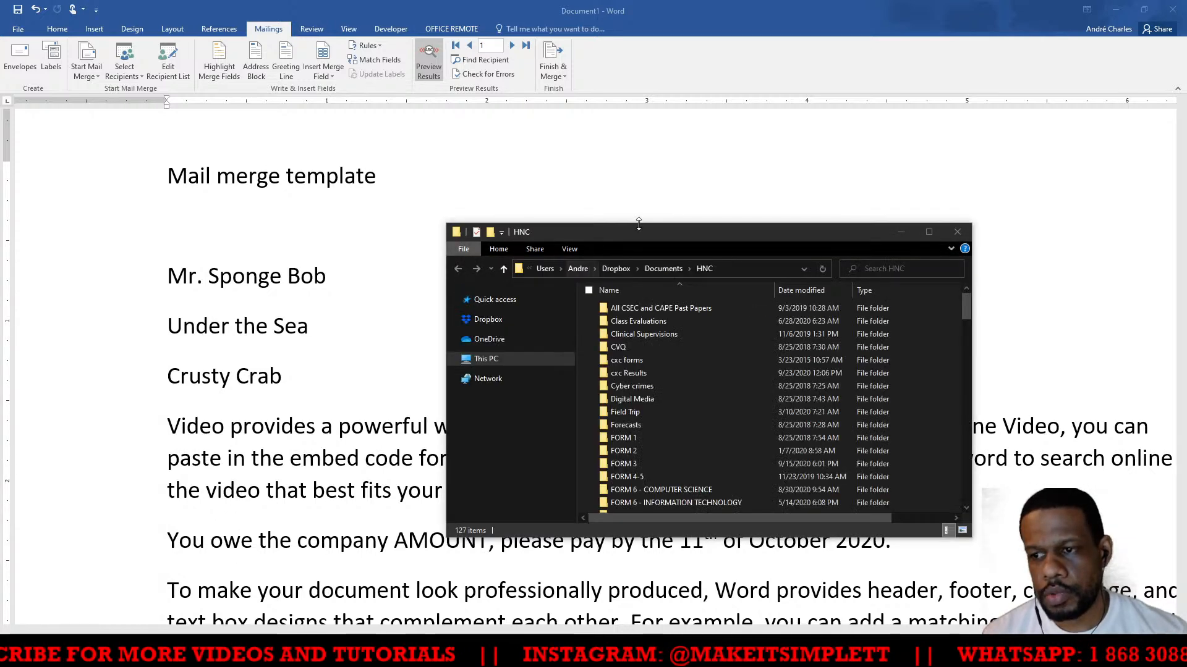
{"action": "left_click", "coordinate": [982, 247]}
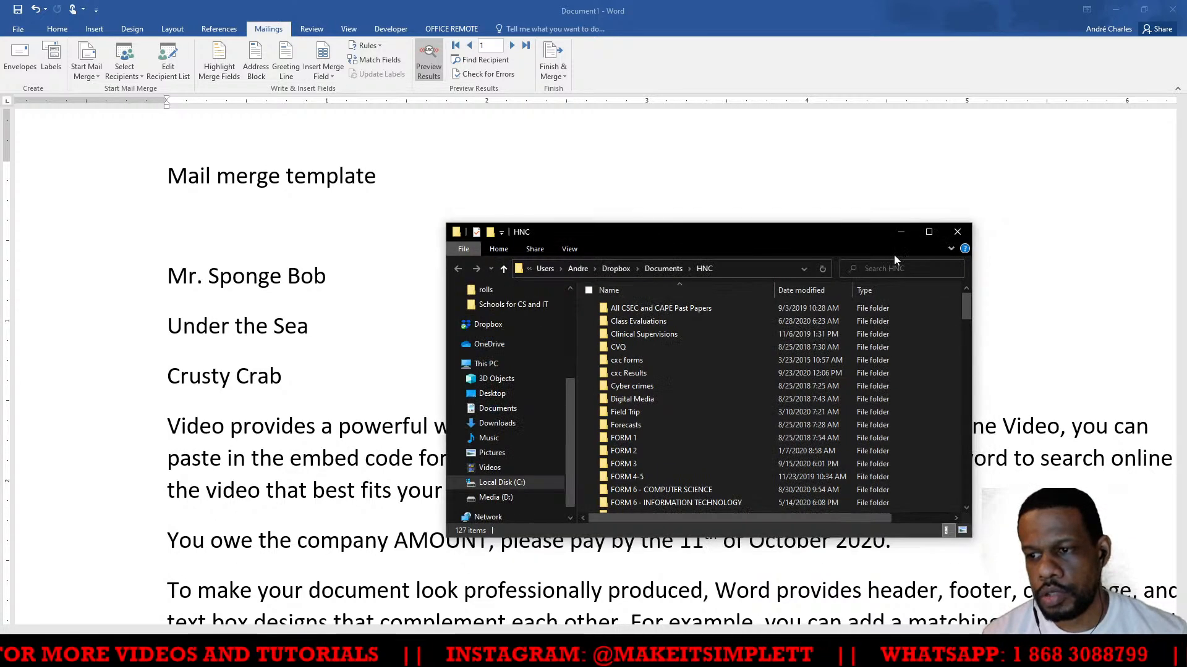
{"action": "left_click", "coordinate": [644, 440]}
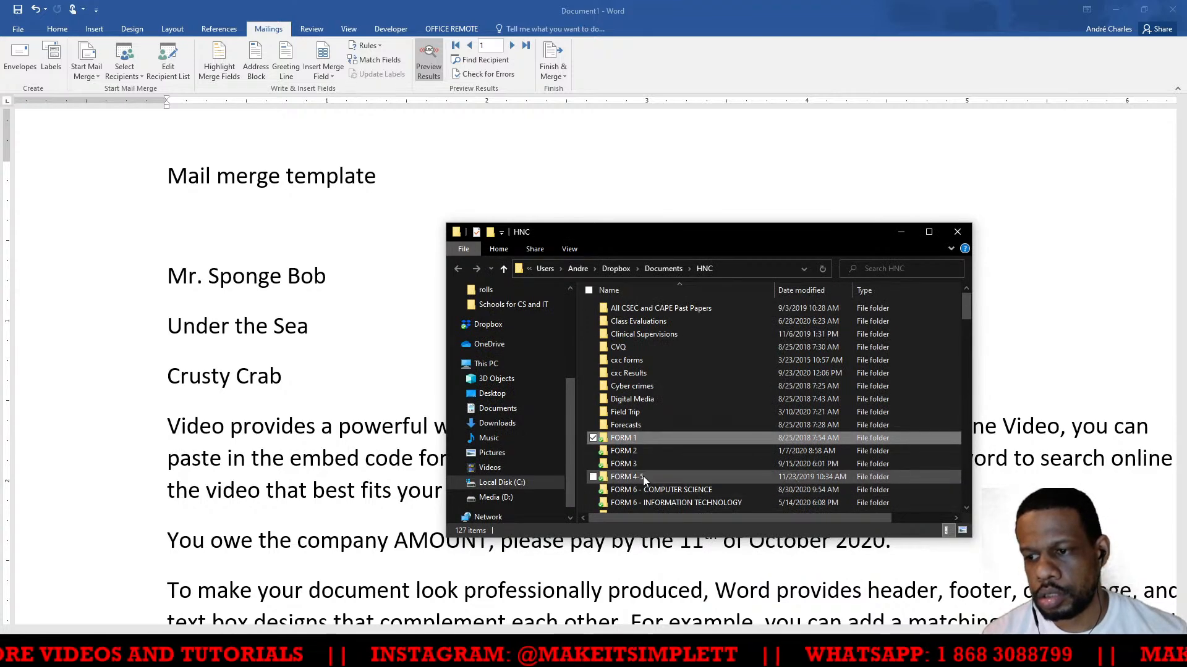
{"action": "double_click", "coordinate": [642, 477]}
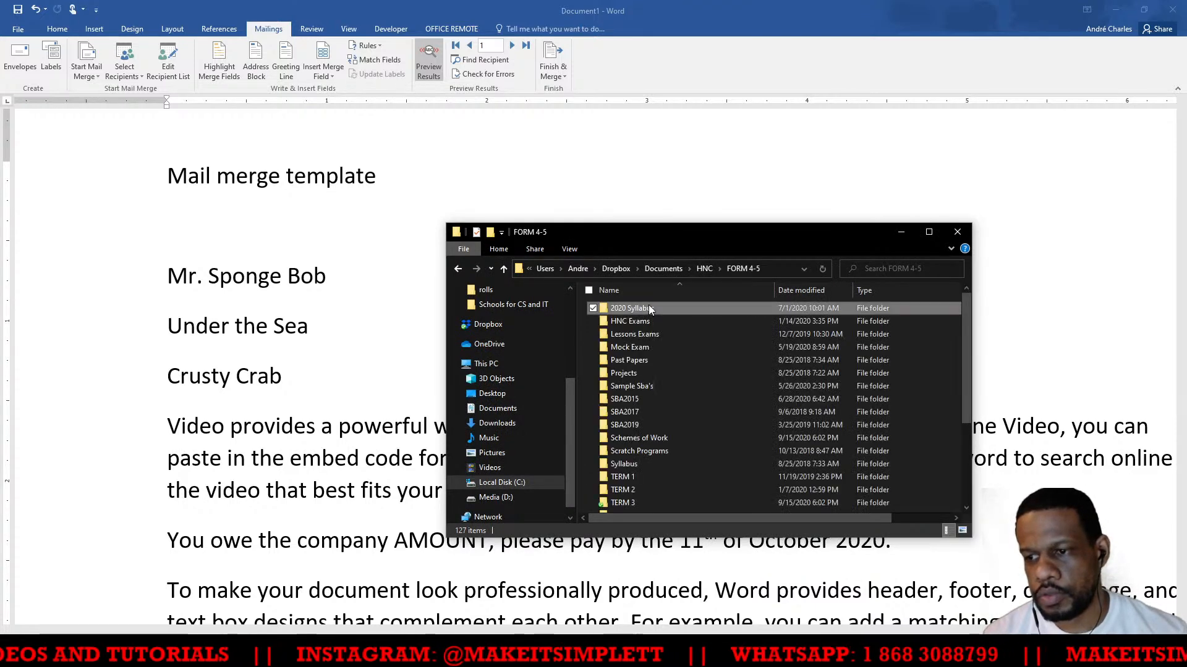
{"action": "double_click", "coordinate": [648, 305]}
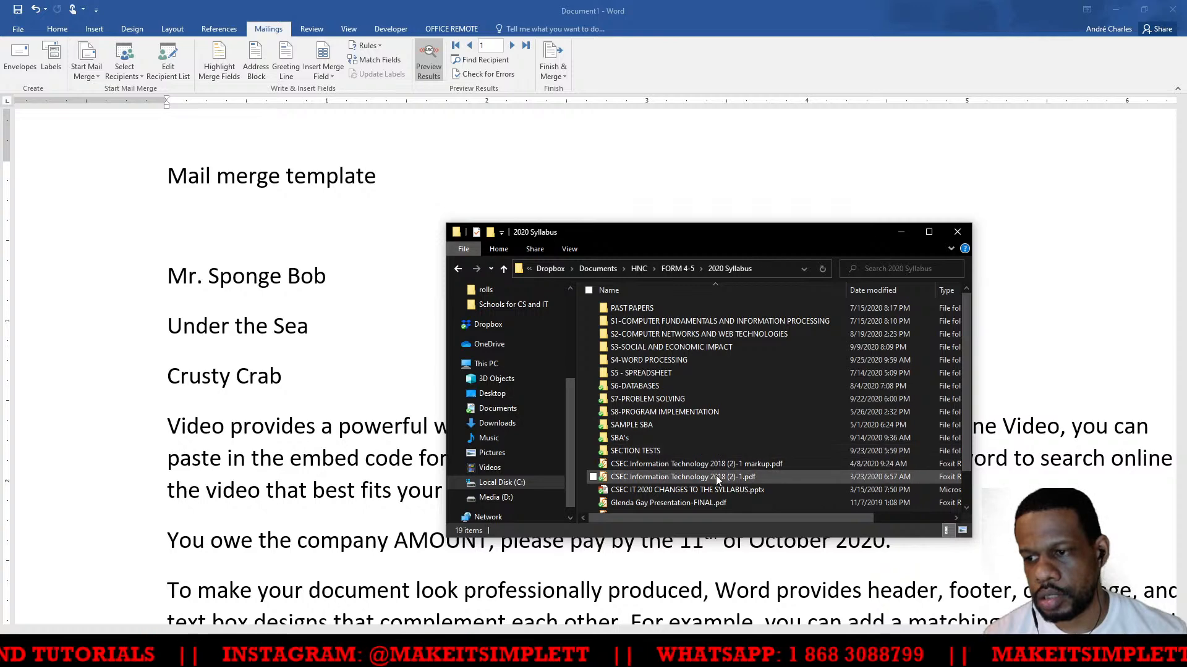
{"action": "left_click", "coordinate": [718, 479]}
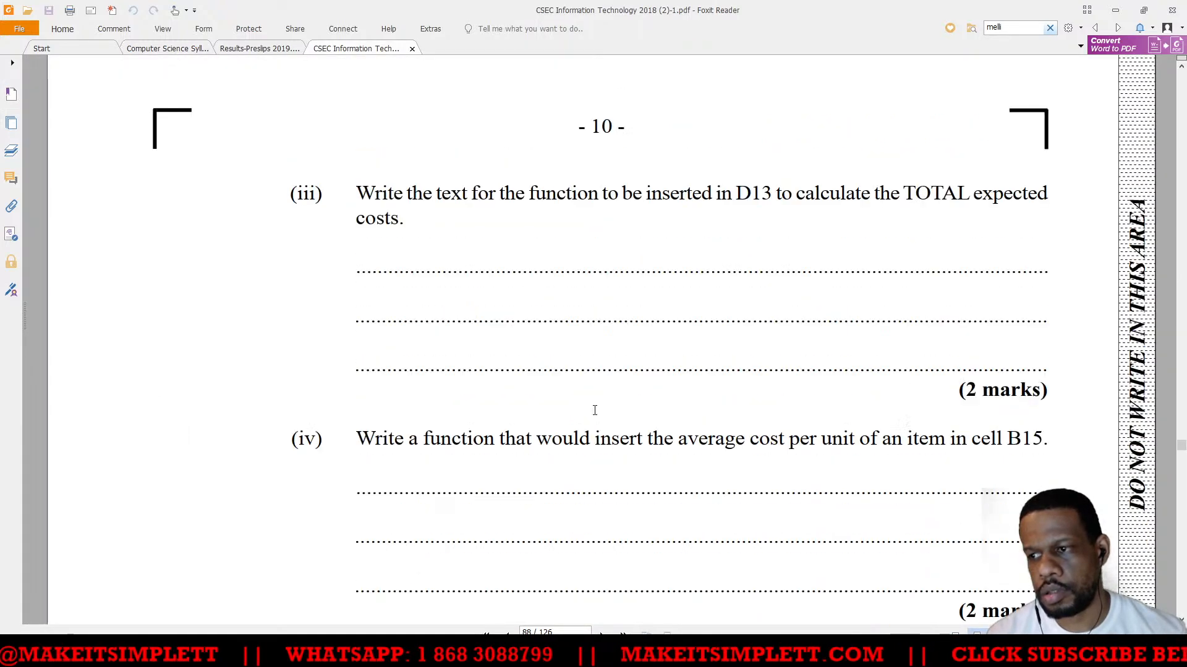
Look back through the specimen exam from the Paper 02 spreadsheet questions to the opening multiple-choice questions
{"action": "scroll", "coordinate": [594, 411], "scroll_direction": "up", "scroll_amount": 5}
{"action": "scroll", "coordinate": [612, 417], "scroll_direction": "down", "scroll_amount": 2}
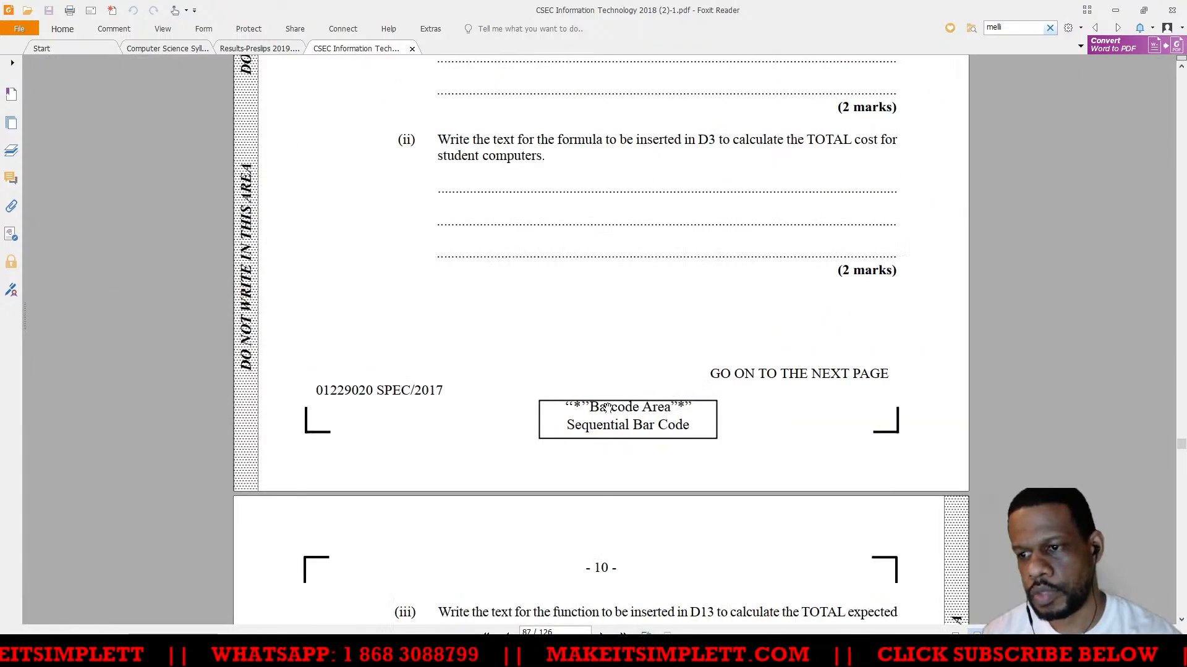
{"action": "scroll", "coordinate": [602, 408], "scroll_direction": "up", "scroll_amount": 15}
{"action": "scroll", "coordinate": [601, 408], "scroll_direction": "up", "scroll_amount": 4}
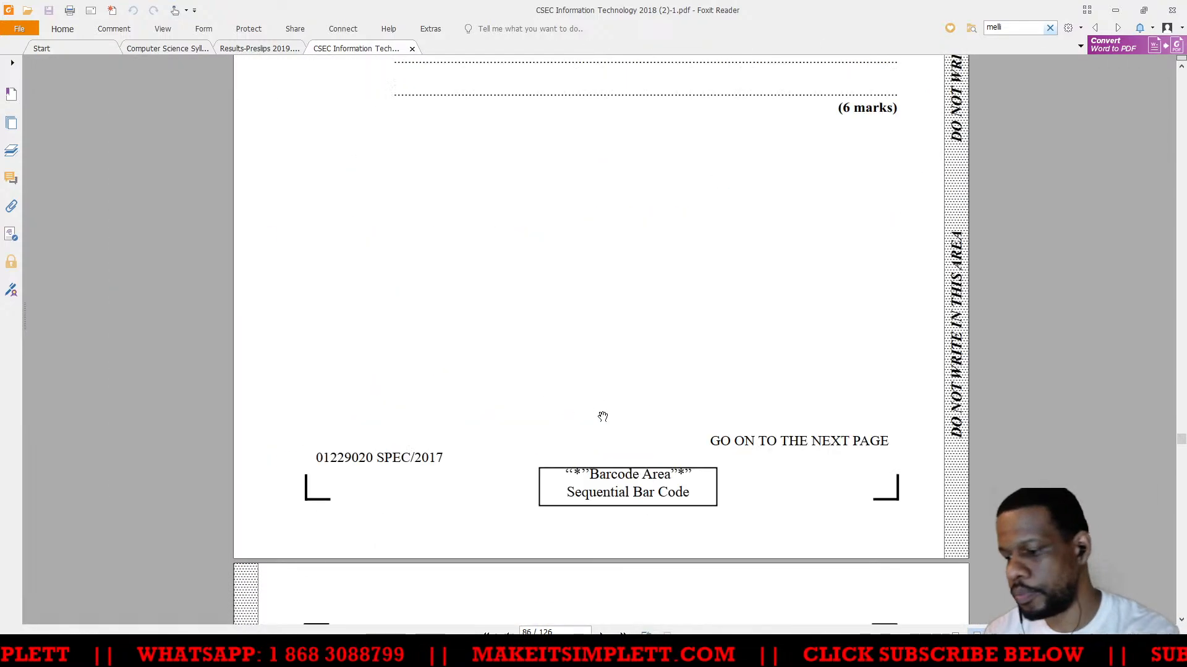
{"action": "scroll", "coordinate": [605, 413], "scroll_direction": "up", "scroll_amount": 20}
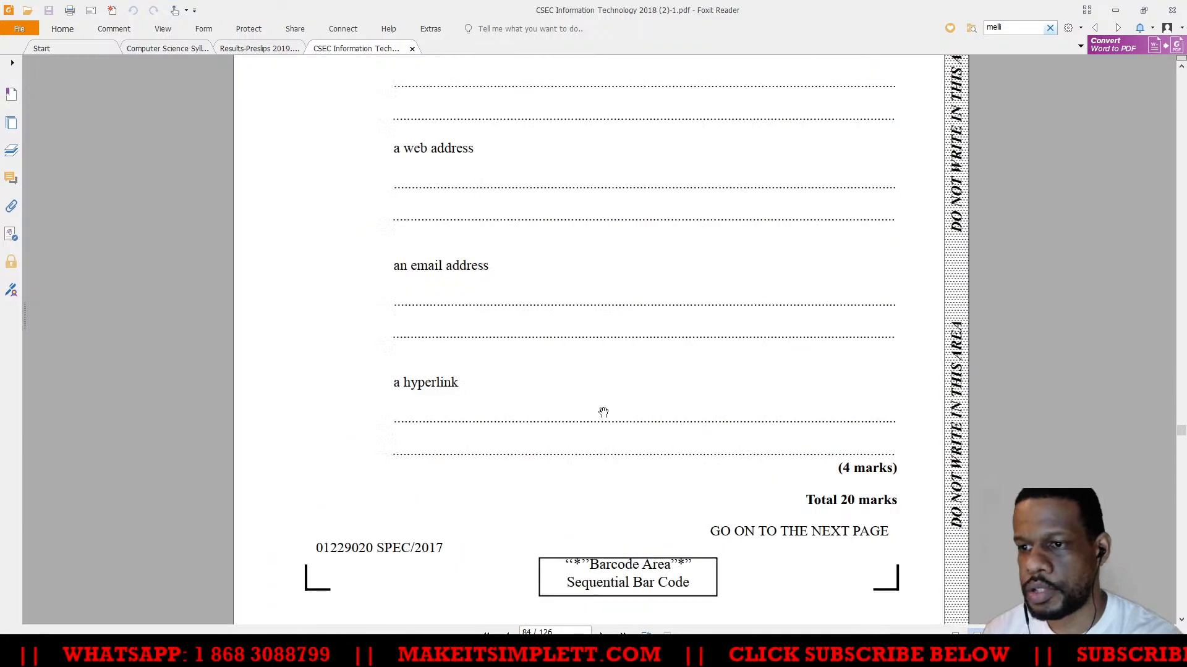
{"action": "scroll", "coordinate": [604, 412], "scroll_direction": "up", "scroll_amount": 20}
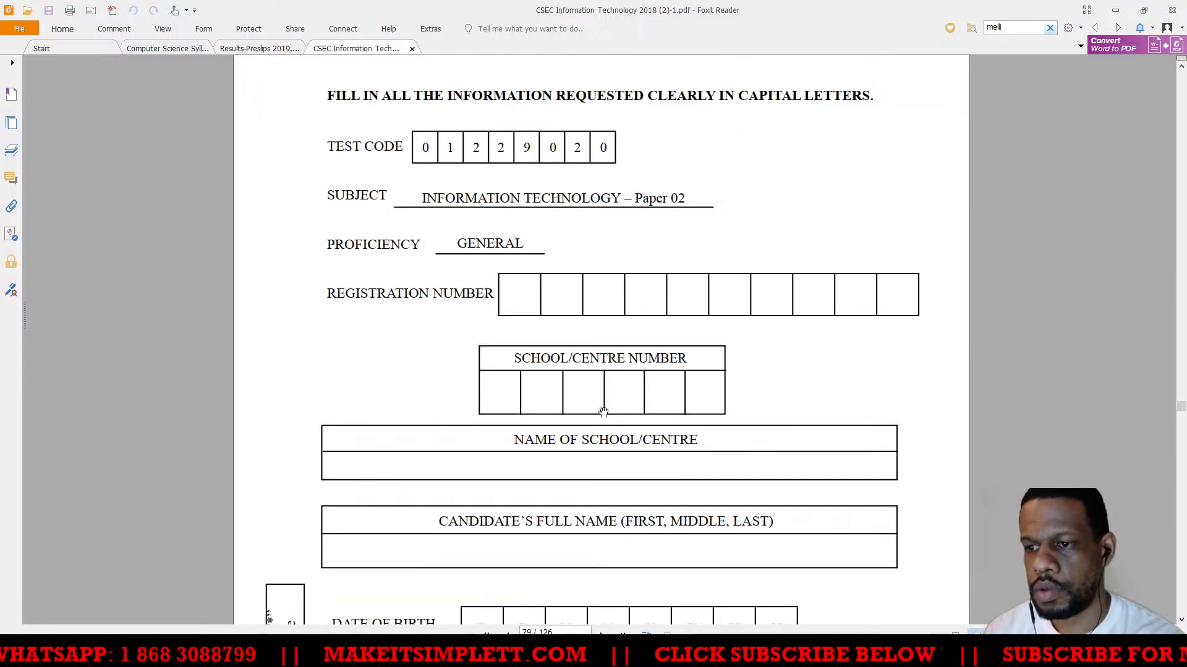
{"action": "scroll", "coordinate": [603, 412], "scroll_direction": "up", "scroll_amount": 20}
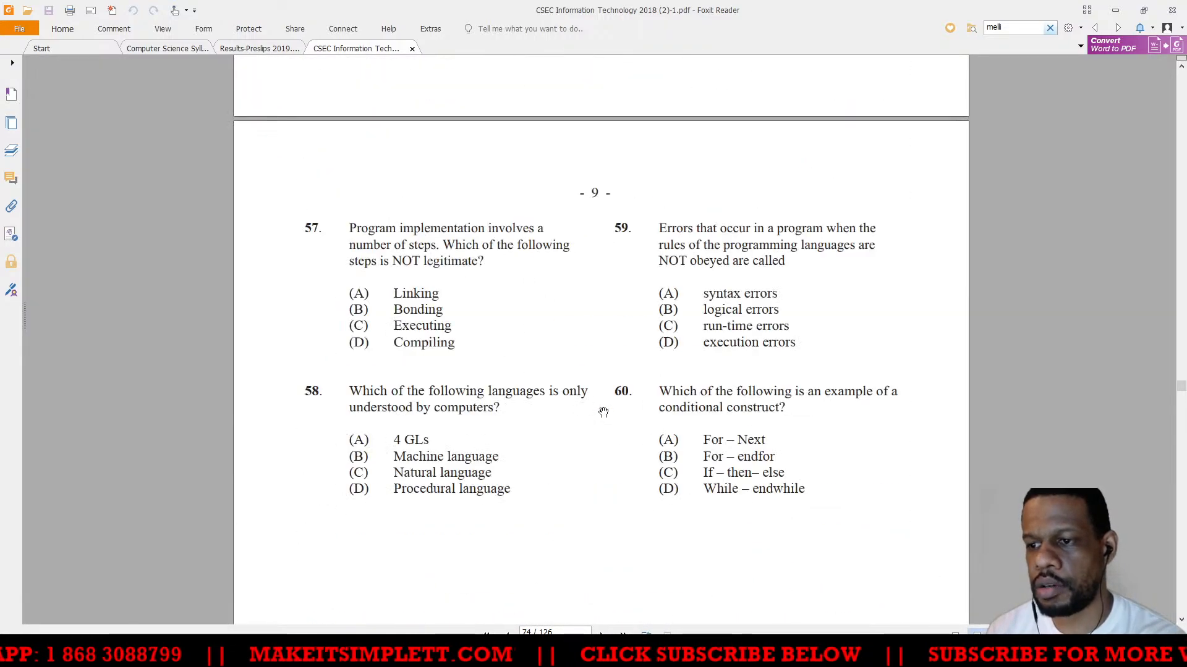
{"action": "scroll", "coordinate": [604, 412], "scroll_direction": "up", "scroll_amount": 20}
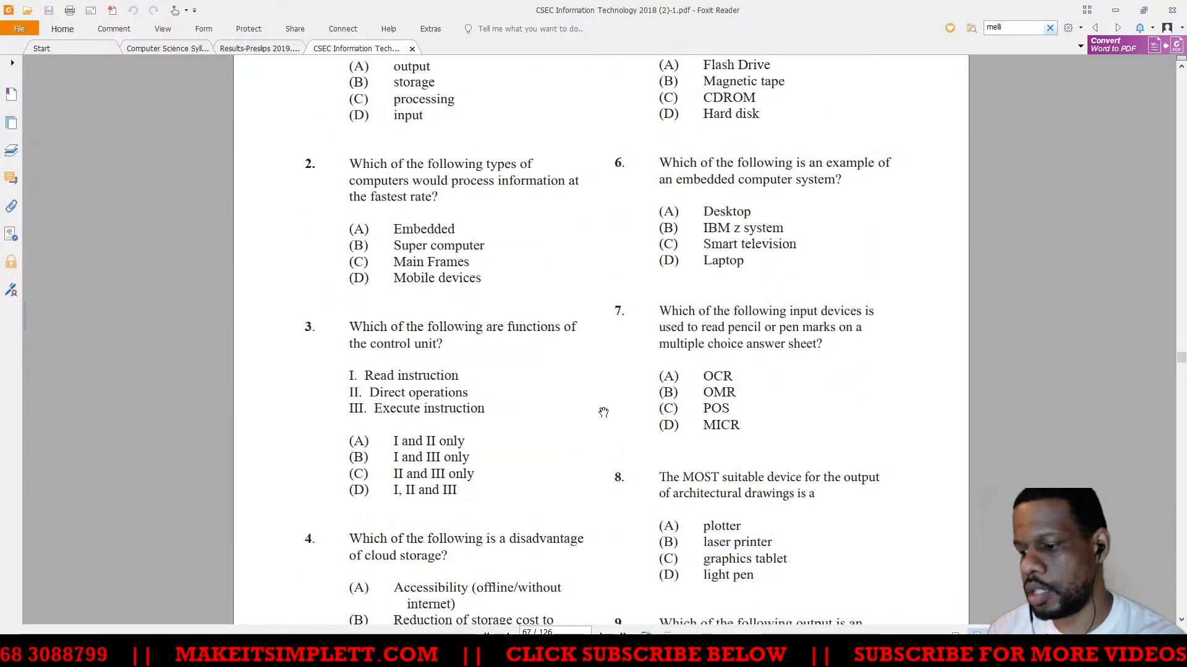
Look forward through the specimen papers and mark schemes, including the Paper 032 mark scheme, to the end of the PDF
{"action": "scroll", "coordinate": [603, 412], "scroll_direction": "down", "scroll_amount": 20}
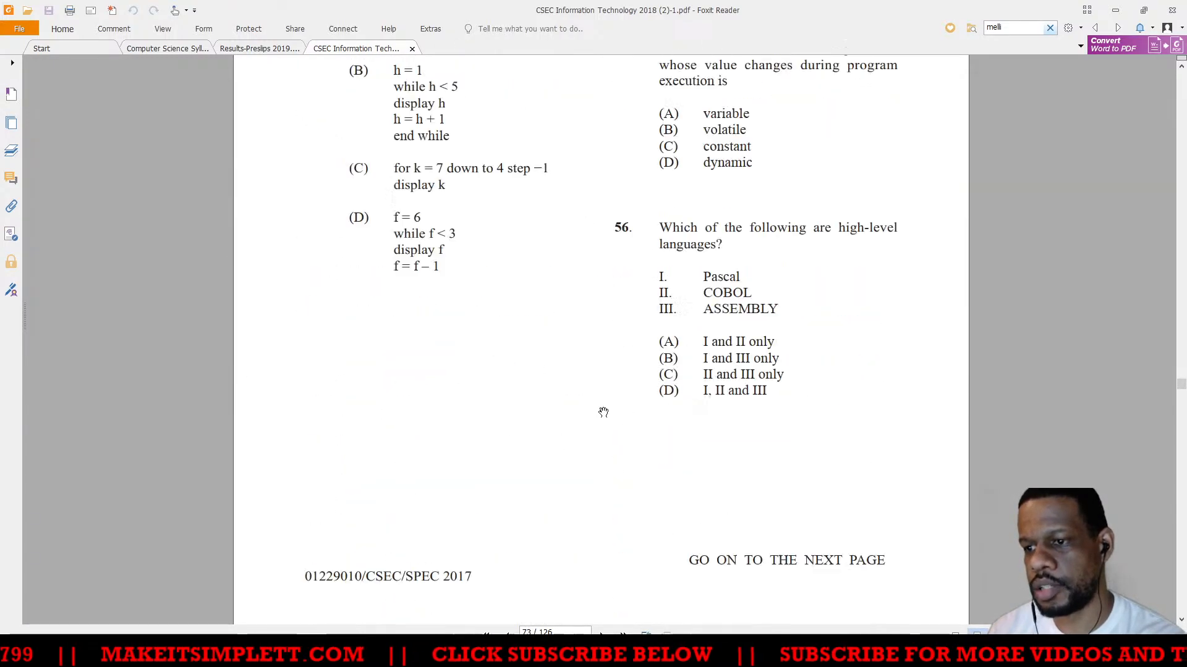
{"action": "scroll", "coordinate": [604, 412], "scroll_direction": "down", "scroll_amount": 20}
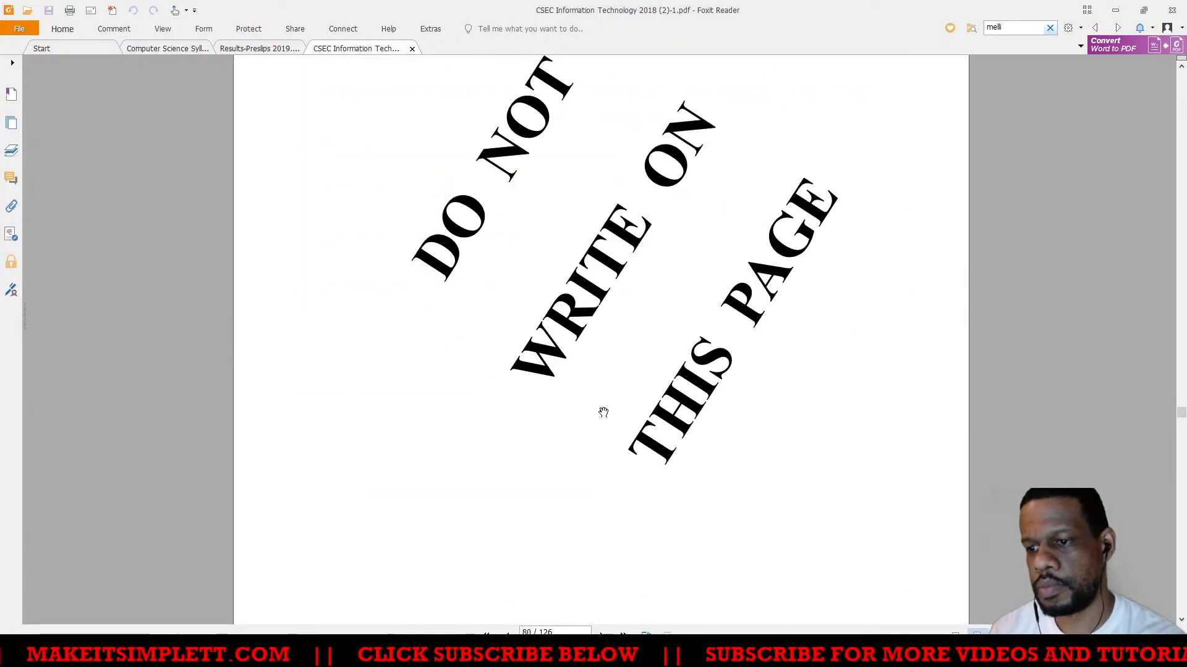
{"action": "scroll", "coordinate": [603, 412], "scroll_direction": "down", "scroll_amount": 20}
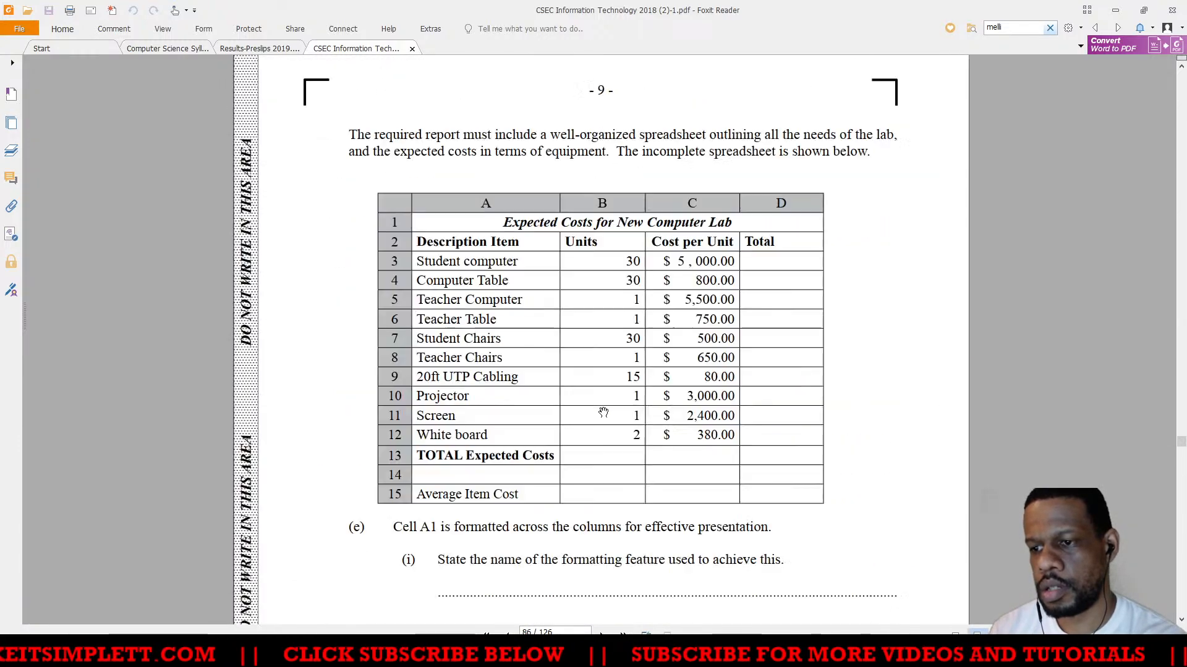
{"action": "scroll", "coordinate": [603, 413], "scroll_direction": "down", "scroll_amount": 20}
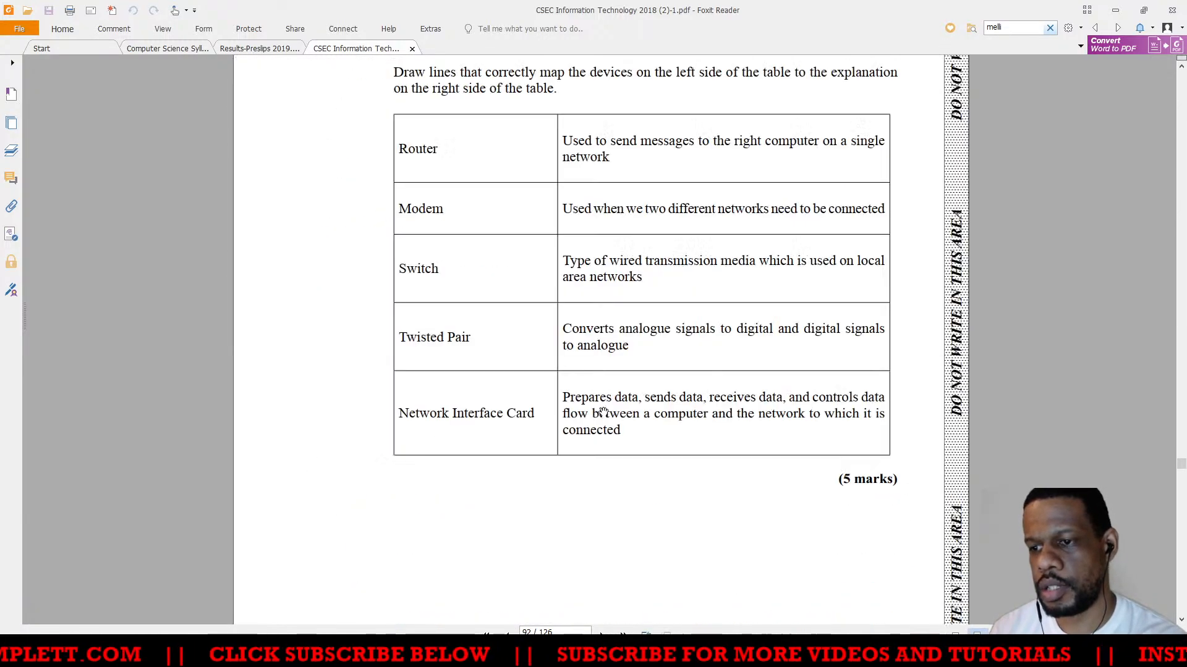
{"action": "scroll", "coordinate": [603, 412], "scroll_direction": "down", "scroll_amount": 20}
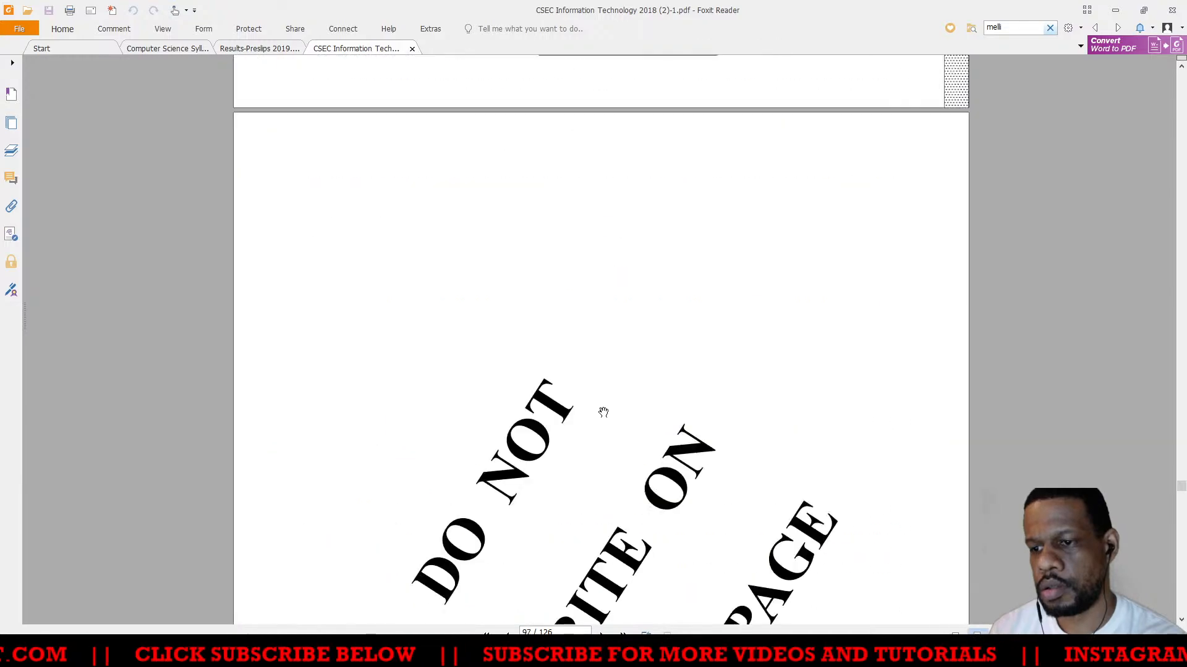
{"action": "scroll", "coordinate": [604, 412], "scroll_direction": "down", "scroll_amount": 20}
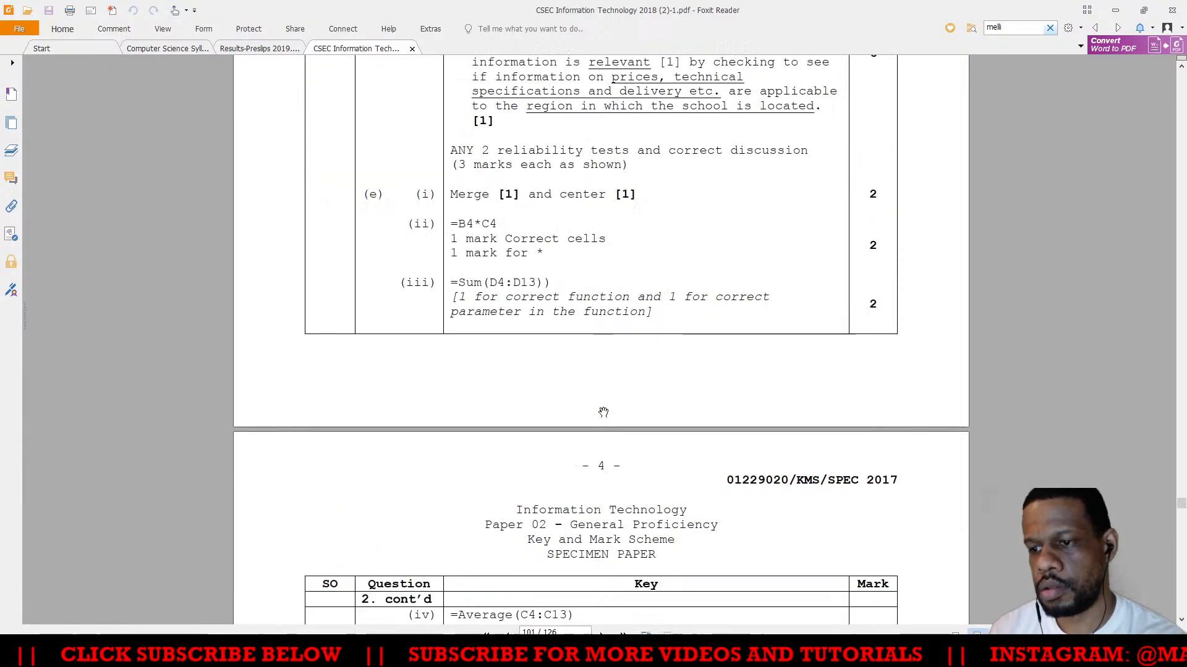
{"action": "scroll", "coordinate": [603, 412], "scroll_direction": "down", "scroll_amount": 20}
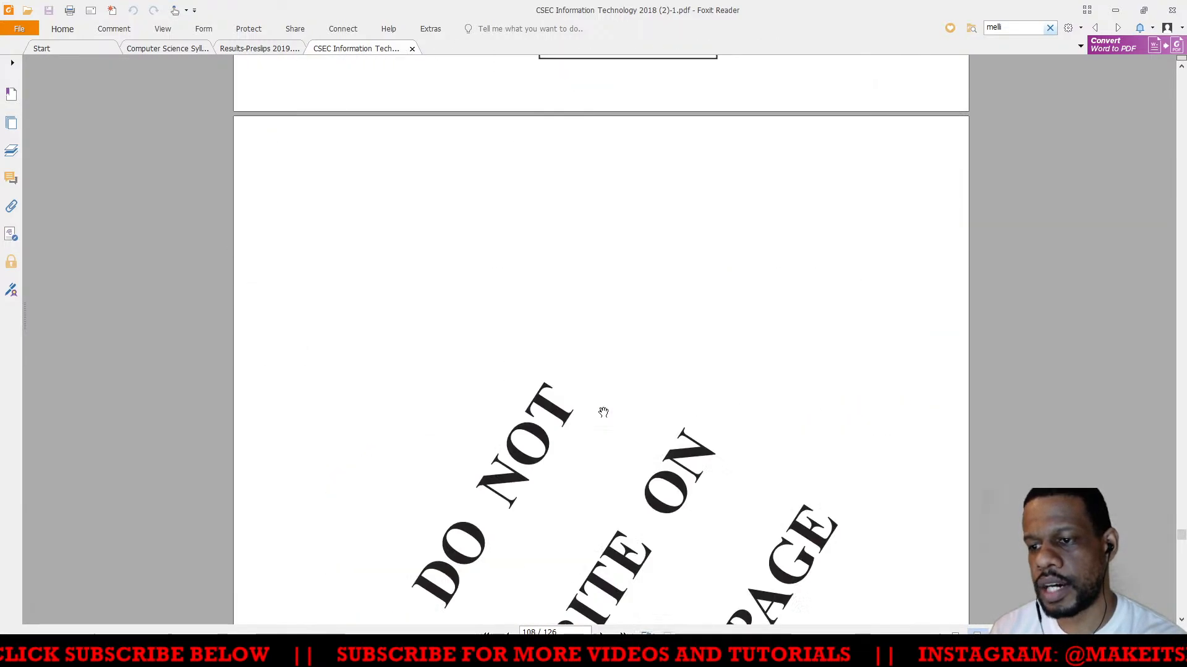
{"action": "scroll", "coordinate": [603, 412], "scroll_direction": "down", "scroll_amount": 20}
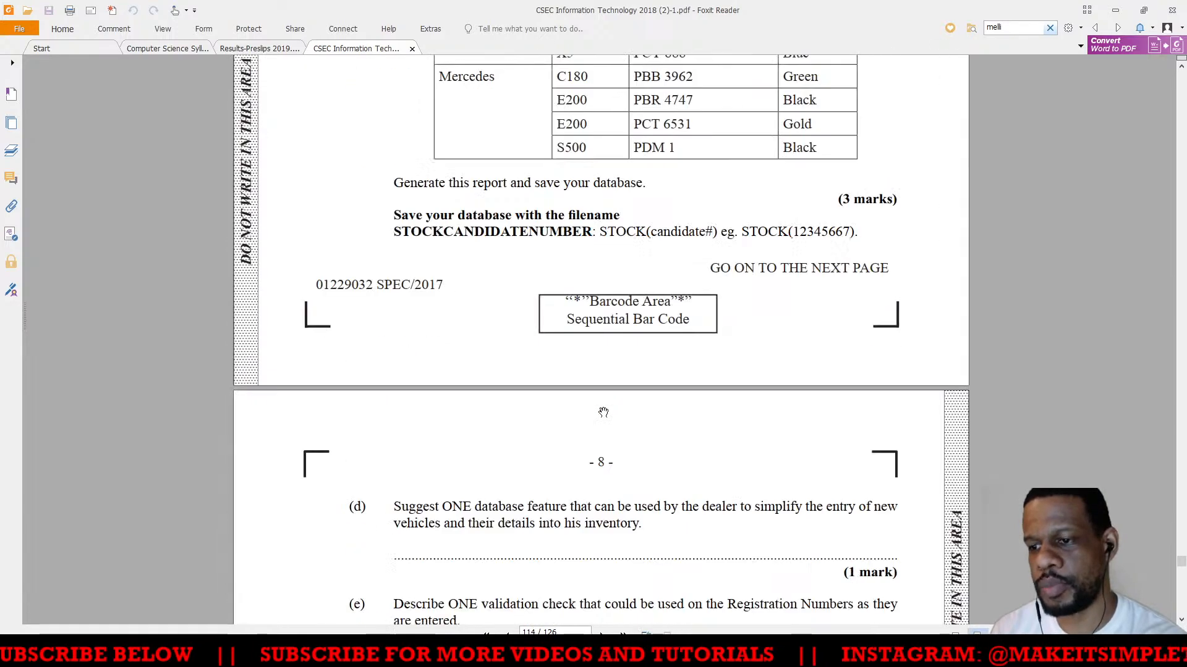
{"action": "scroll", "coordinate": [603, 412], "scroll_direction": "down", "scroll_amount": 20}
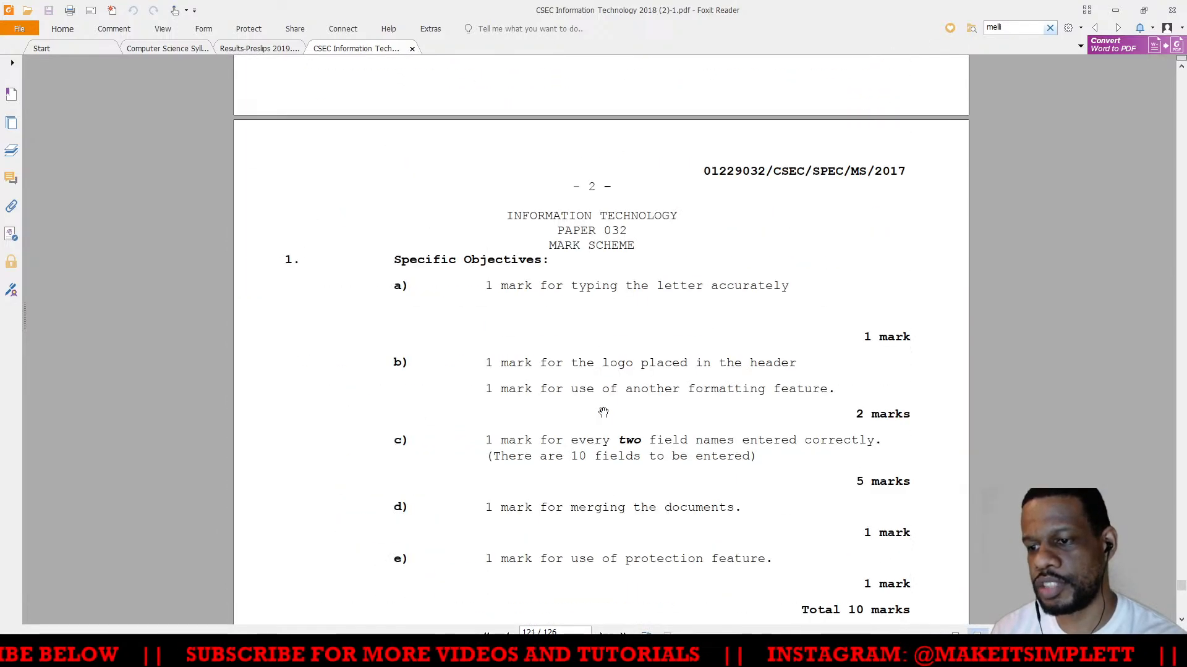
{"action": "scroll", "coordinate": [603, 412], "scroll_direction": "down", "scroll_amount": 15}
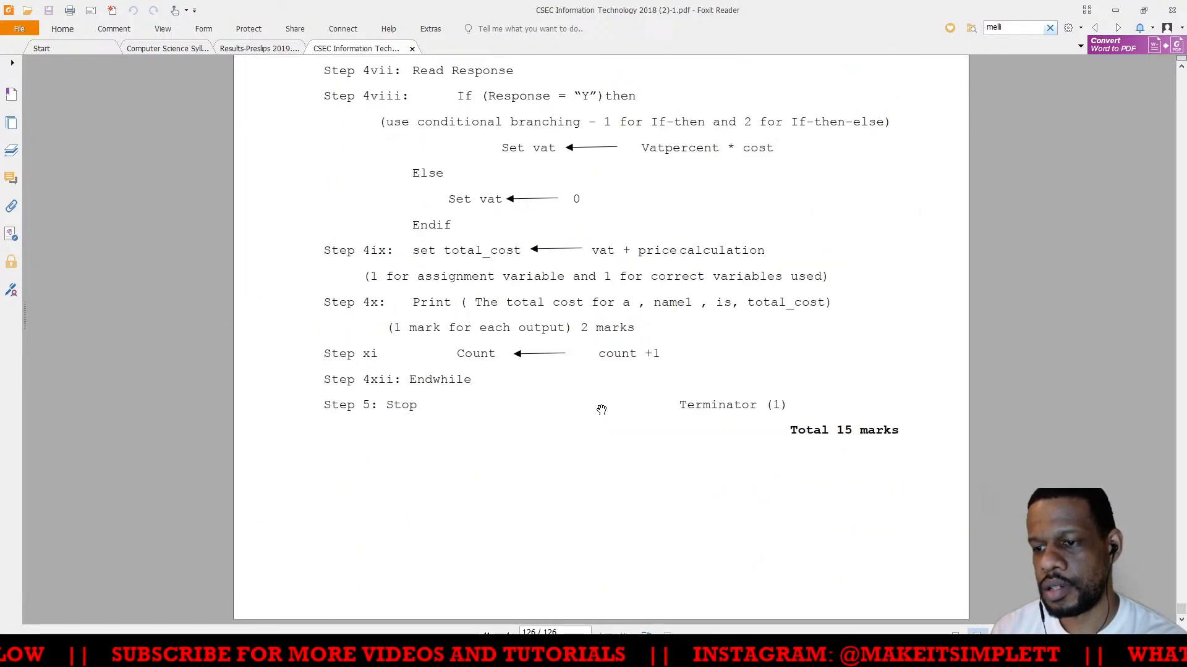
Show the PDF's bookmarks, go to the specimen table of specifications, and look through its pages and the neighbouring Paper 01 questions
{"action": "left_click", "coordinate": [10, 96]}
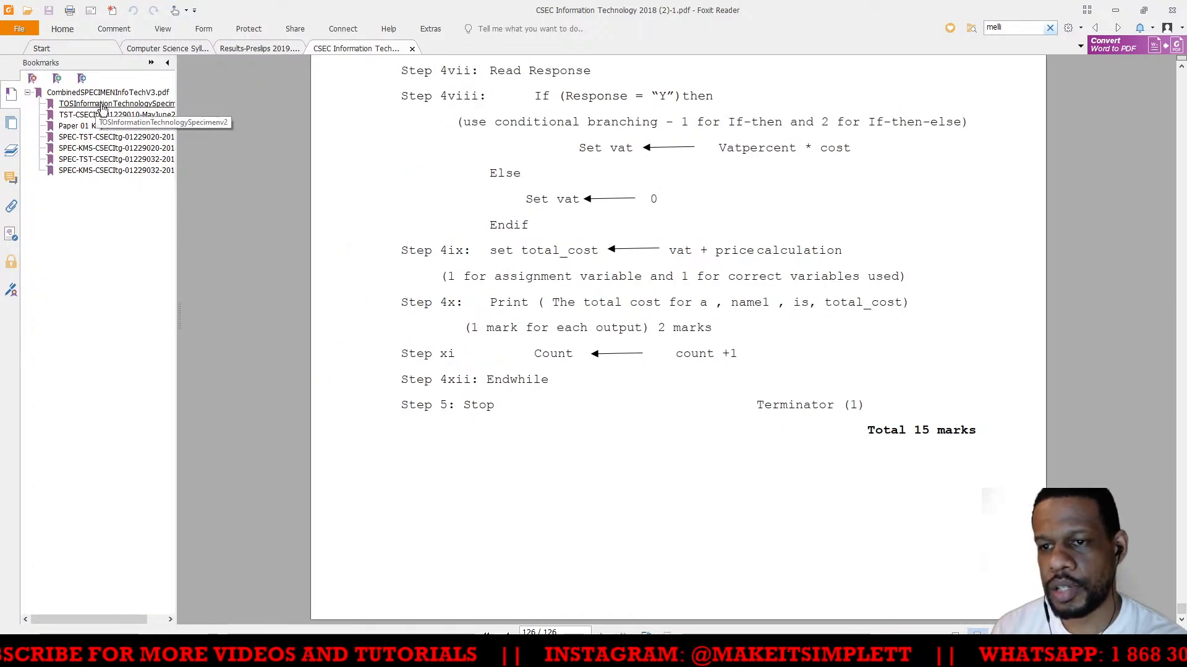
{"action": "left_click", "coordinate": [93, 104]}
{"action": "scroll", "coordinate": [417, 310], "scroll_direction": "down", "scroll_amount": 10}
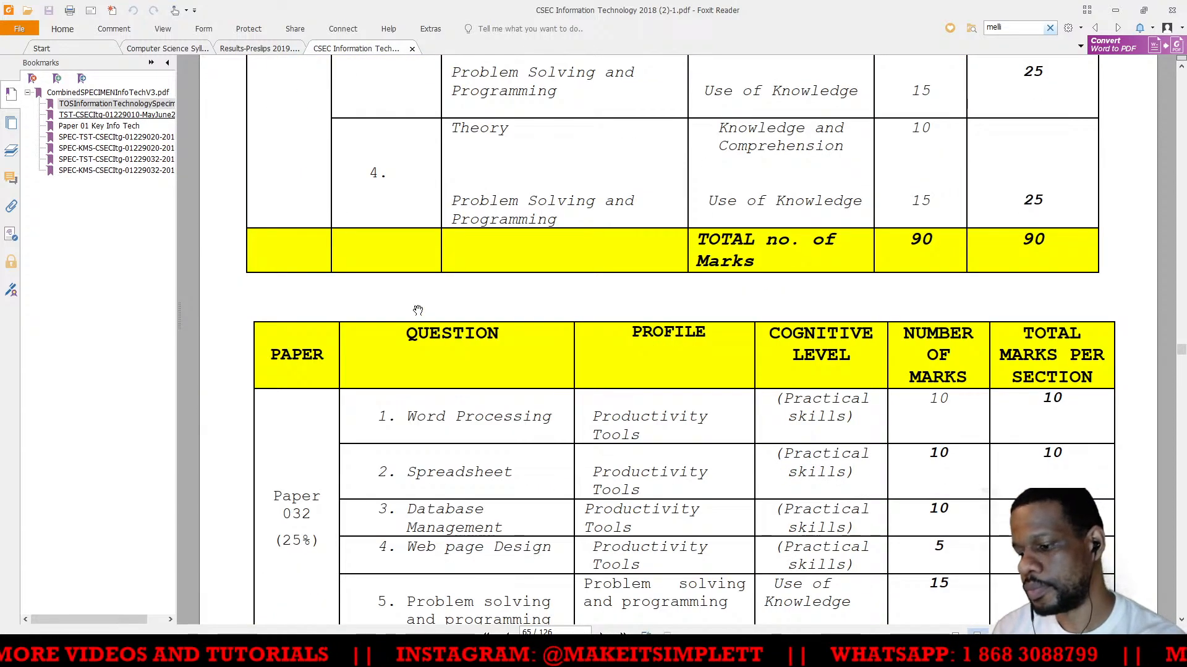
{"action": "scroll", "coordinate": [417, 310], "scroll_direction": "down", "scroll_amount": 15}
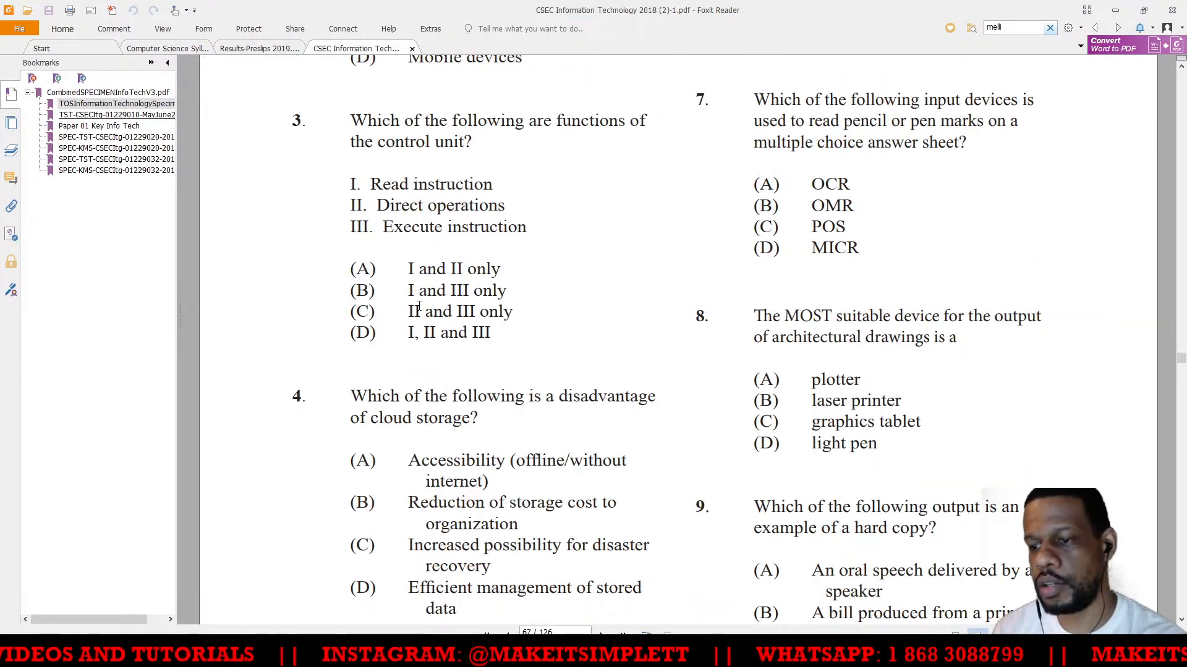
{"action": "scroll", "coordinate": [419, 307], "scroll_direction": "up", "scroll_amount": 15}
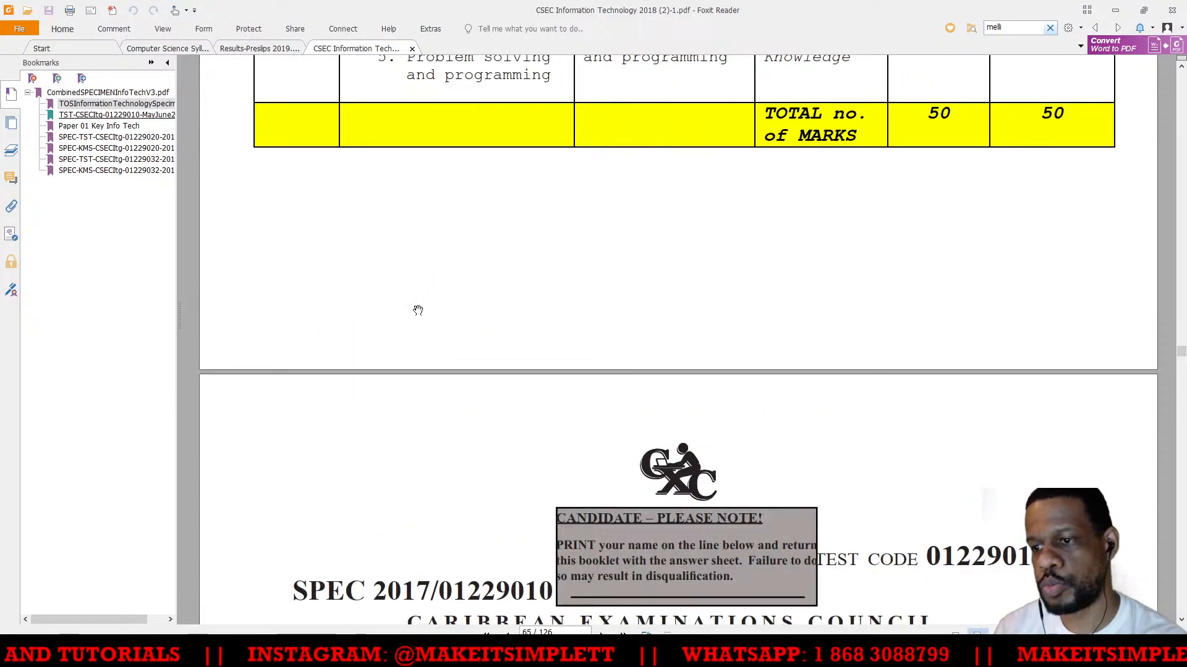
{"action": "scroll", "coordinate": [418, 310], "scroll_direction": "up", "scroll_amount": 15}
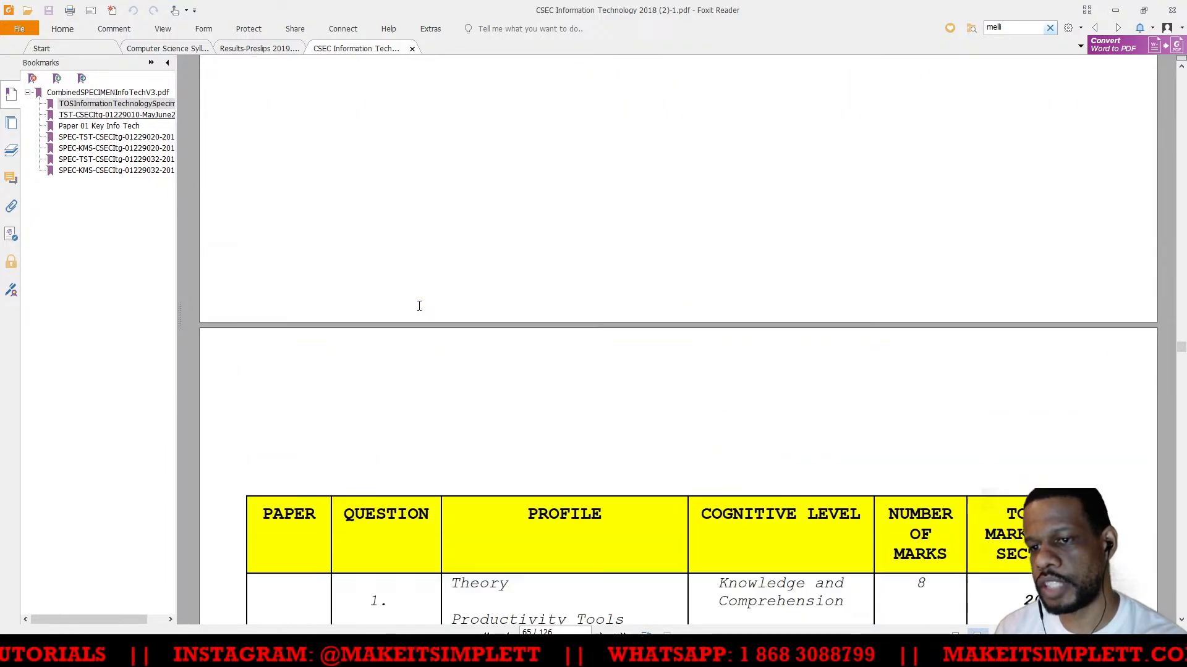
{"action": "scroll", "coordinate": [417, 308], "scroll_direction": "up", "scroll_amount": 15}
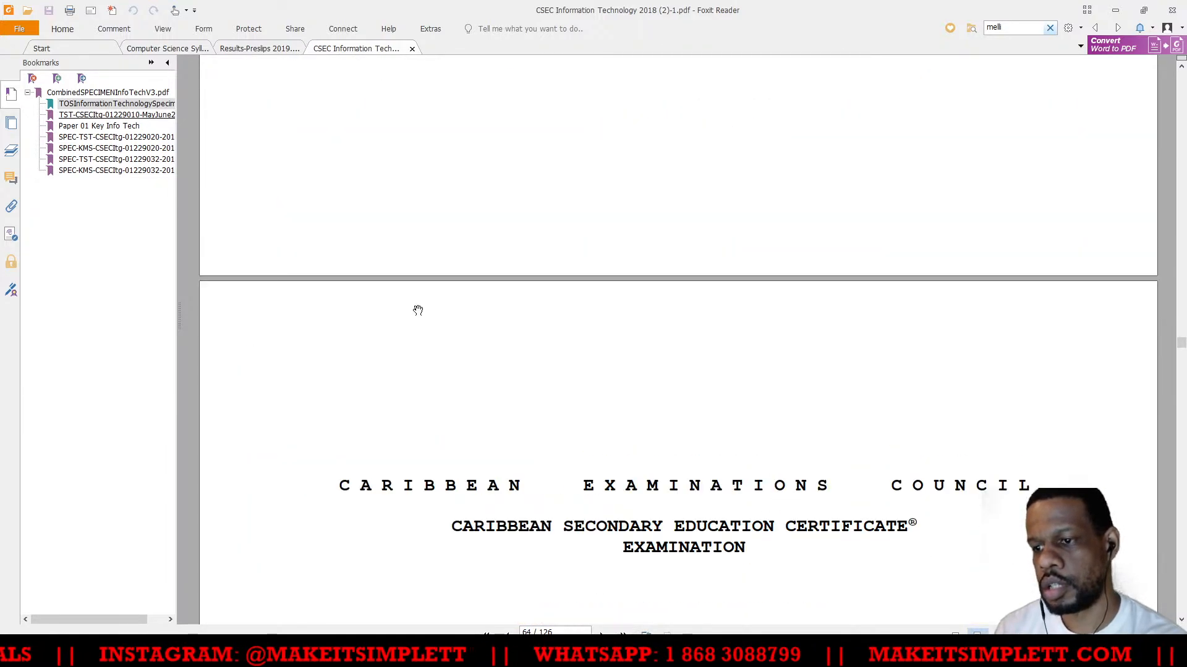
{"action": "scroll", "coordinate": [418, 309], "scroll_direction": "up", "scroll_amount": 4}
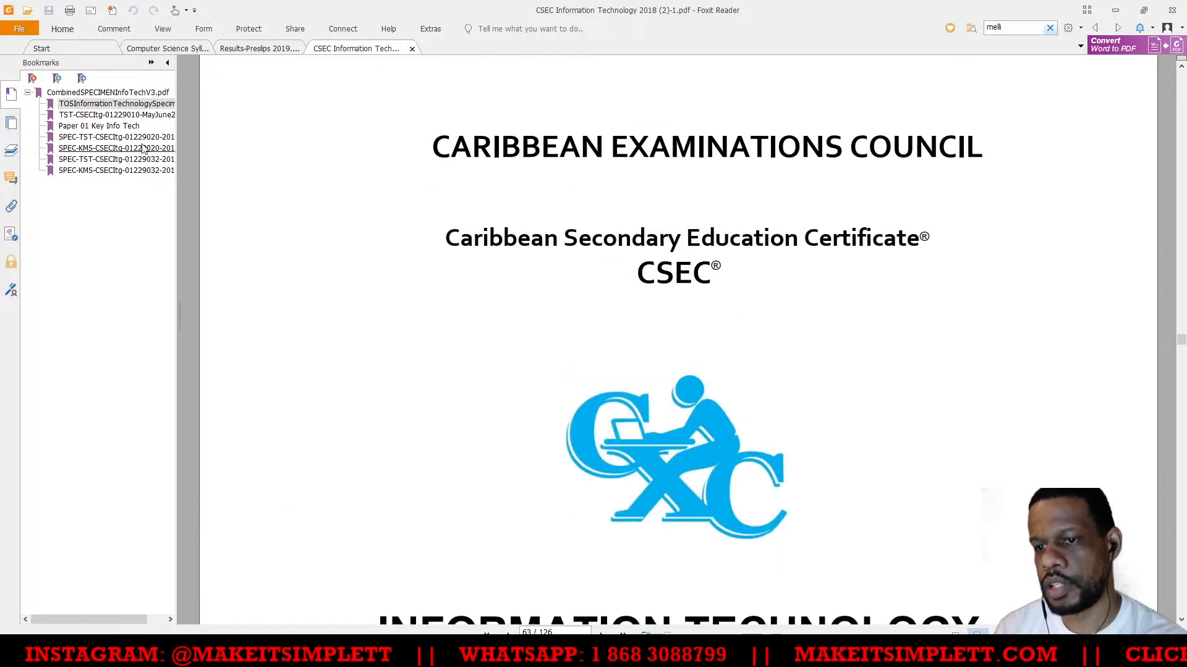
Go through the bookmarks for Paper 01, its answer key and Paper 02, and examine the Paper 02 cover page
{"action": "left_click", "coordinate": [131, 116]}
{"action": "left_click", "coordinate": [121, 126]}
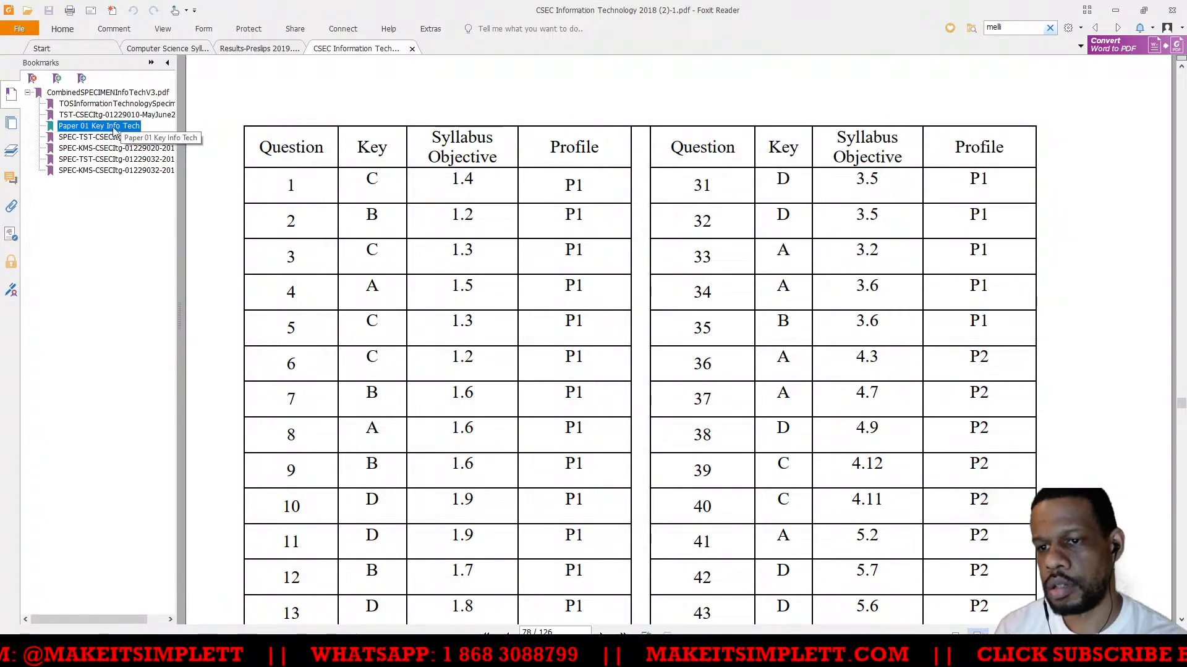
{"action": "left_click", "coordinate": [117, 137]}
{"action": "left_click", "coordinate": [110, 93]}
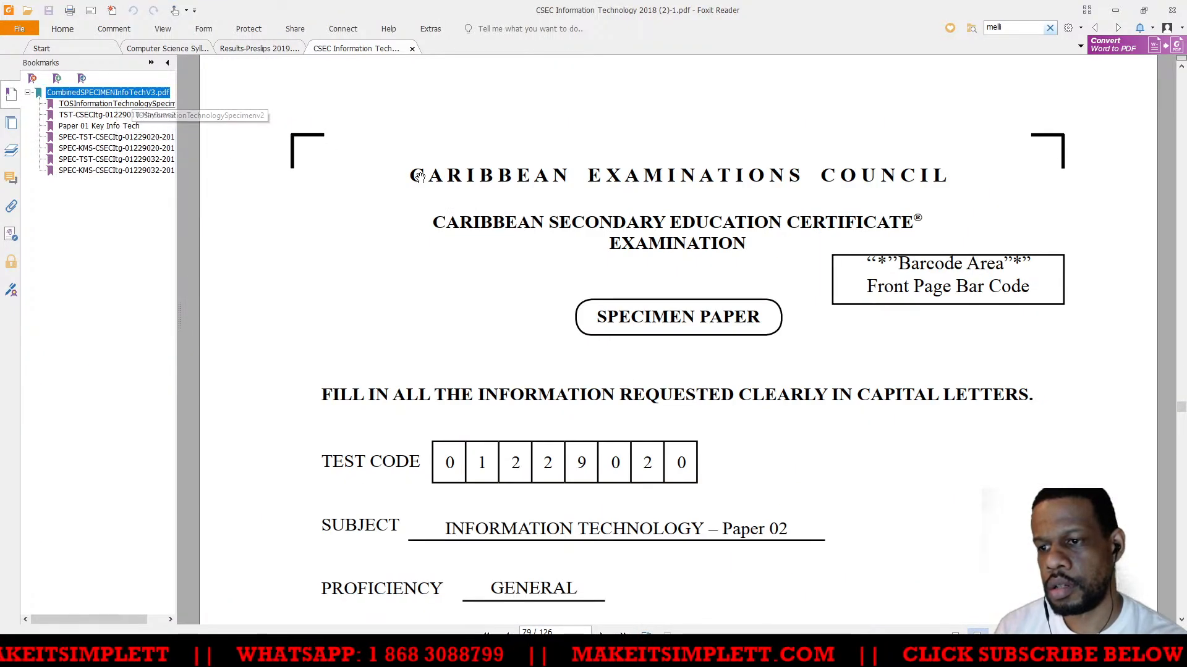
{"action": "scroll", "coordinate": [487, 216], "scroll_direction": "down", "scroll_amount": 10}
{"action": "scroll", "coordinate": [488, 216], "scroll_direction": "down", "scroll_amount": 8}
{"action": "scroll", "coordinate": [487, 216], "scroll_direction": "up", "scroll_amount": 9}
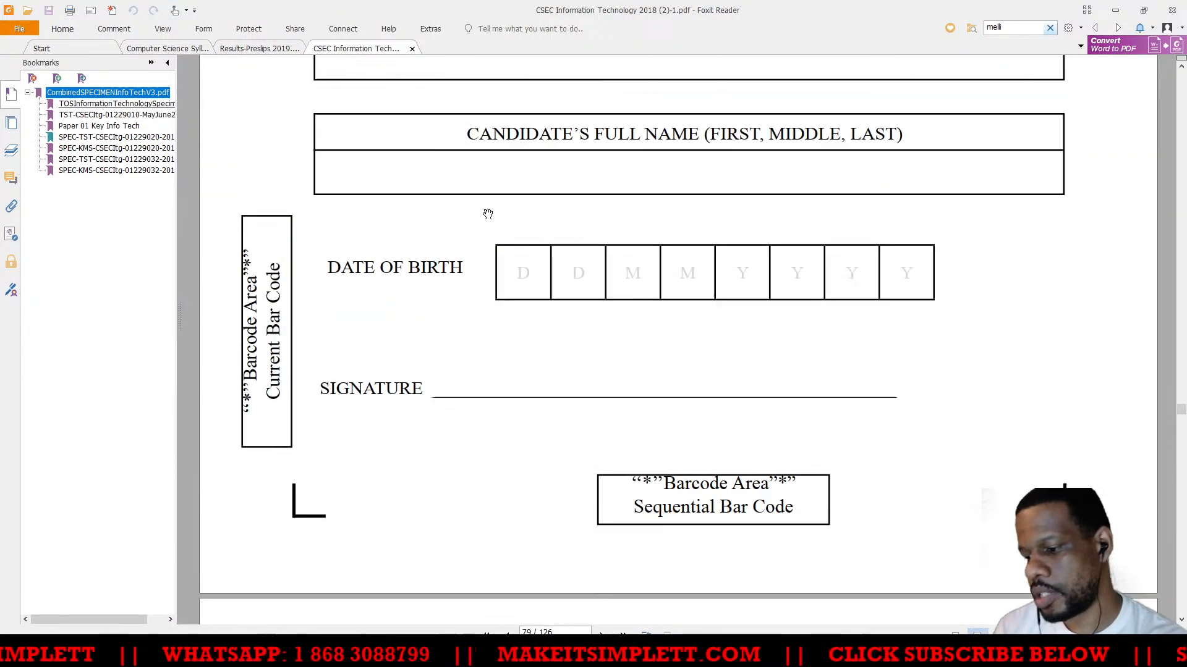
{"action": "left_click", "coordinate": [485, 222]}
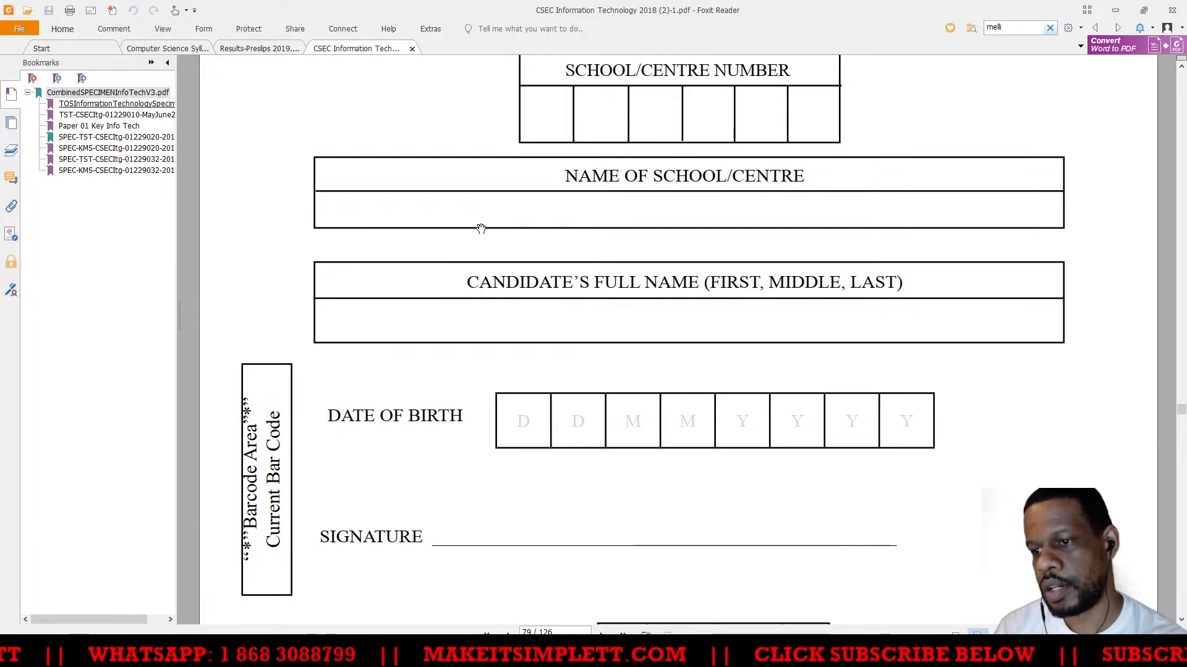
Look back from the Paper 02 cover through the multiple-choice questions and glossary to the Database Management mark scheme in the syllabus
{"action": "scroll", "coordinate": [494, 238], "scroll_direction": "up", "scroll_amount": 15}
{"action": "scroll", "coordinate": [497, 243], "scroll_direction": "up", "scroll_amount": 20}
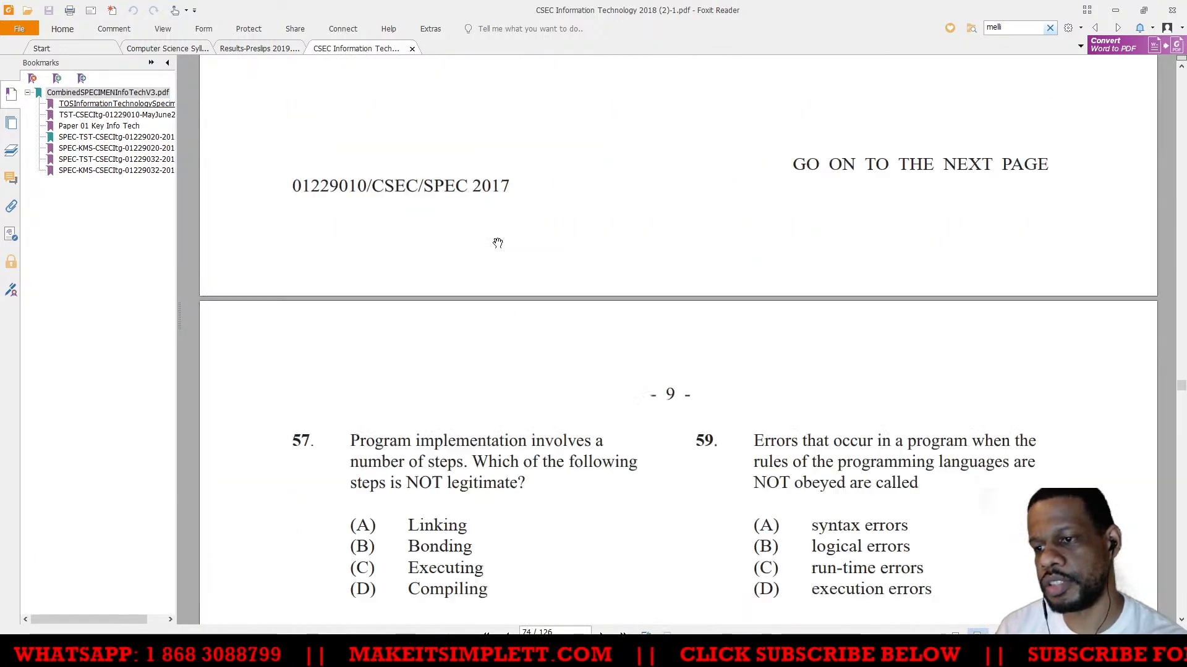
{"action": "scroll", "coordinate": [498, 243], "scroll_direction": "up", "scroll_amount": 20}
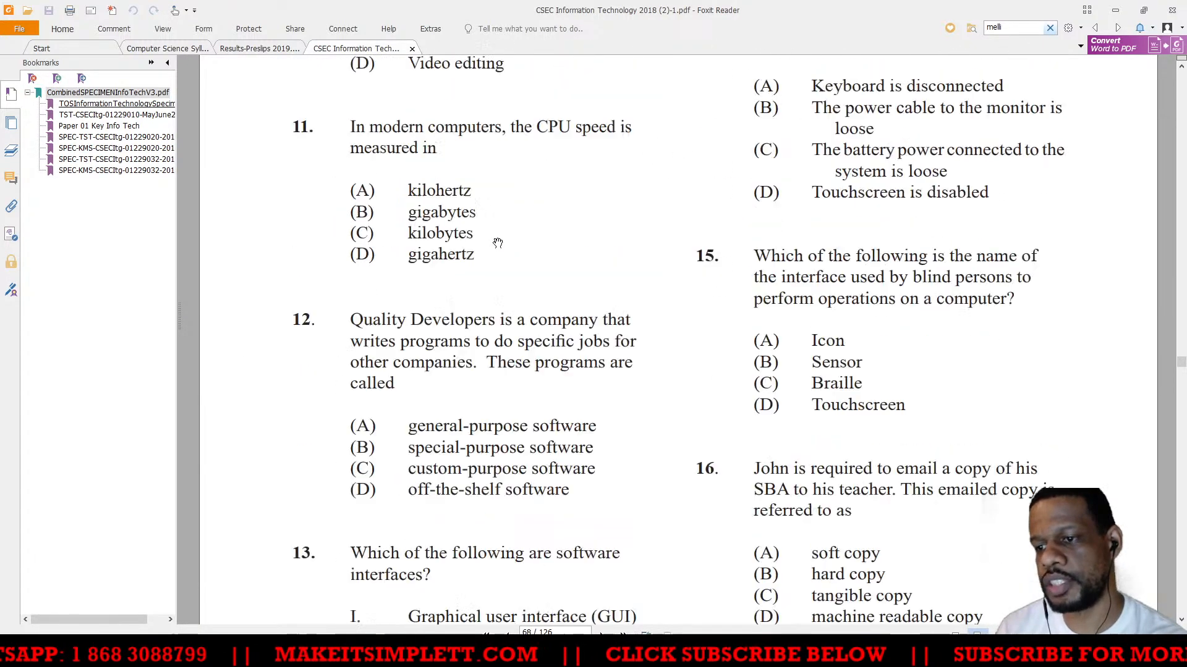
{"action": "scroll", "coordinate": [498, 243], "scroll_direction": "up", "scroll_amount": 20}
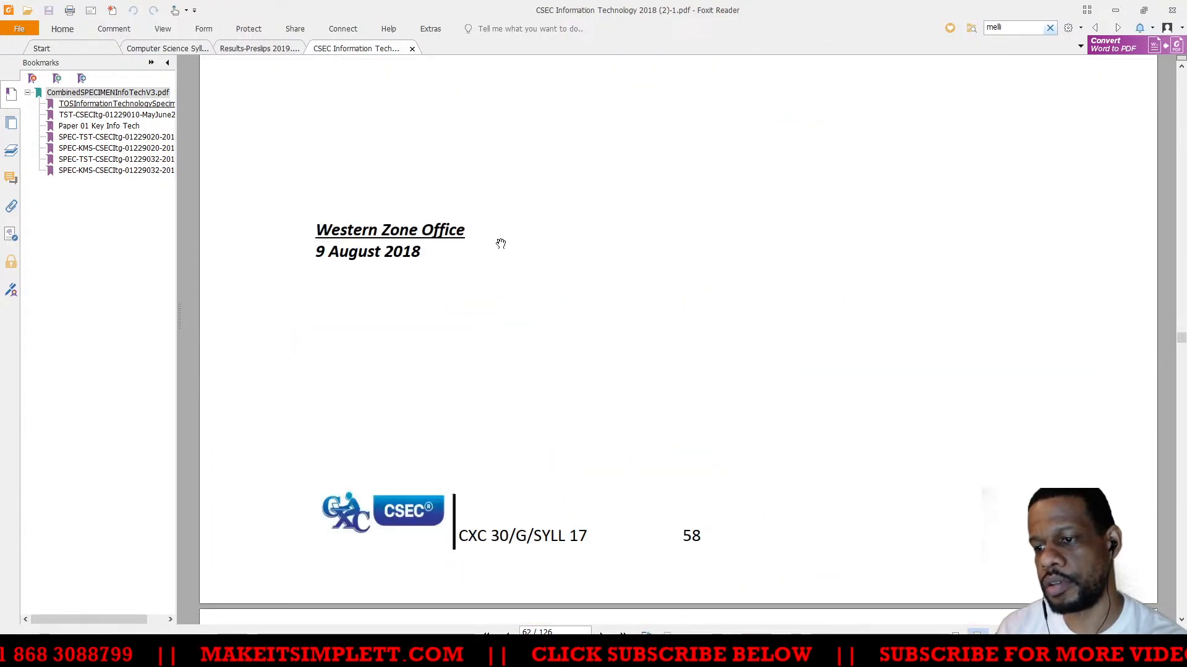
{"action": "scroll", "coordinate": [501, 243], "scroll_direction": "up", "scroll_amount": 20}
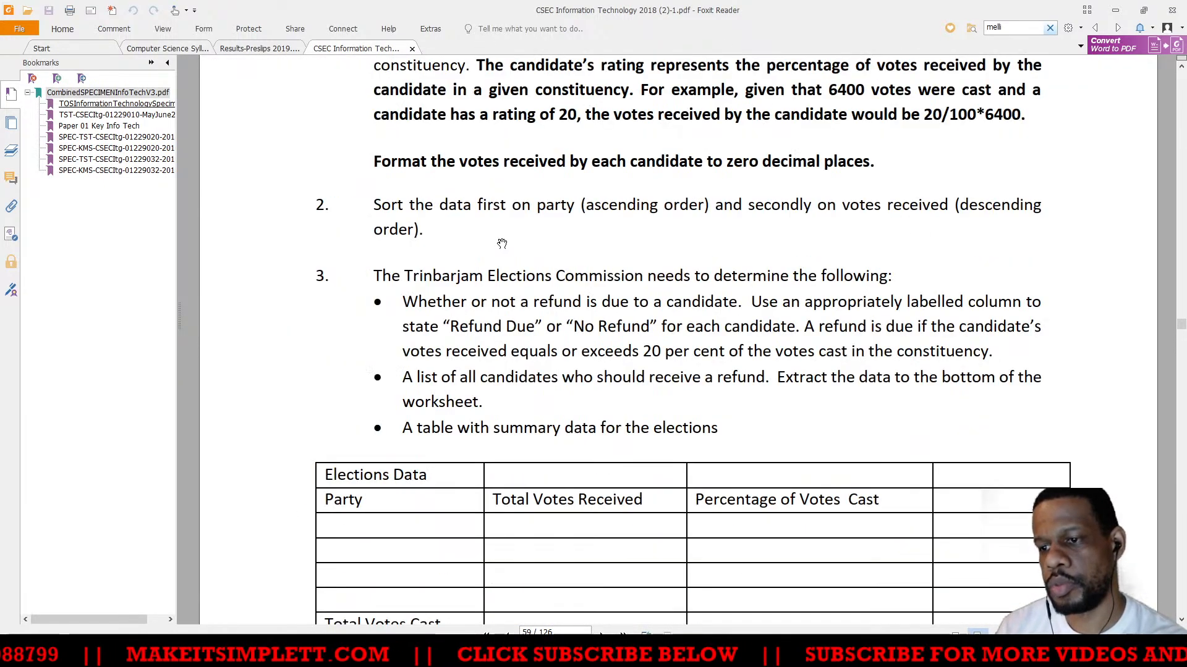
{"action": "scroll", "coordinate": [502, 243], "scroll_direction": "up", "scroll_amount": 20}
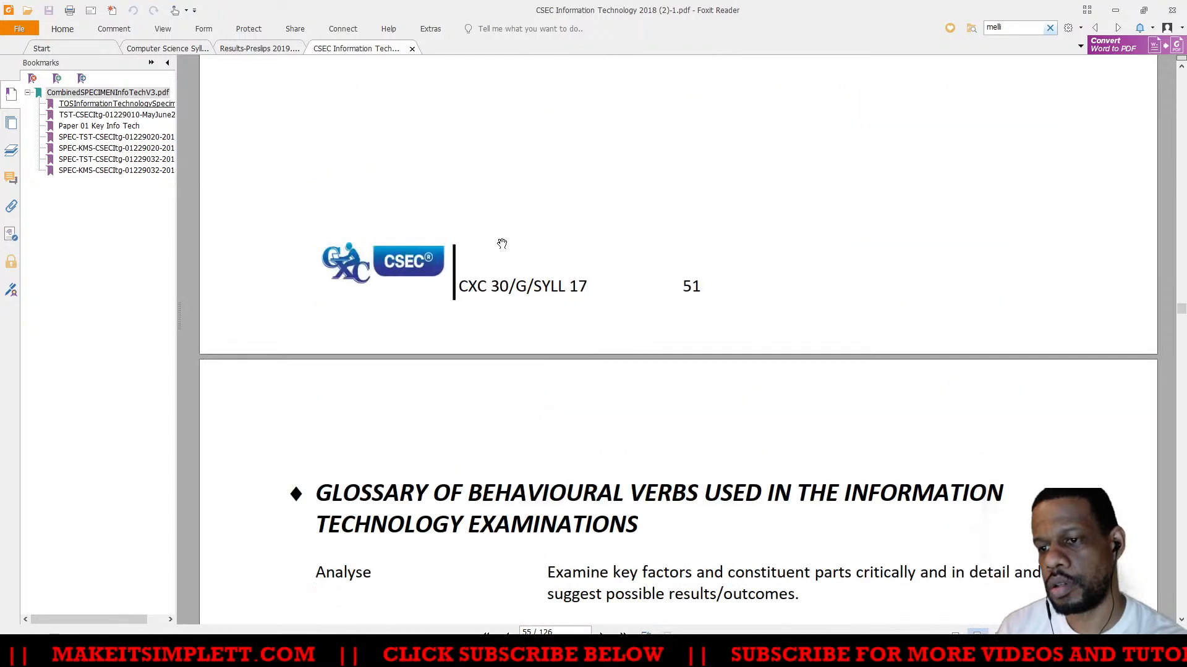
{"action": "scroll", "coordinate": [502, 243], "scroll_direction": "up", "scroll_amount": 20}
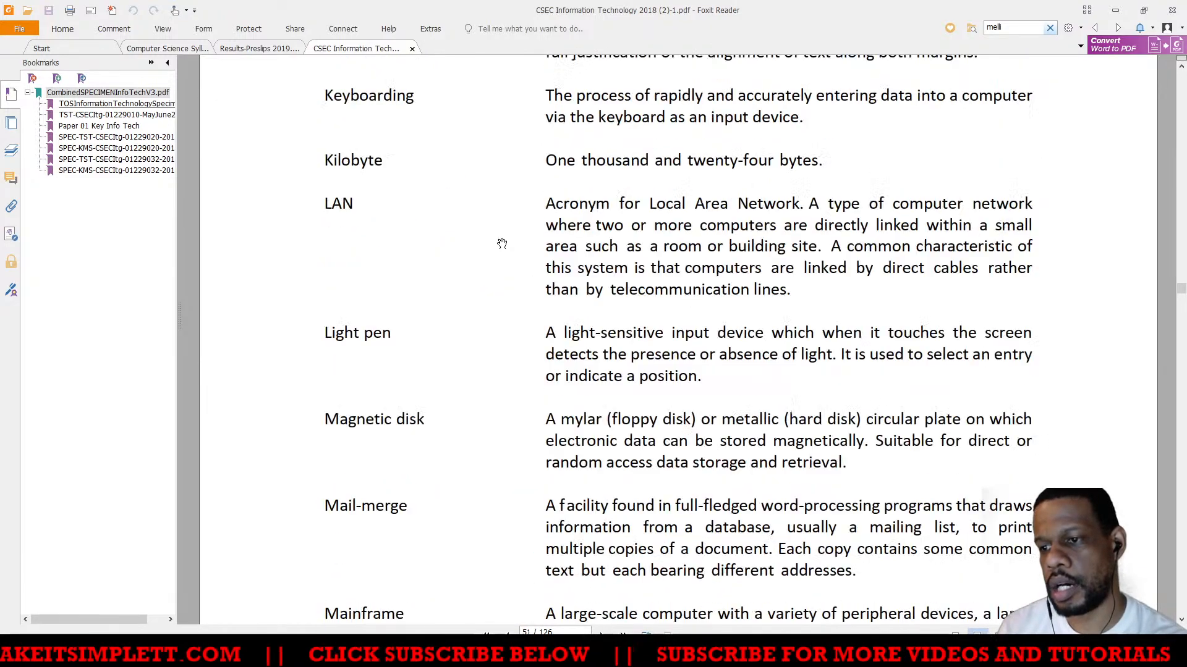
{"action": "scroll", "coordinate": [502, 243], "scroll_direction": "up", "scroll_amount": 10}
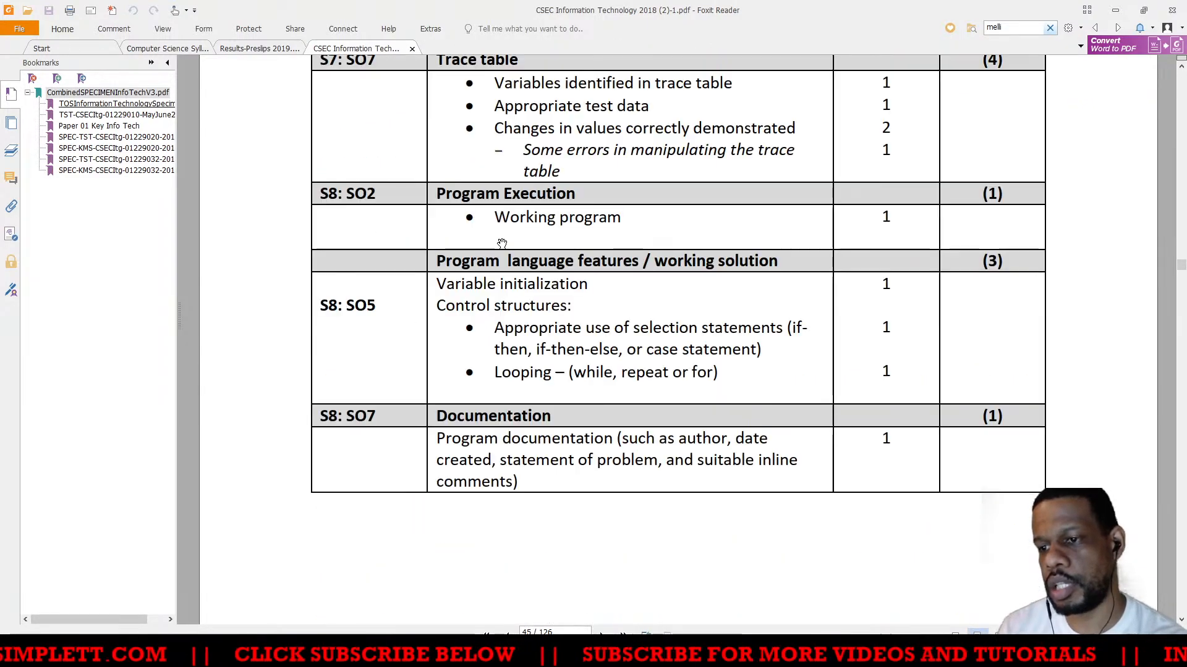
{"action": "scroll", "coordinate": [588, 254], "scroll_direction": "up", "scroll_amount": 20}
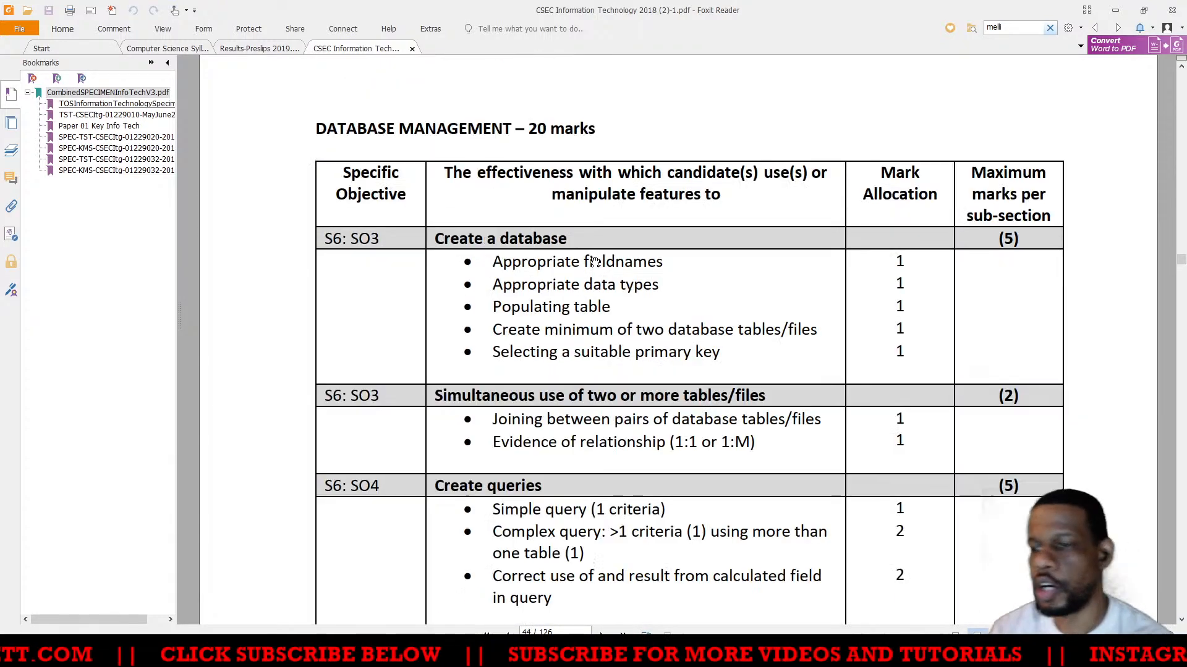
Look back through the Spreadsheet and Web-Based Design mark schemes to find the Mail Merge Facility criteria under S4: SO7
{"action": "scroll", "coordinate": [631, 272], "scroll_direction": "down", "scroll_amount": 5}
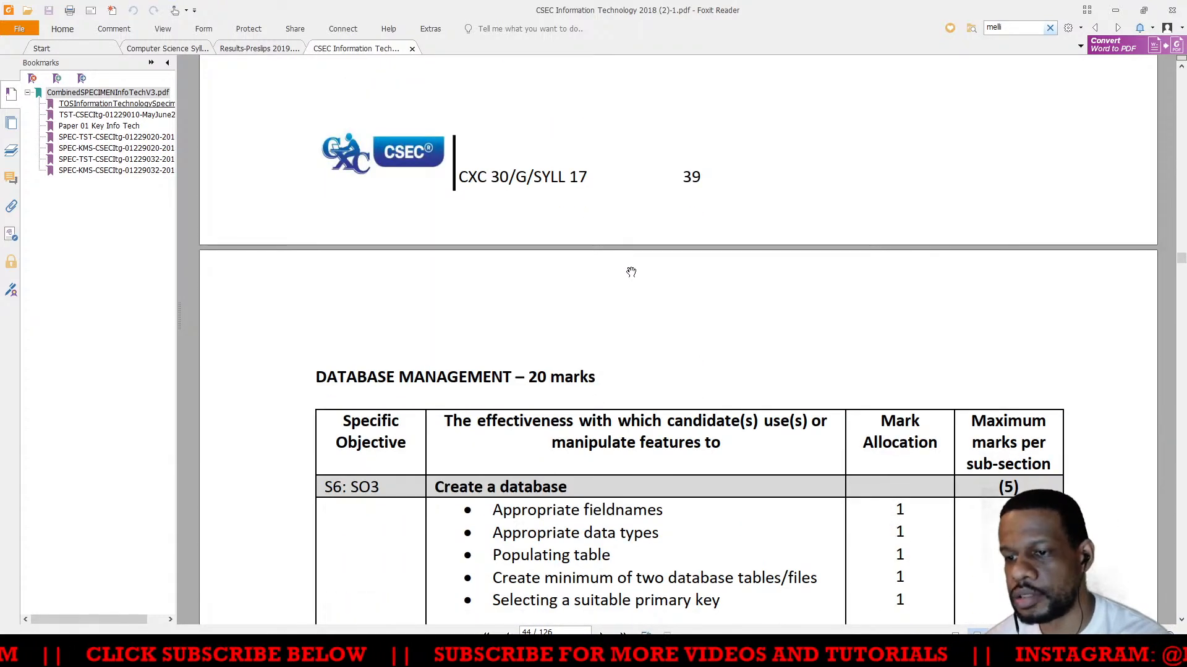
{"action": "scroll", "coordinate": [631, 273], "scroll_direction": "up", "scroll_amount": 20}
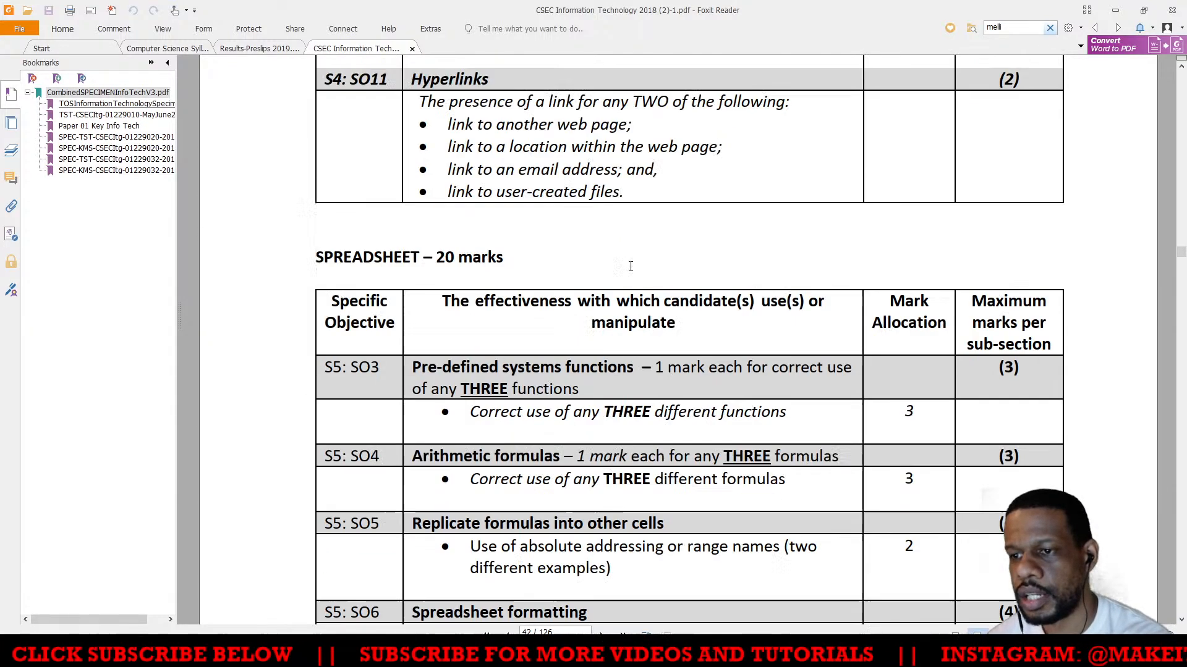
{"action": "scroll", "coordinate": [630, 267], "scroll_direction": "up", "scroll_amount": 15}
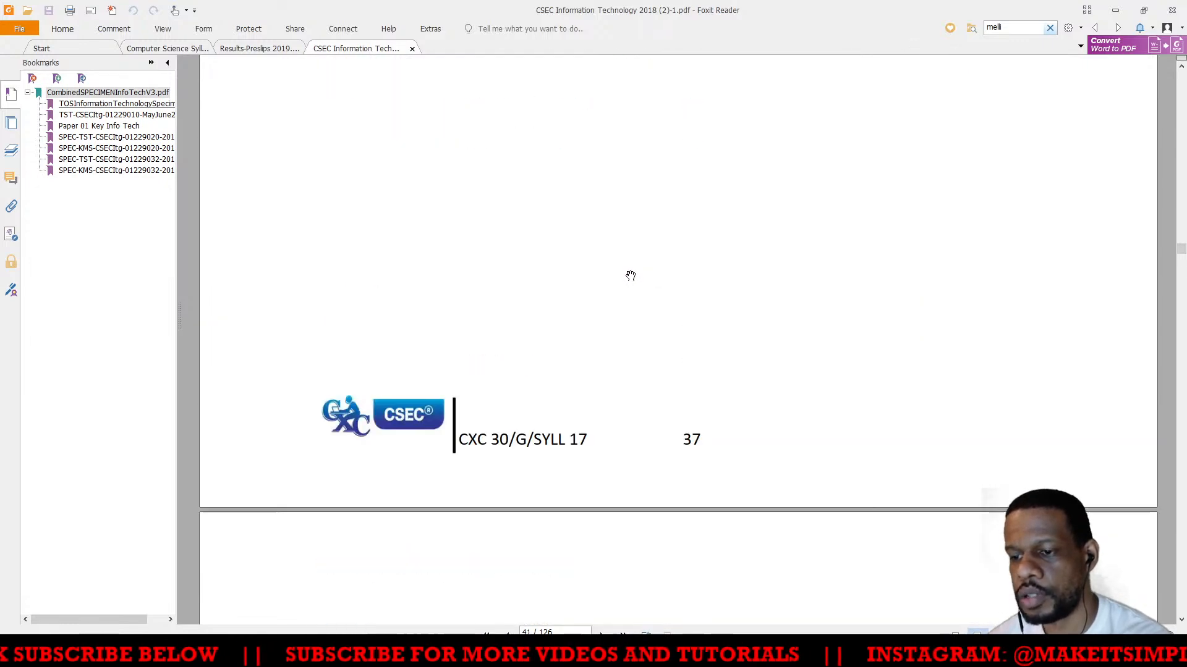
{"action": "scroll", "coordinate": [631, 276], "scroll_direction": "down", "scroll_amount": 7}
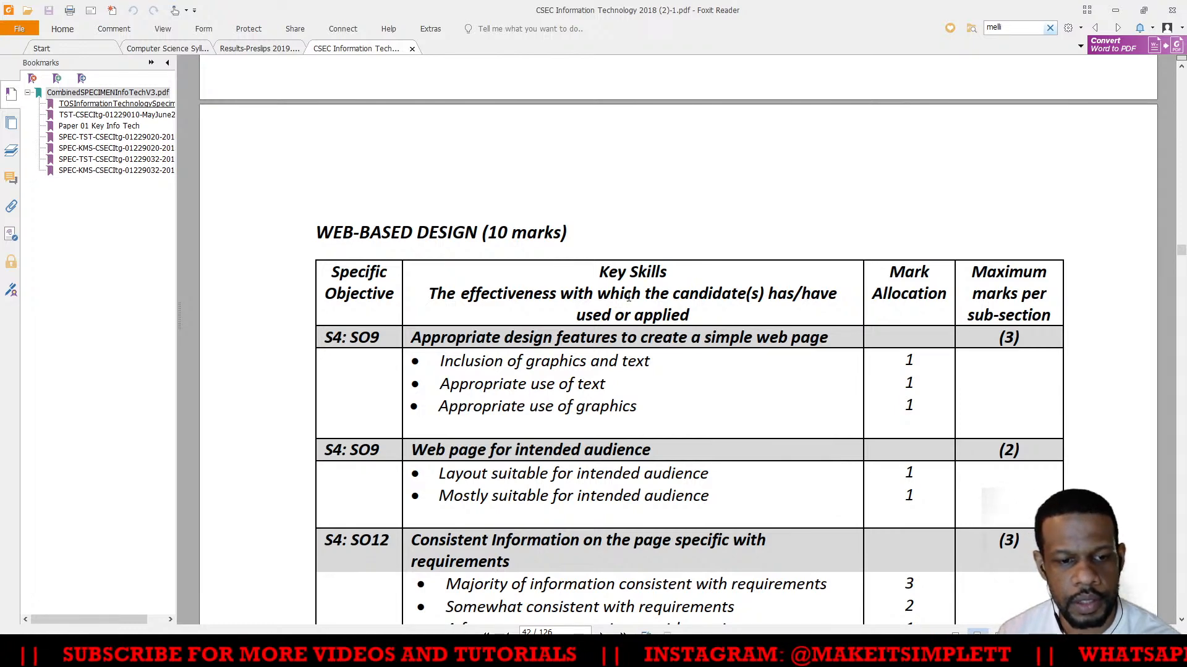
{"action": "scroll", "coordinate": [527, 288], "scroll_direction": "up", "scroll_amount": 18}
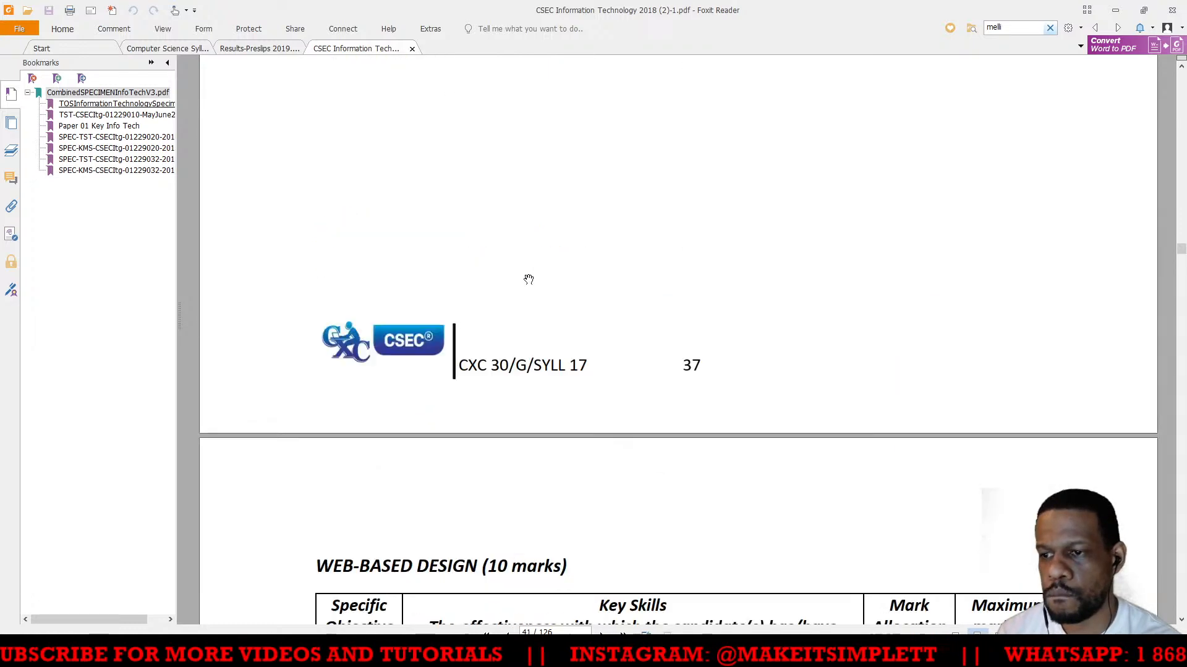
{"action": "scroll", "coordinate": [536, 289], "scroll_direction": "down", "scroll_amount": 3}
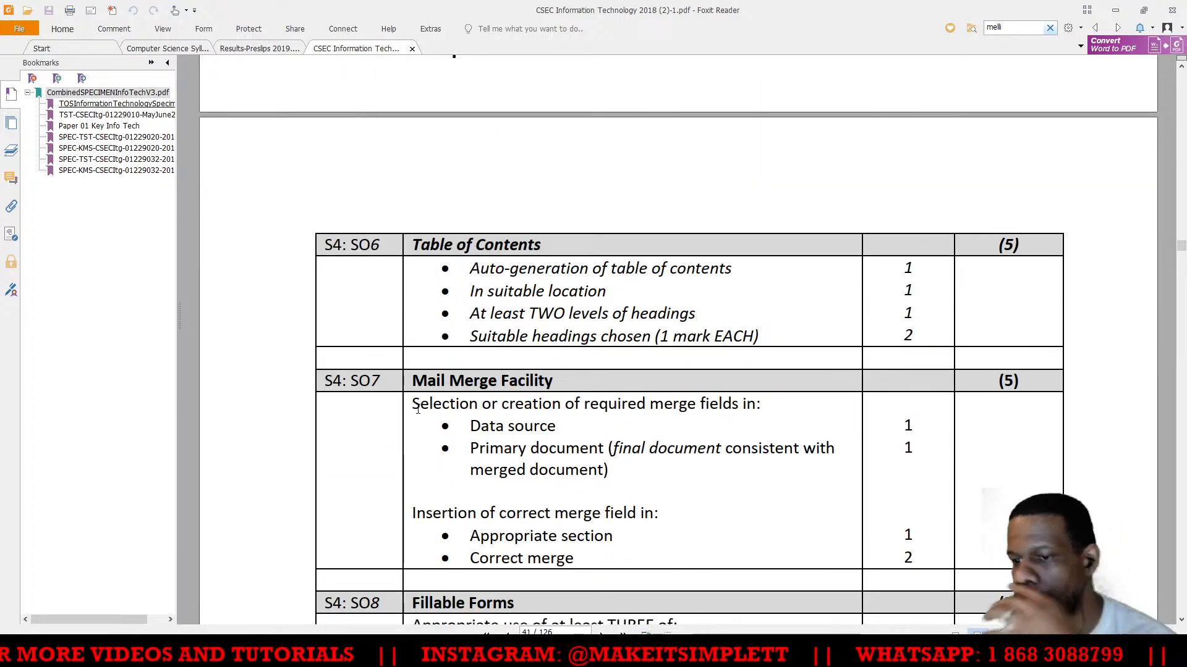
Examine the Mail Merge Facility criteria, selecting in turn the lines on data source, primary document, appropriate section and correct merge
{"action": "left_click_drag", "start_coordinate": [413, 404], "coordinate": [670, 422]}
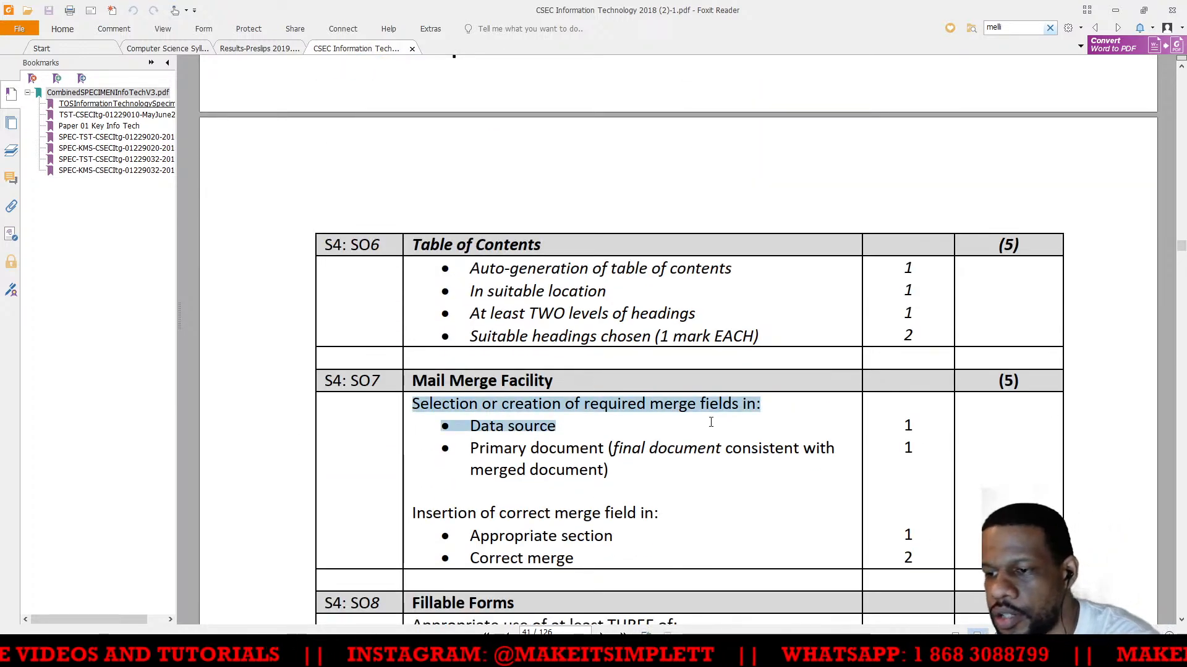
{"action": "left_click", "coordinate": [560, 428]}
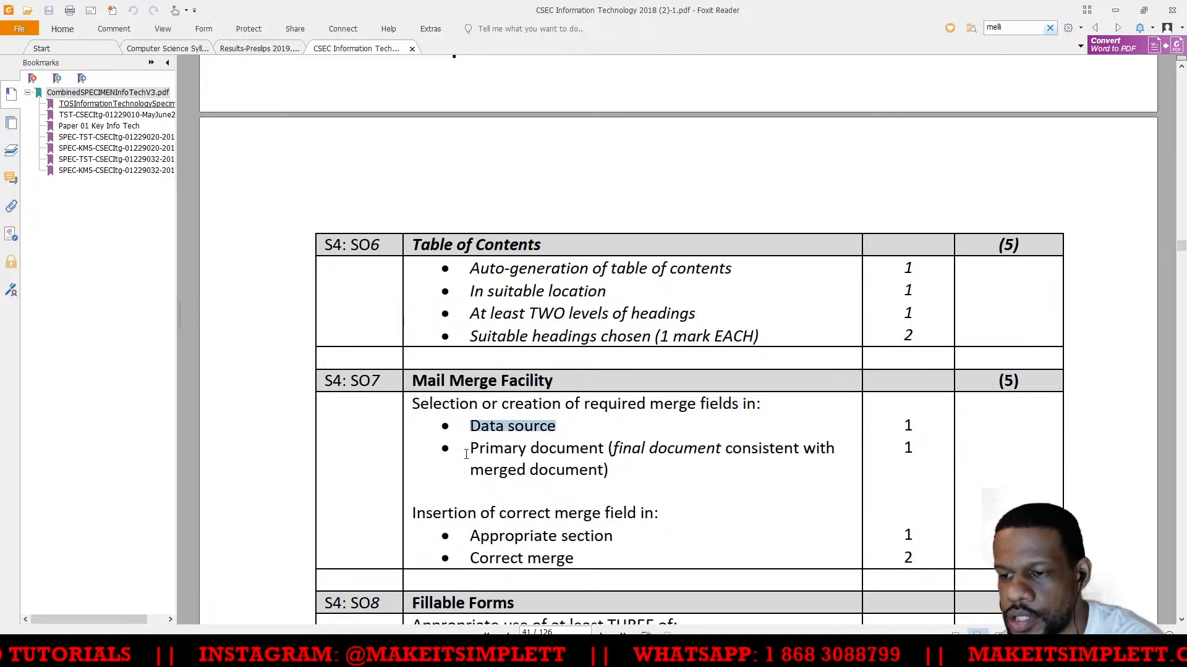
{"action": "left_click_drag", "start_coordinate": [469, 453], "coordinate": [622, 479]}
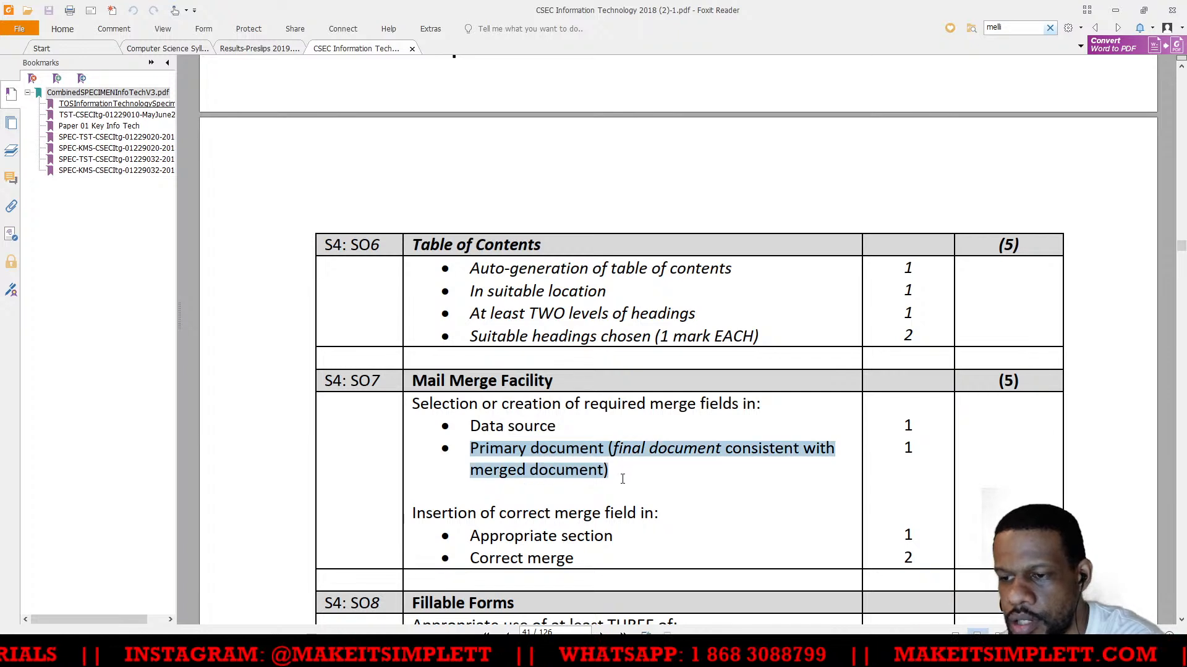
{"action": "left_click", "coordinate": [606, 447]}
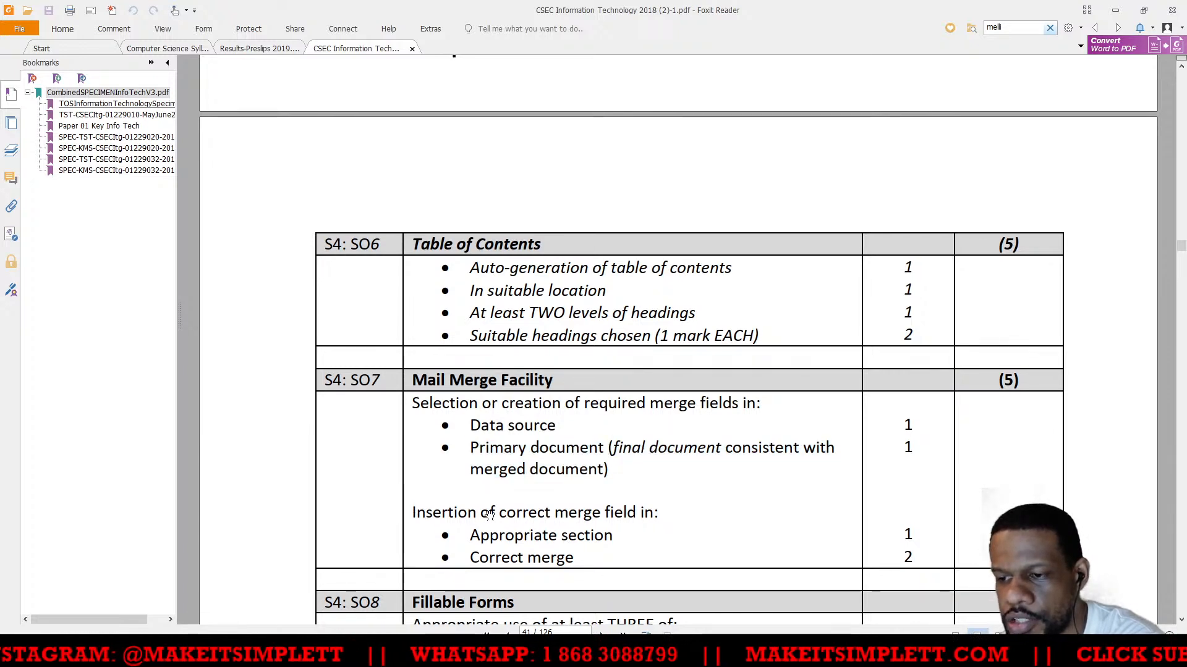
{"action": "left_click_drag", "start_coordinate": [492, 536], "coordinate": [583, 546]}
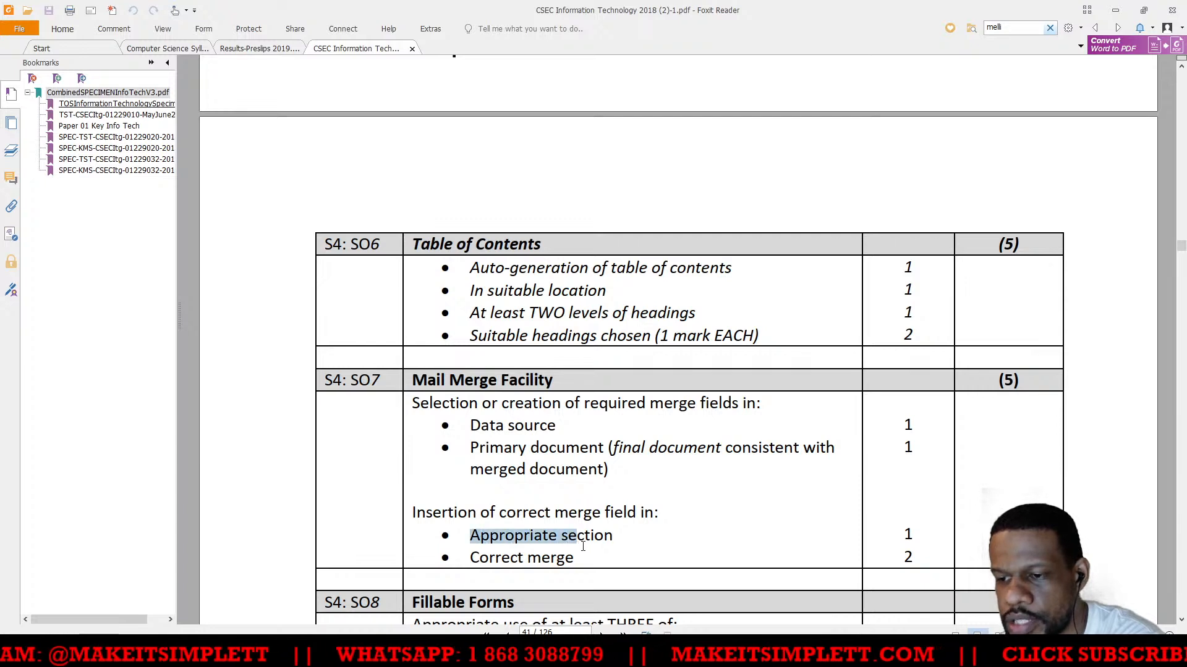
{"action": "left_click_drag", "start_coordinate": [477, 560], "coordinate": [555, 560]}
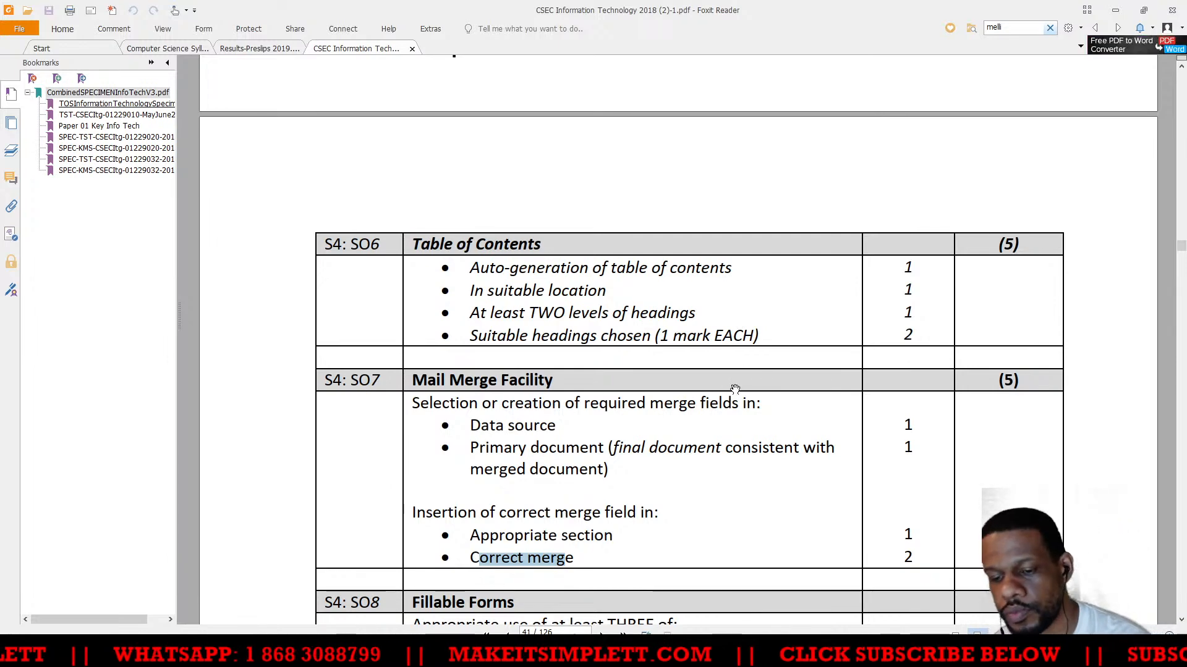
Switch back to the mail merge letter in Word and review its first-record preview from the address down to the closing
{"action": "key", "text": "alt+Tab"}
{"action": "key", "text": "alt+Tab"}
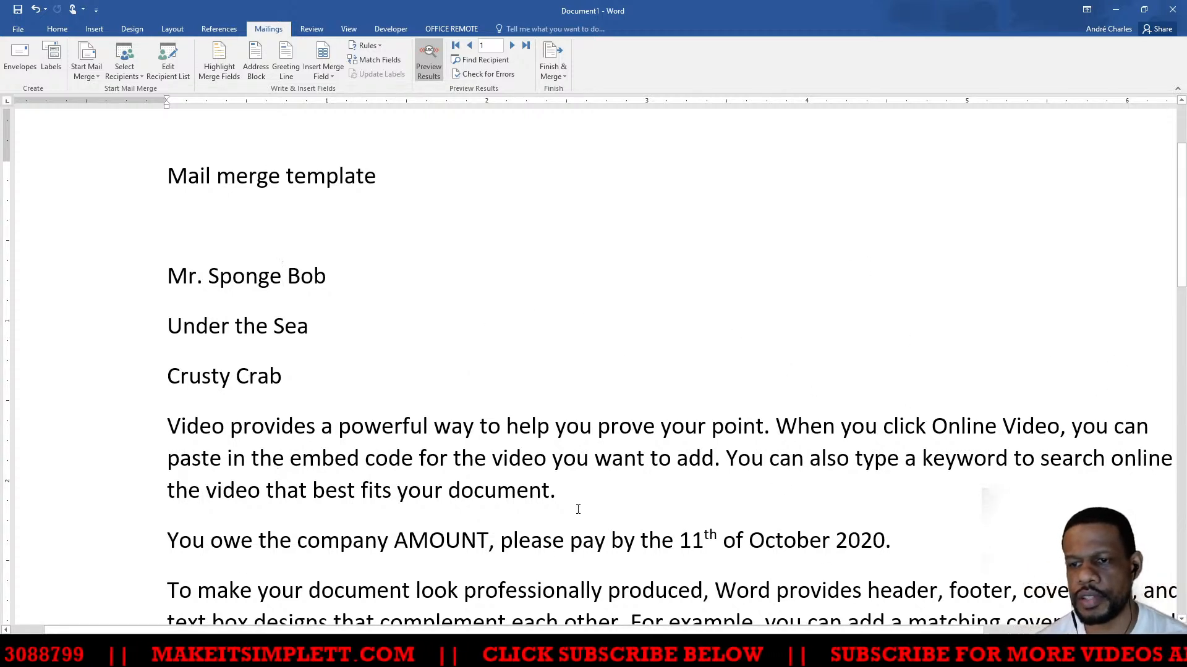
{"action": "left_click", "coordinate": [518, 353]}
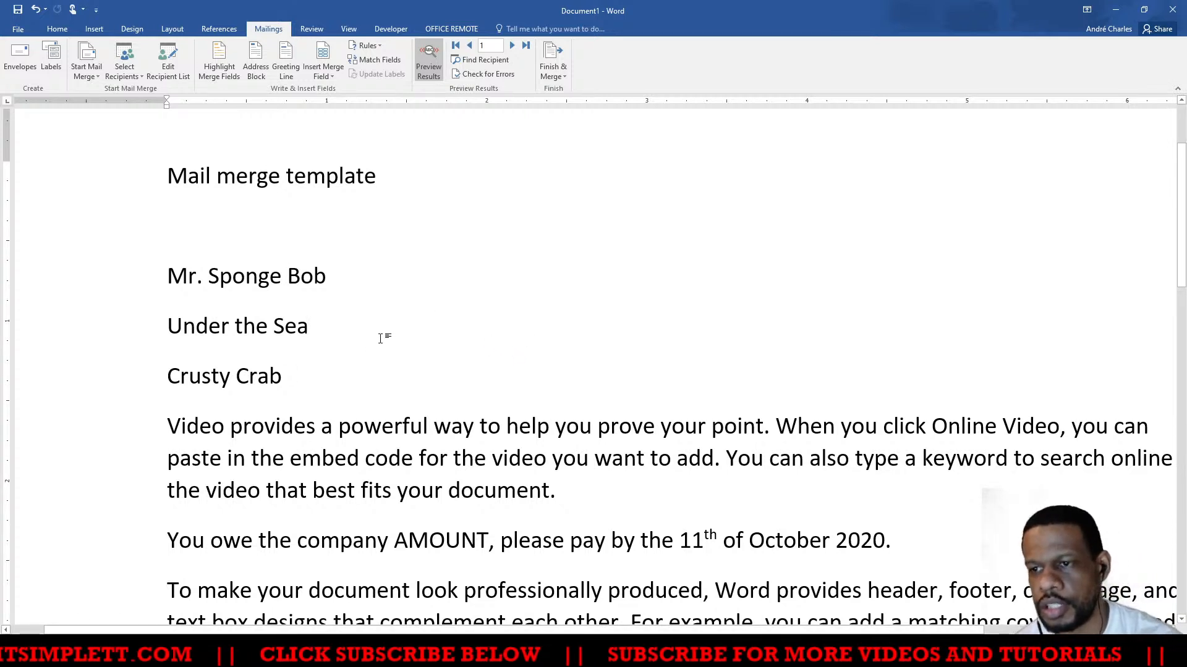
{"action": "scroll", "coordinate": [414, 351], "scroll_direction": "down", "scroll_amount": 2}
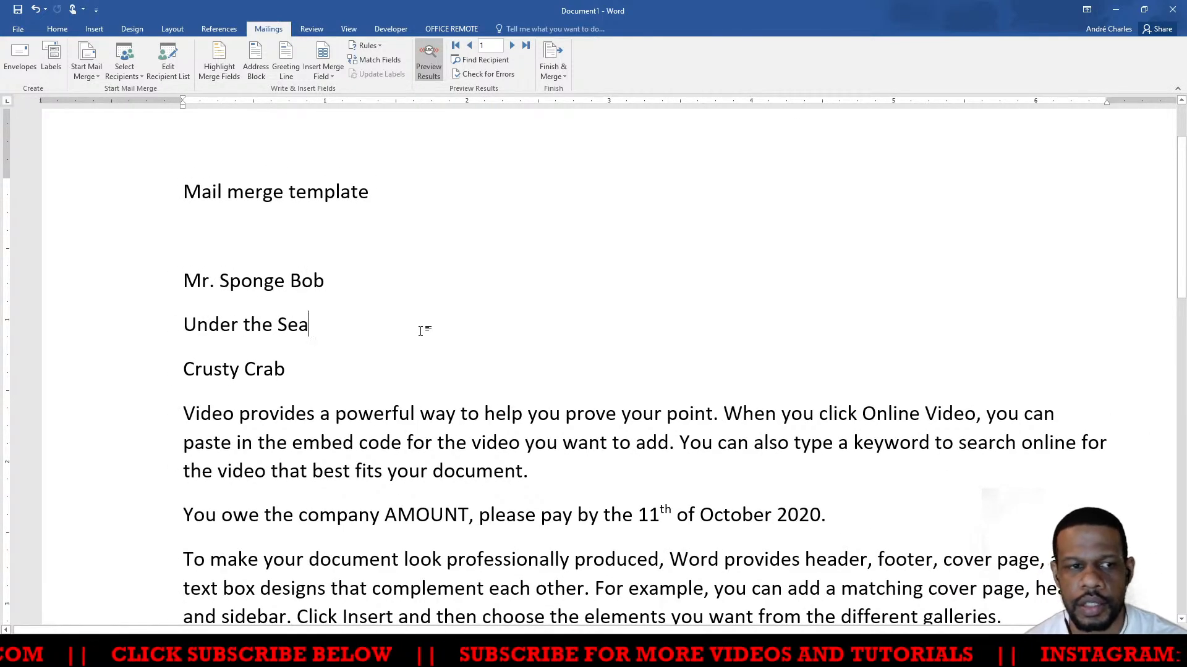
{"action": "scroll", "coordinate": [423, 343], "scroll_direction": "down", "scroll_amount": 2}
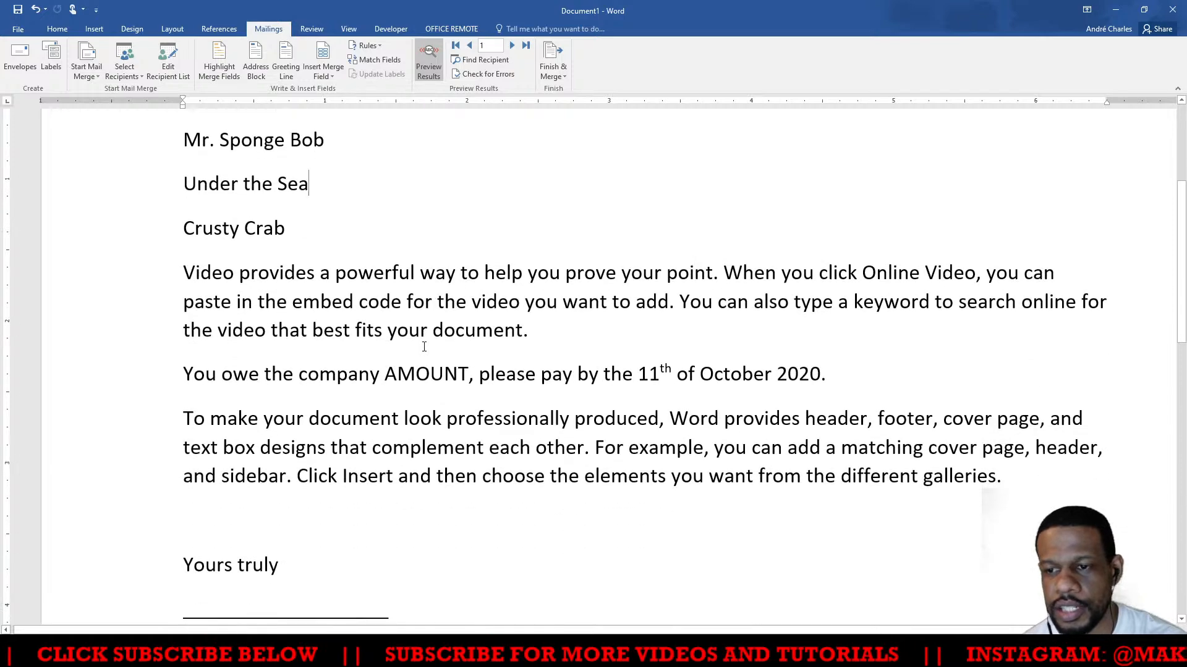
Preview the merged letter through each recipient up to the fourth record and return to the first record
{"action": "scroll", "coordinate": [423, 343], "scroll_direction": "up", "scroll_amount": 4}
{"action": "scroll", "coordinate": [423, 343], "scroll_direction": "down", "scroll_amount": 4}
{"action": "scroll", "coordinate": [424, 346], "scroll_direction": "up", "scroll_amount": 1}
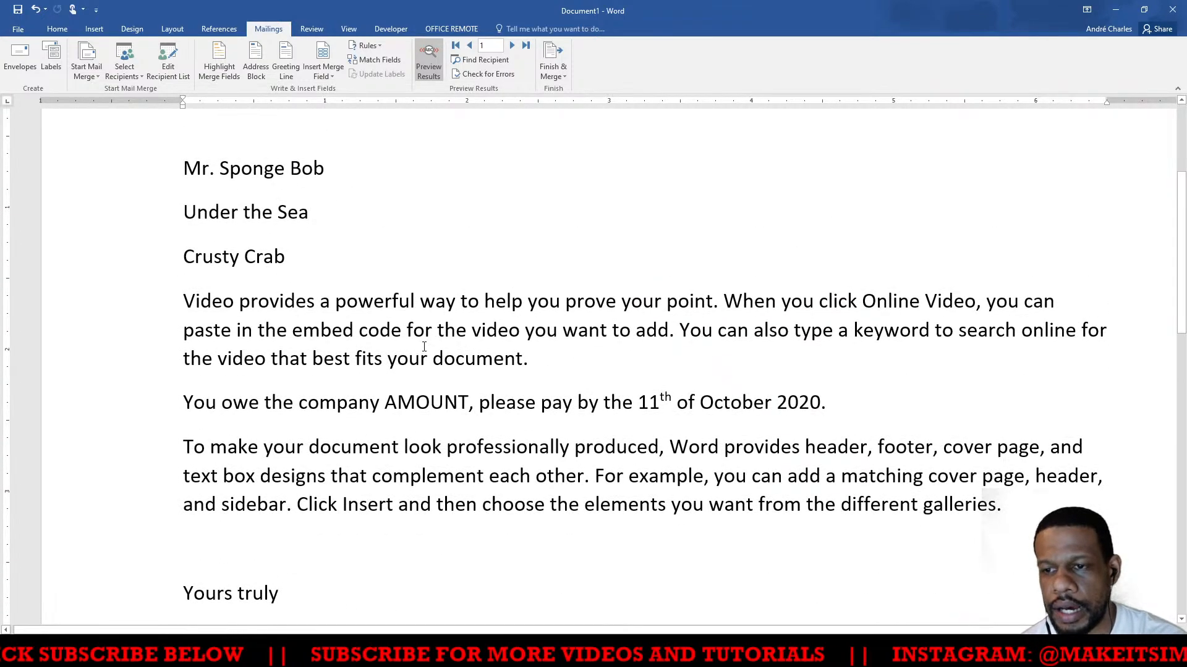
{"action": "scroll", "coordinate": [424, 346], "scroll_direction": "up", "scroll_amount": 3}
{"action": "scroll", "coordinate": [301, 332], "scroll_direction": "down", "scroll_amount": 1}
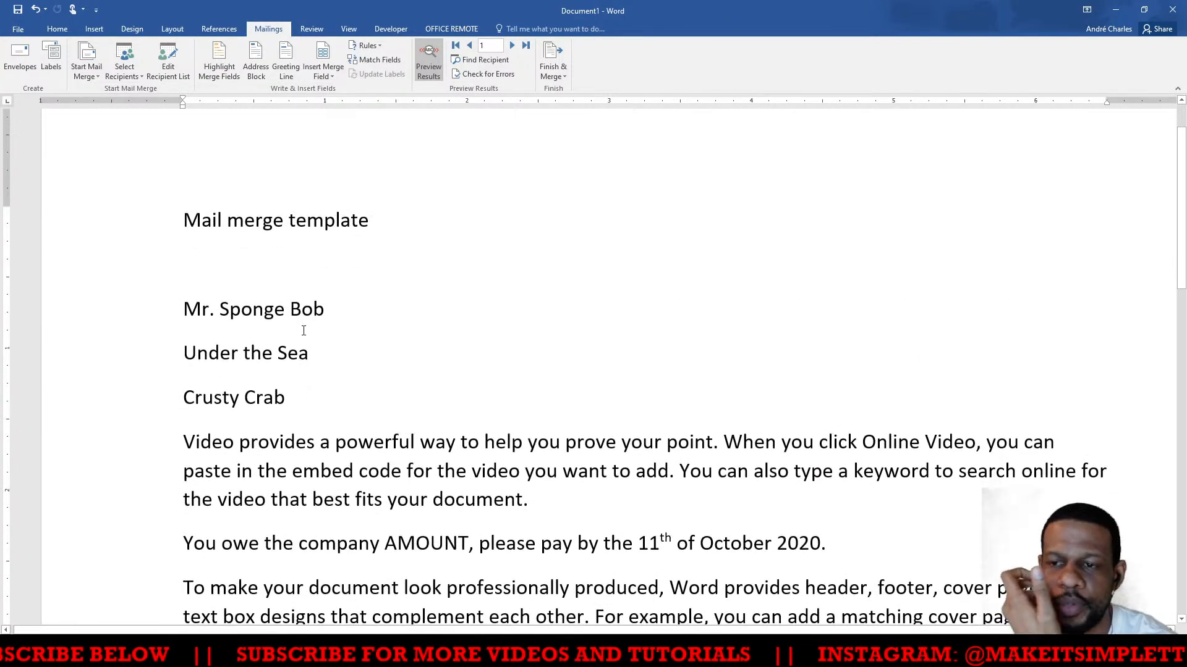
{"action": "scroll", "coordinate": [193, 307], "scroll_direction": "down", "scroll_amount": 1}
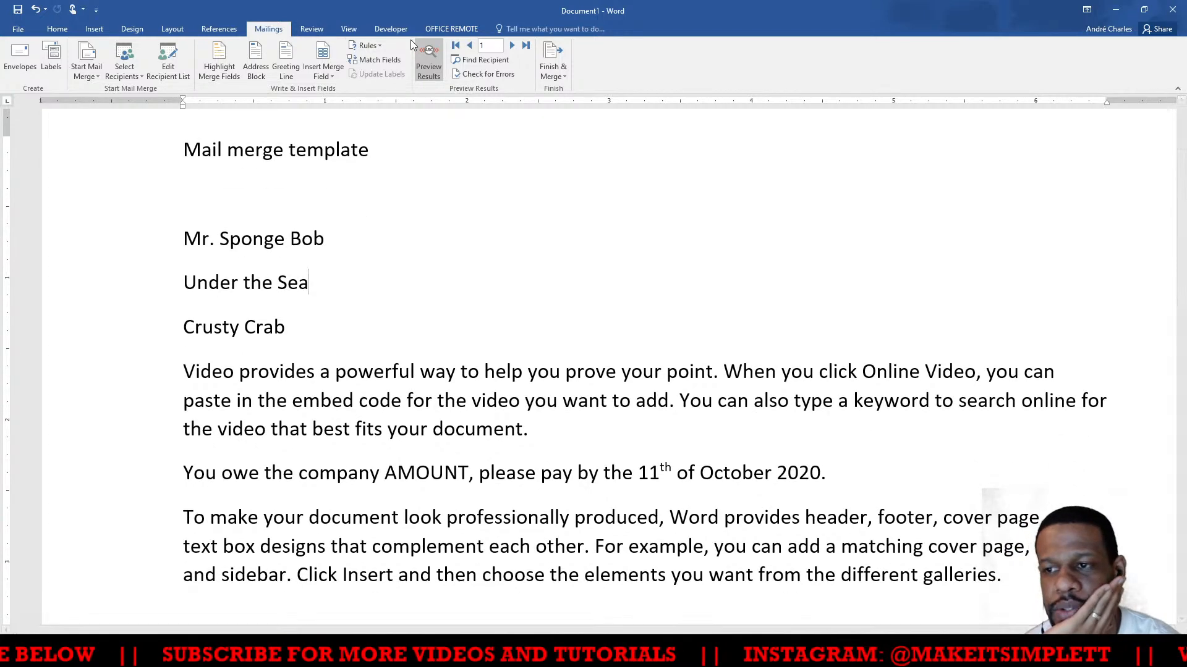
{"action": "left_click", "coordinate": [514, 48]}
{"action": "left_click", "coordinate": [513, 49]}
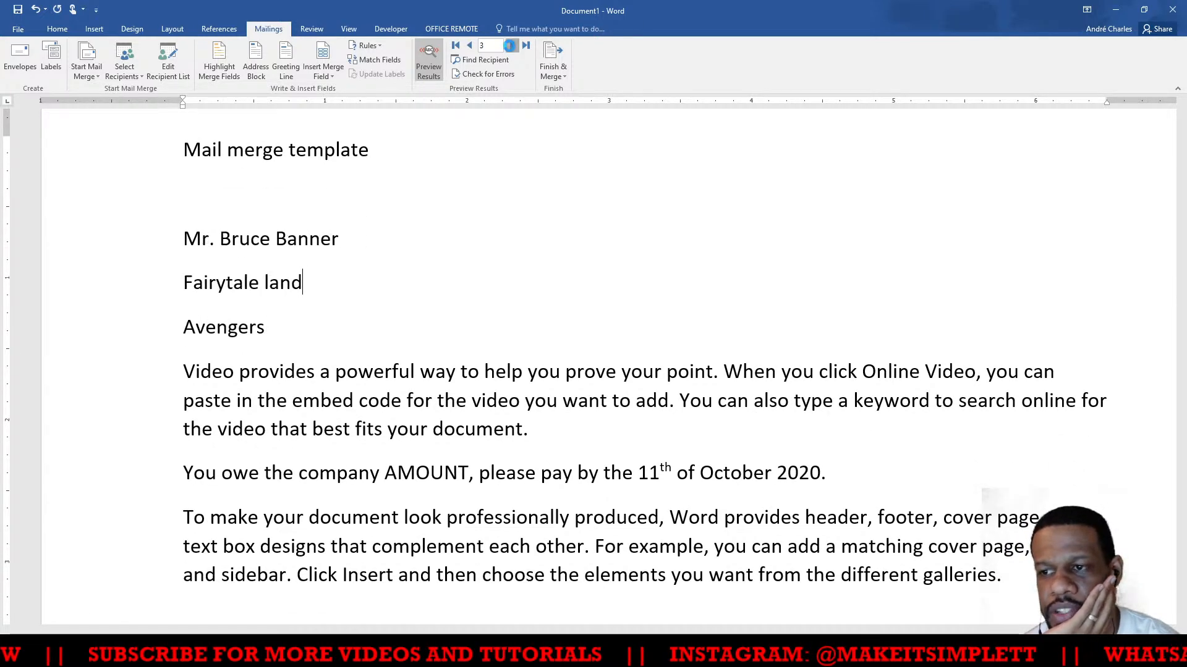
{"action": "left_click", "coordinate": [512, 48]}
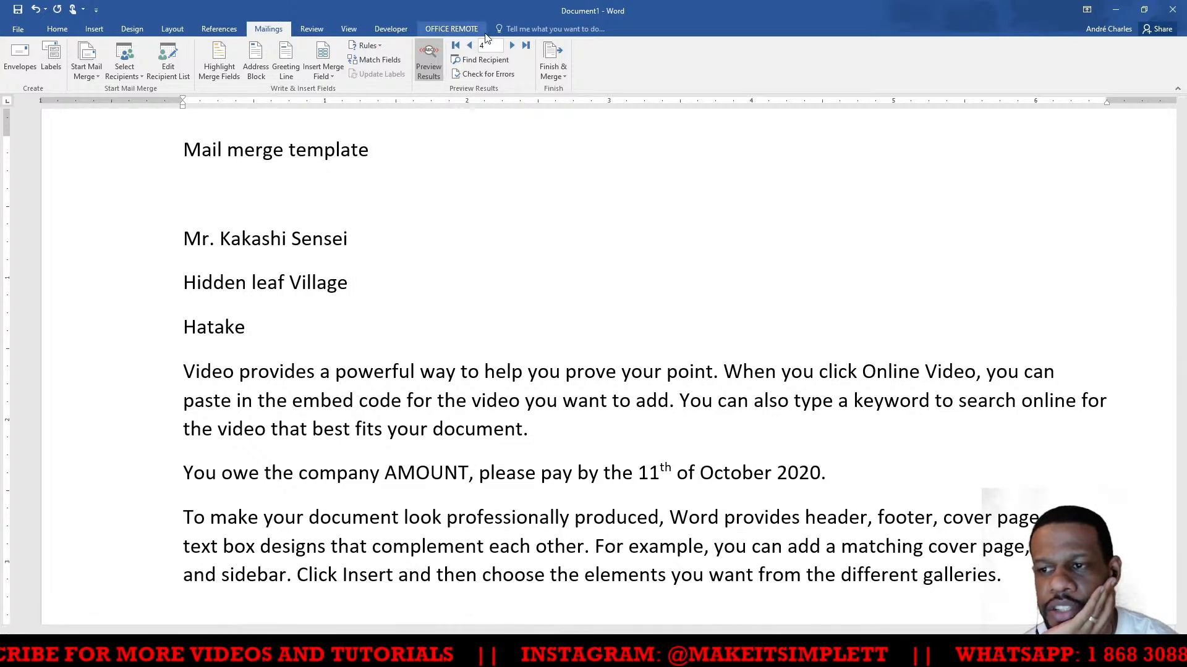
{"action": "left_click", "coordinate": [471, 46]}
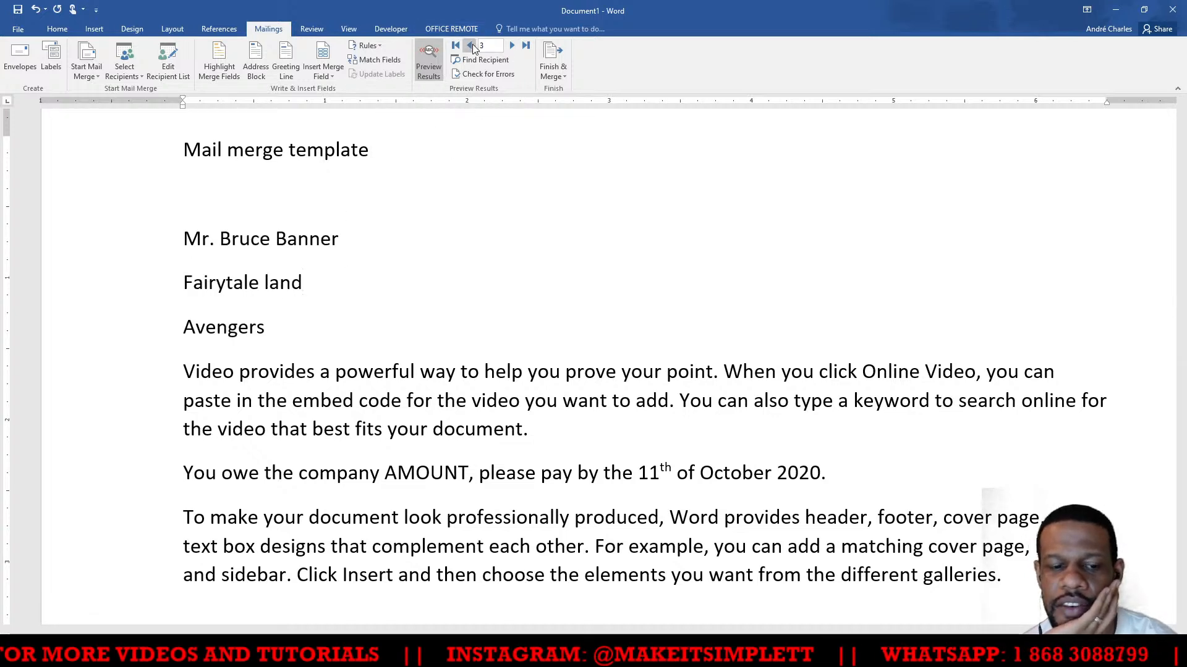
{"action": "left_click", "coordinate": [471, 46]}
{"action": "left_click", "coordinate": [471, 46]}
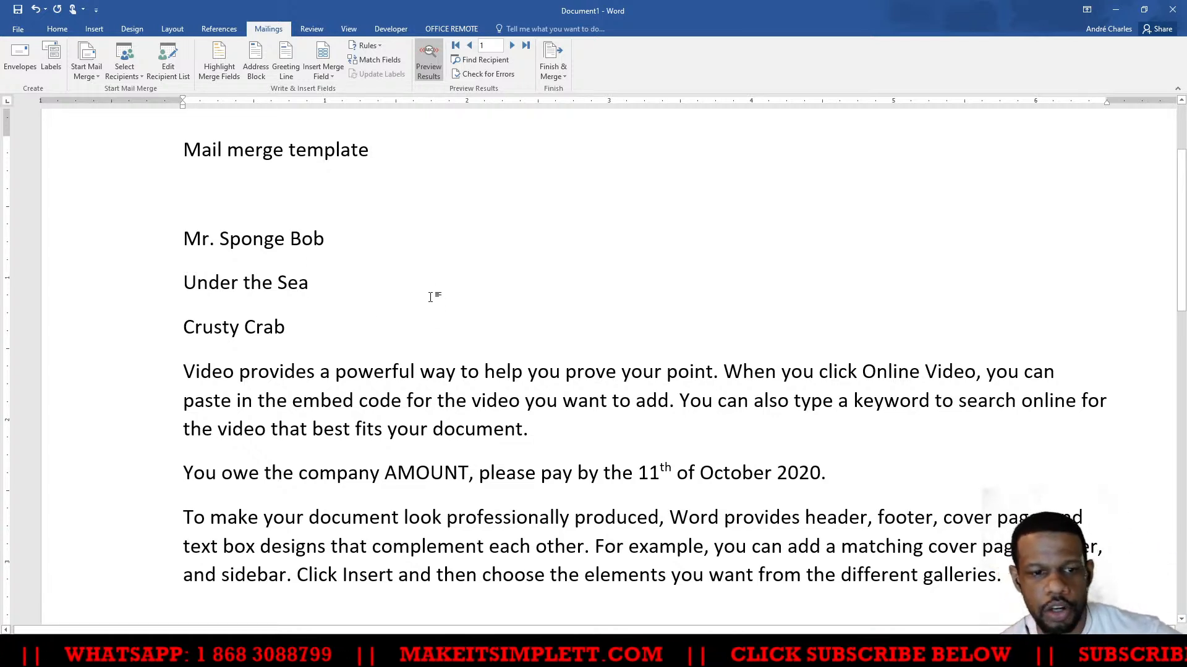
Review the first-record letter from the address lines down to the AMOUNT placeholder in the payment sentence
{"action": "scroll", "coordinate": [330, 298], "scroll_direction": "up", "scroll_amount": 1}
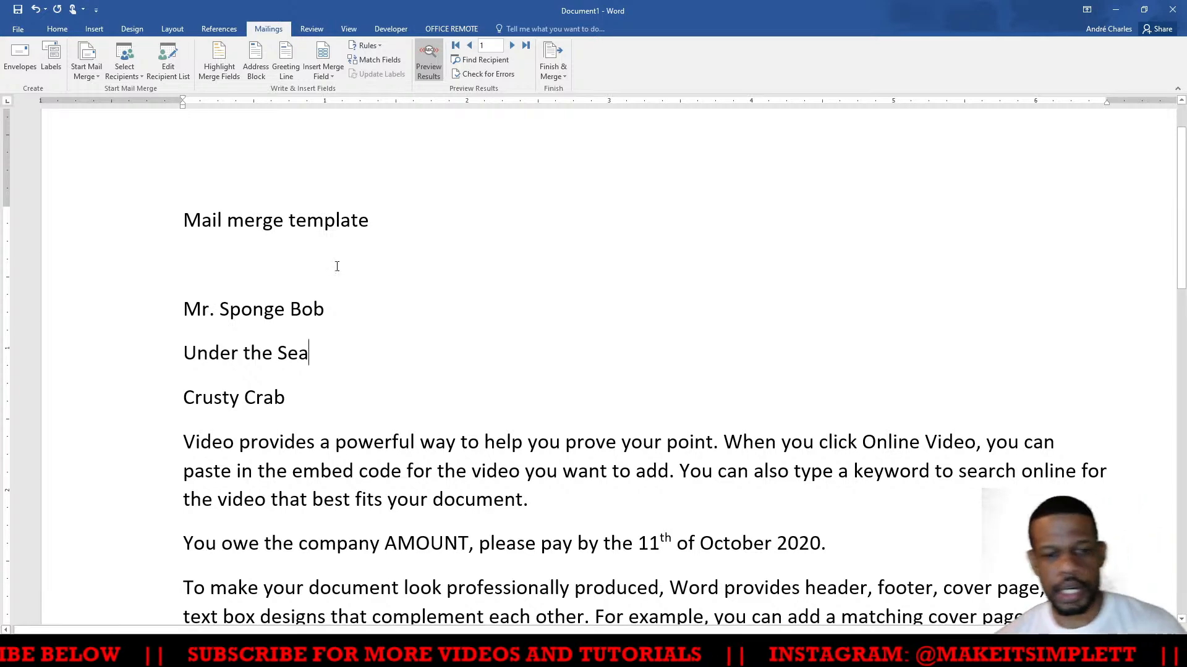
{"action": "left_click", "coordinate": [314, 390]}
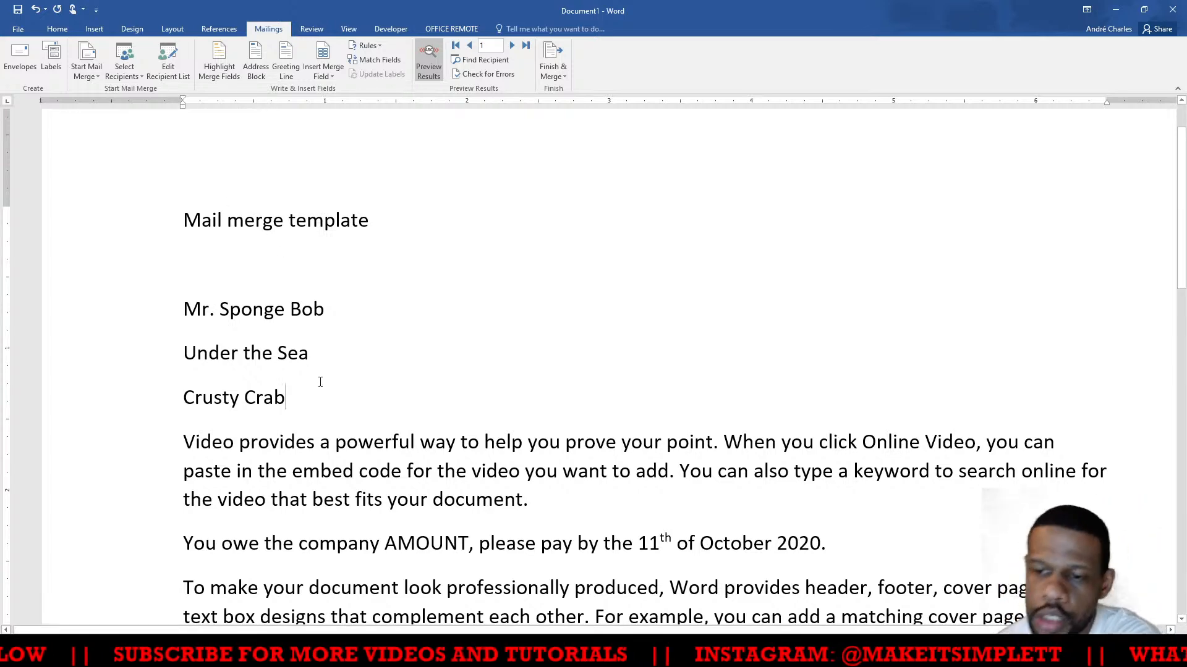
{"action": "scroll", "coordinate": [320, 382], "scroll_direction": "down", "scroll_amount": 2}
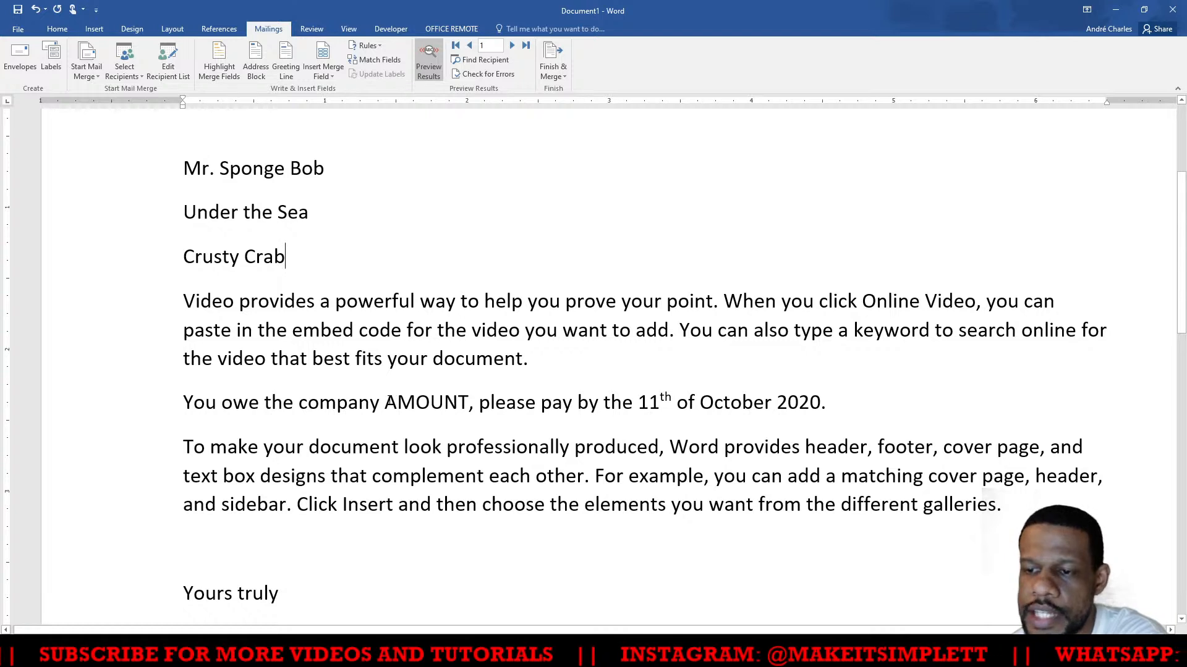
{"action": "left_click_drag", "start_coordinate": [388, 403], "coordinate": [468, 403]}
{"action": "left_click", "coordinate": [420, 358]}
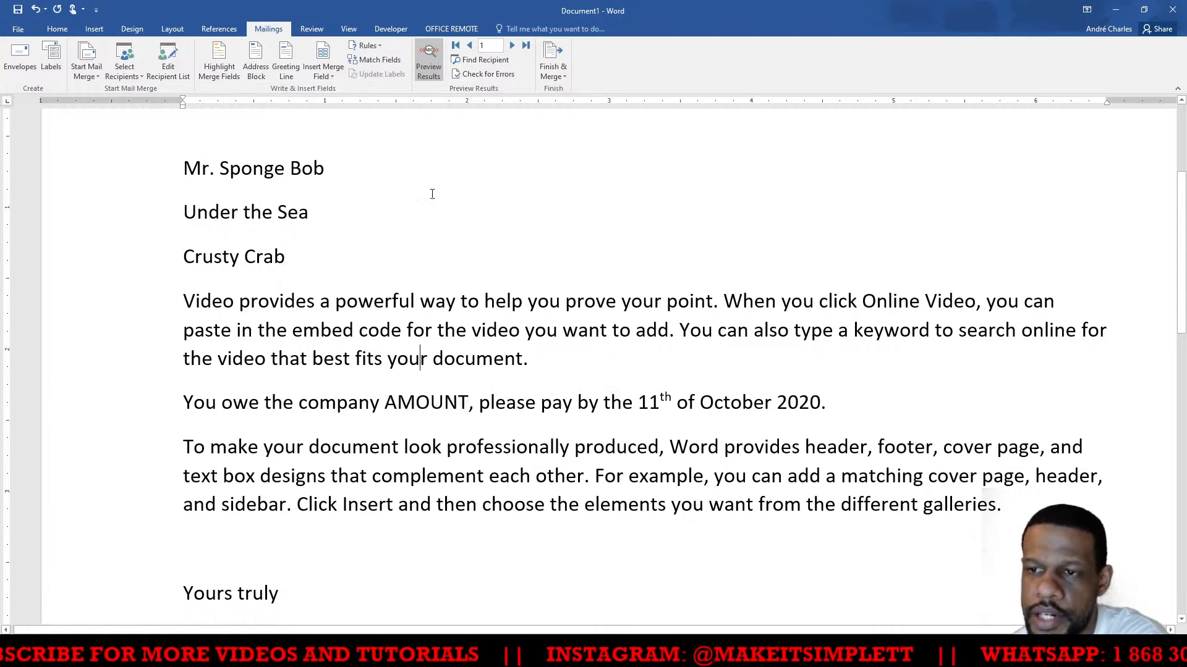
Inspect the columns of the namelist.mdb data source through the recipient list, and close it without making changes
{"action": "left_click", "coordinate": [129, 82]}
{"action": "left_click", "coordinate": [176, 73]}
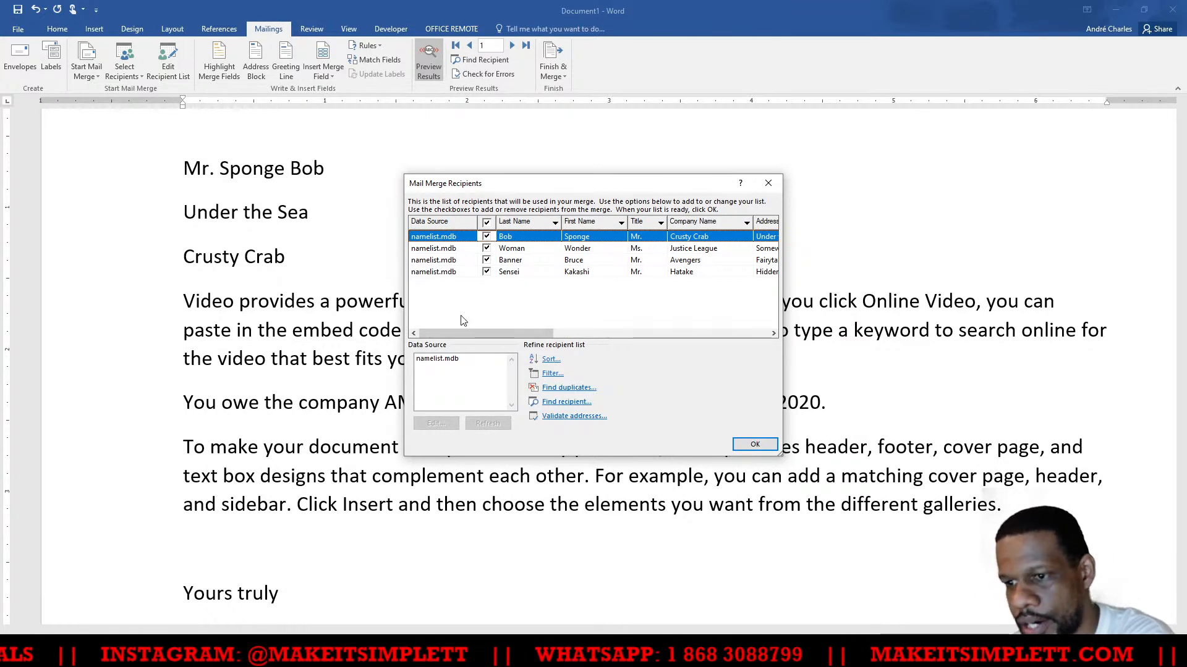
{"action": "left_click", "coordinate": [445, 362]}
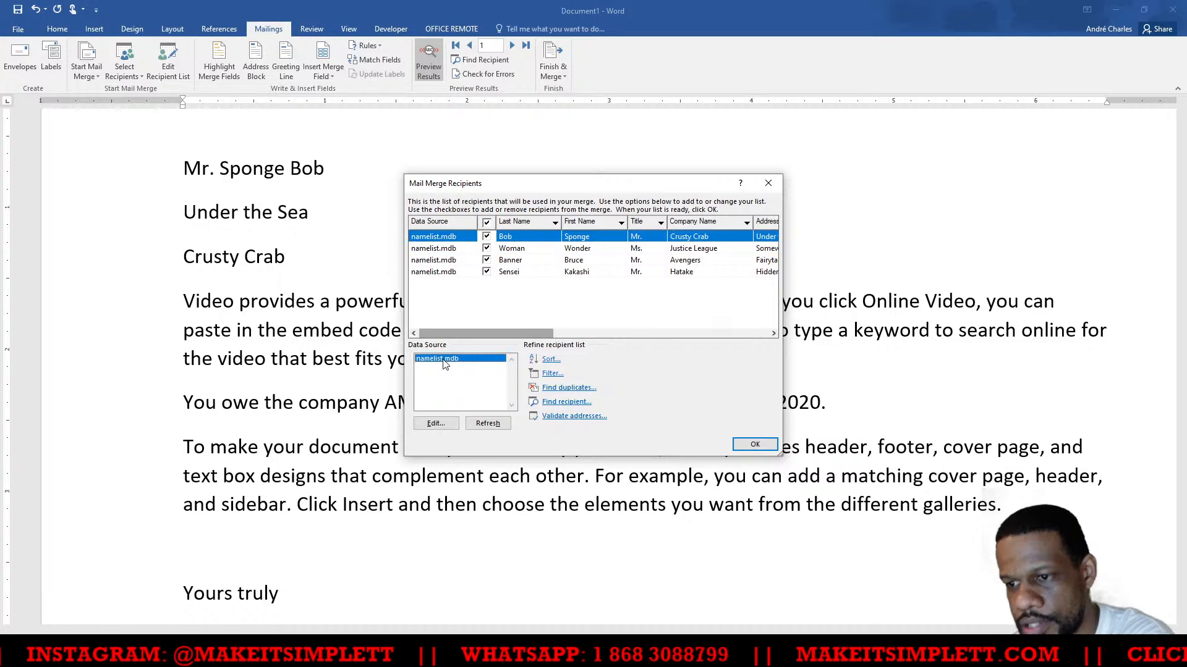
{"action": "left_click", "coordinate": [436, 423]}
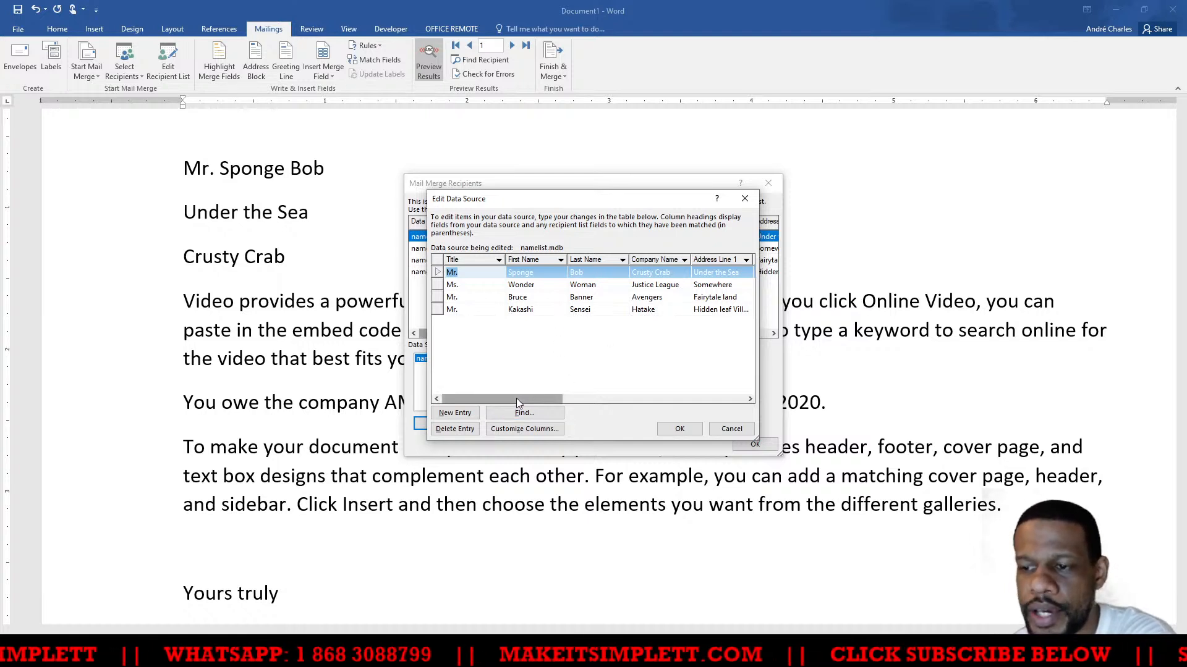
{"action": "left_click_drag", "start_coordinate": [516, 398], "coordinate": [603, 398]}
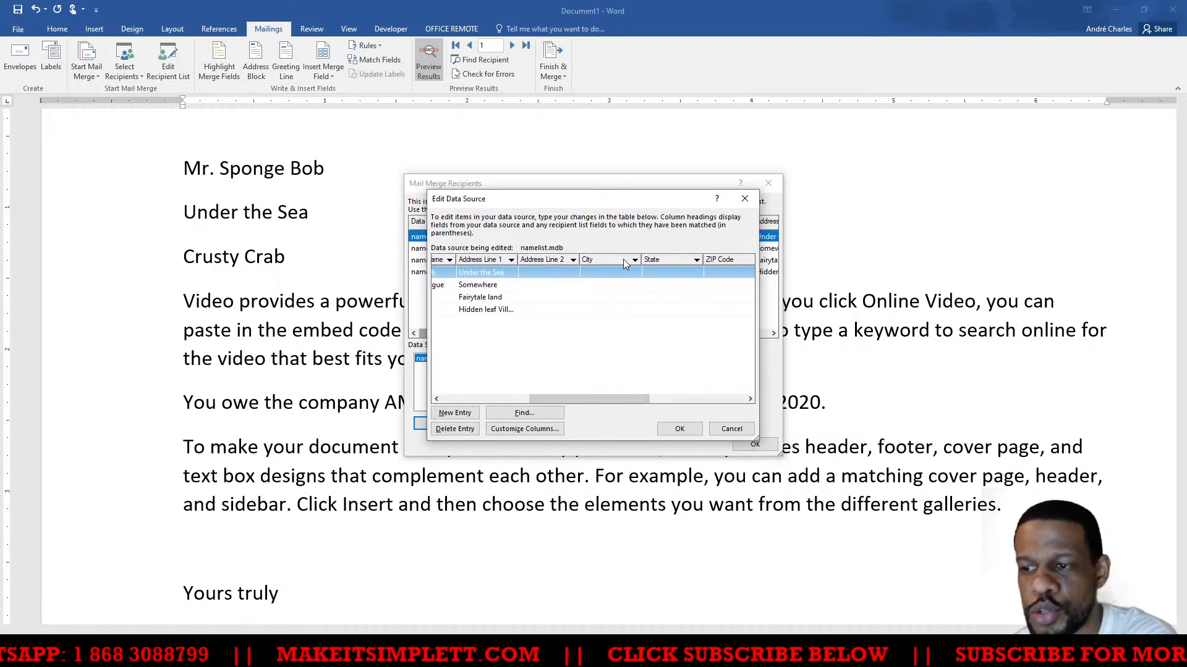
{"action": "left_click_drag", "start_coordinate": [609, 398], "coordinate": [532, 401]}
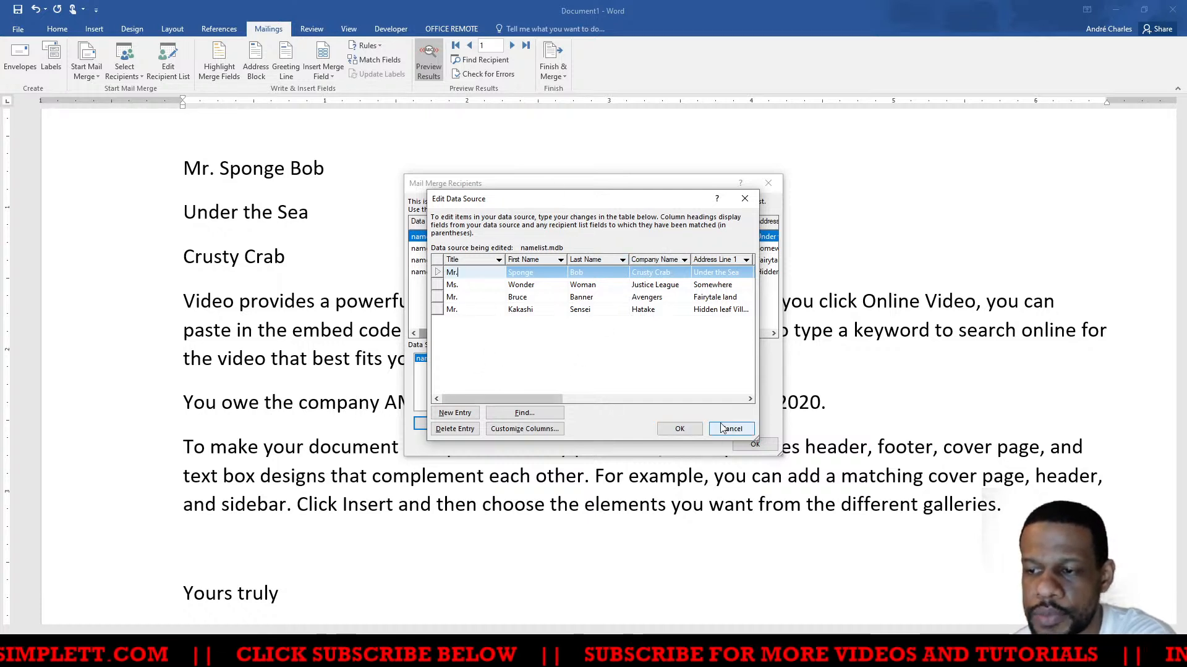
{"action": "left_click_drag", "start_coordinate": [668, 199], "coordinate": [859, 201]}
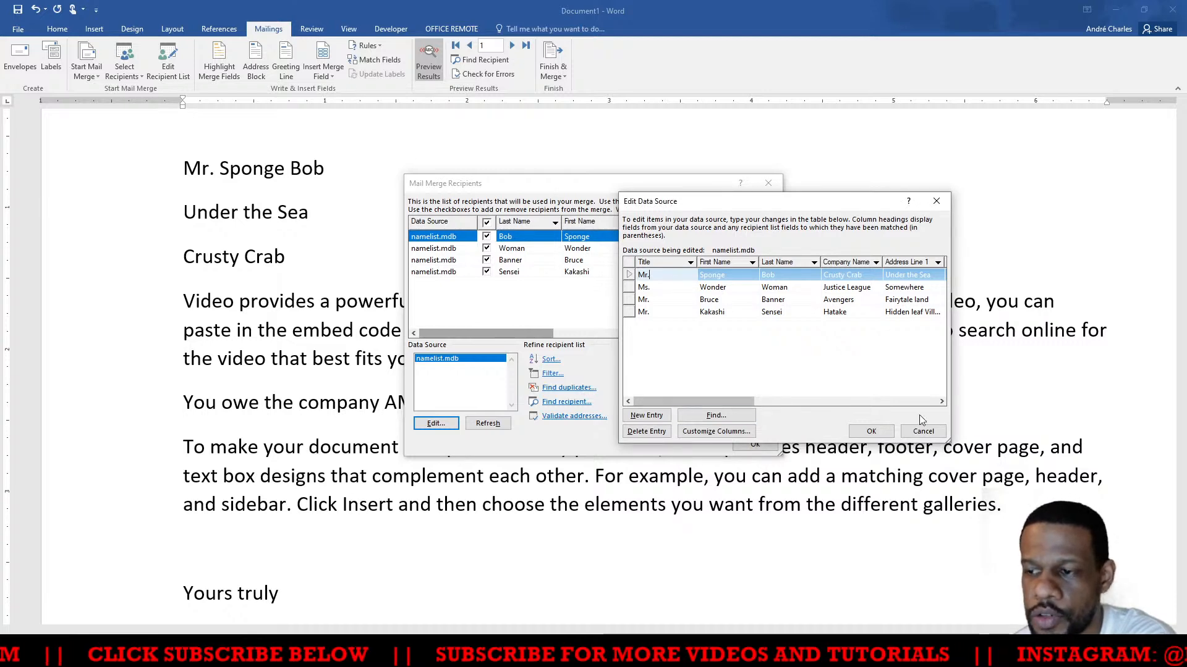
{"action": "left_click", "coordinate": [923, 431]}
{"action": "left_click", "coordinate": [750, 442]}
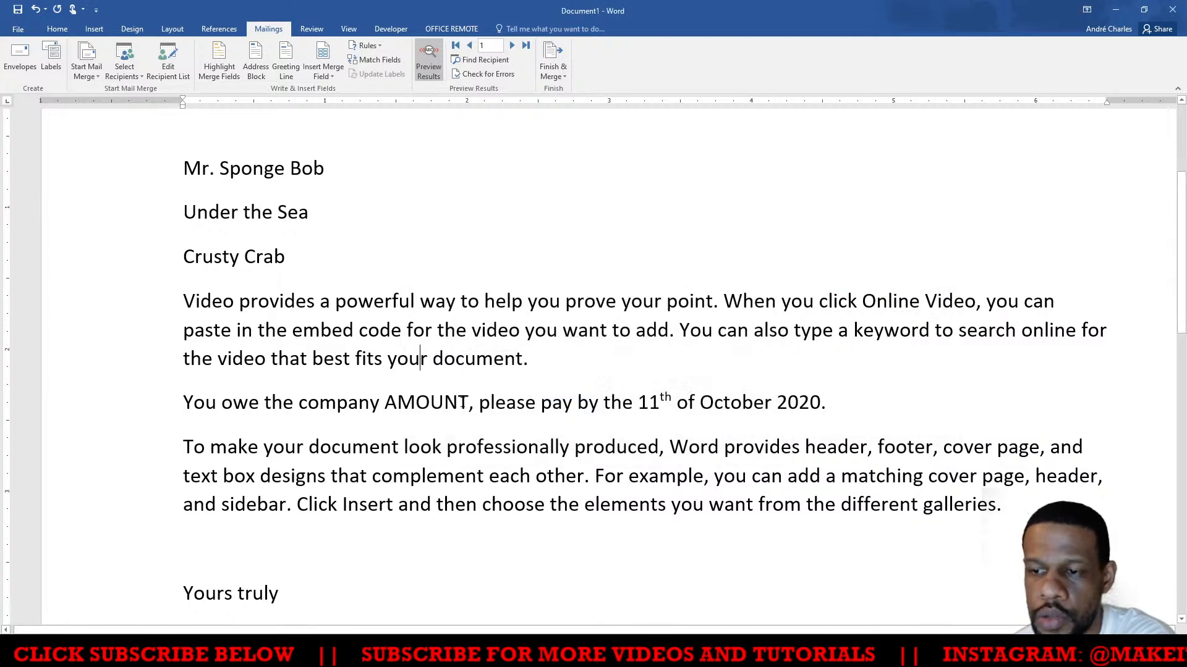
Select the AMOUNT placeholder in the letter and open the column customization of the namelist.mdb data source, saving its changes
{"action": "left_click_drag", "start_coordinate": [388, 399], "coordinate": [464, 405]}
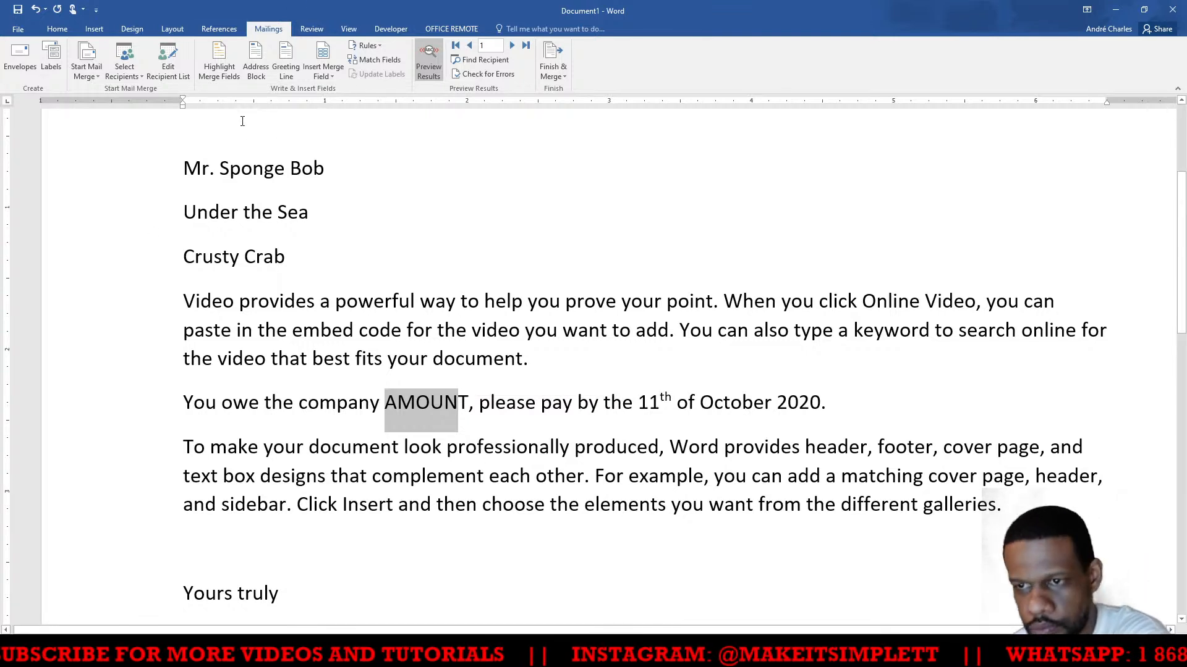
{"action": "left_click", "coordinate": [176, 71]}
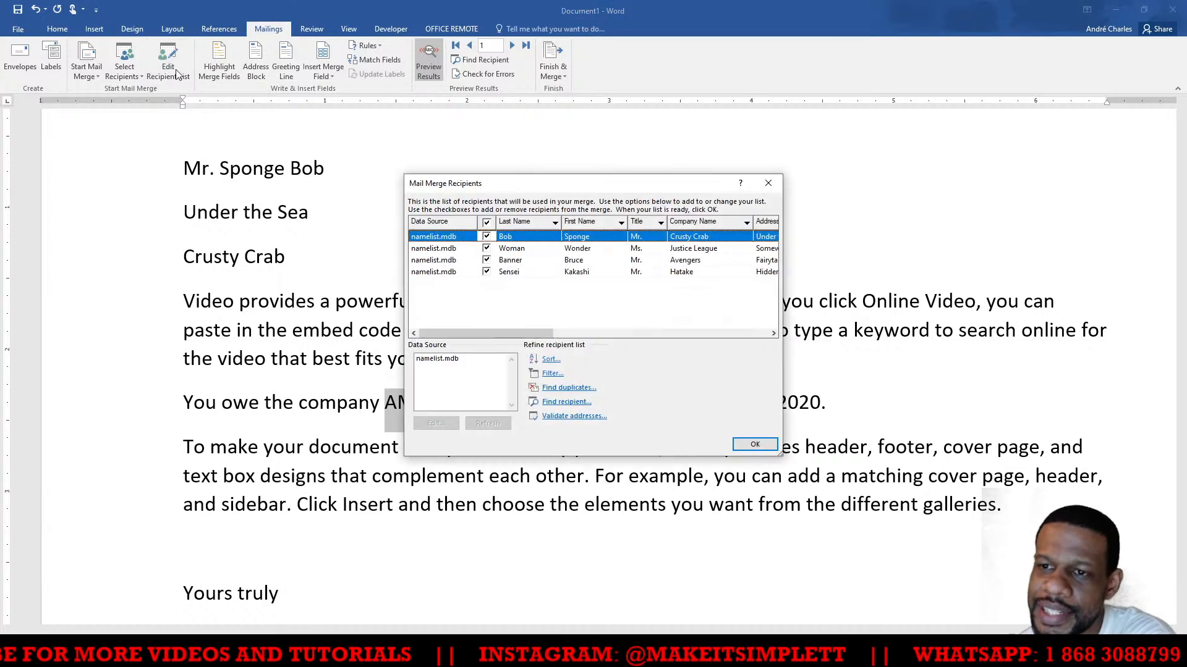
{"action": "left_click", "coordinate": [428, 360]}
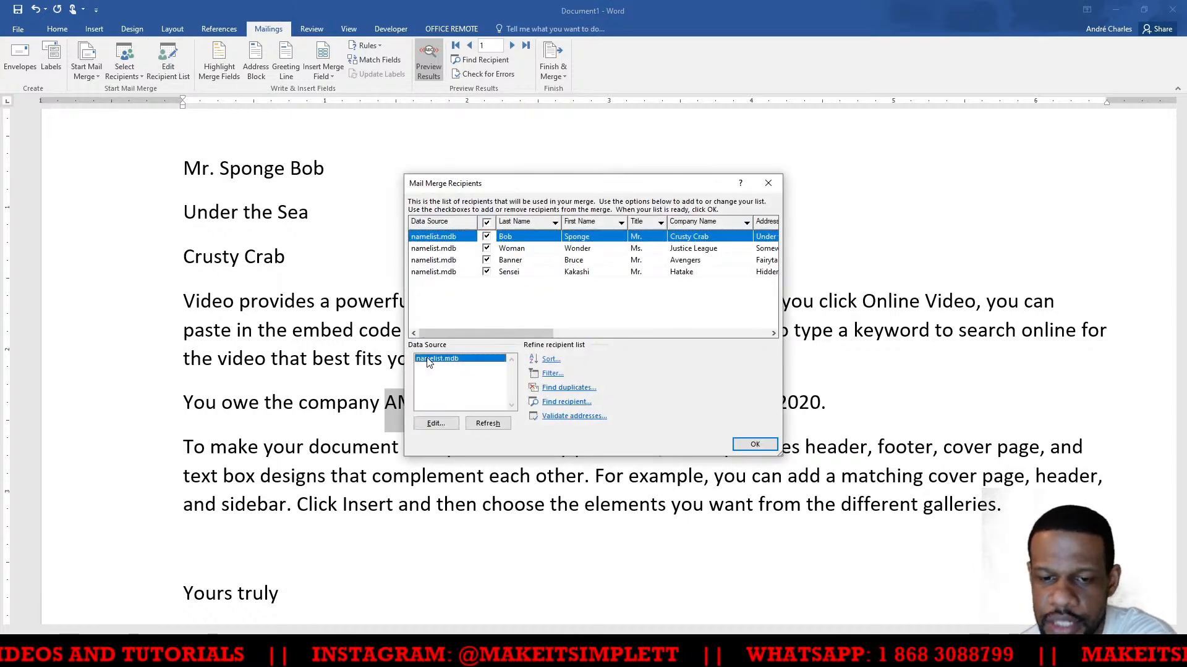
{"action": "left_click", "coordinate": [436, 424]}
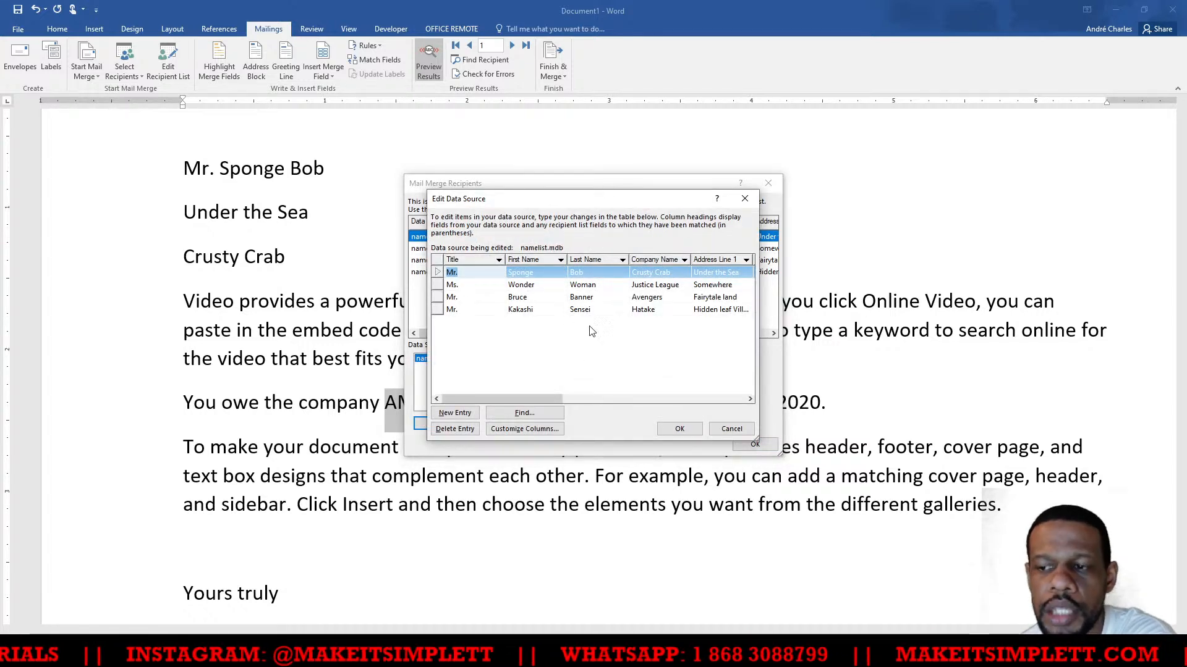
{"action": "left_click", "coordinate": [450, 272]}
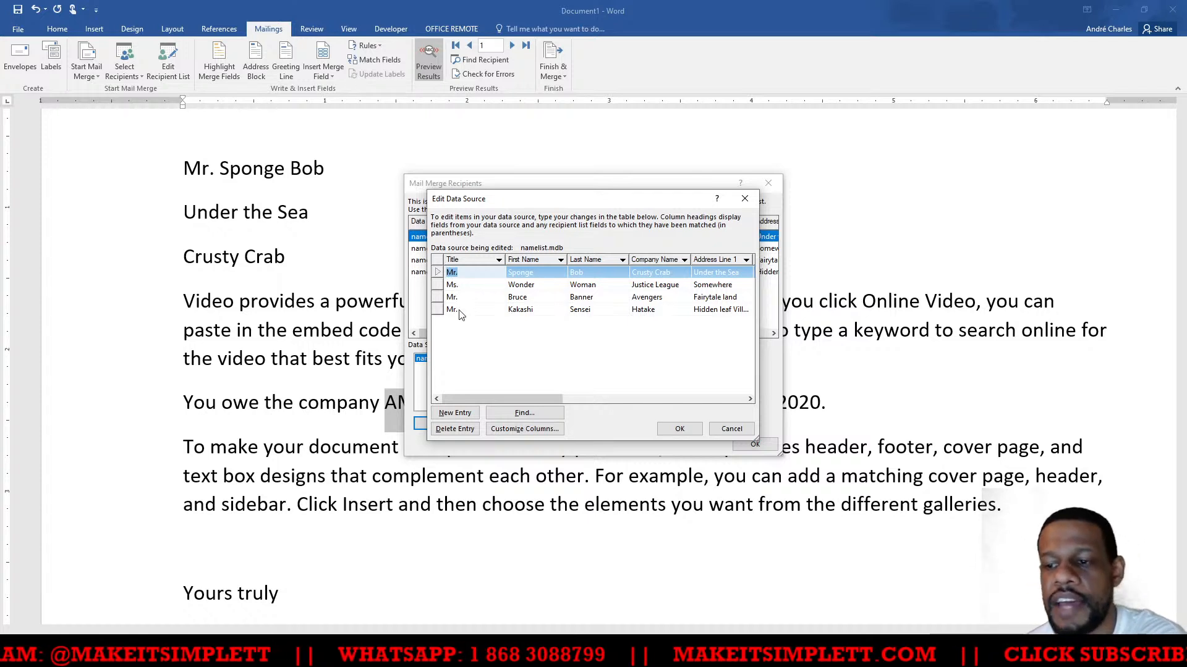
{"action": "left_click", "coordinate": [526, 429]}
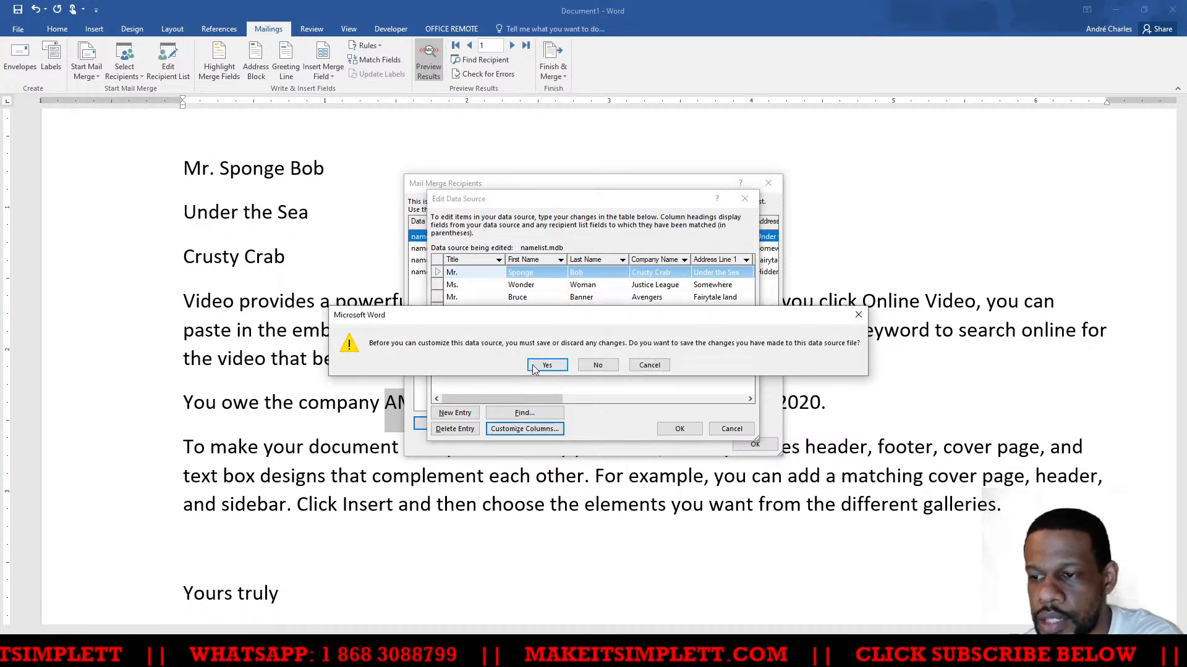
{"action": "left_click", "coordinate": [547, 366]}
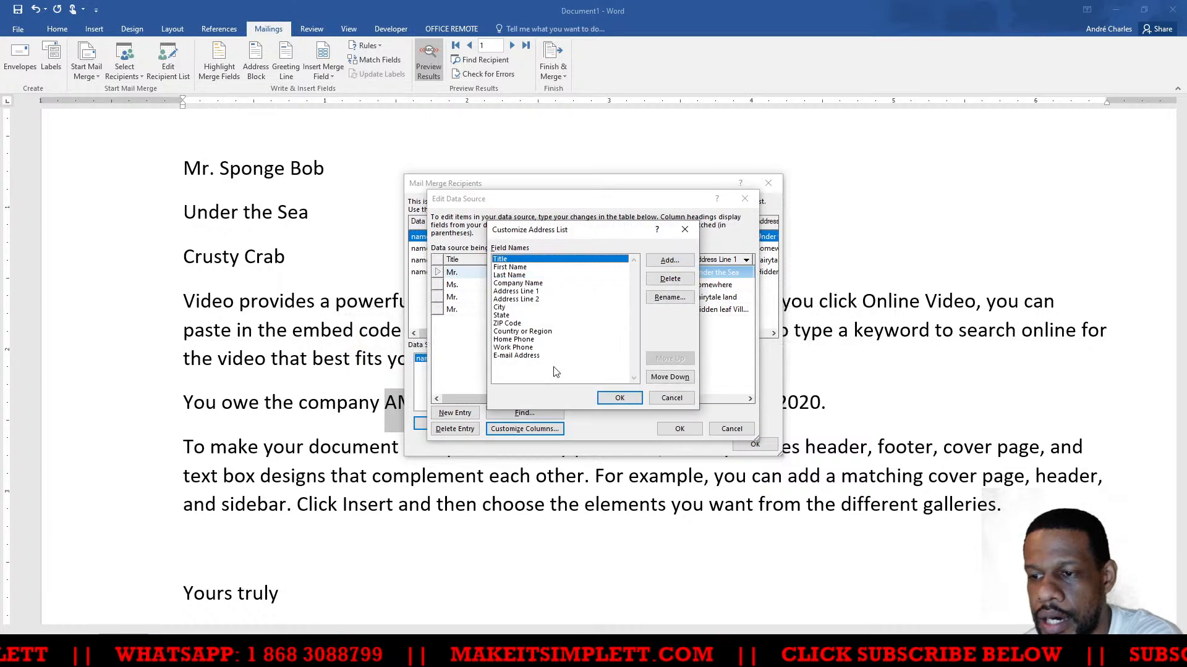
Delete the Address Line 2, City, State and ZIP Code fields from the address list
{"action": "left_click", "coordinate": [509, 300]}
{"action": "left_click", "coordinate": [670, 279]}
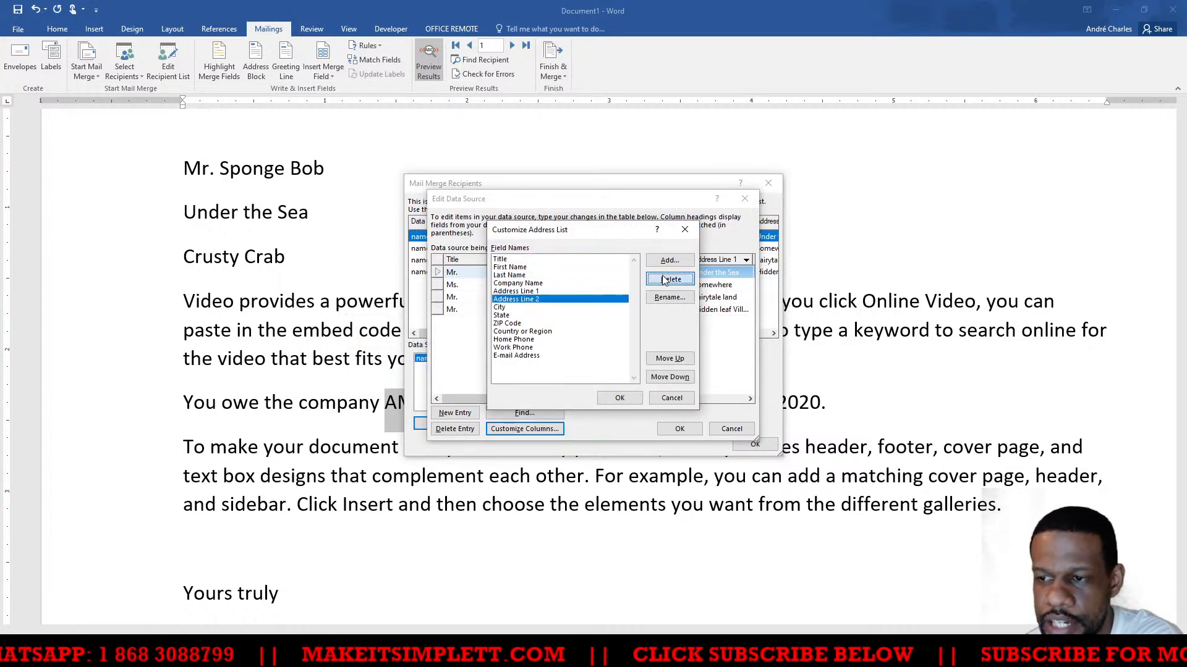
{"action": "left_click", "coordinate": [573, 365]}
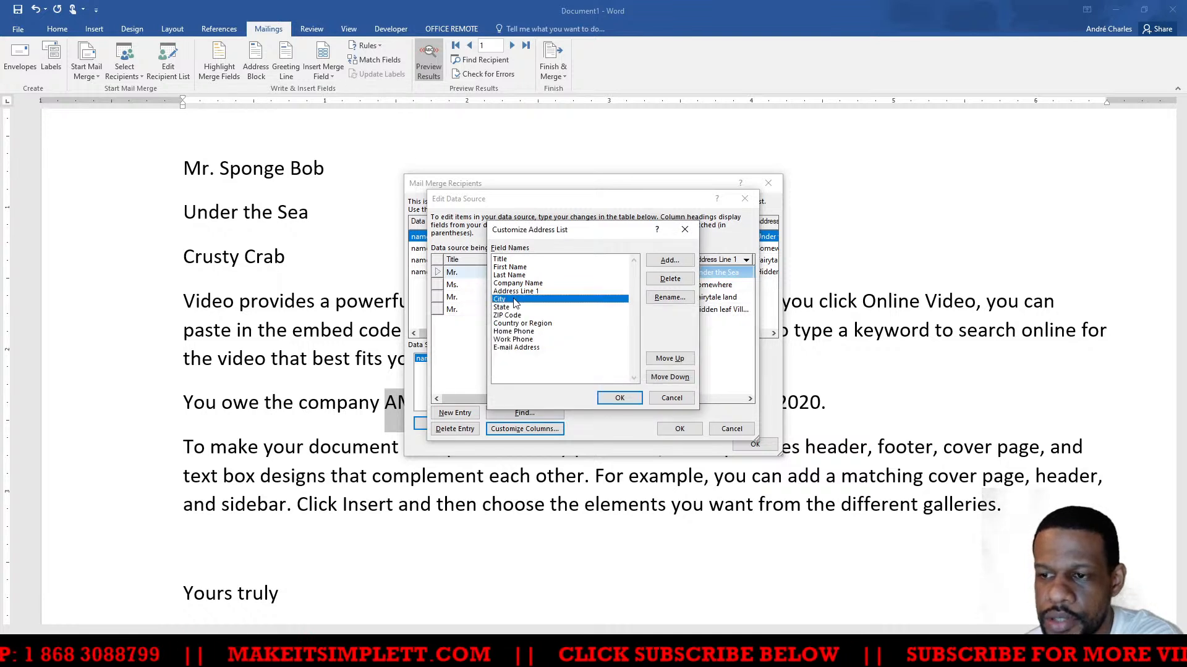
{"action": "left_click", "coordinate": [647, 285]}
{"action": "left_click", "coordinate": [573, 365]}
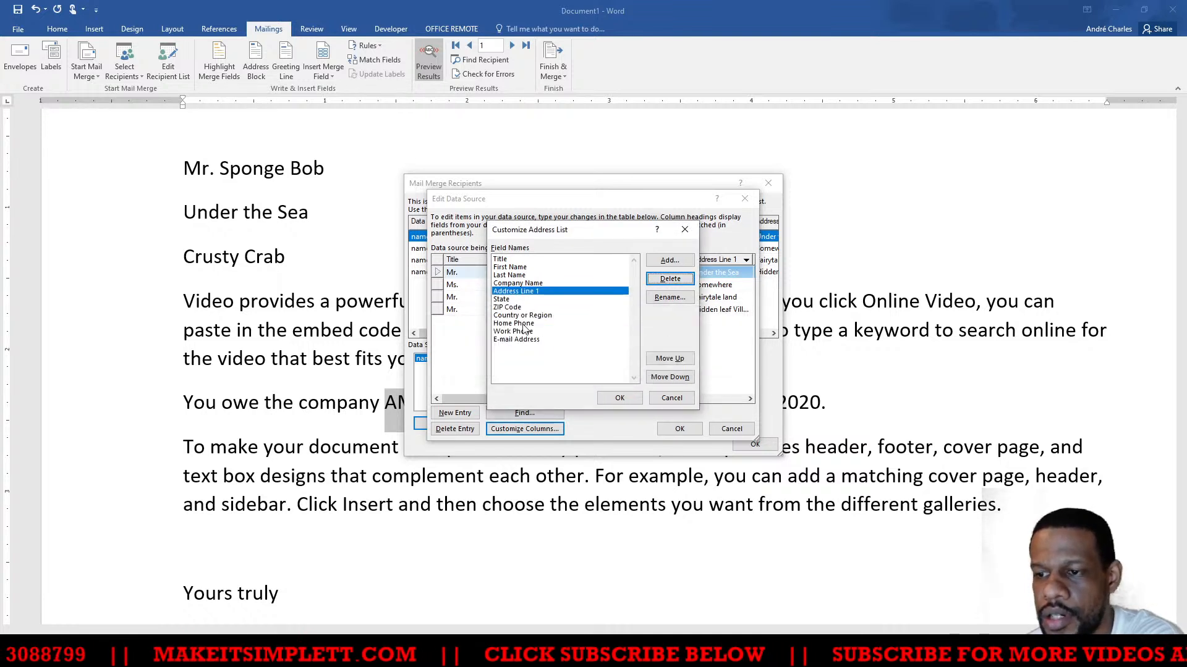
{"action": "left_click", "coordinate": [670, 279]}
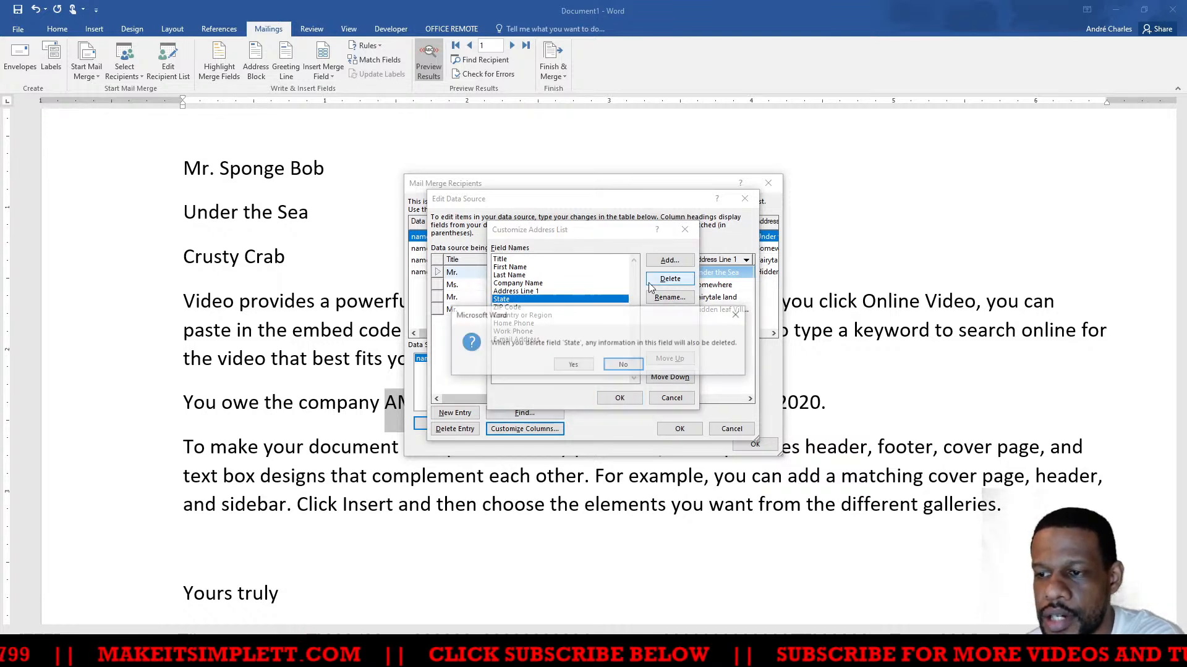
{"action": "left_click", "coordinate": [578, 364]}
{"action": "left_click", "coordinate": [519, 300]}
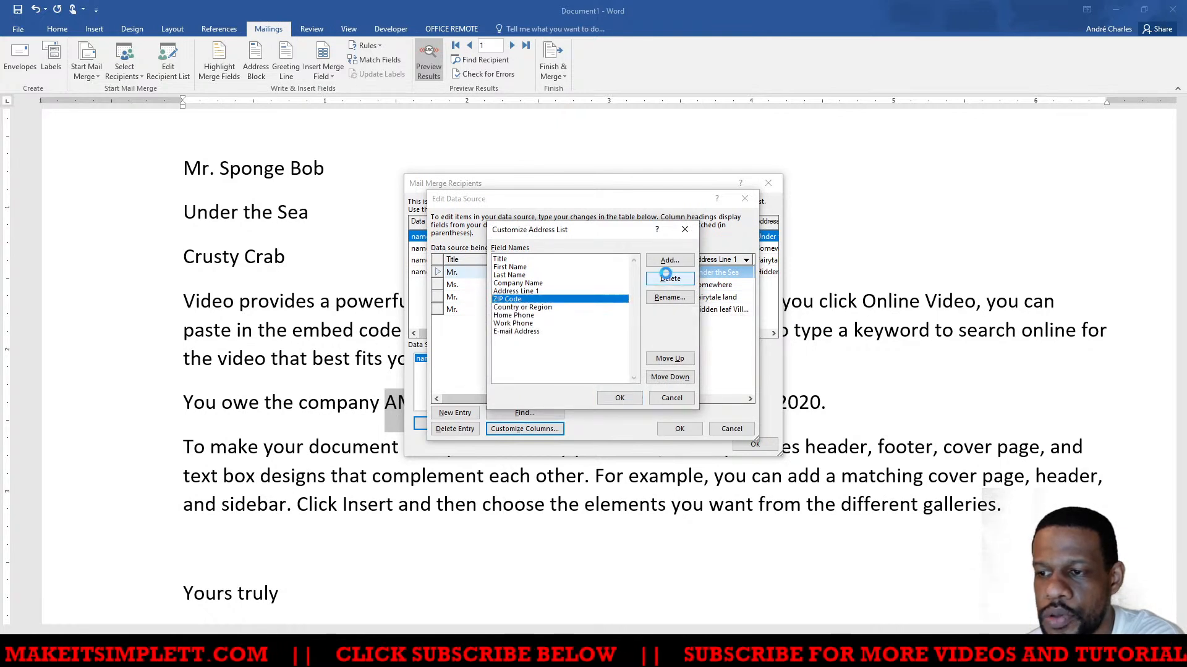
{"action": "left_click", "coordinate": [669, 278]}
{"action": "left_click", "coordinate": [573, 366]}
Delete the Country or Region, Home Phone and Work Phone fields from the address list
{"action": "left_click", "coordinate": [520, 301]}
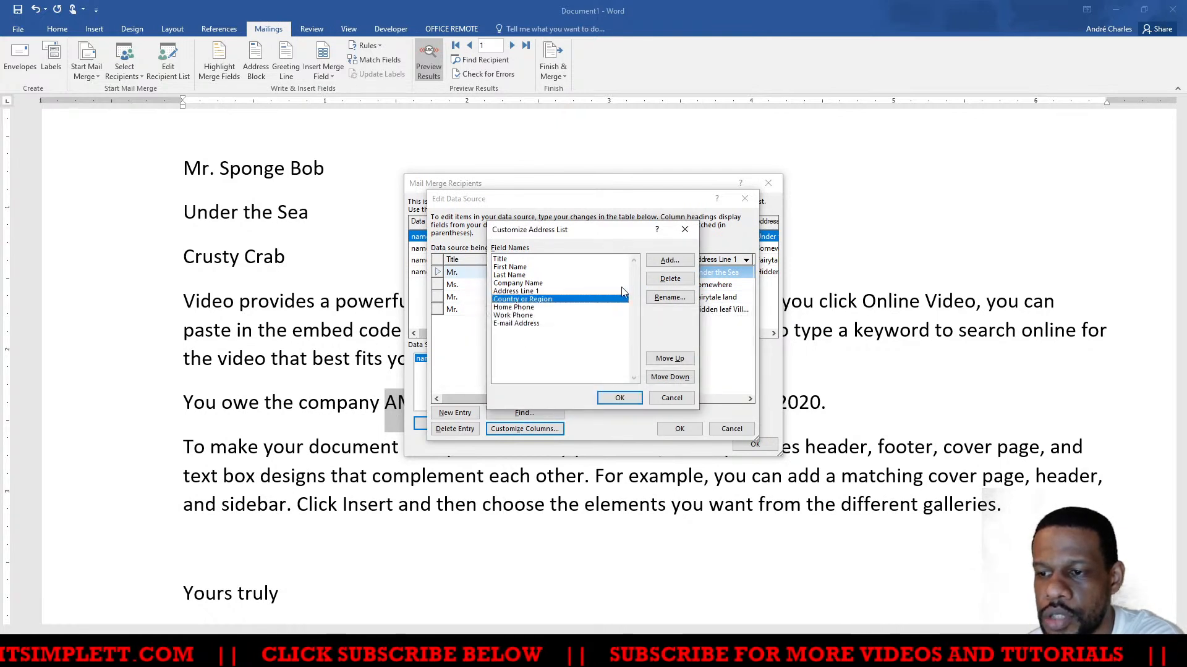
{"action": "left_click", "coordinate": [670, 279]}
{"action": "left_click", "coordinate": [572, 365]}
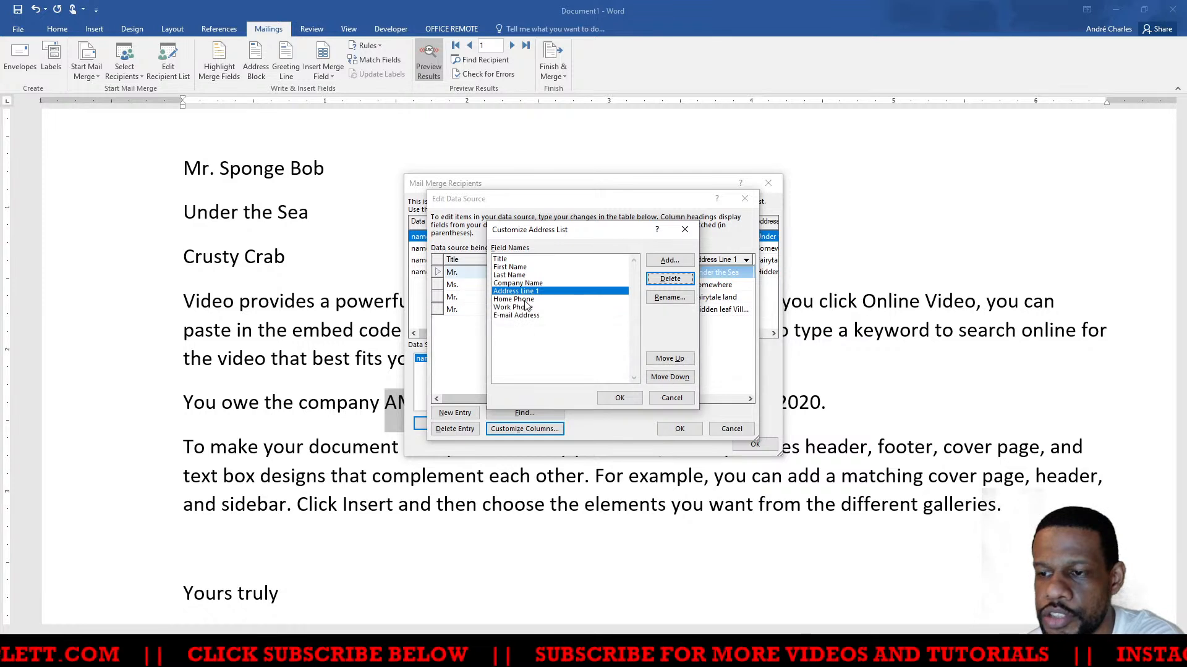
{"action": "left_click_drag", "start_coordinate": [524, 301], "coordinate": [537, 297]}
{"action": "left_click", "coordinate": [670, 278]}
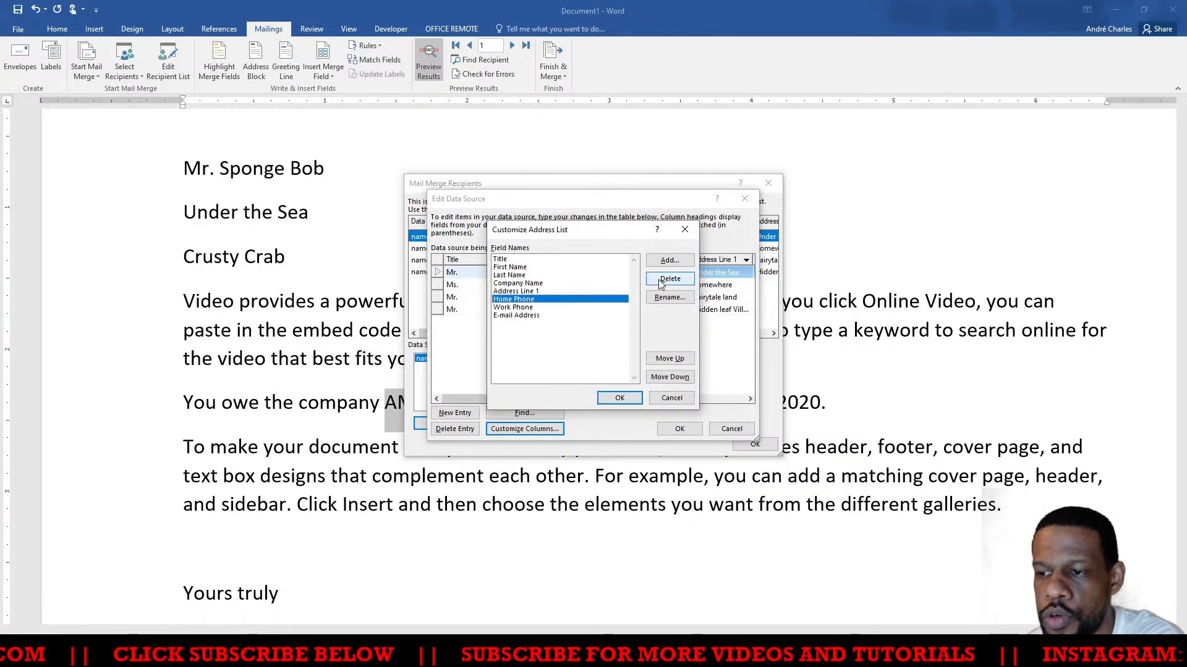
{"action": "left_click", "coordinate": [572, 365]}
{"action": "left_click", "coordinate": [519, 299]}
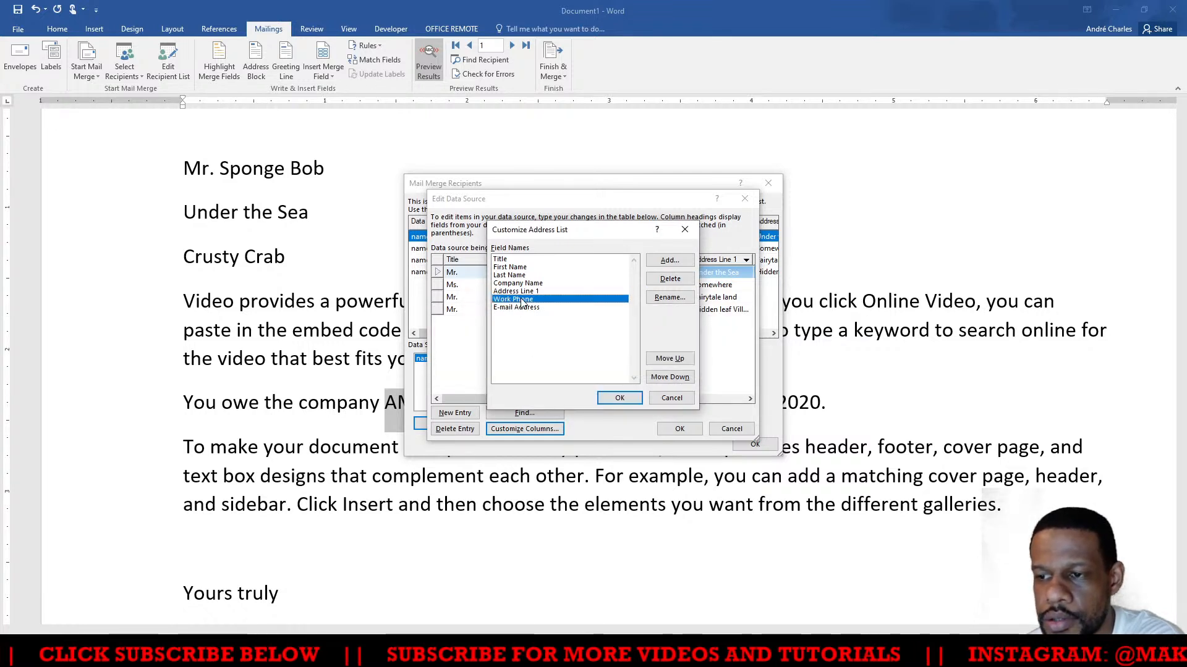
{"action": "left_click", "coordinate": [670, 278]}
{"action": "left_click", "coordinate": [581, 366]}
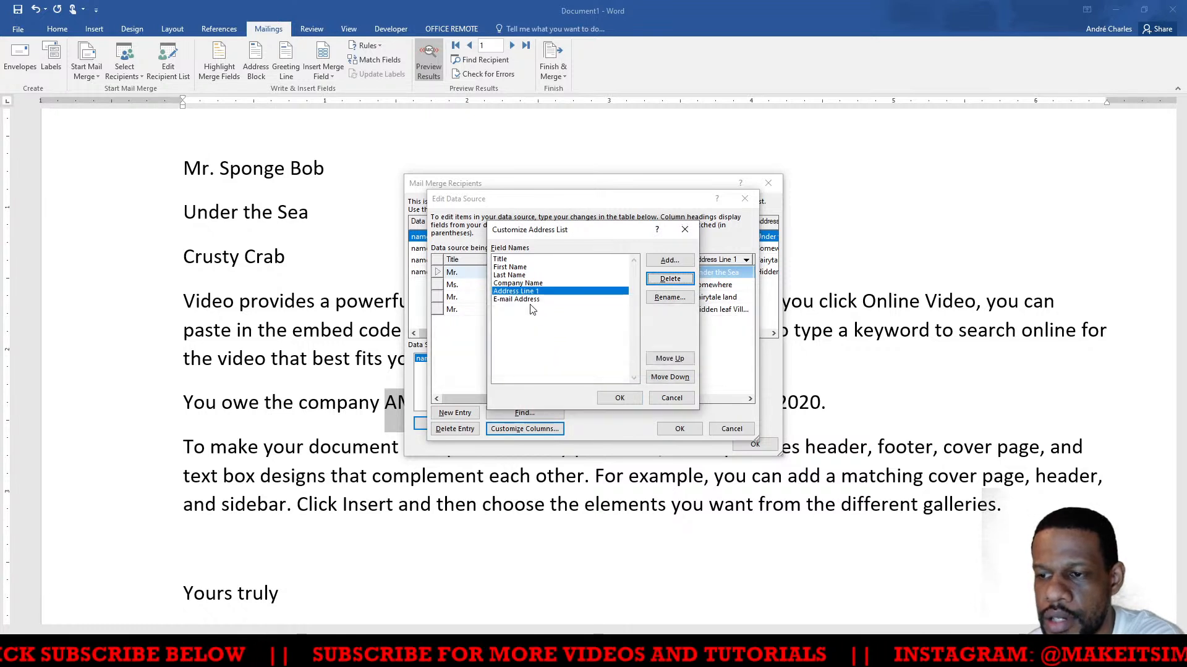
Delete the E-mail Address field from the address list
{"action": "left_click", "coordinate": [519, 300]}
{"action": "left_click", "coordinate": [673, 279]}
{"action": "left_click", "coordinate": [573, 365]}
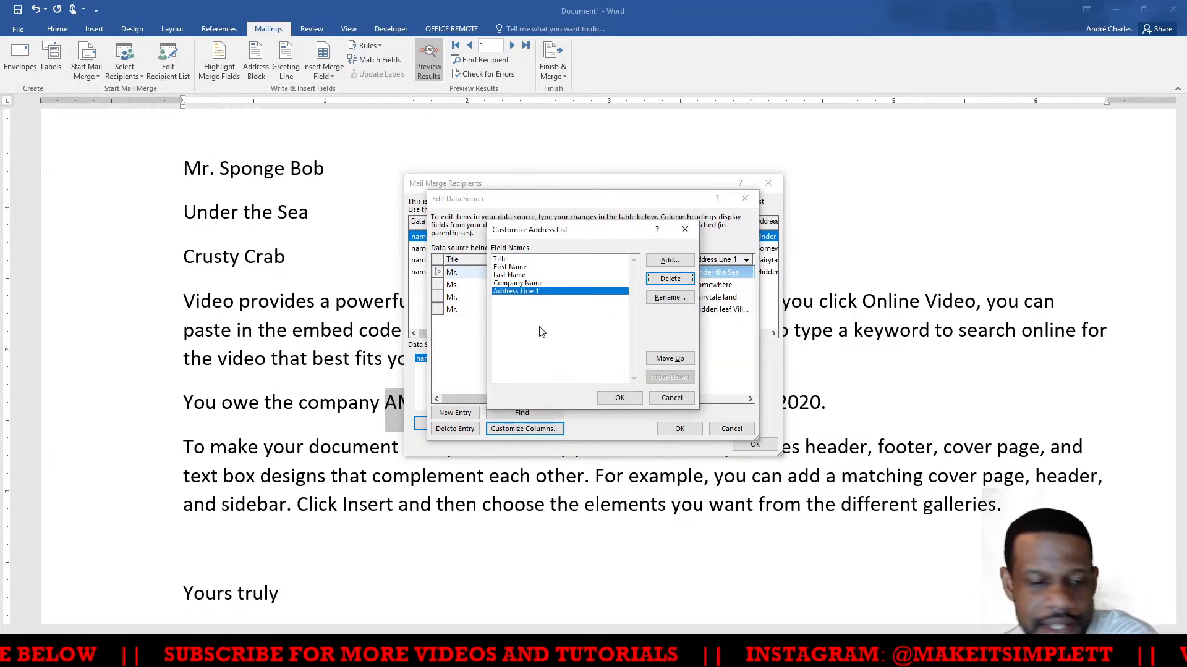
Add a field named Amount after Address Line 1 and apply the customized field list
{"action": "left_click", "coordinate": [546, 318]}
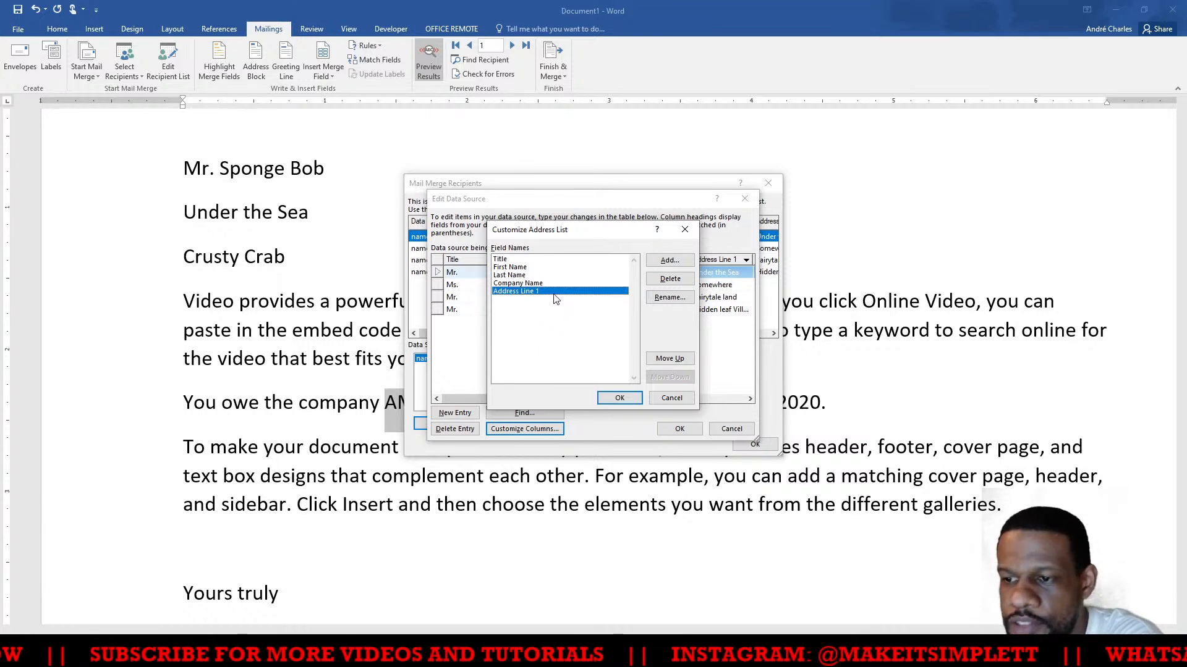
{"action": "left_click", "coordinate": [671, 264]}
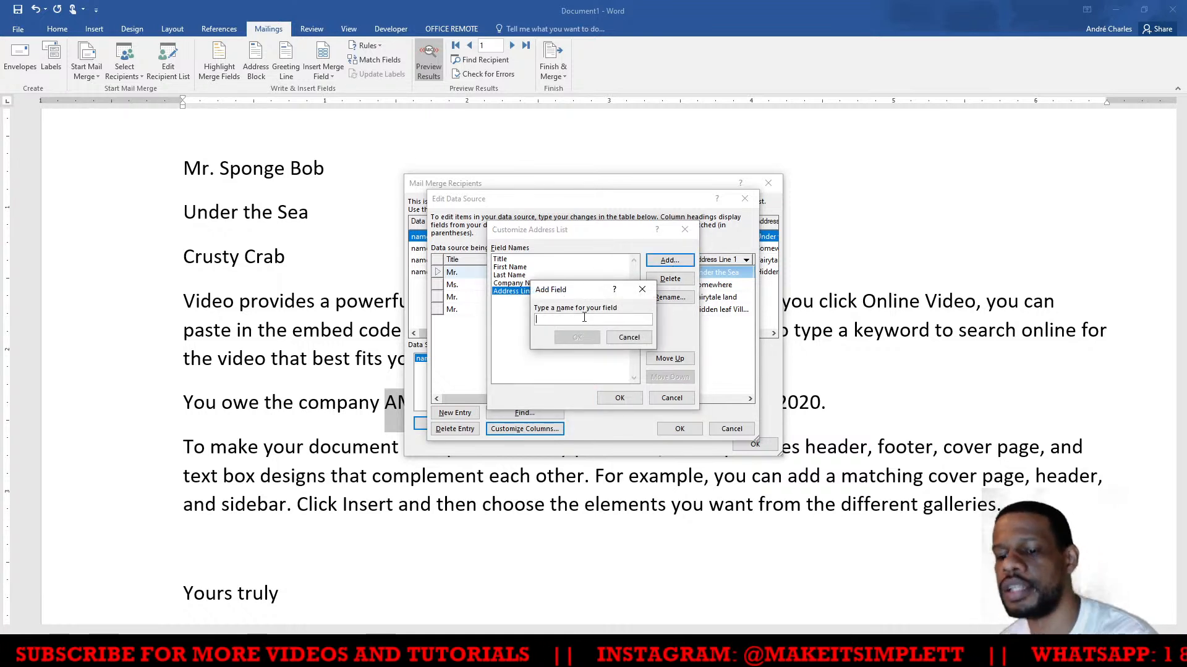
{"action": "type", "text": "Amount"}
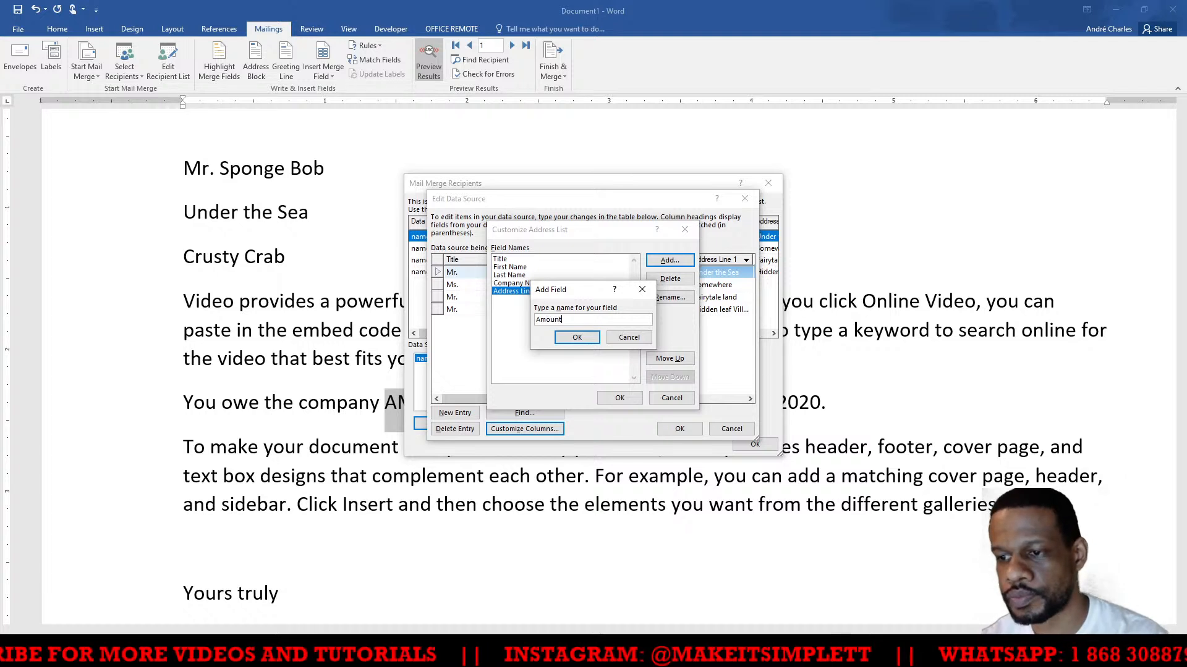
{"action": "key", "text": "Return"}
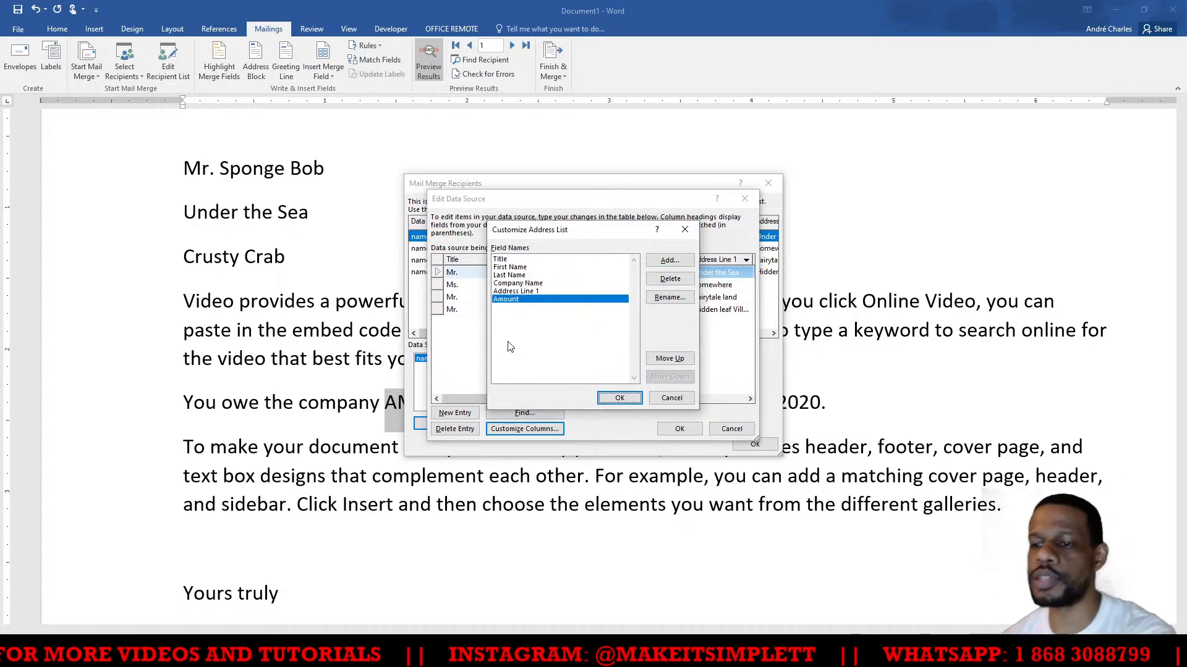
{"action": "left_click", "coordinate": [607, 398]}
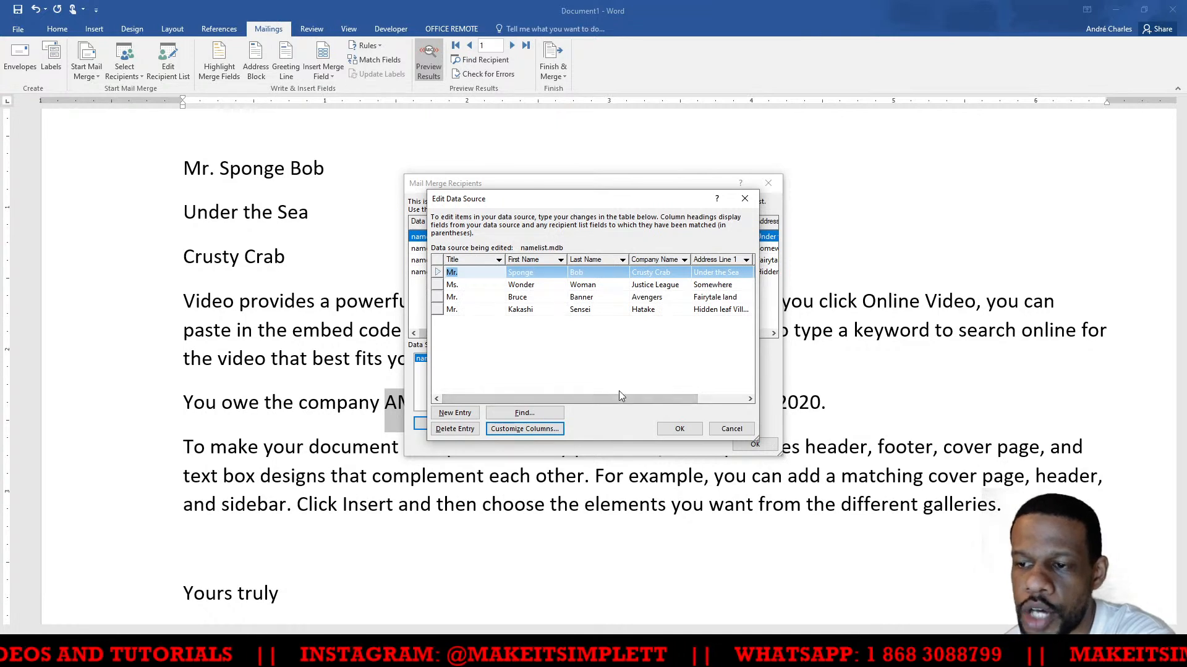
Fill in the Amount column for the four recipients in order with $400, $500, $250 and $425, and review the completed entries
{"action": "left_click_drag", "start_coordinate": [618, 398], "coordinate": [665, 399]}
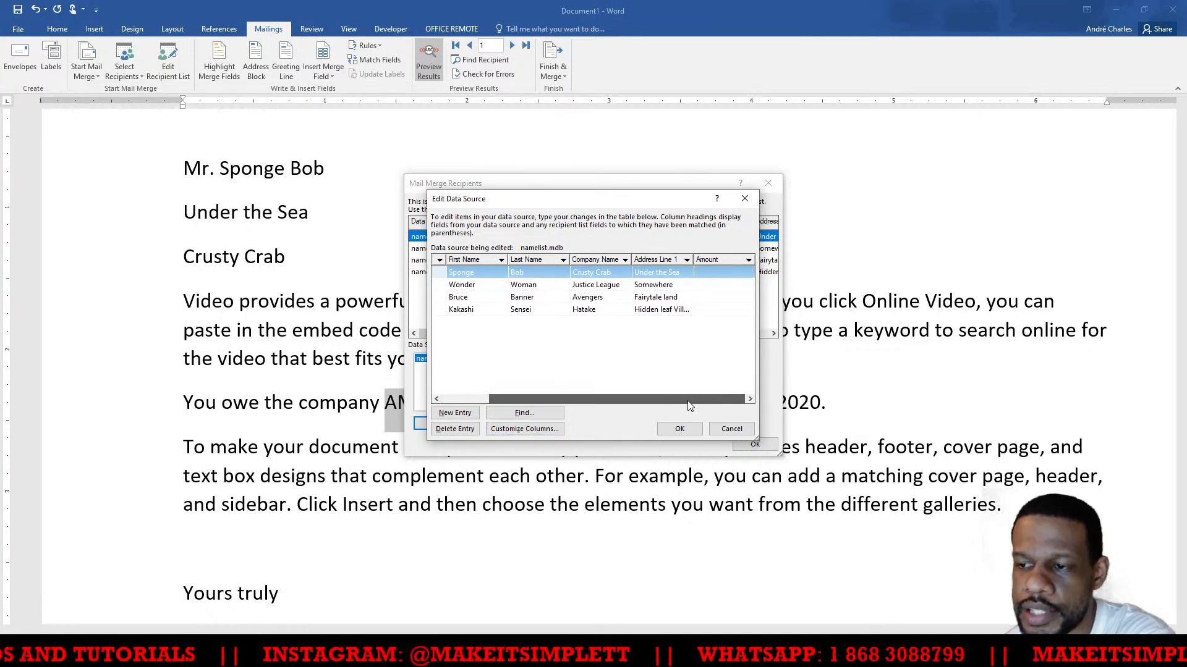
{"action": "left_click", "coordinate": [713, 271]}
{"action": "left_click", "coordinate": [714, 271]}
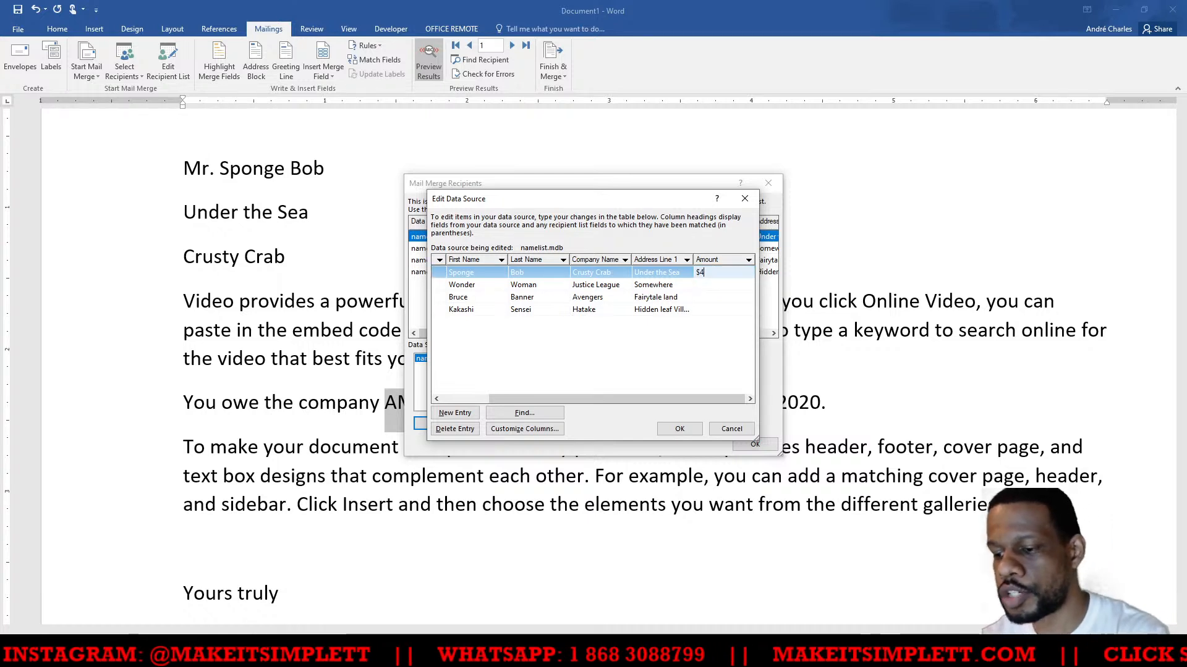
{"action": "left_click", "coordinate": [707, 284]}
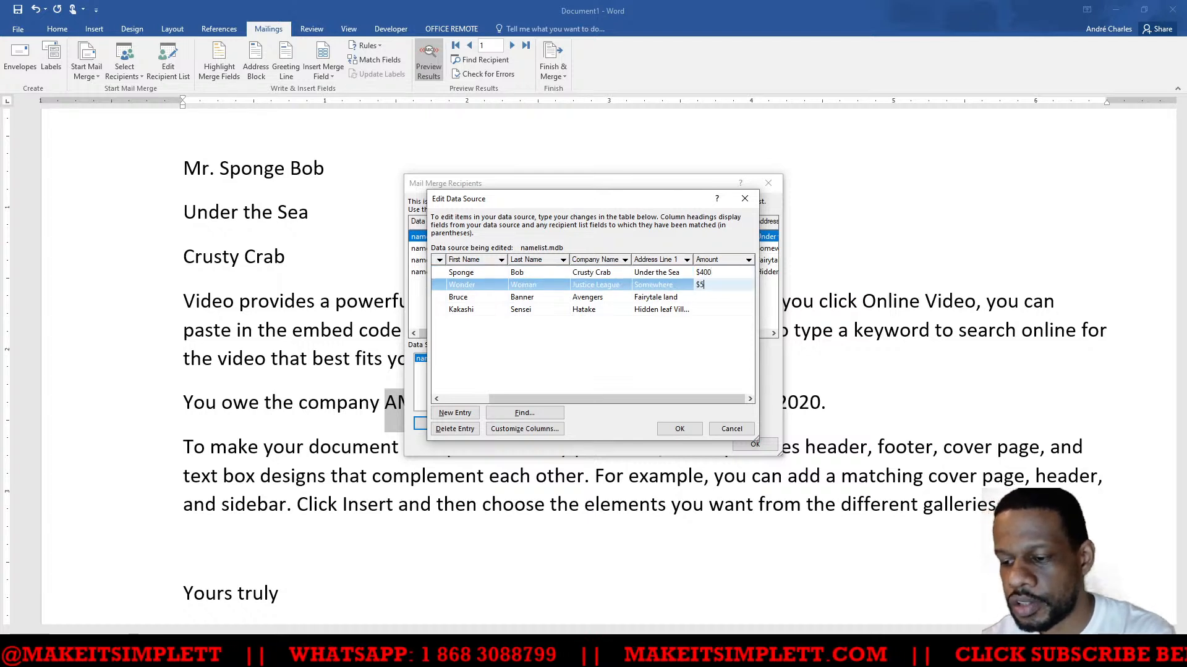
{"action": "left_click", "coordinate": [705, 296]}
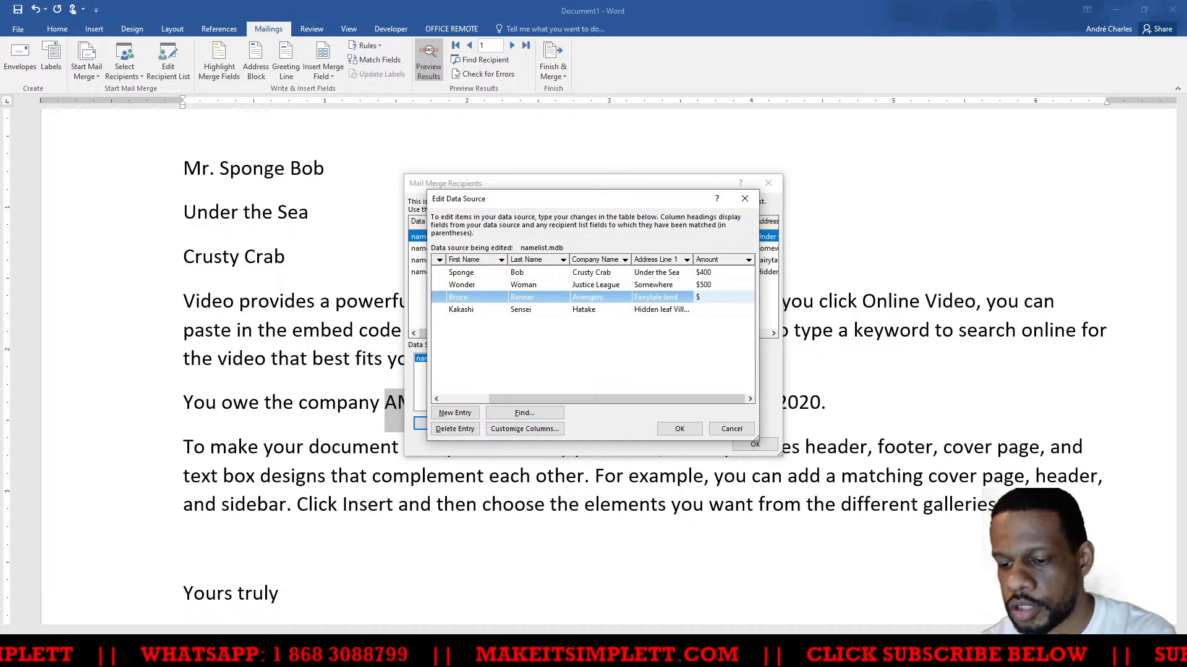
{"action": "left_click", "coordinate": [710, 309]}
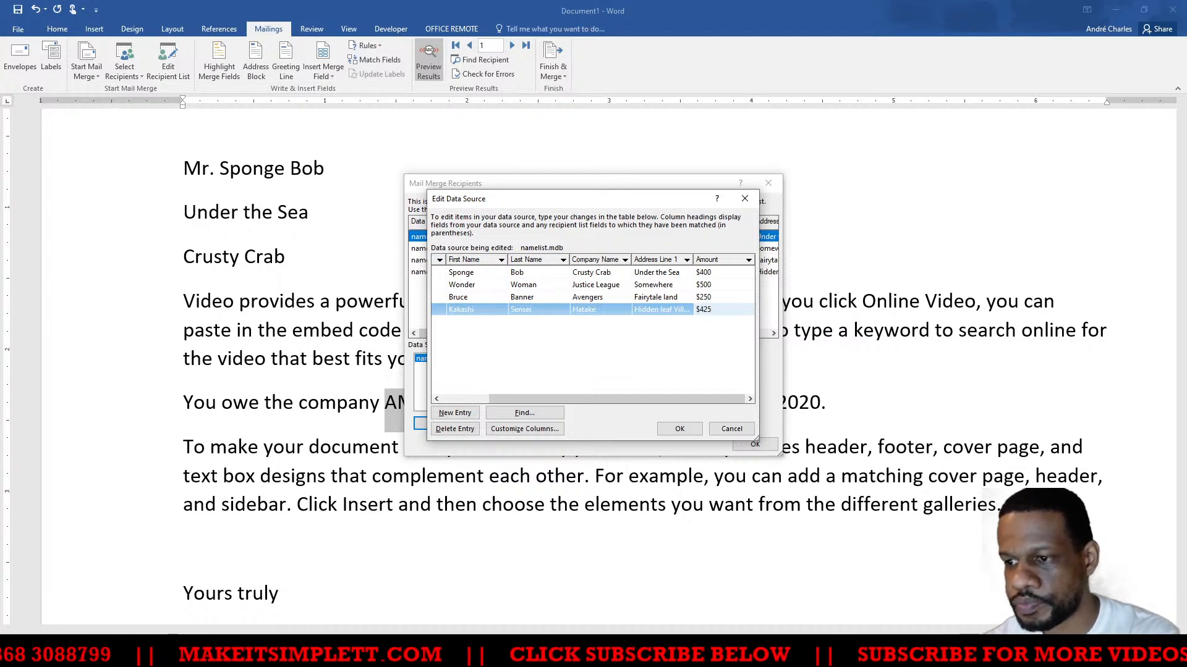
{"action": "left_click_drag", "start_coordinate": [707, 399], "coordinate": [613, 402]}
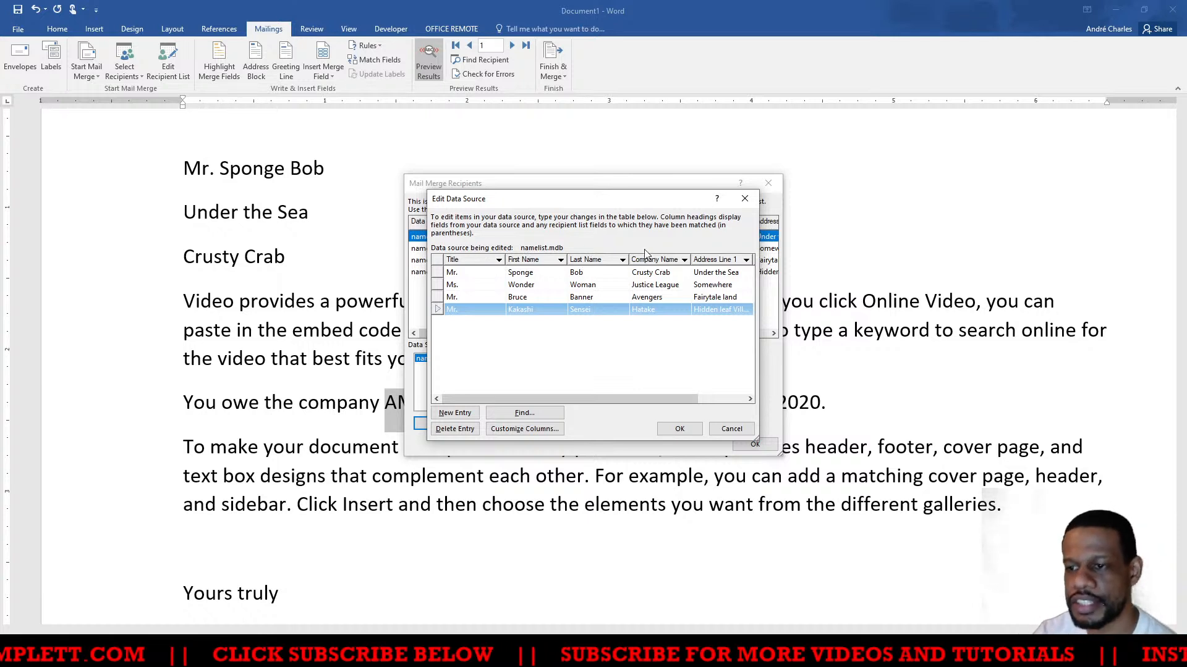
{"action": "left_click_drag", "start_coordinate": [627, 399], "coordinate": [695, 399]}
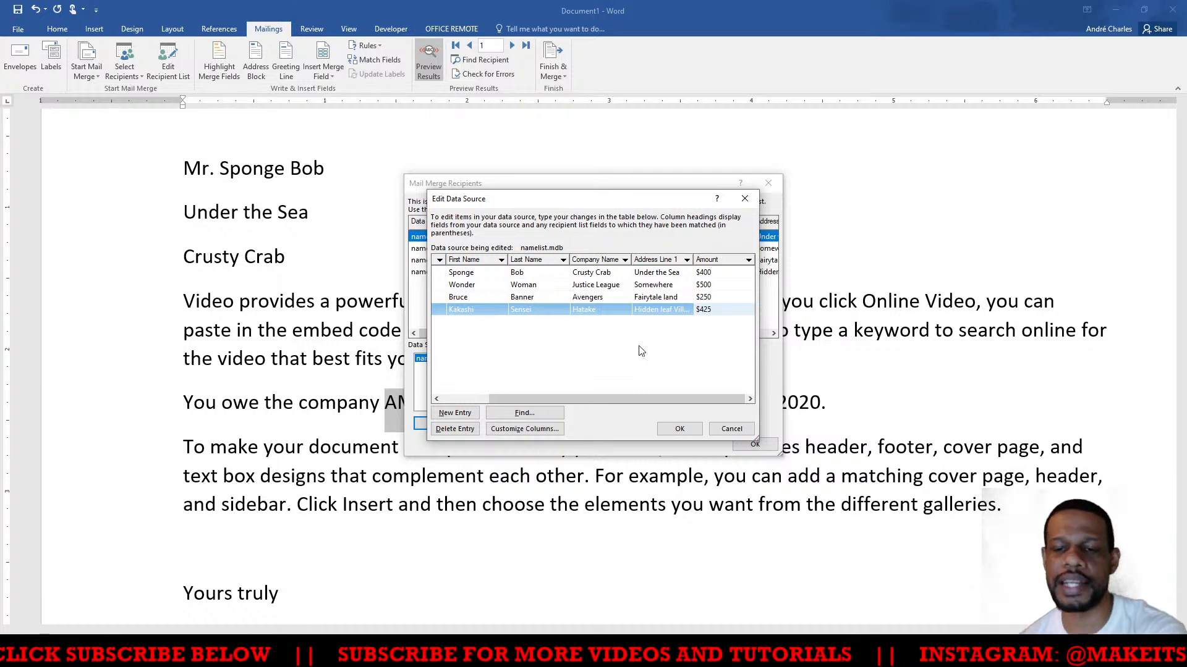
Save the edited entries to namelist.mdb and close the recipient list
{"action": "left_click", "coordinate": [679, 431]}
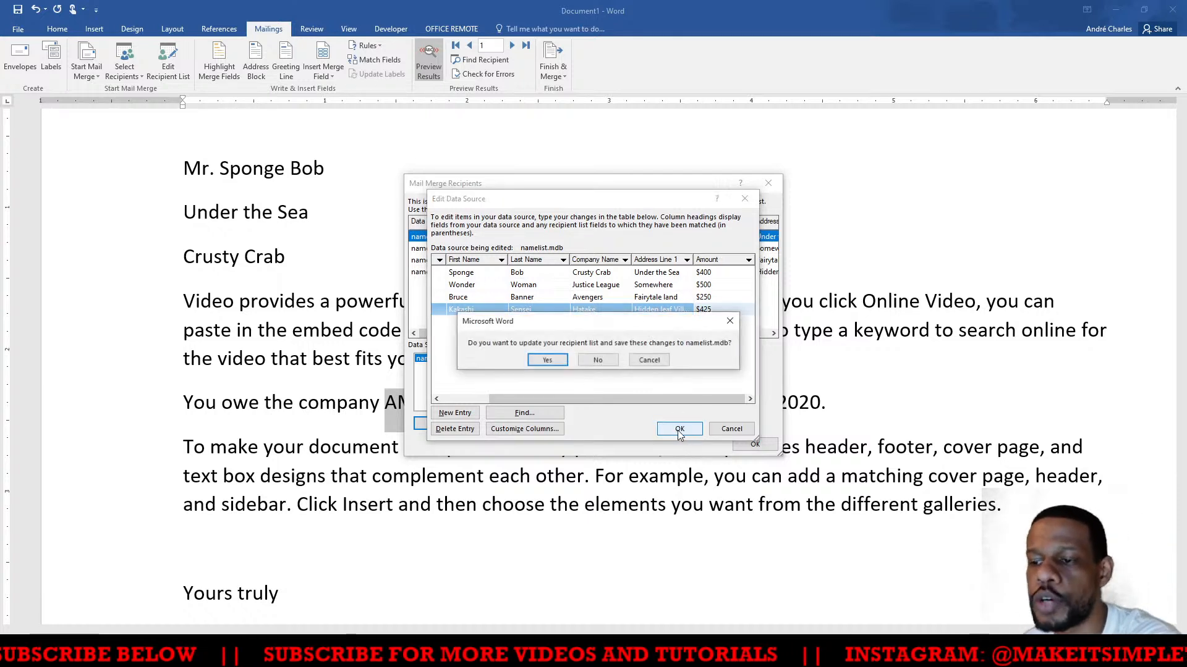
{"action": "left_click", "coordinate": [545, 362]}
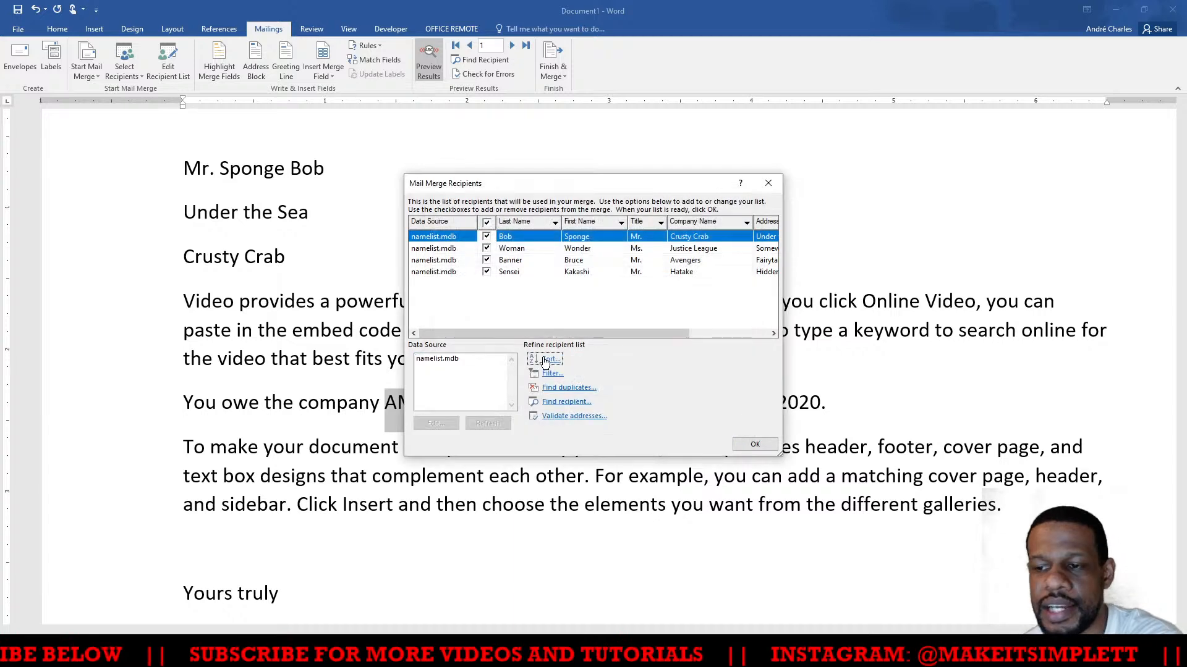
{"action": "left_click_drag", "start_coordinate": [648, 332], "coordinate": [596, 340]}
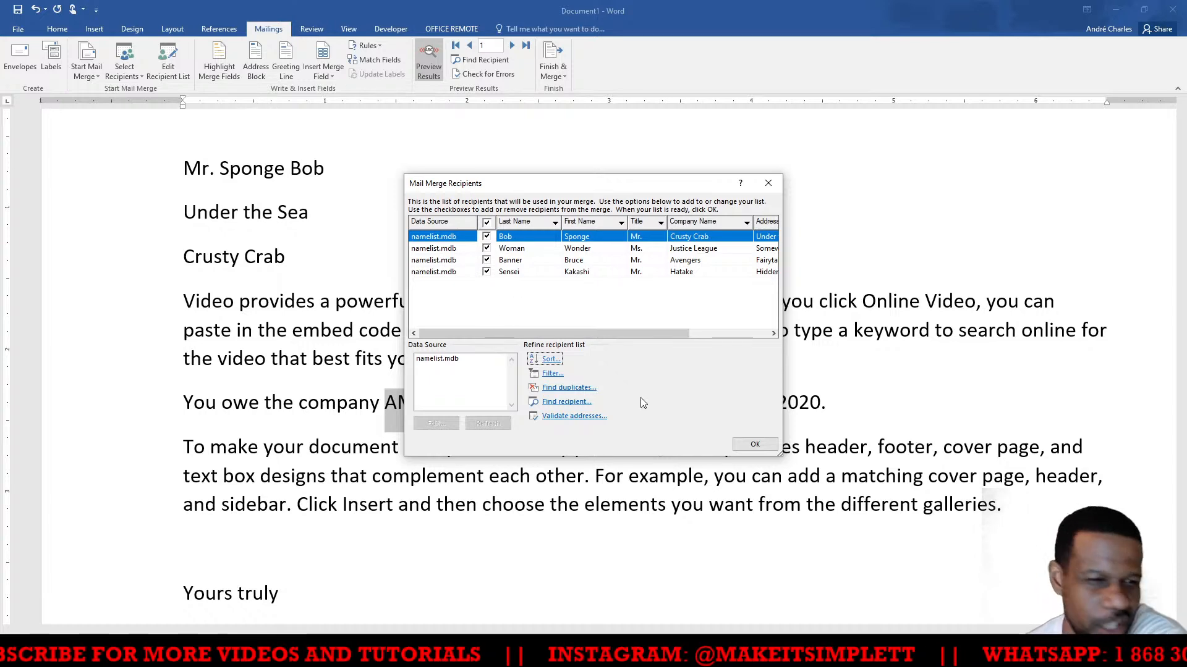
{"action": "left_click", "coordinate": [744, 449]}
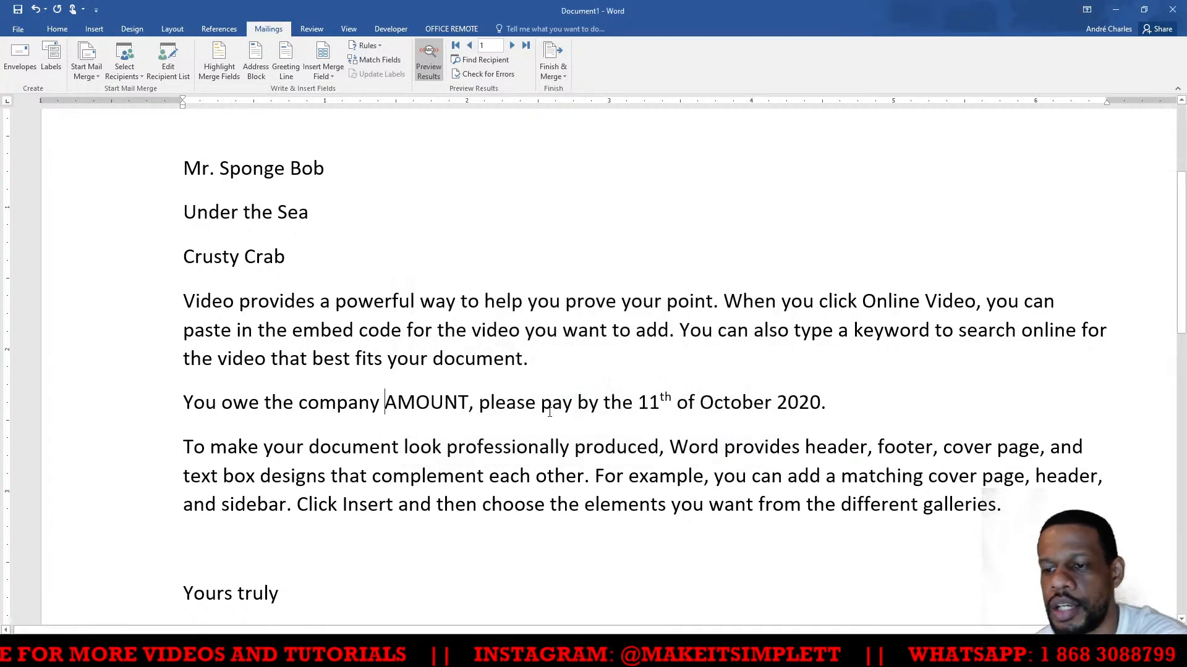
Turn off the results preview and replace the AMOUNT placeholder in the letter with the Amount merge field
{"action": "left_click_drag", "start_coordinate": [386, 405], "coordinate": [470, 411]}
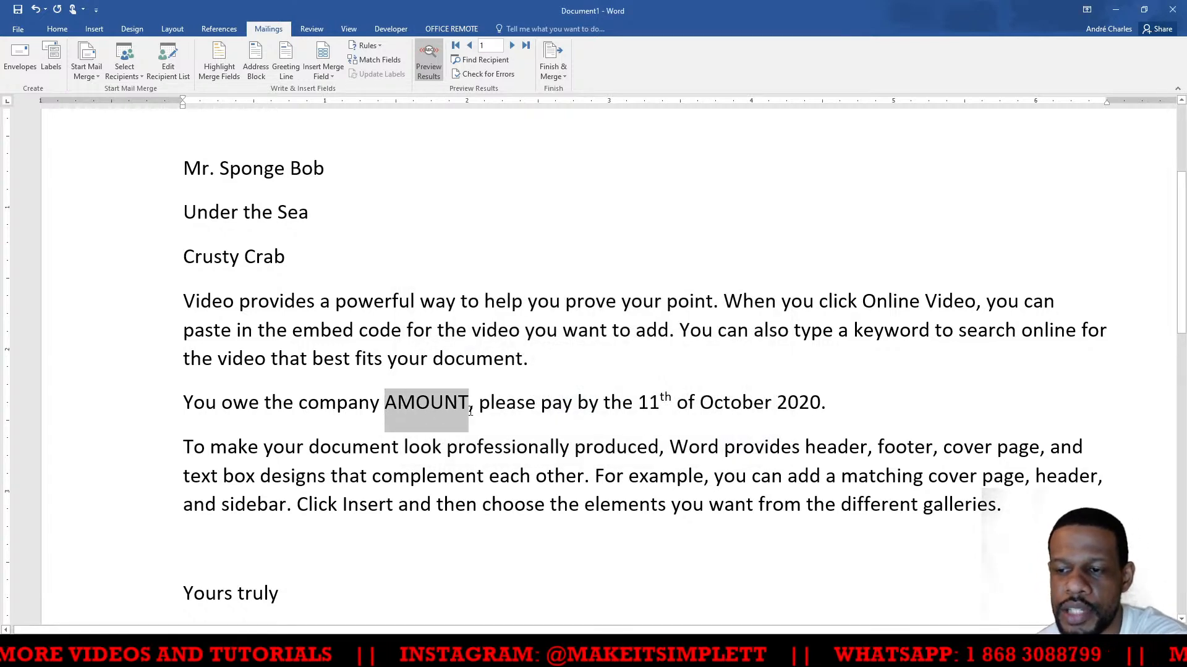
{"action": "left_click", "coordinate": [429, 61]}
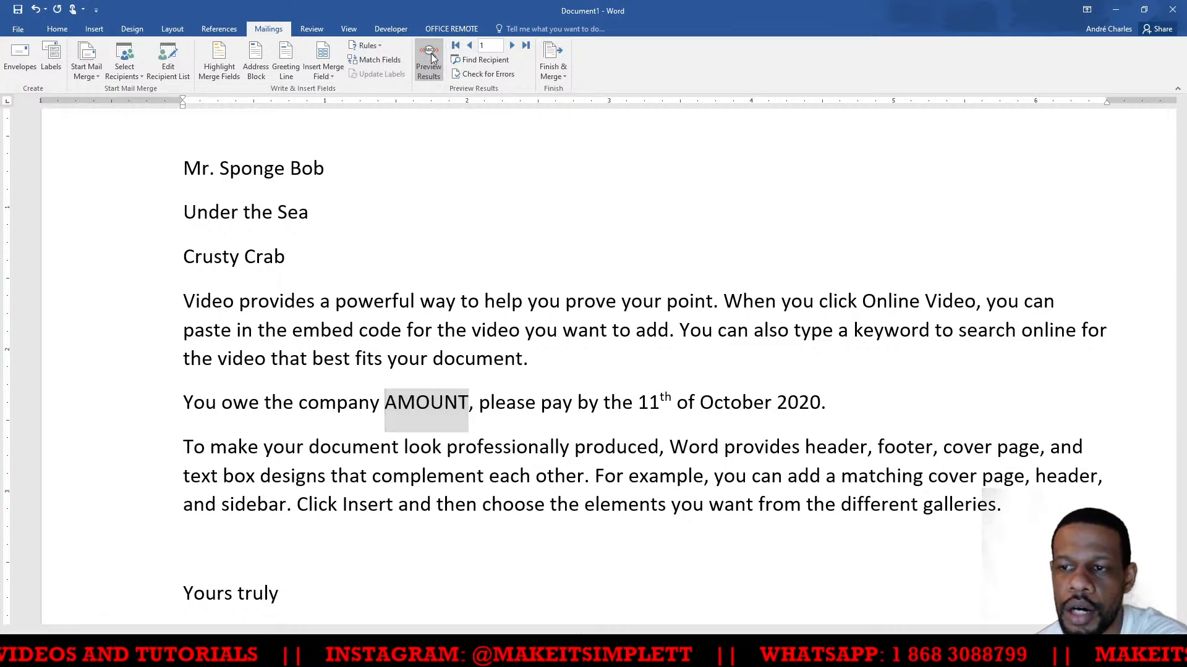
{"action": "left_click_drag", "start_coordinate": [384, 403], "coordinate": [469, 408]}
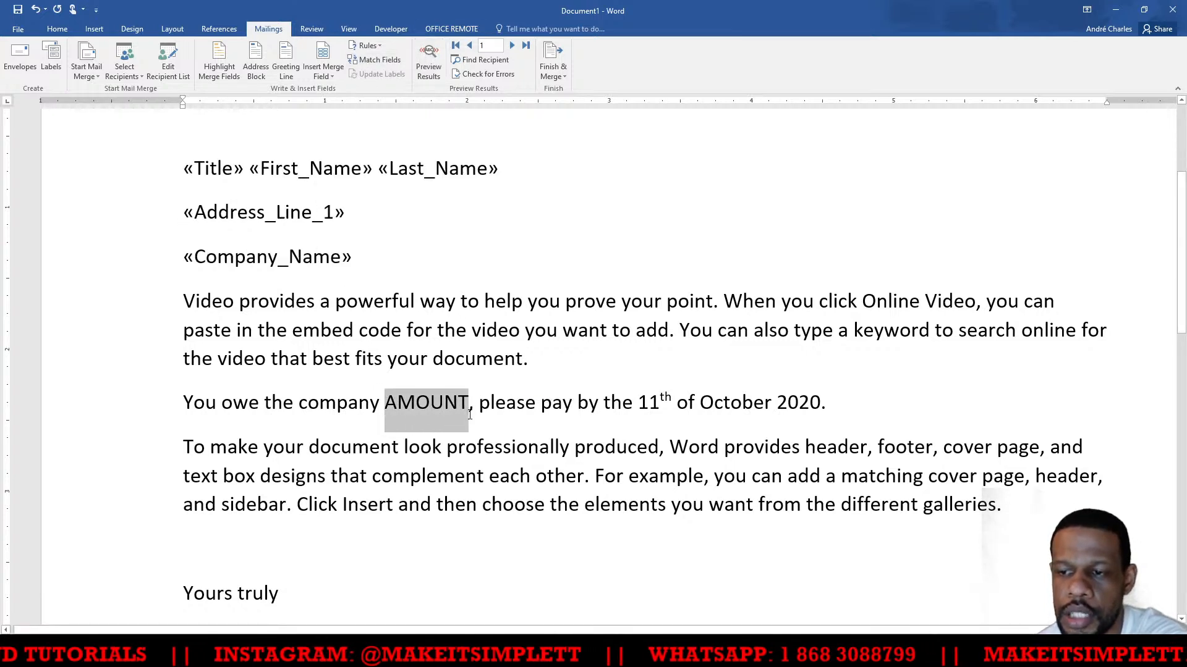
{"action": "left_click", "coordinate": [329, 76]}
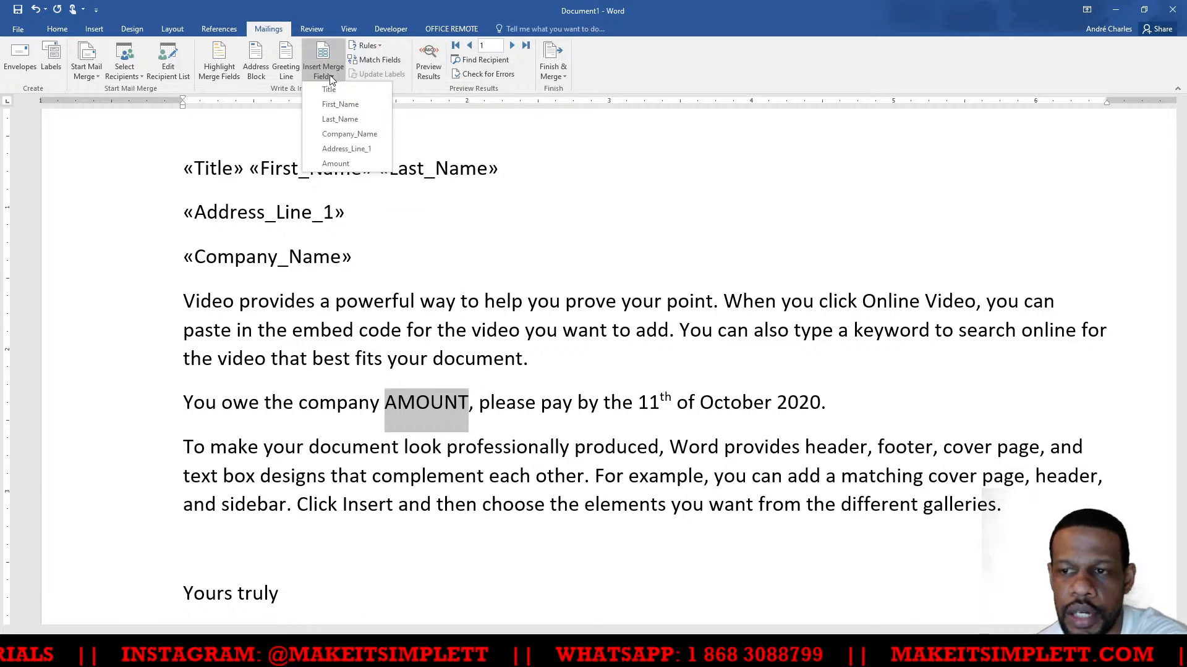
{"action": "left_click", "coordinate": [335, 164]}
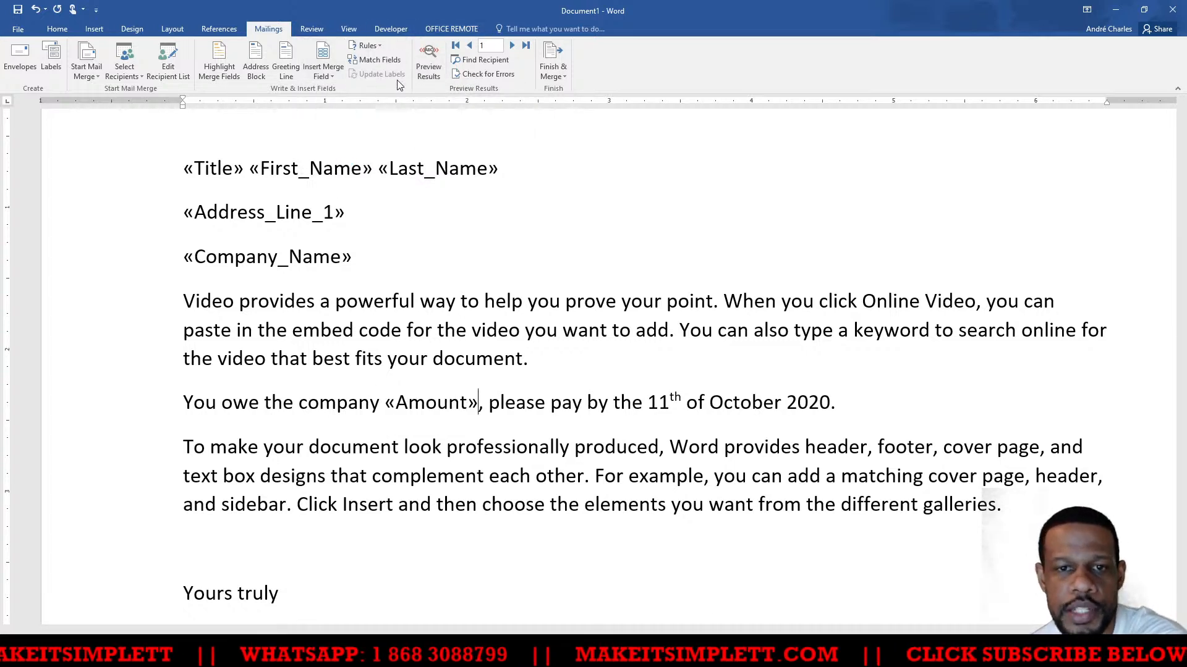
Preview the merged letters, advancing to the fourth recipient and going back to the second to check the inserted amounts
{"action": "left_click", "coordinate": [431, 59]}
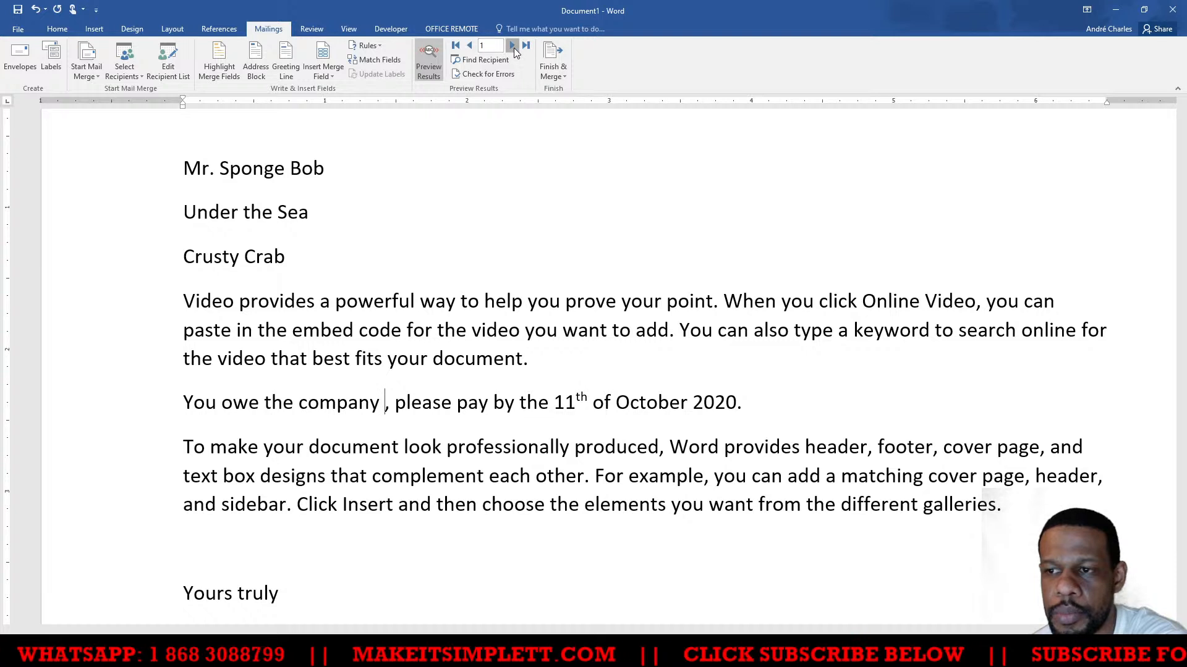
{"action": "left_click", "coordinate": [512, 46]}
{"action": "left_click", "coordinate": [513, 45]}
{"action": "left_click", "coordinate": [513, 46]}
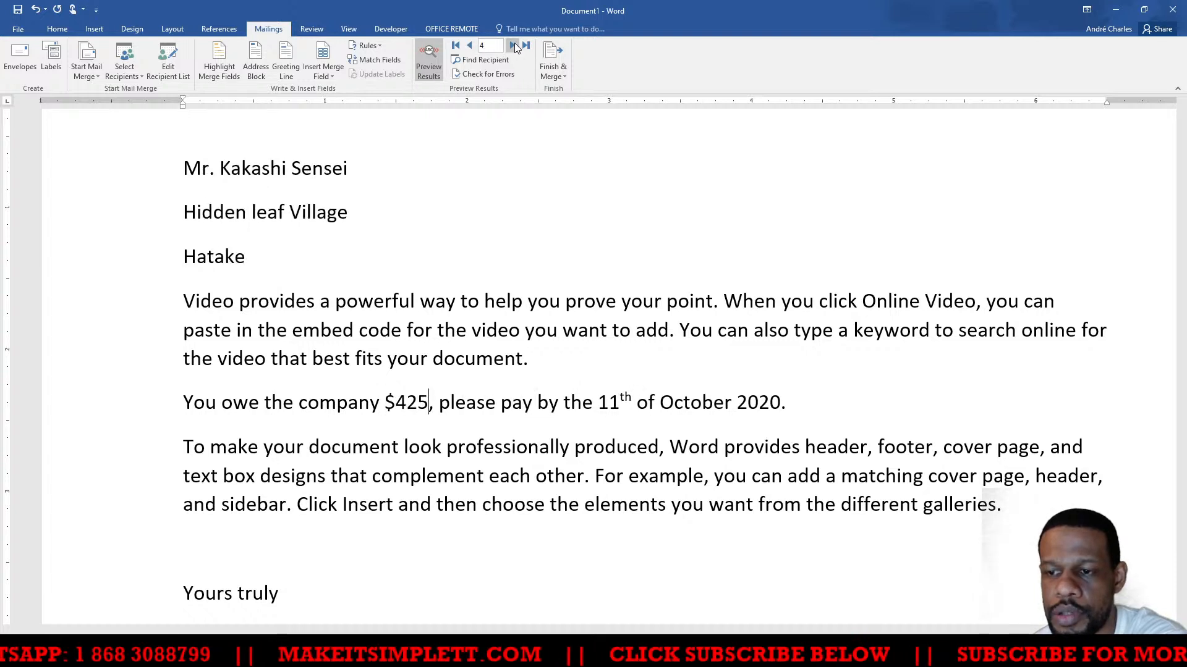
{"action": "left_click", "coordinate": [472, 44]}
{"action": "left_click", "coordinate": [471, 44]}
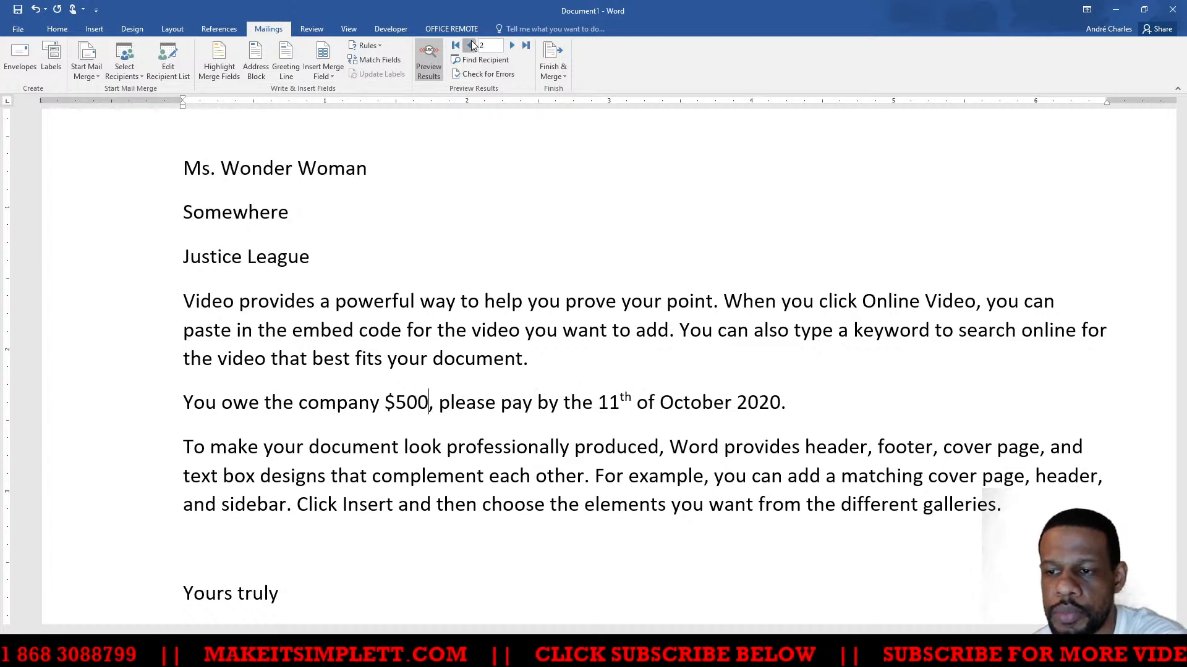
Preview the merged letter for the previous recipient record
{"action": "left_click", "coordinate": [472, 45]}
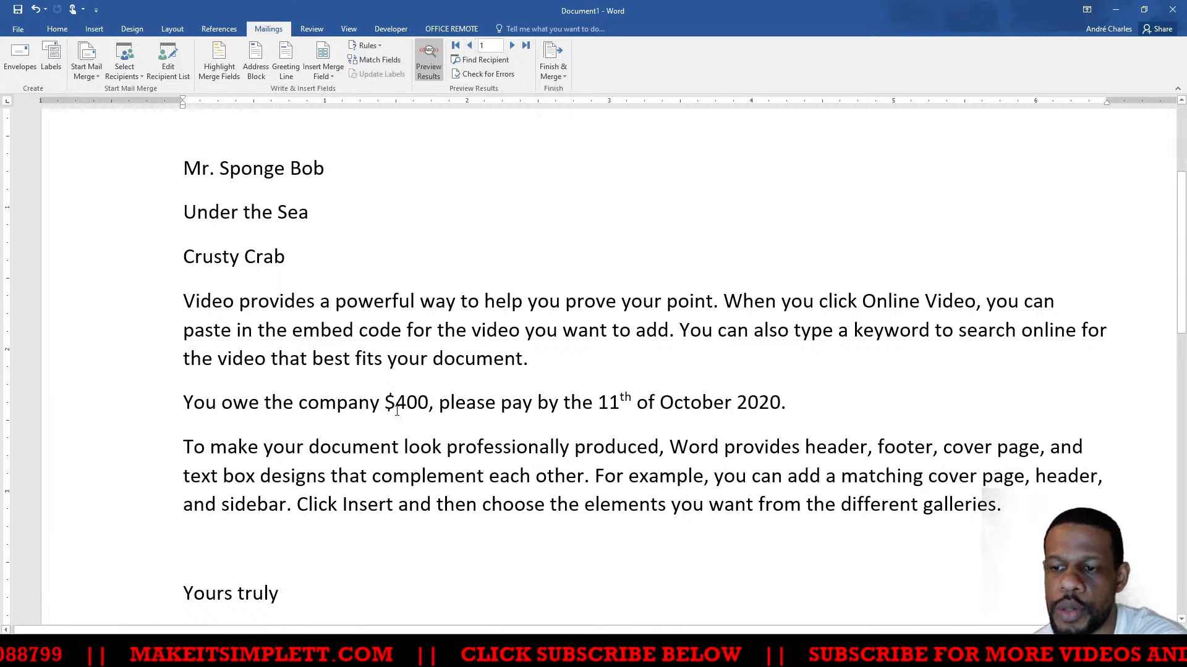
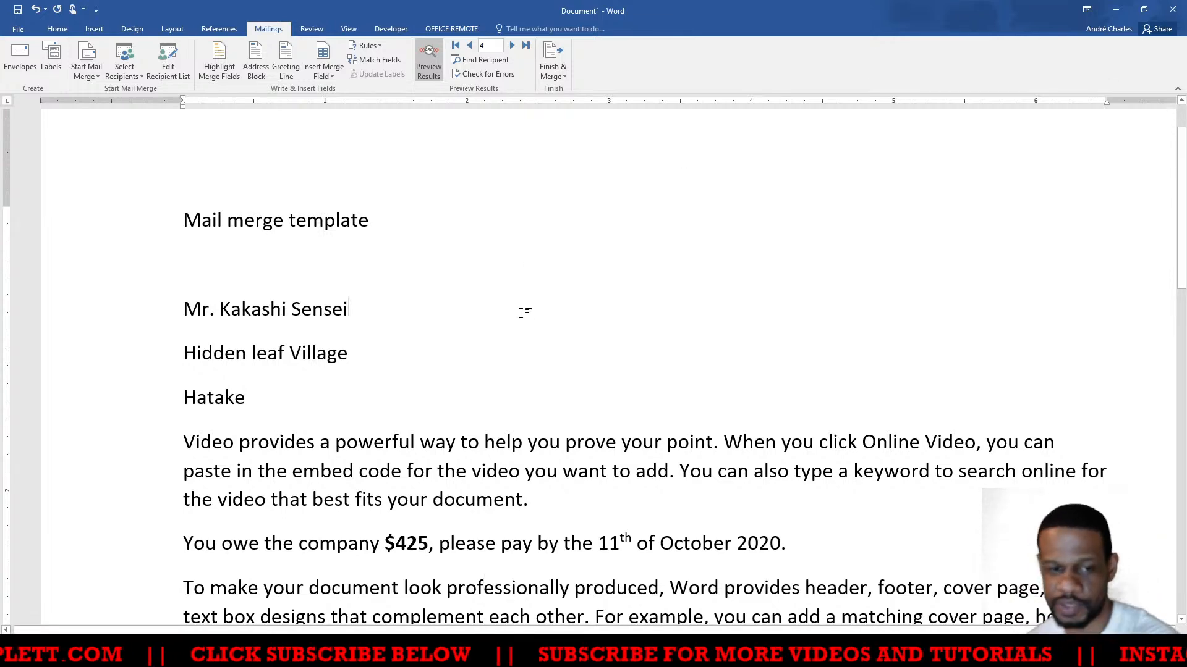
Examine the previewed letter for record 4, from its title and recipient lines through the amount owed to the signature
{"action": "scroll", "coordinate": [479, 284], "scroll_direction": "down", "scroll_amount": 1}
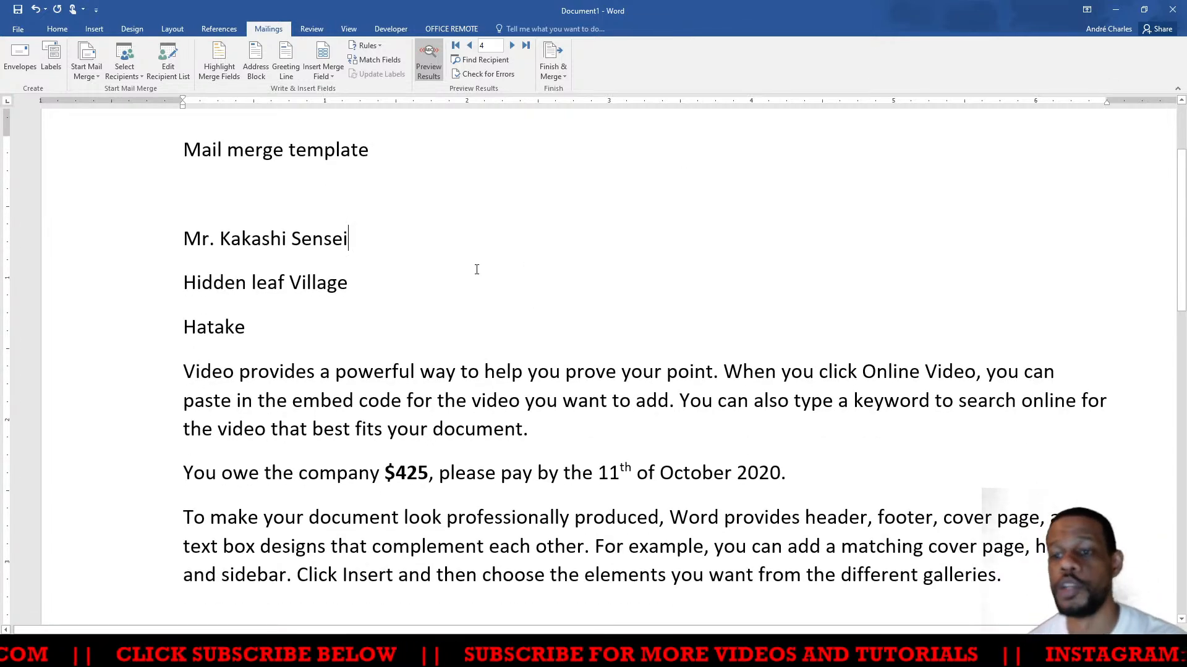
{"action": "scroll", "coordinate": [476, 270], "scroll_direction": "down", "scroll_amount": 1}
{"action": "scroll", "coordinate": [466, 254], "scroll_direction": "up", "scroll_amount": 3}
{"action": "scroll", "coordinate": [462, 243], "scroll_direction": "down", "scroll_amount": 2}
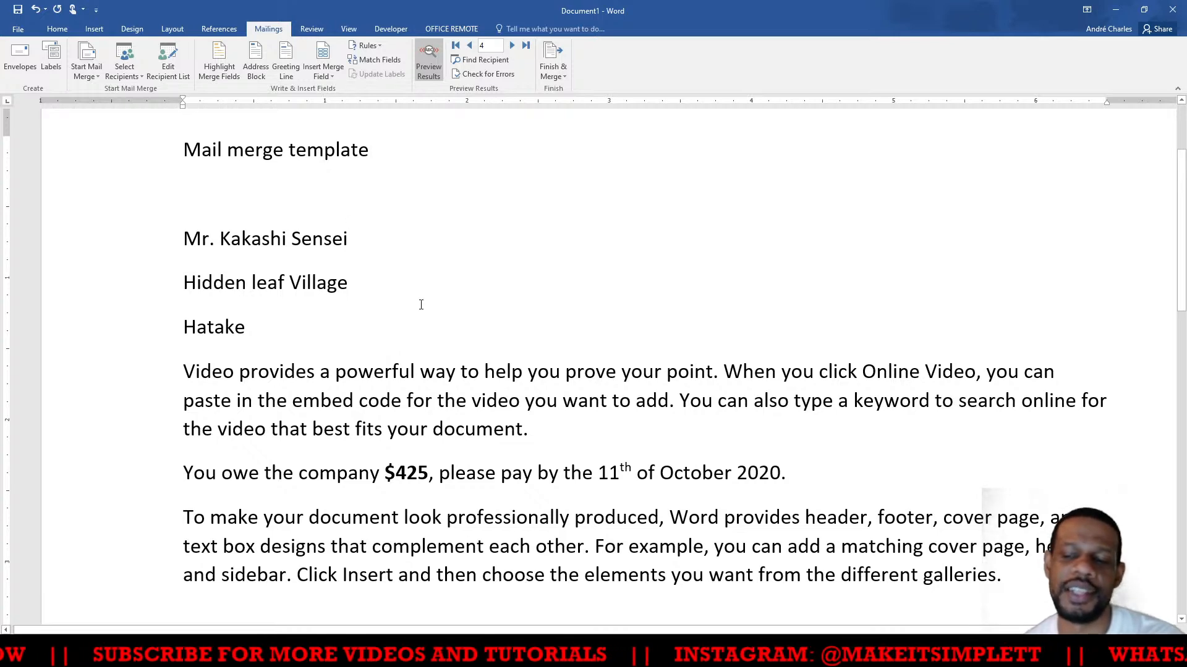
{"action": "left_click", "coordinate": [371, 281]}
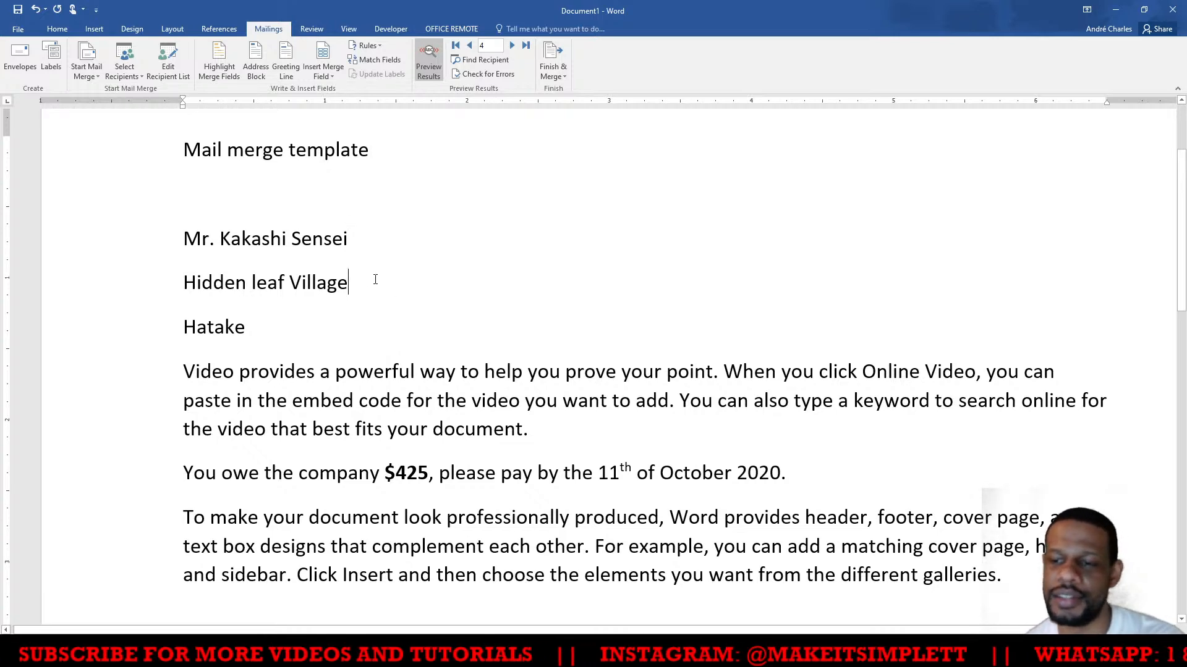
{"action": "scroll", "coordinate": [375, 279], "scroll_direction": "up", "scroll_amount": 2}
{"action": "scroll", "coordinate": [376, 279], "scroll_direction": "down", "scroll_amount": 2}
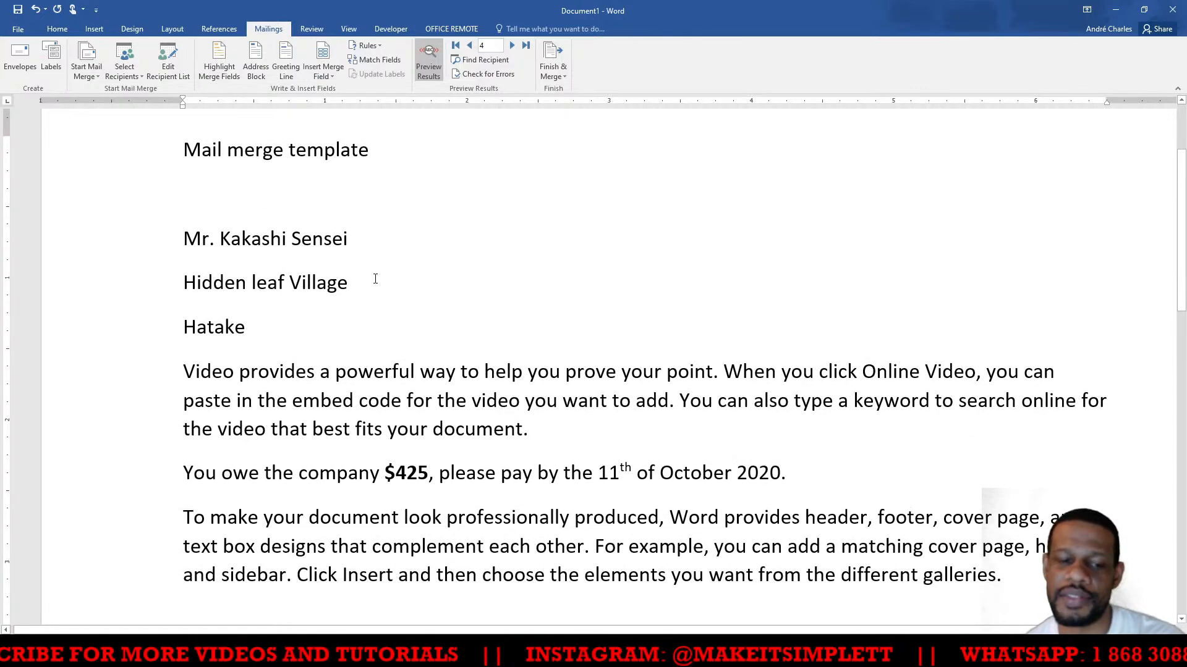
{"action": "scroll", "coordinate": [375, 279], "scroll_direction": "down", "scroll_amount": 10}
{"action": "scroll", "coordinate": [376, 278], "scroll_direction": "up", "scroll_amount": 14}
{"action": "scroll", "coordinate": [376, 278], "scroll_direction": "down", "scroll_amount": 6}
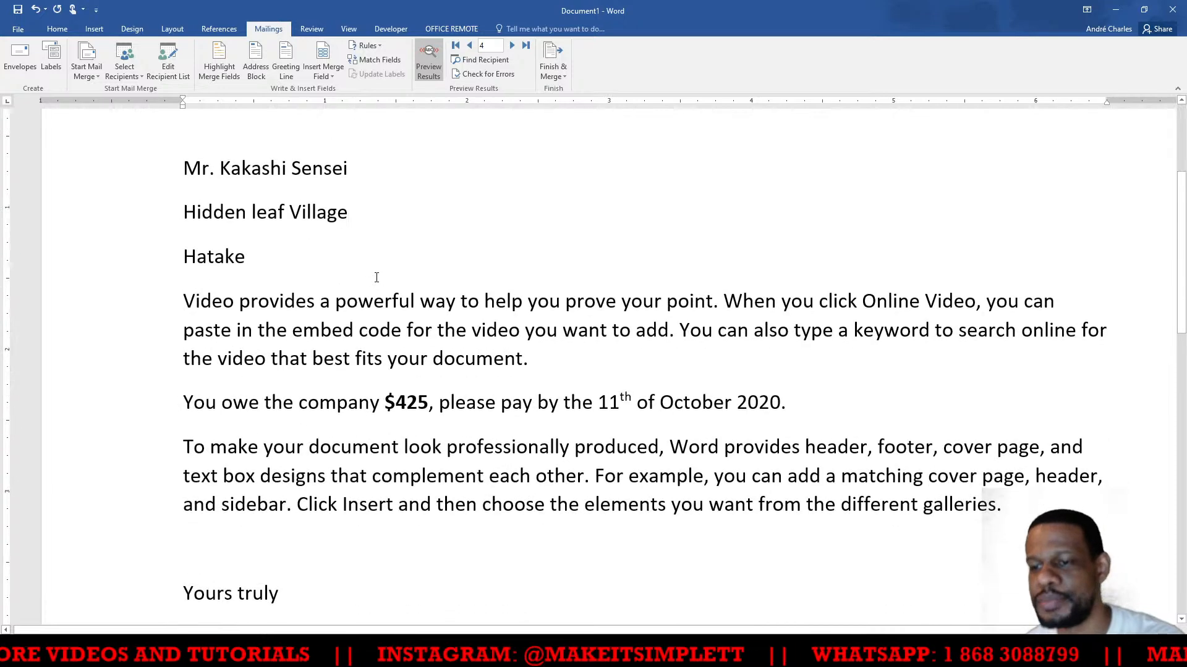
{"action": "scroll", "coordinate": [376, 277], "scroll_direction": "up", "scroll_amount": 6}
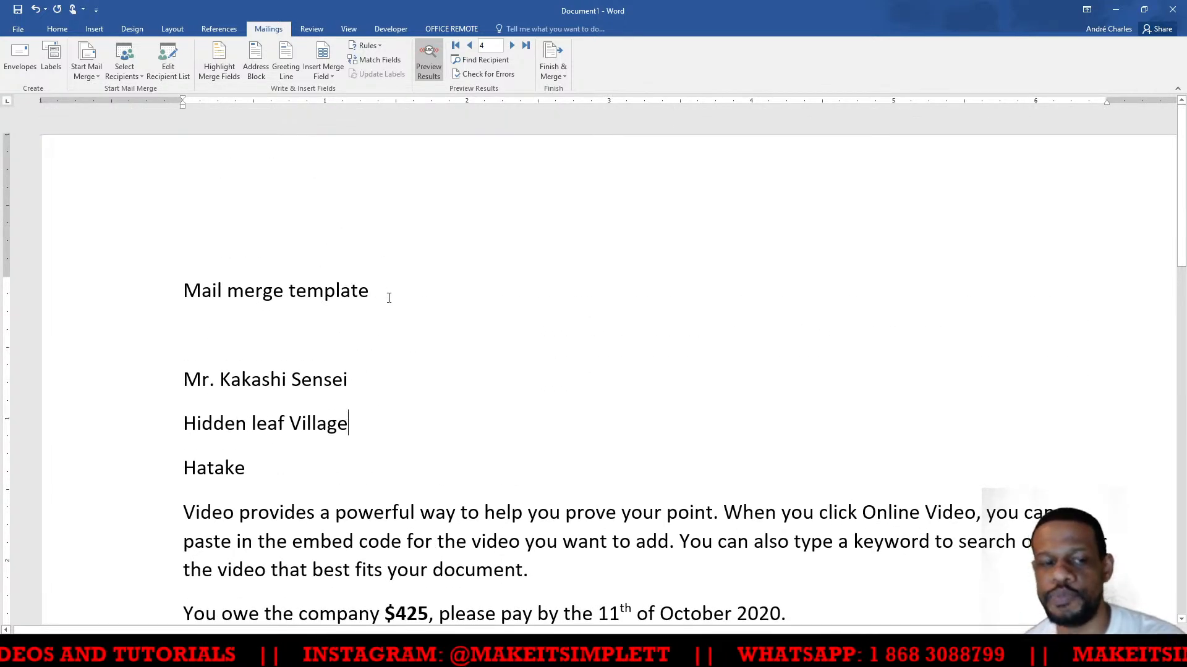
{"action": "left_click", "coordinate": [361, 334]}
{"action": "scroll", "coordinate": [365, 330], "scroll_direction": "down", "scroll_amount": 3}
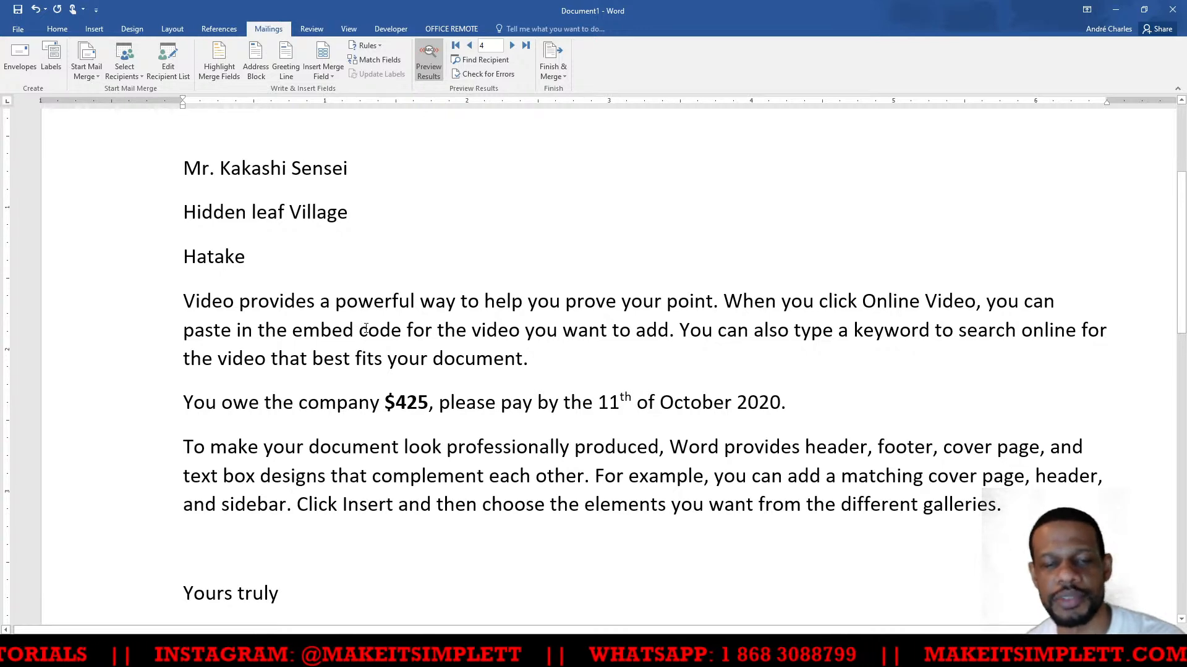
{"action": "left_click", "coordinate": [321, 360]}
{"action": "scroll", "coordinate": [331, 340], "scroll_direction": "up", "scroll_amount": 1}
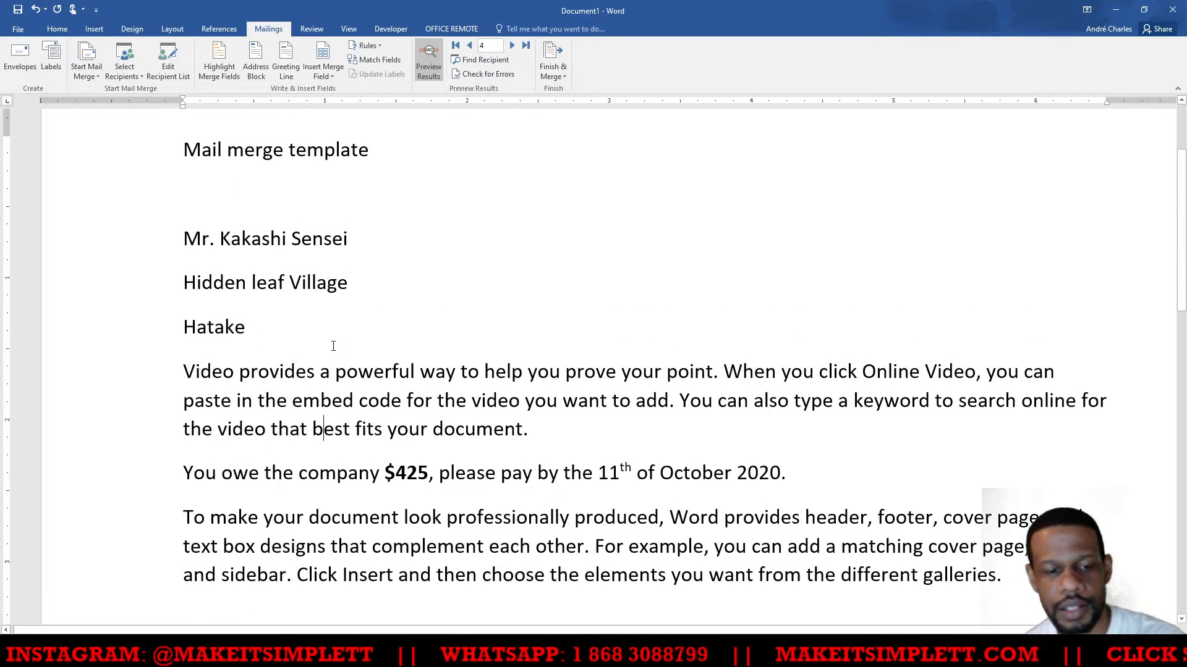
{"action": "scroll", "coordinate": [333, 346], "scroll_direction": "down", "scroll_amount": 2}
{"action": "scroll", "coordinate": [333, 346], "scroll_direction": "down", "scroll_amount": 1}
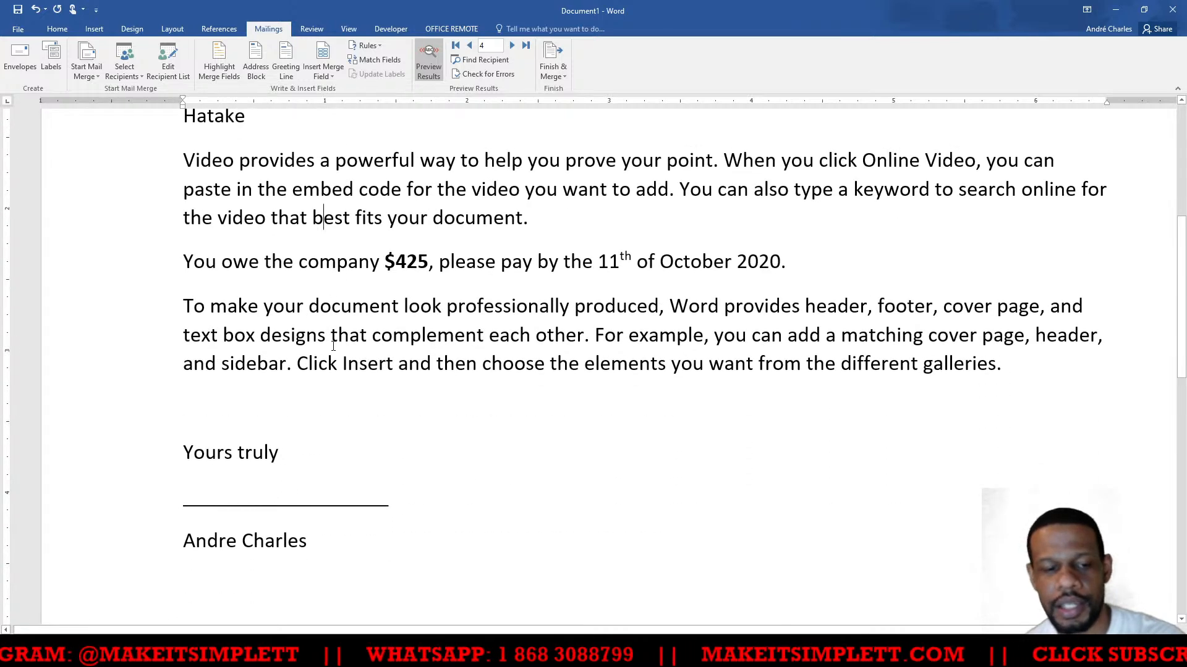
{"action": "scroll", "coordinate": [333, 346], "scroll_direction": "up", "scroll_amount": 5}
Review the "Mail merge template" title, the blank line below it and the recipient details of the previewed letter
{"action": "left_click", "coordinate": [227, 301]}
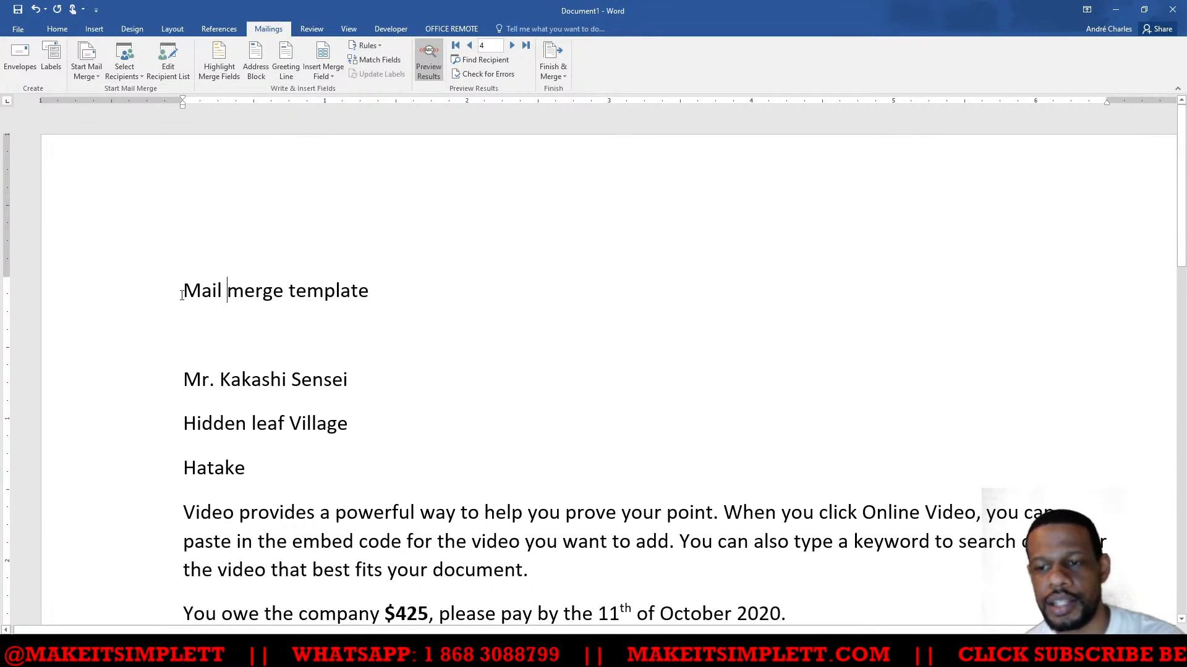
{"action": "left_click", "coordinate": [185, 334]}
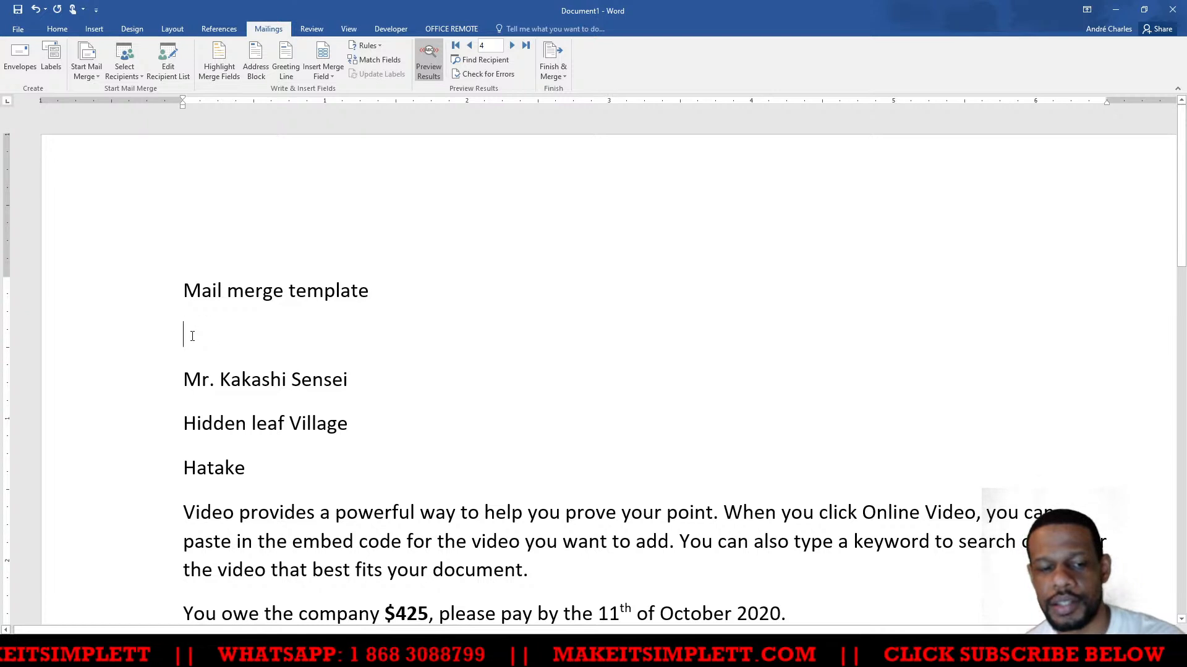
{"action": "left_click_drag", "start_coordinate": [188, 331], "coordinate": [174, 318]}
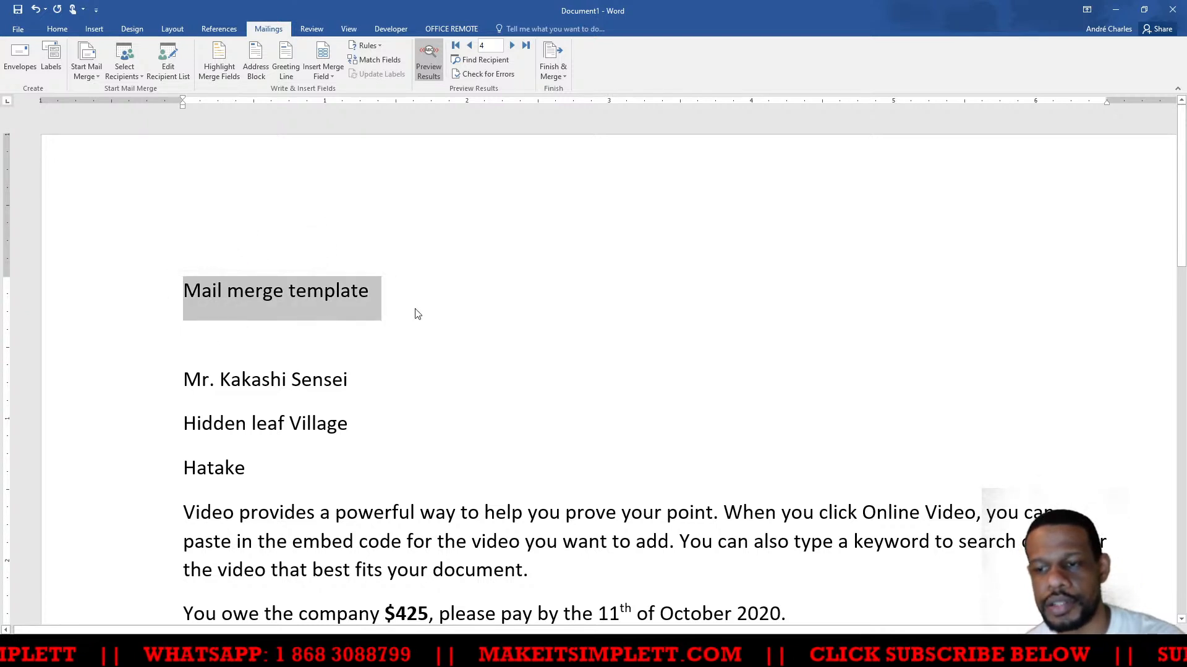
{"action": "left_click", "coordinate": [191, 348]}
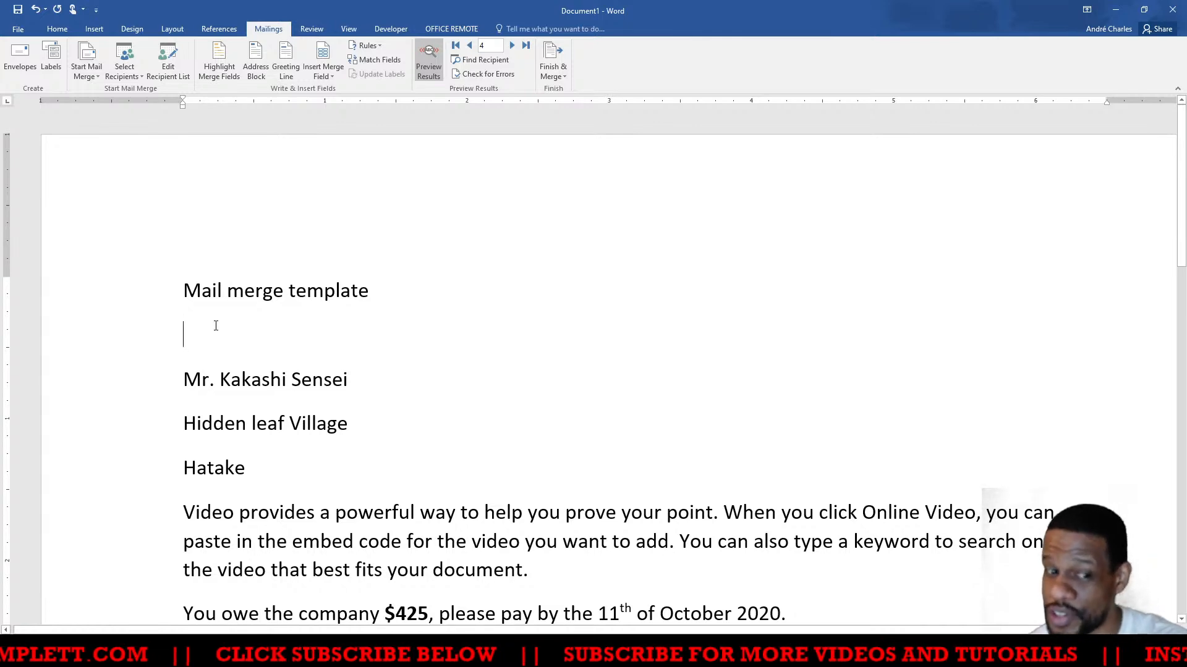
{"action": "left_click", "coordinate": [452, 380]}
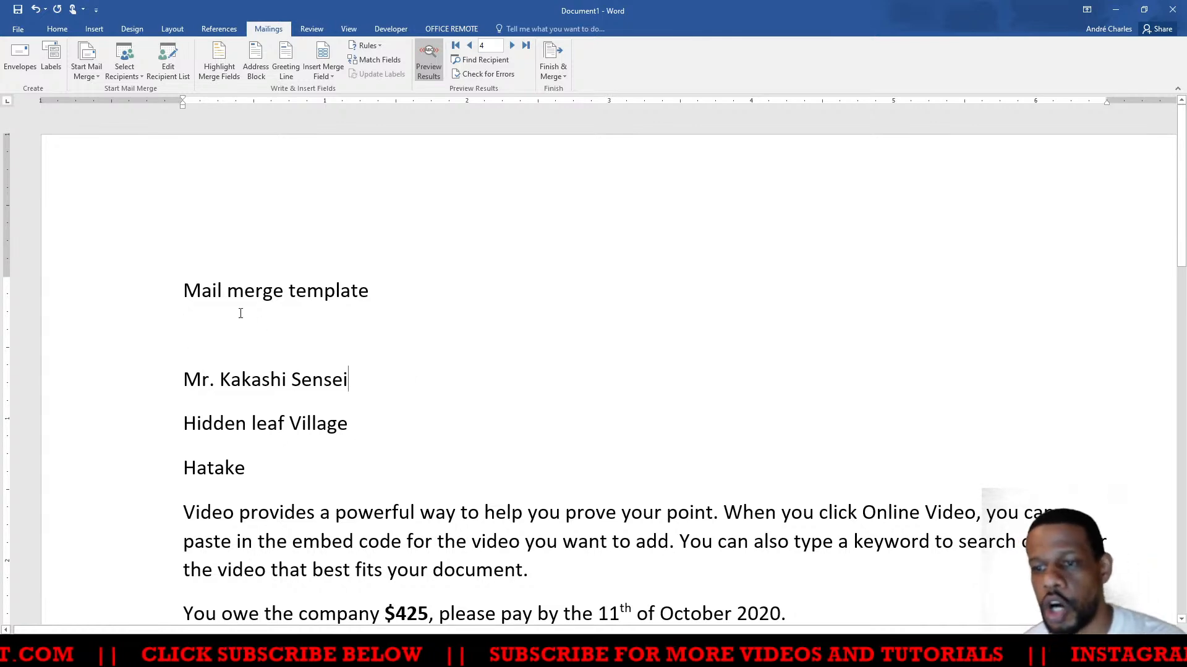
{"action": "scroll", "coordinate": [259, 311], "scroll_direction": "down", "scroll_amount": 2}
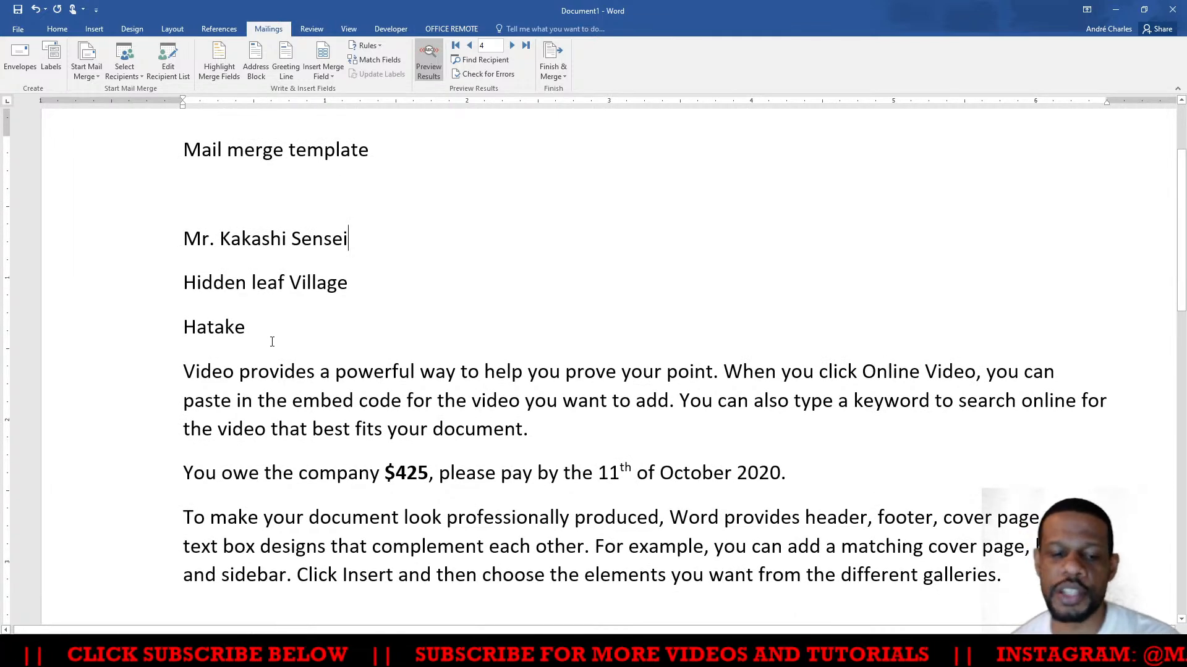
{"action": "scroll", "coordinate": [281, 314], "scroll_direction": "up", "scroll_amount": 1}
{"action": "scroll", "coordinate": [282, 314], "scroll_direction": "down", "scroll_amount": 1}
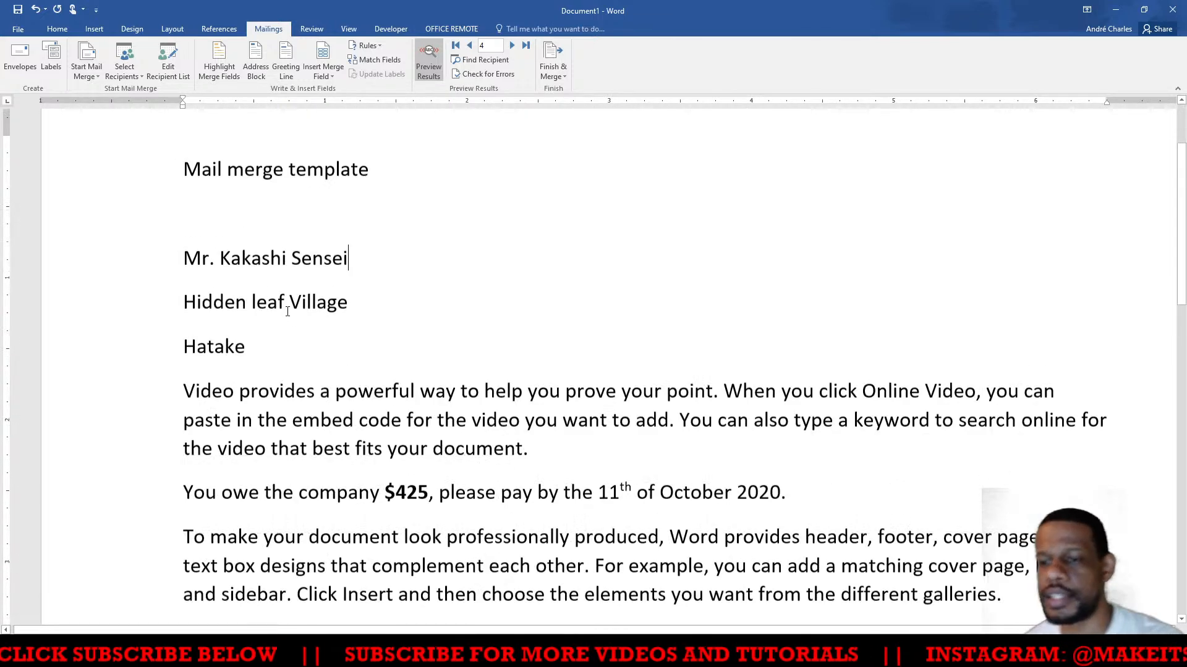
{"action": "scroll", "coordinate": [281, 315], "scroll_direction": "up", "scroll_amount": 2}
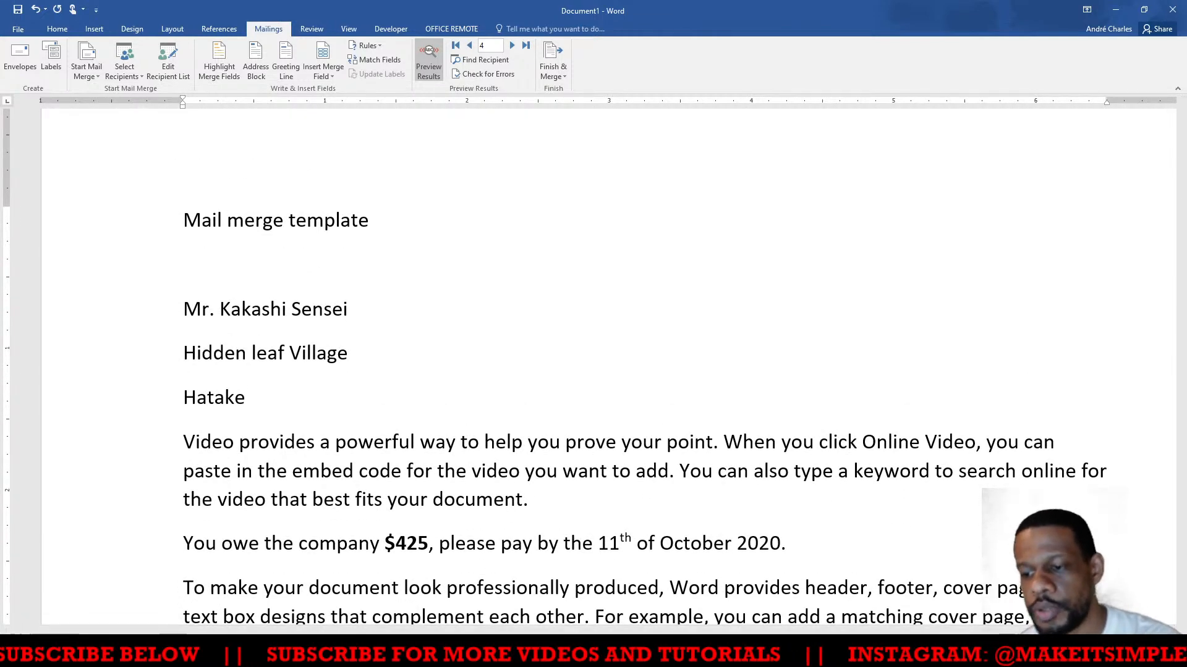
Close the open Excel workbooks IA Mark Scheme 2020.xlsx and 2019-2020 CS IA Mark Sheet.xlsx
{"action": "mouse_move", "coordinate": [537, 655]}
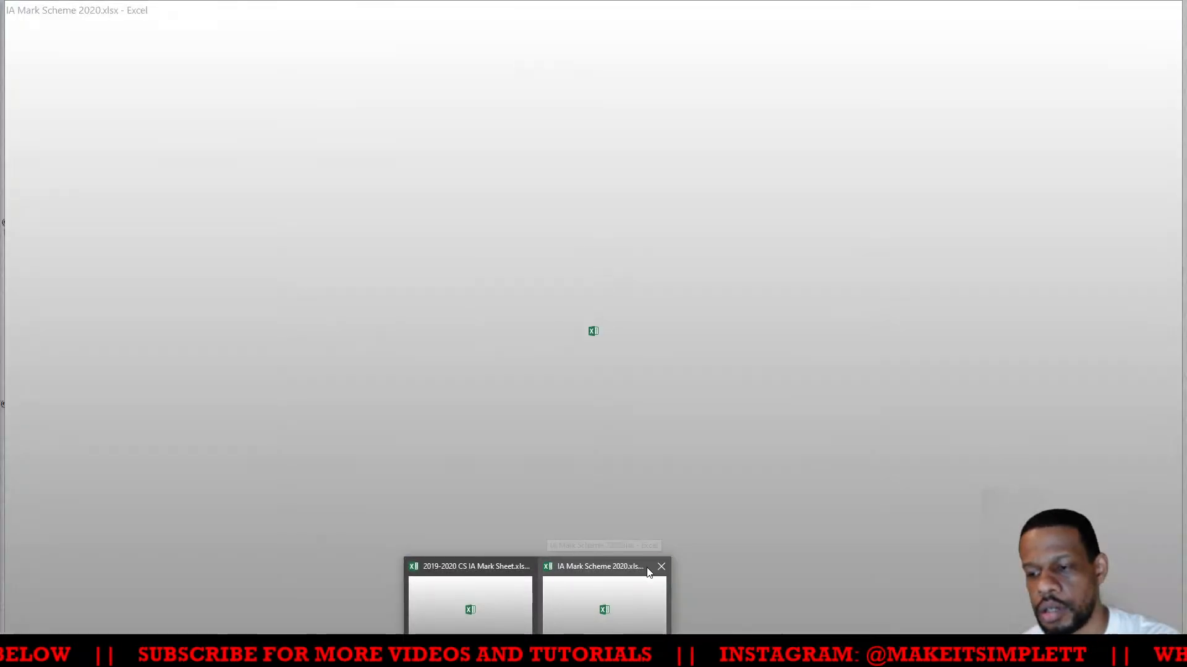
{"action": "left_click", "coordinate": [661, 566]}
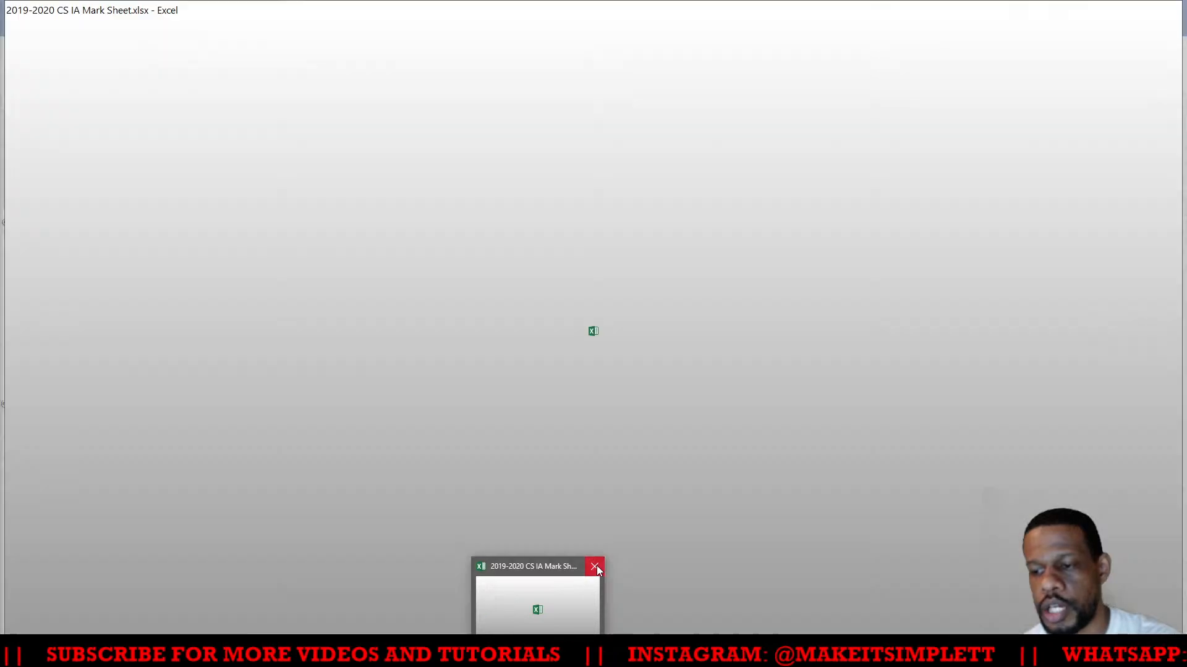
{"action": "left_click", "coordinate": [595, 566]}
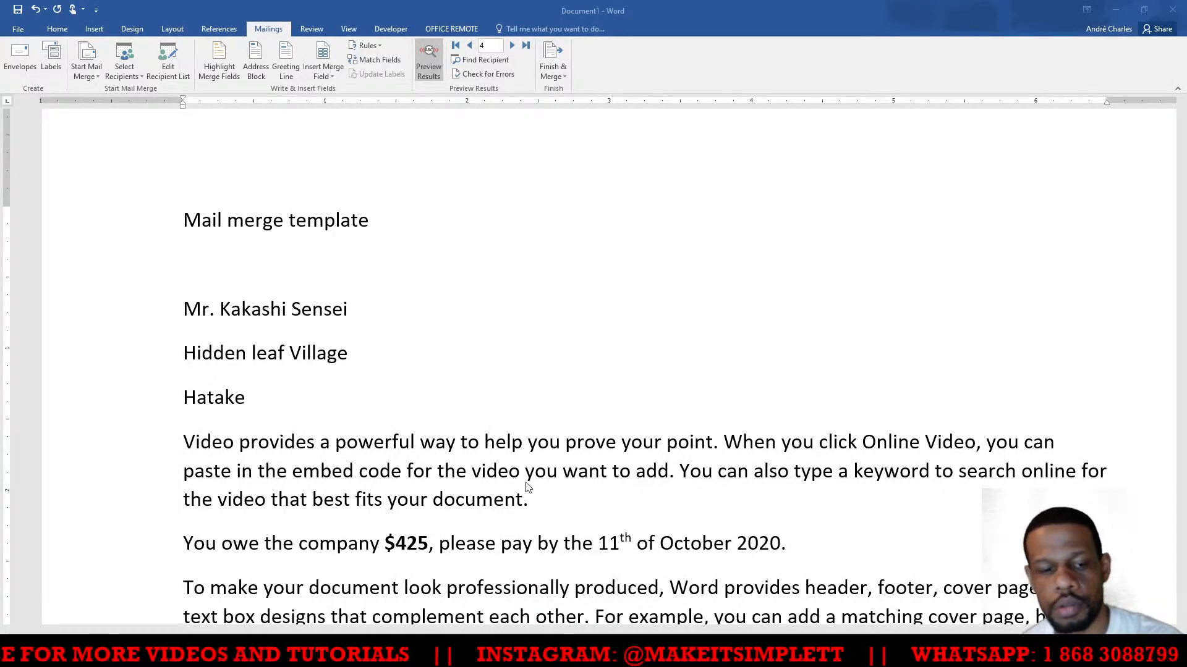
Launch Excel 2016, maximize its window and create a blank workbook
{"action": "key", "text": "super"}
{"action": "type", "text": "exc"}
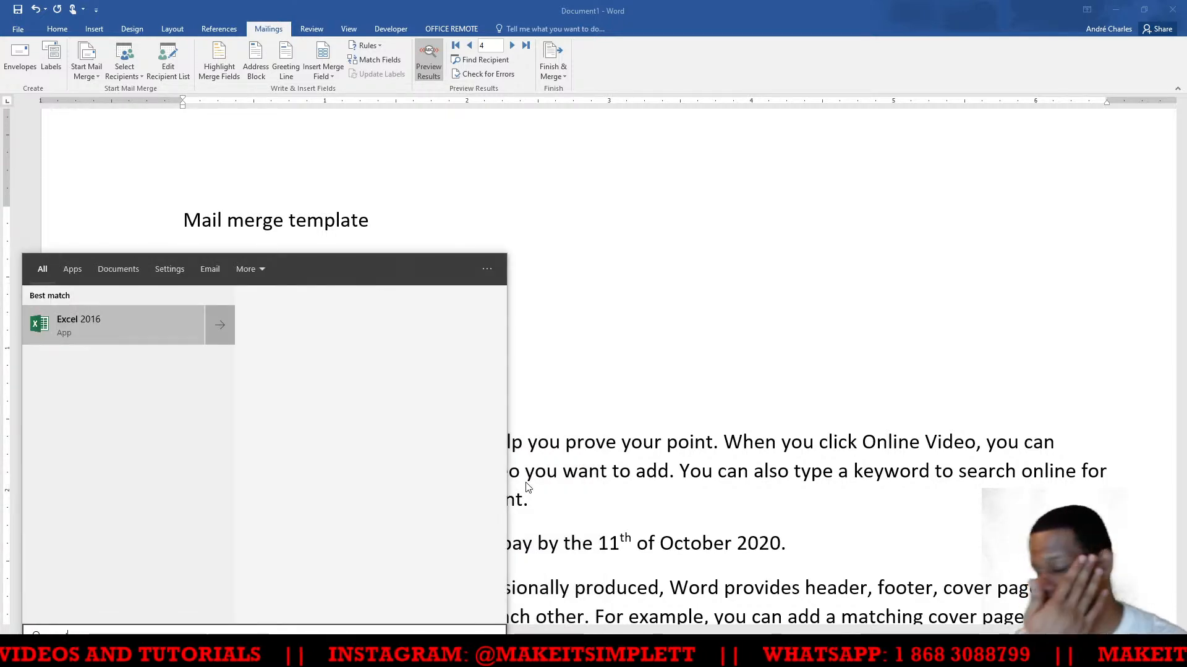
{"action": "key", "text": "Return"}
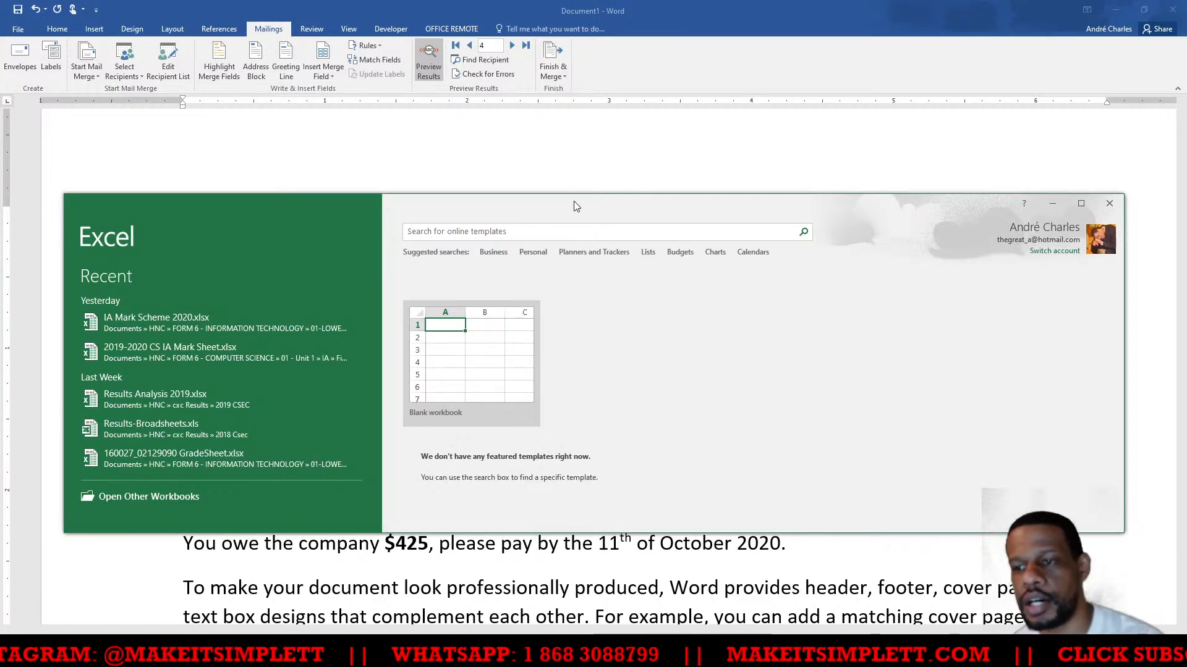
{"action": "double_click", "coordinate": [576, 204]}
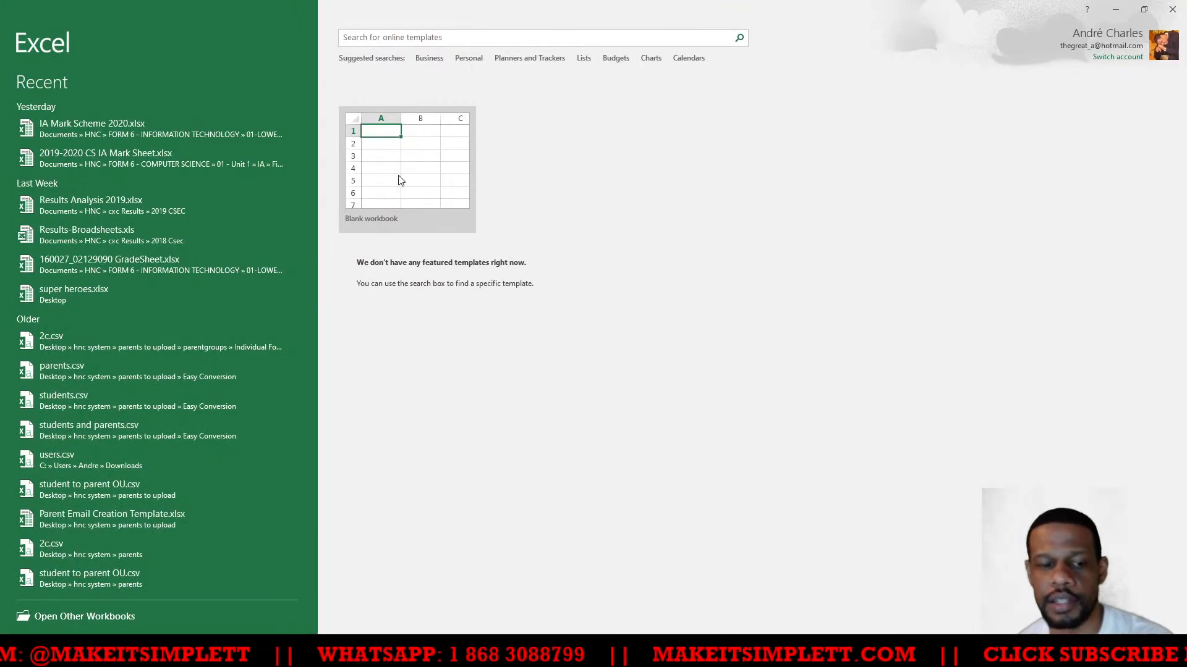
{"action": "left_click", "coordinate": [403, 162]}
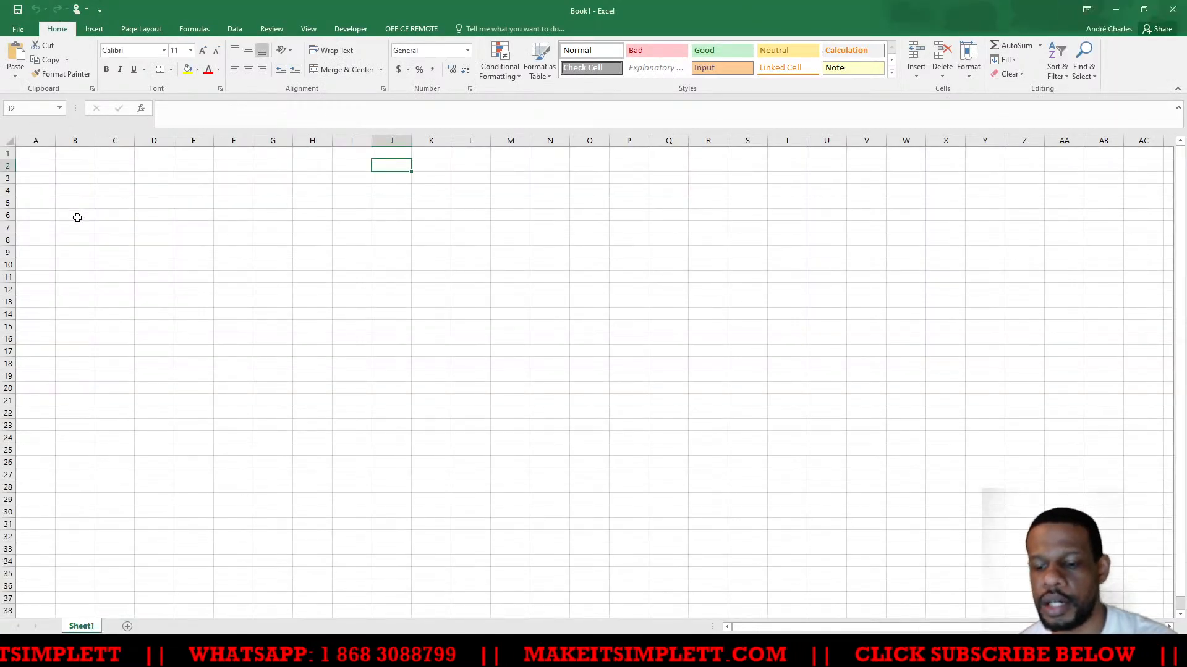
Enter the column headings TITLE, FIRSTNAME and SURNAME in cells A1 to C1 of the blank sheet
{"action": "left_click", "coordinate": [77, 218]}
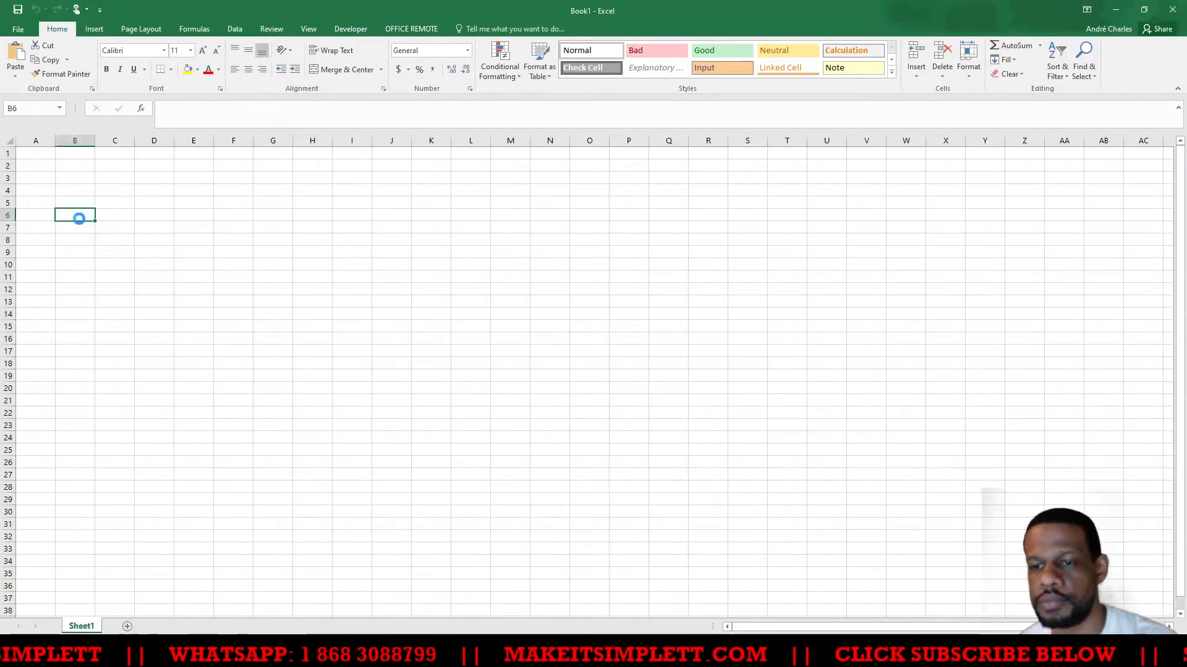
{"action": "scroll", "coordinate": [79, 214], "scroll_direction": "up", "scroll_amount": 7}
{"action": "scroll", "coordinate": [86, 172], "scroll_direction": "up", "scroll_amount": 3}
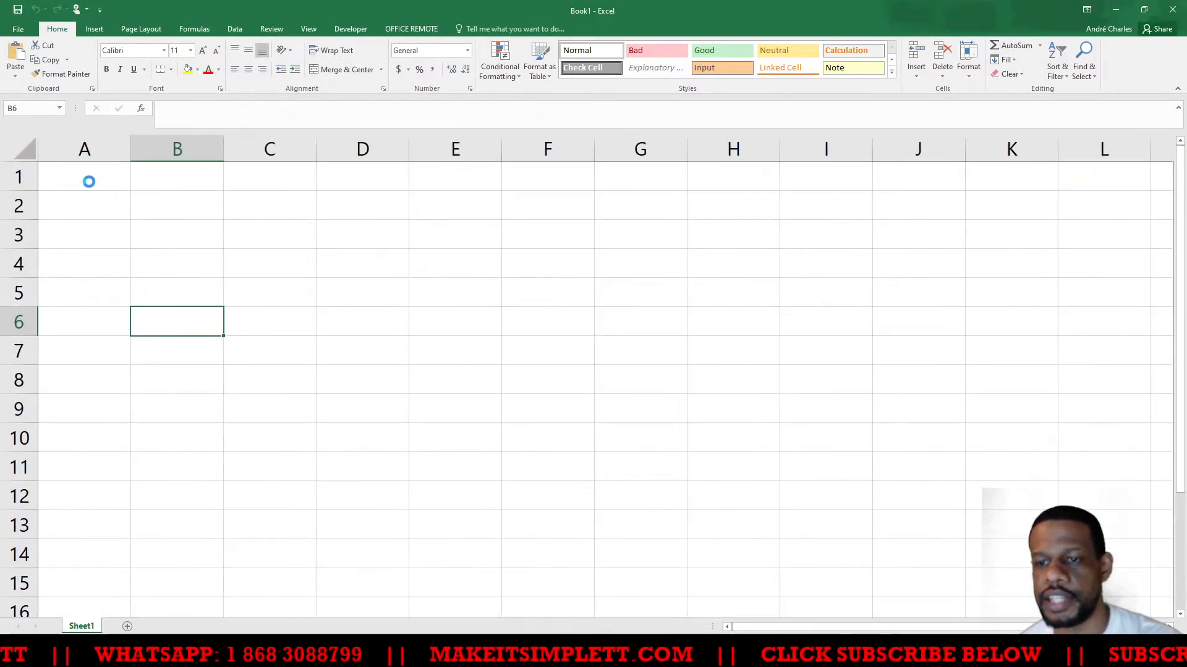
{"action": "left_click", "coordinate": [103, 181]}
{"action": "double_click", "coordinate": [105, 185]}
{"action": "type", "text": "TITLE"}
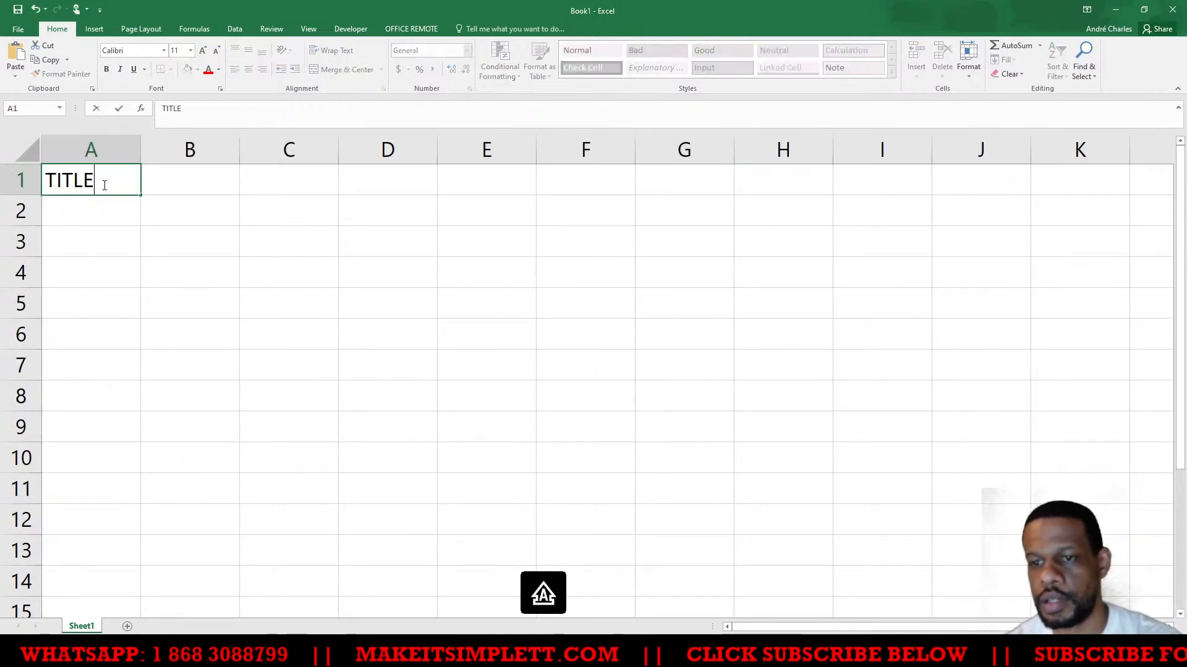
{"action": "key", "text": "Tab"}
{"action": "type", "text": "F"}
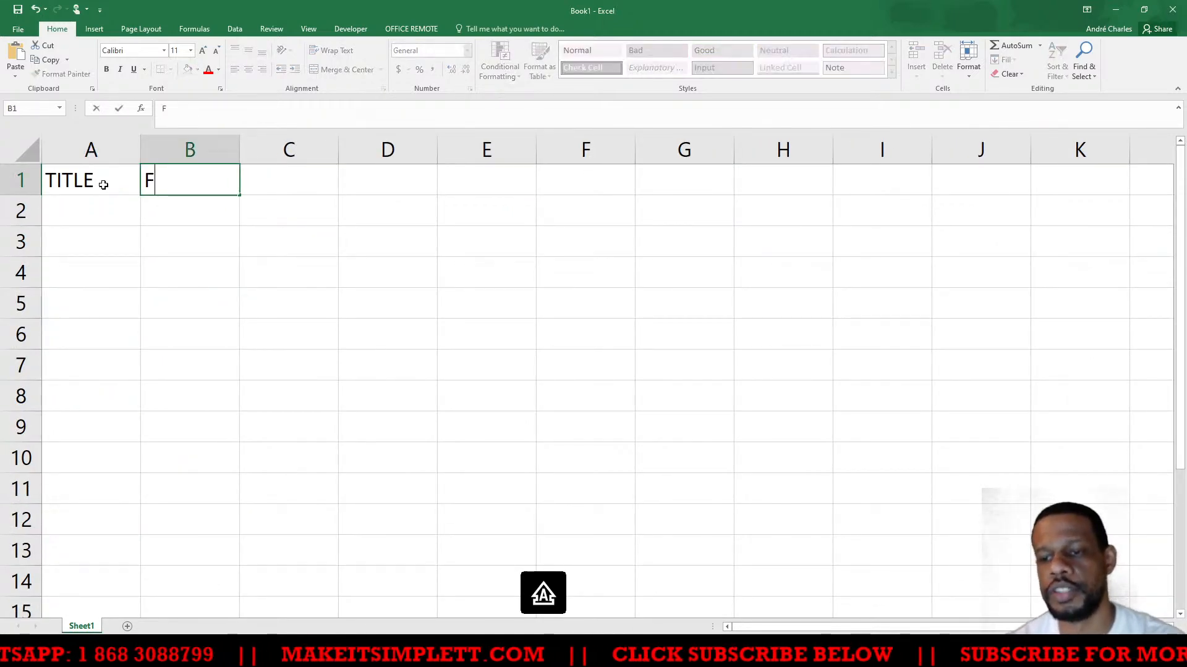
{"action": "type", "text": "IRSTNAME"}
{"action": "key", "text": "Tab"}
{"action": "type", "text": "SURNAME"}
{"action": "key", "text": "Tab"}
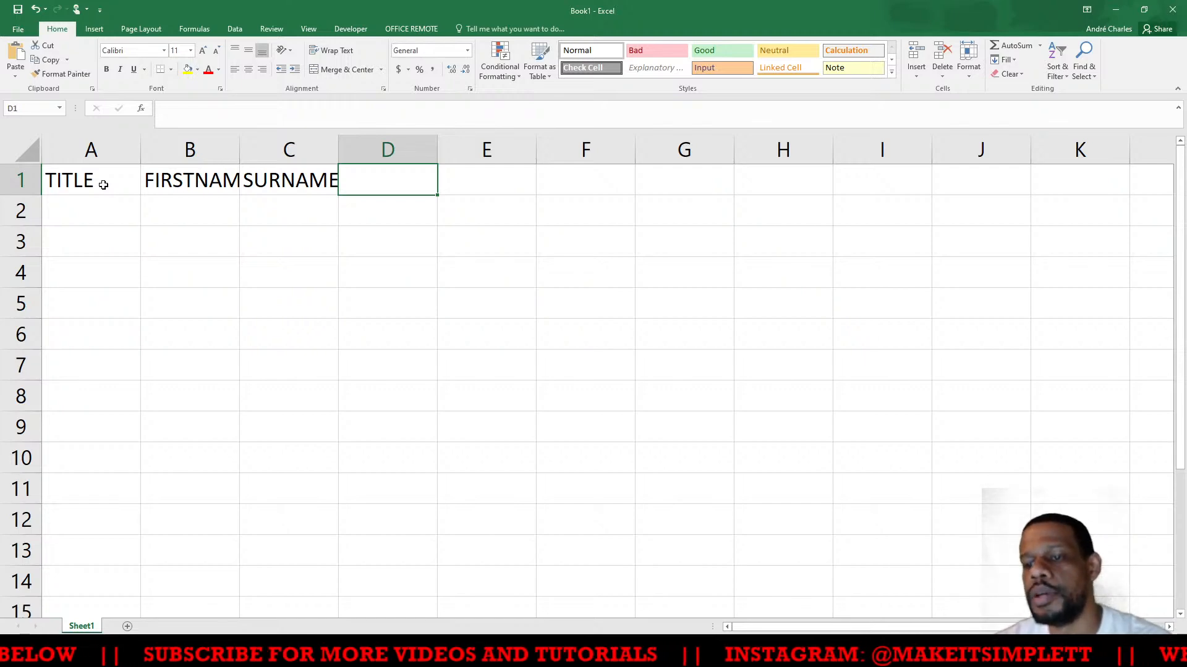
Add the column headings COMPANY, ADDRESS and AMOUNT in cells D1 to F1
{"action": "type", "text": "COMPANY"}
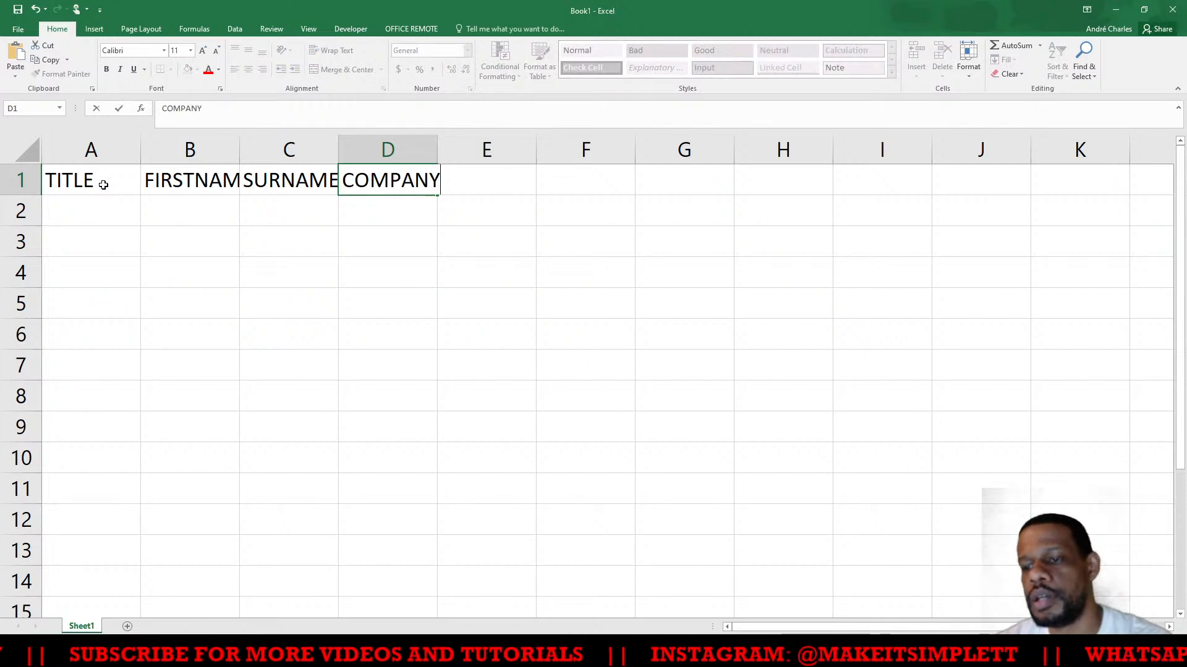
{"action": "key", "text": "Tab"}
{"action": "type", "text": "ADDRESS"}
{"action": "key", "text": "Tab"}
{"action": "type", "text": "AMOUNT"}
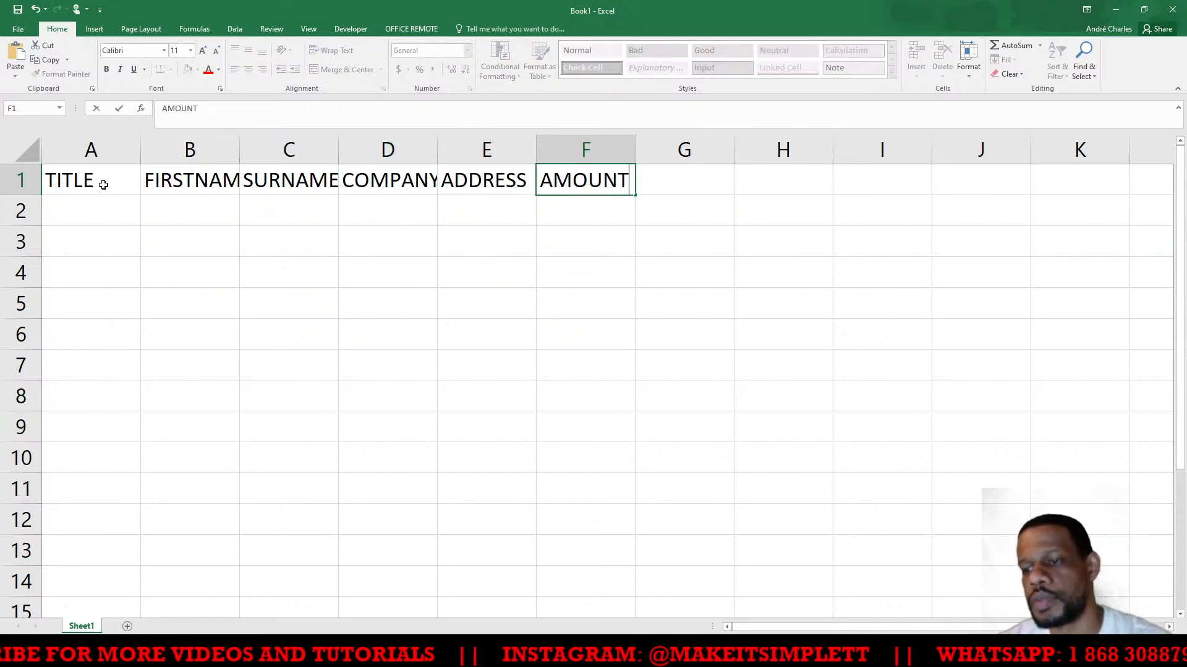
{"action": "left_click", "coordinate": [243, 148]}
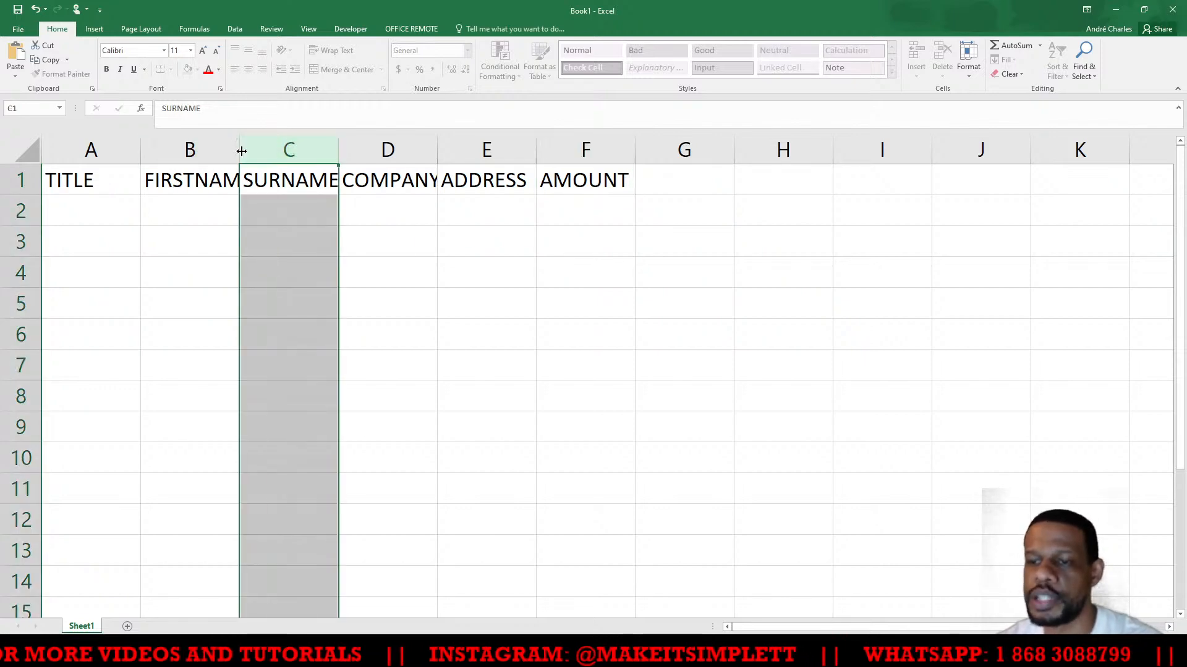
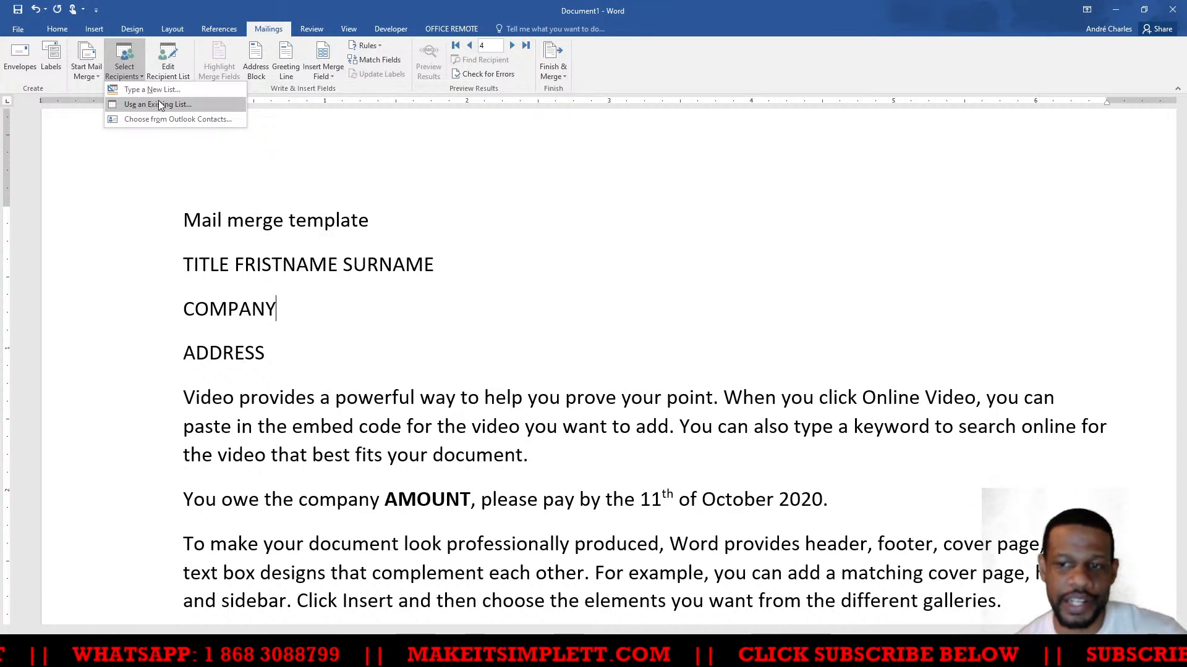
Attach list.xlsx from the Desktop as the letter's existing recipient list, using table Sheet1$ with the first row as column headers
{"action": "left_click", "coordinate": [159, 105]}
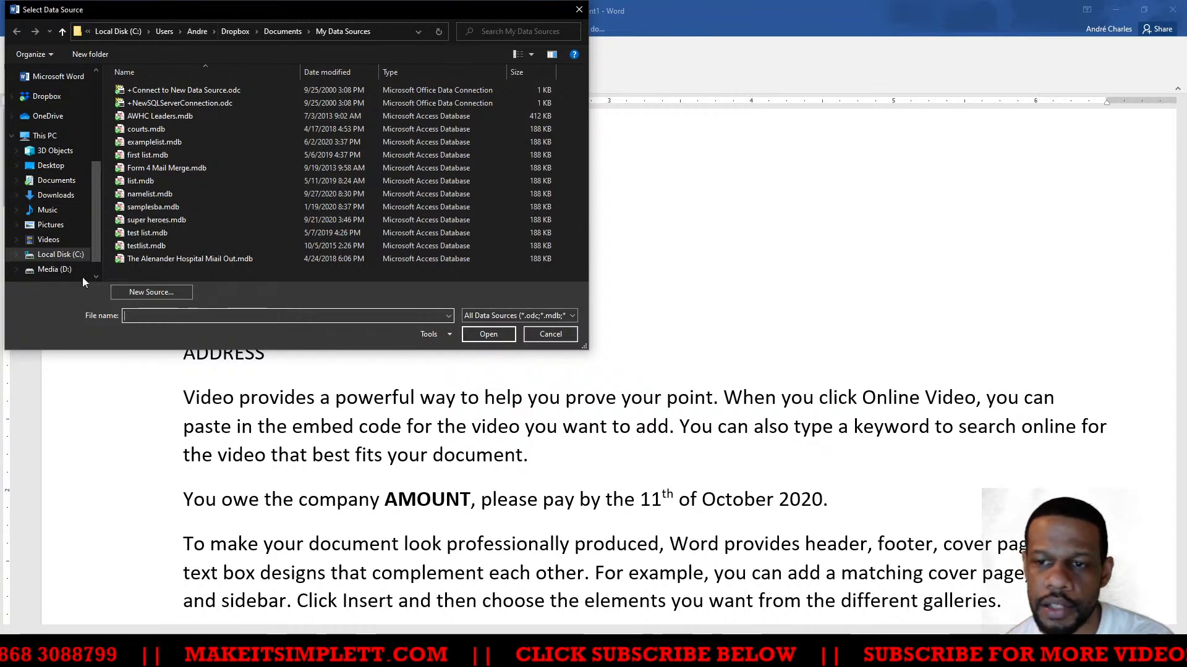
{"action": "left_click", "coordinate": [60, 167]}
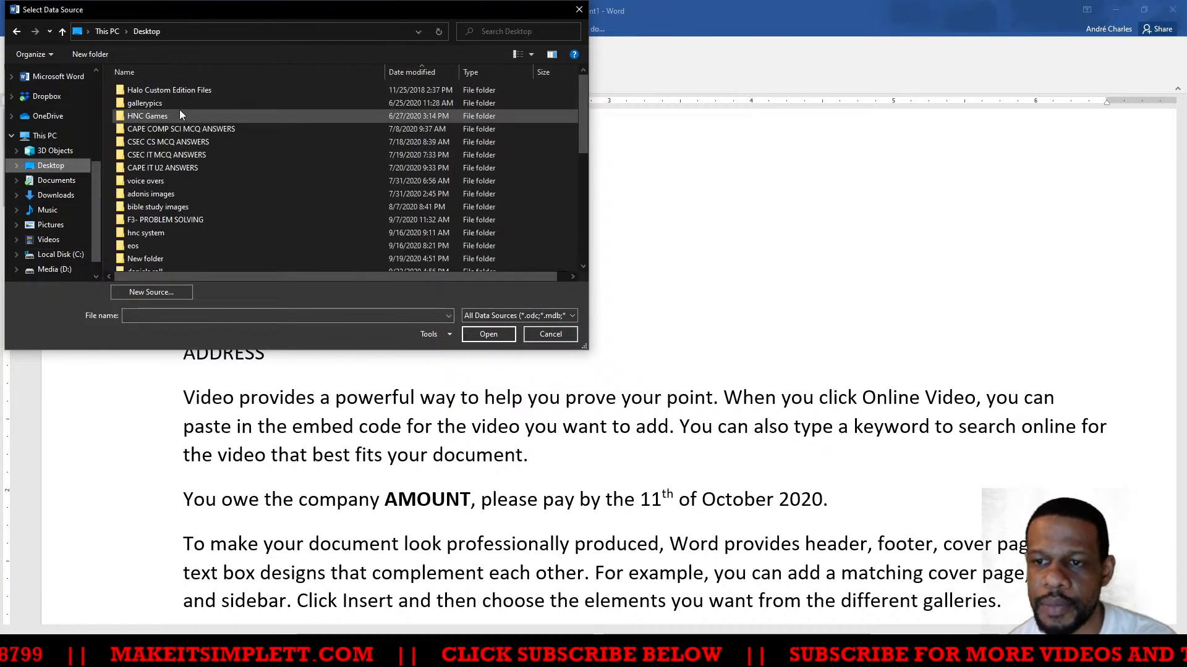
{"action": "key", "text": "End"}
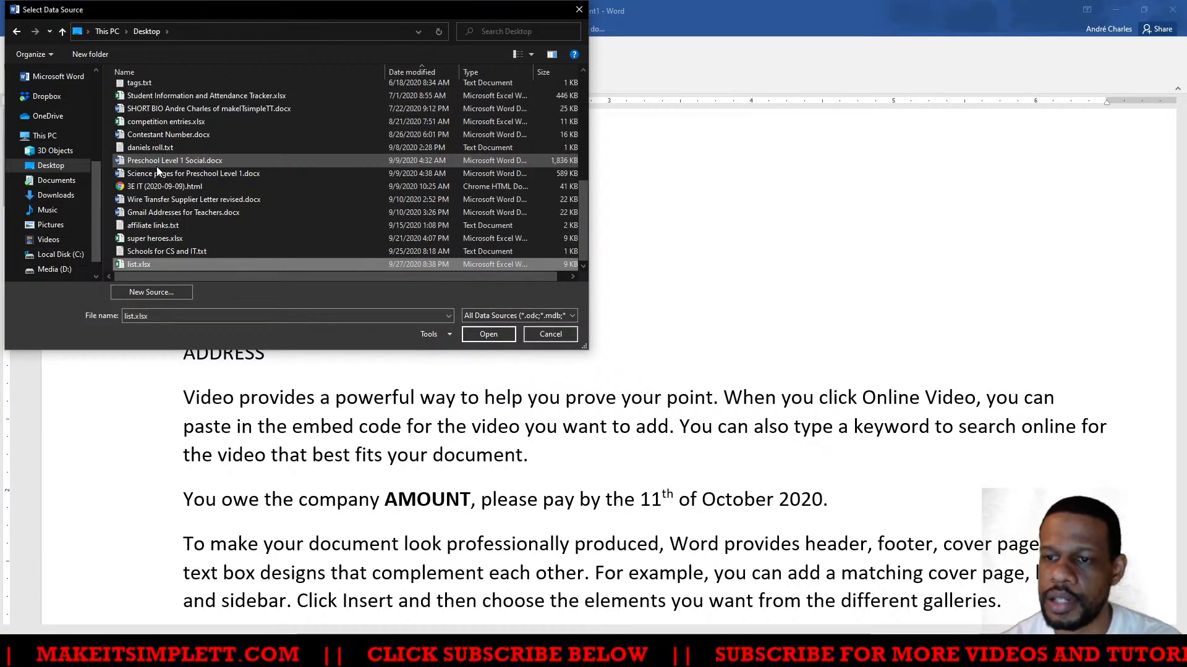
{"action": "double_click", "coordinate": [157, 265]}
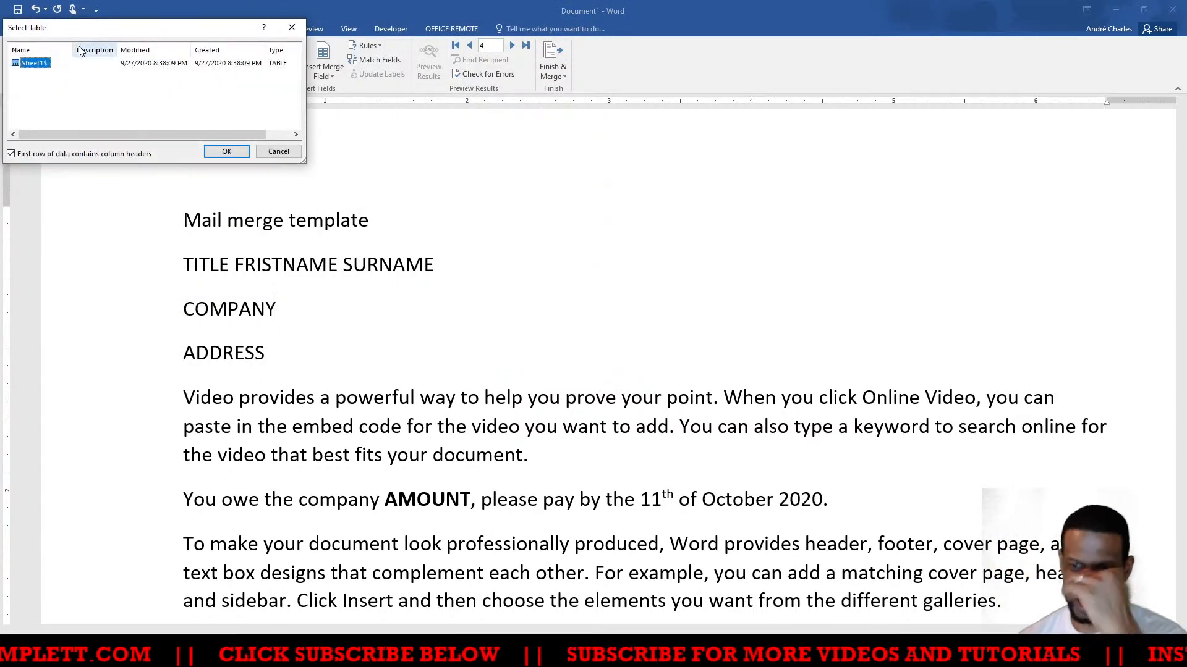
{"action": "left_click_drag", "start_coordinate": [137, 37], "coordinate": [603, 220]}
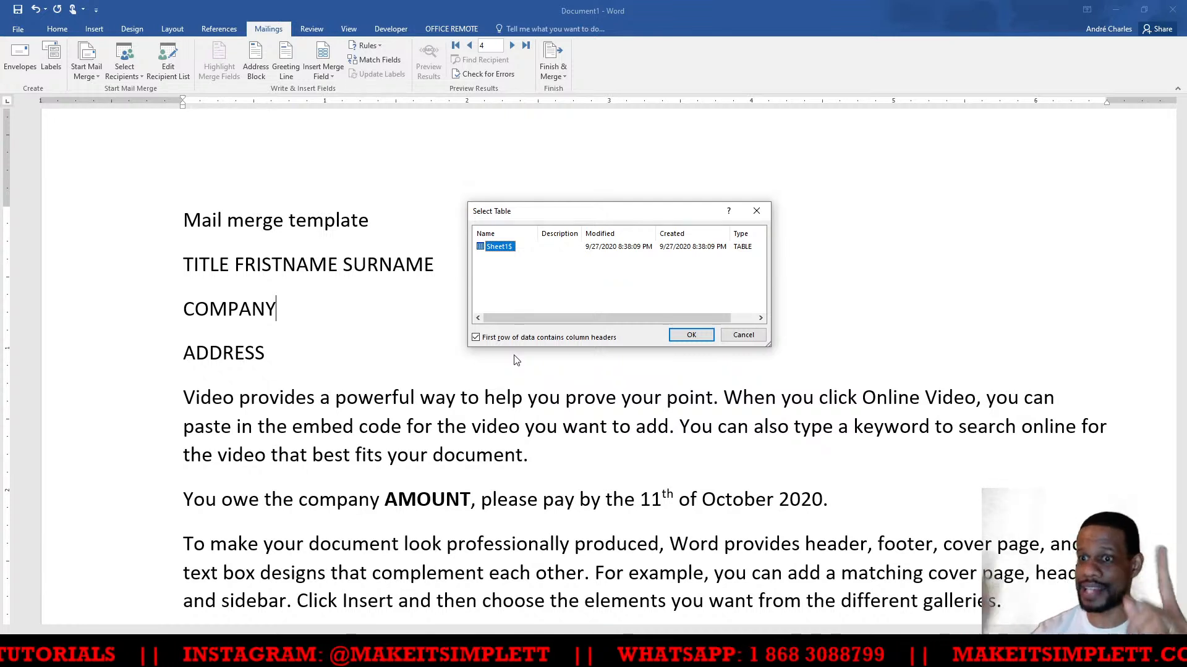
{"action": "left_click", "coordinate": [690, 334]}
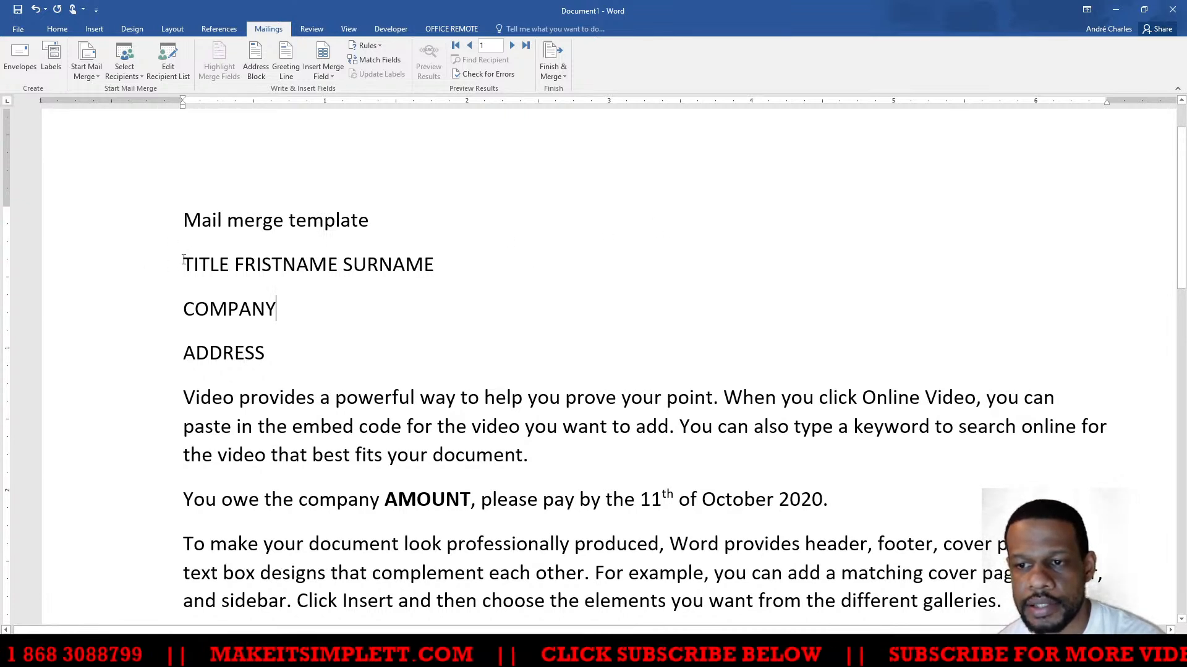
Replace the TITLE placeholder in the letter with the TITLE merge field and turn off the results preview
{"action": "left_click_drag", "start_coordinate": [184, 260], "coordinate": [229, 262]}
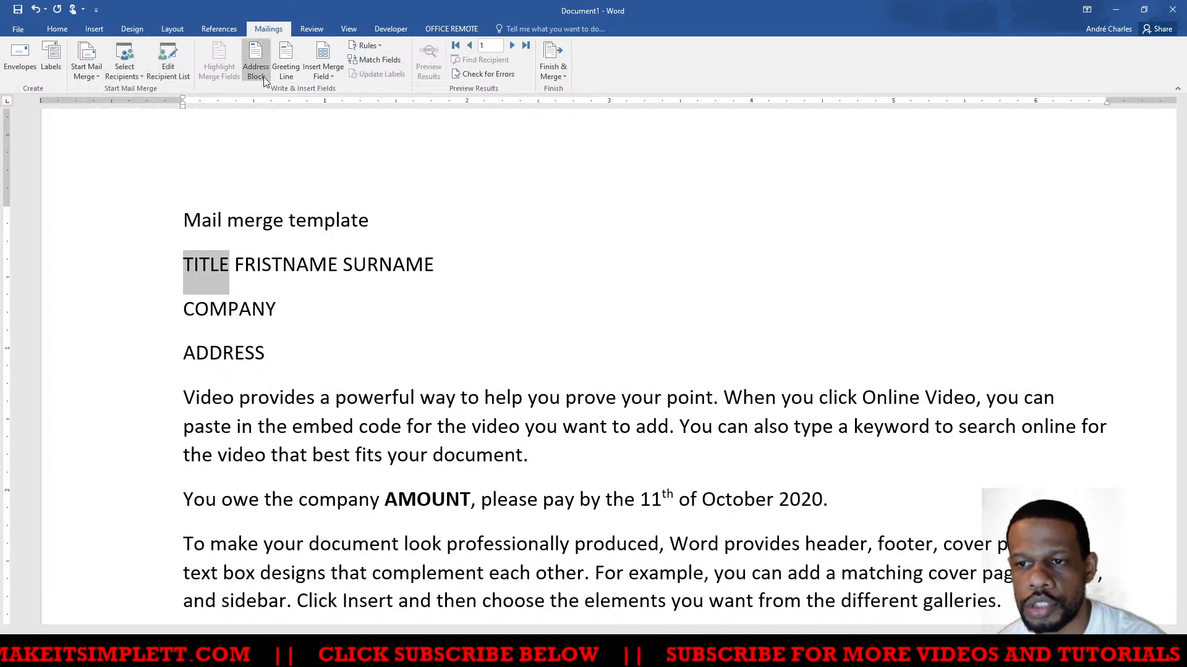
{"action": "left_click", "coordinate": [323, 76]}
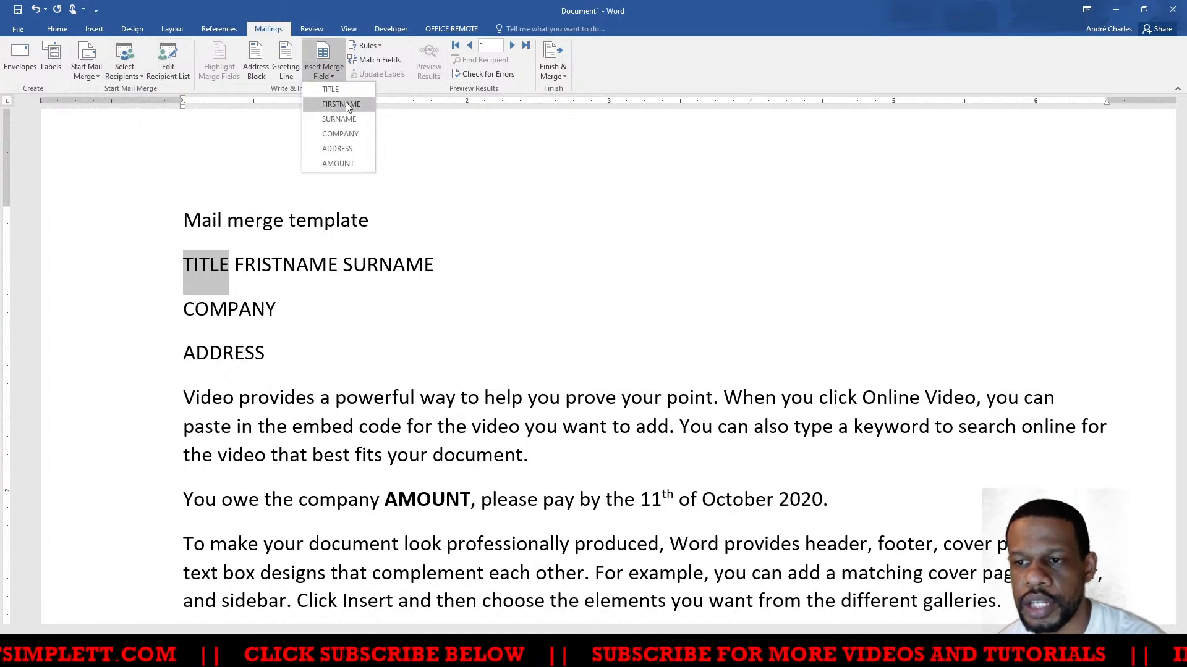
{"action": "left_click", "coordinate": [339, 91]}
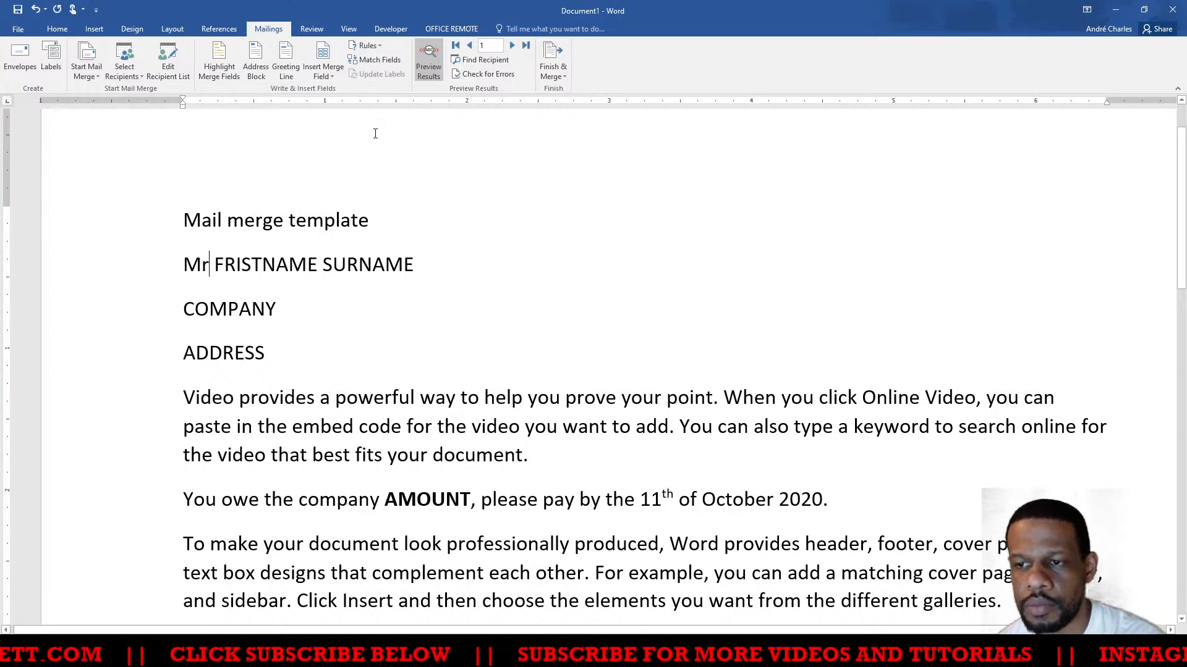
{"action": "left_click", "coordinate": [426, 59]}
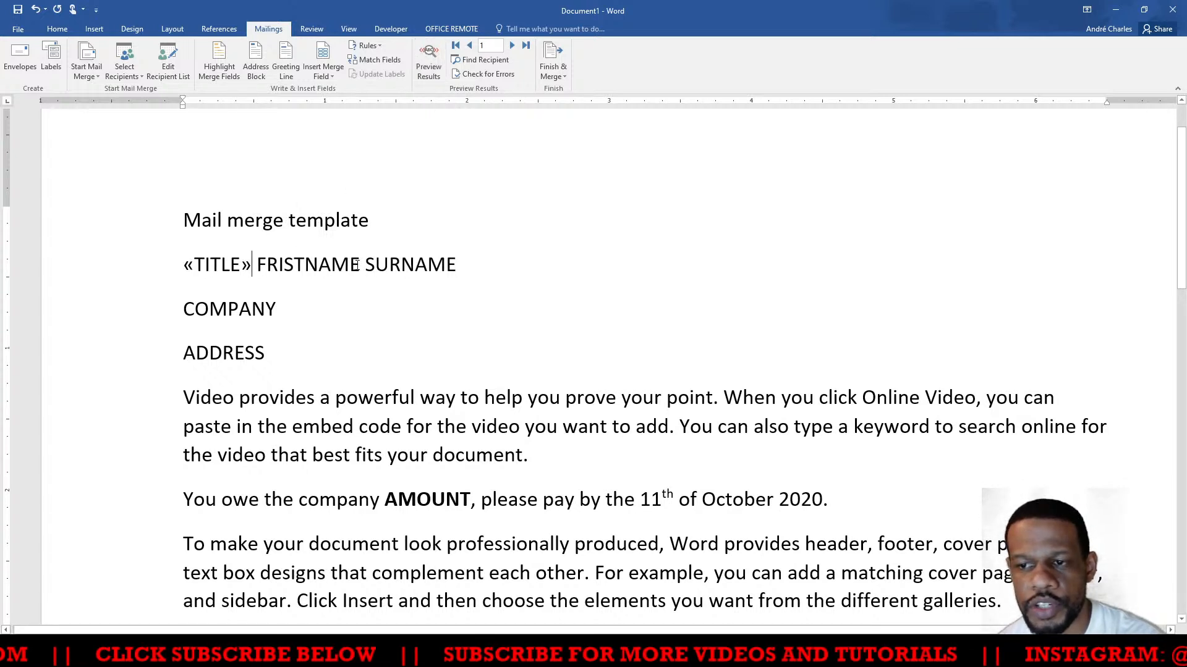
Replace the FRISTNAME and SURNAME placeholders with the FIRSTNAME and SURNAME merge fields
{"action": "left_click_drag", "start_coordinate": [358, 264], "coordinate": [256, 266]}
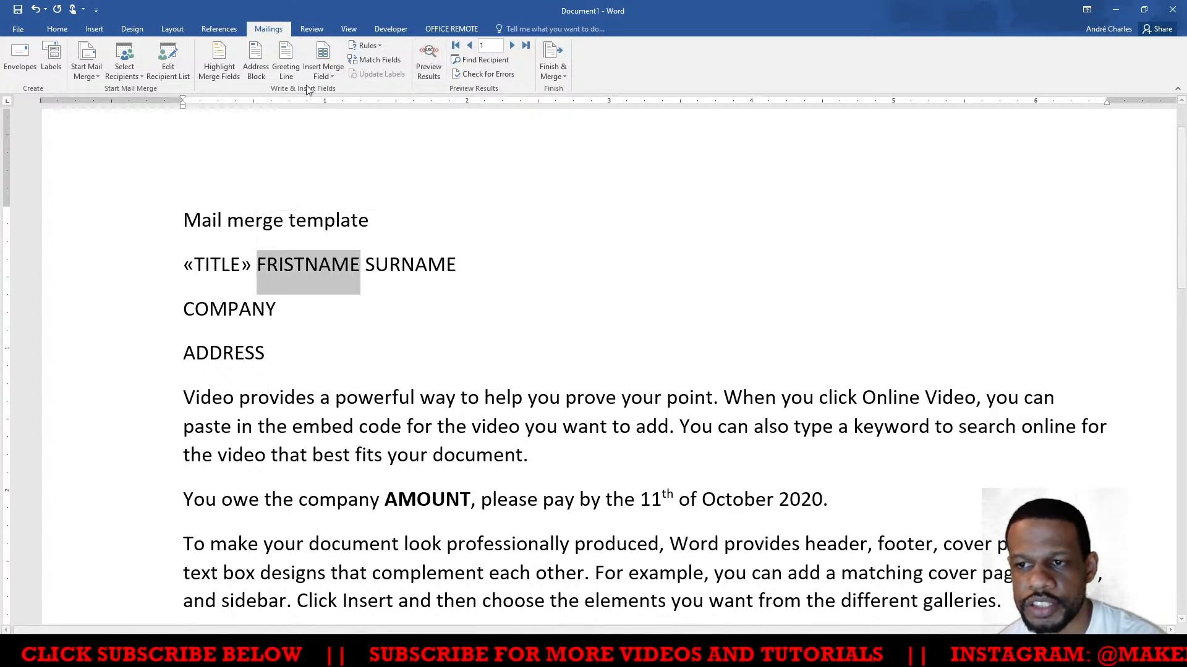
{"action": "left_click", "coordinate": [322, 71]}
{"action": "left_click", "coordinate": [338, 106]}
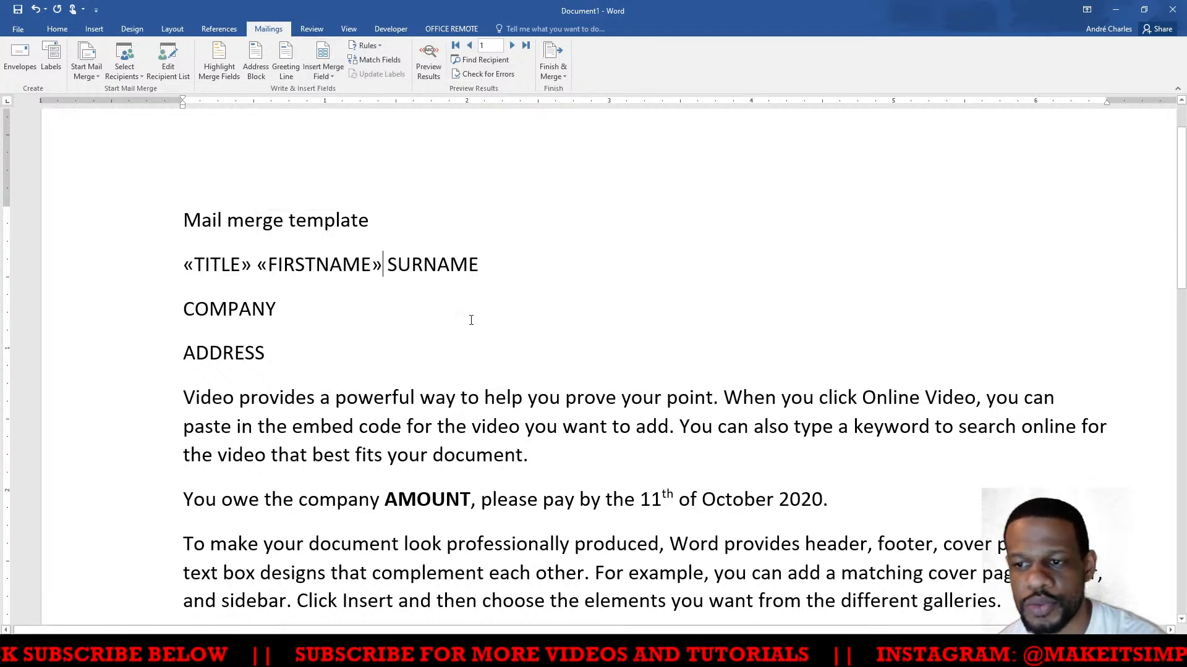
{"action": "left_click_drag", "start_coordinate": [482, 268], "coordinate": [387, 267]}
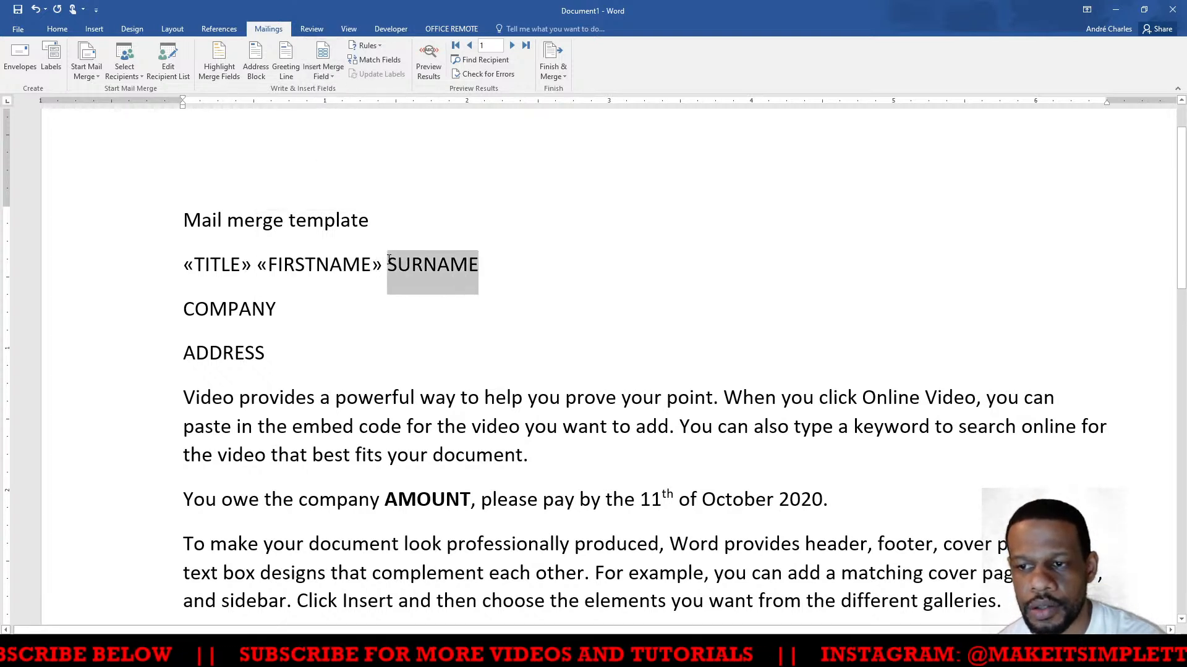
{"action": "left_click", "coordinate": [331, 76]}
{"action": "left_click", "coordinate": [340, 118]}
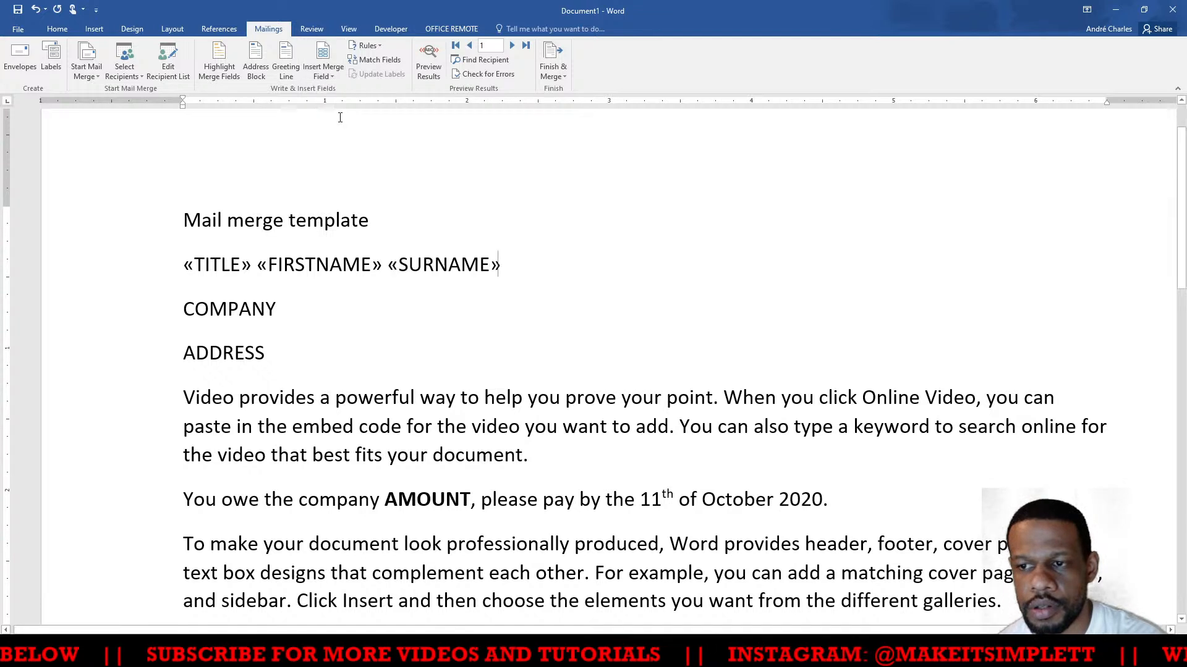
Replace the COMPANY placeholder with the COMPANY merge field and restore the paragraph break before ADDRESS
{"action": "left_click_drag", "start_coordinate": [279, 307], "coordinate": [182, 309]}
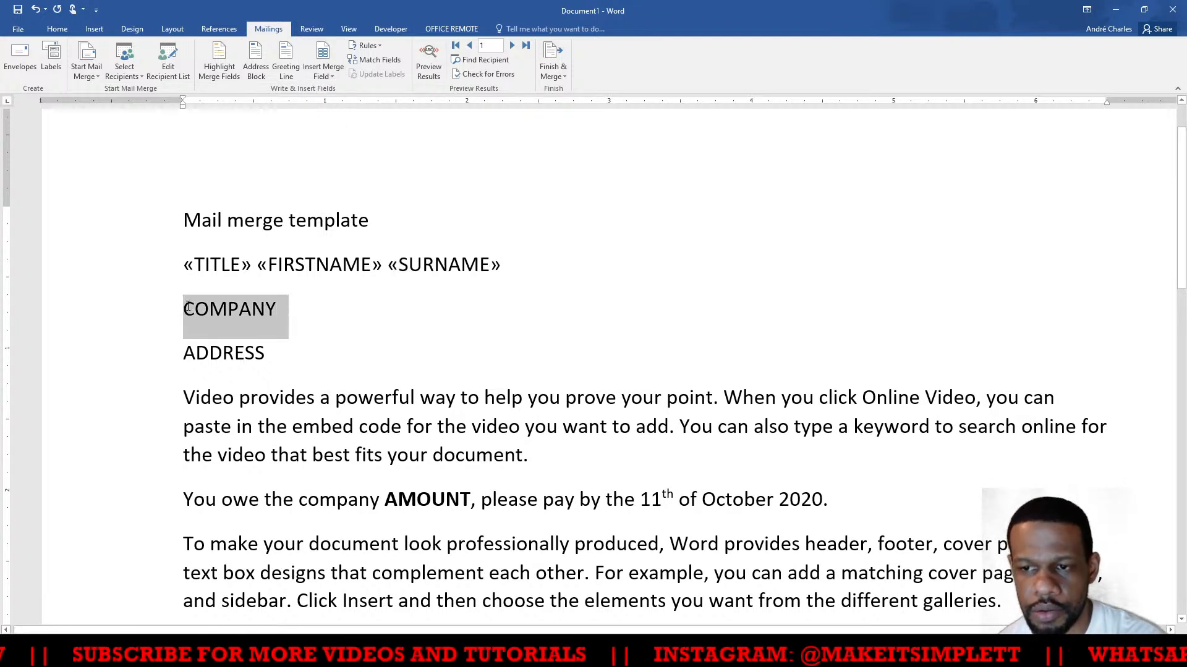
{"action": "left_click", "coordinate": [310, 79]}
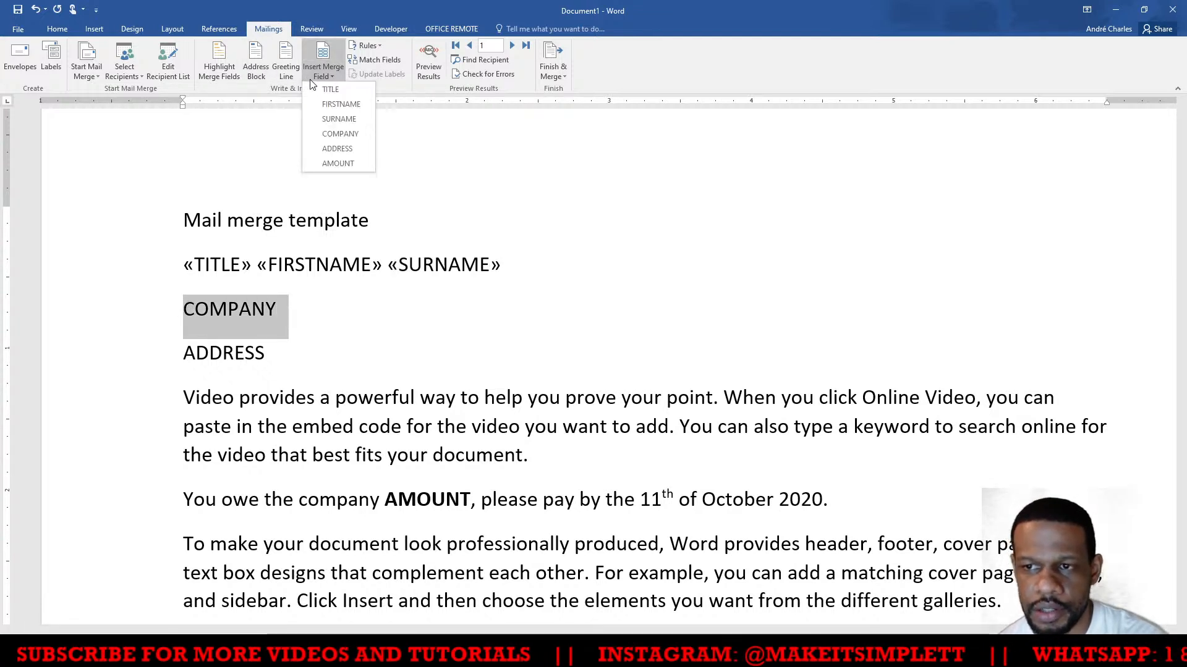
{"action": "left_click", "coordinate": [342, 136]}
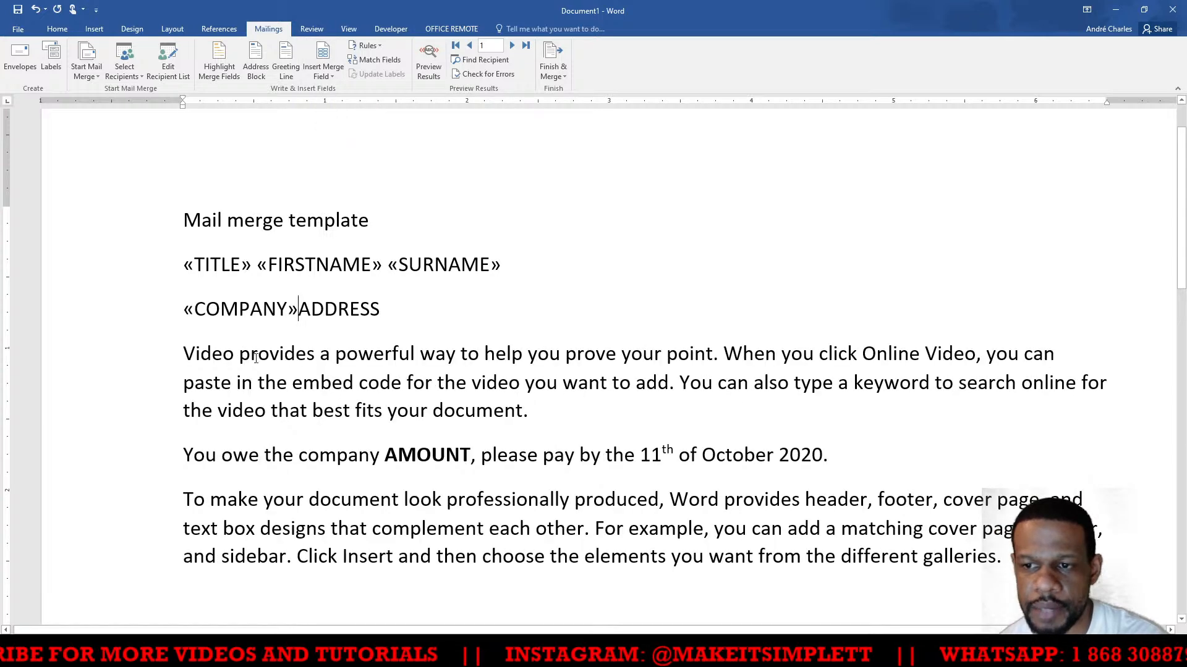
{"action": "key", "text": "Return"}
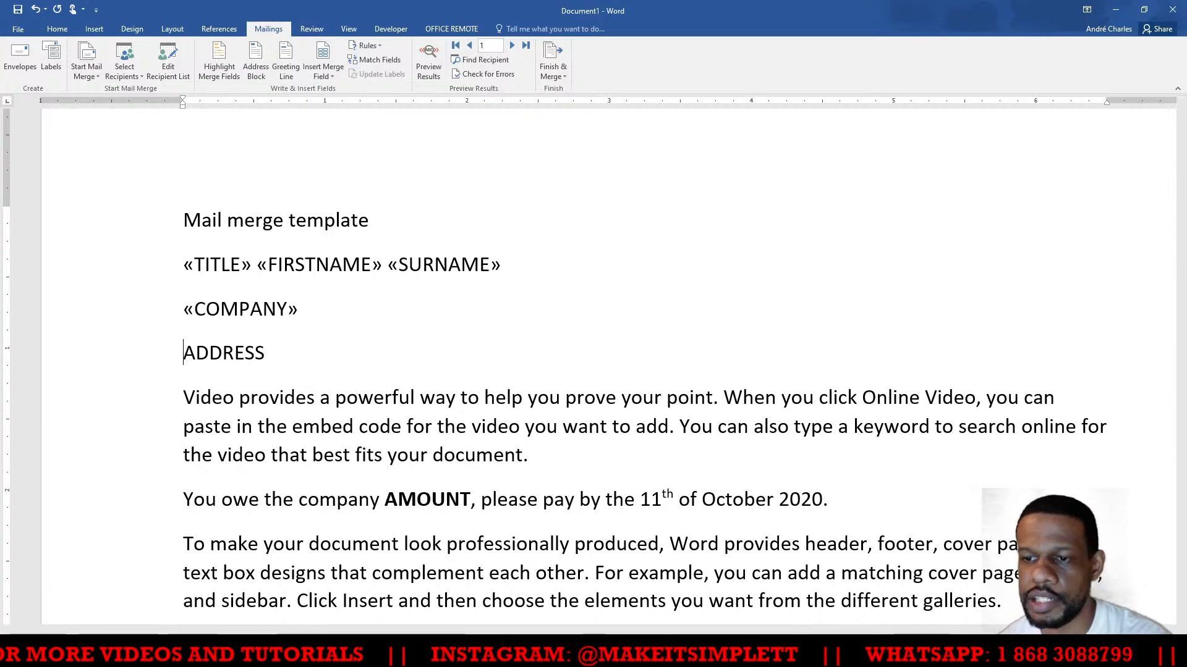
Replace the ADDRESS placeholder and the bold AMOUNT placeholder in the payment sentence with the ADDRESS and AMOUNT merge fields
{"action": "left_click_drag", "start_coordinate": [259, 358], "coordinate": [185, 339]}
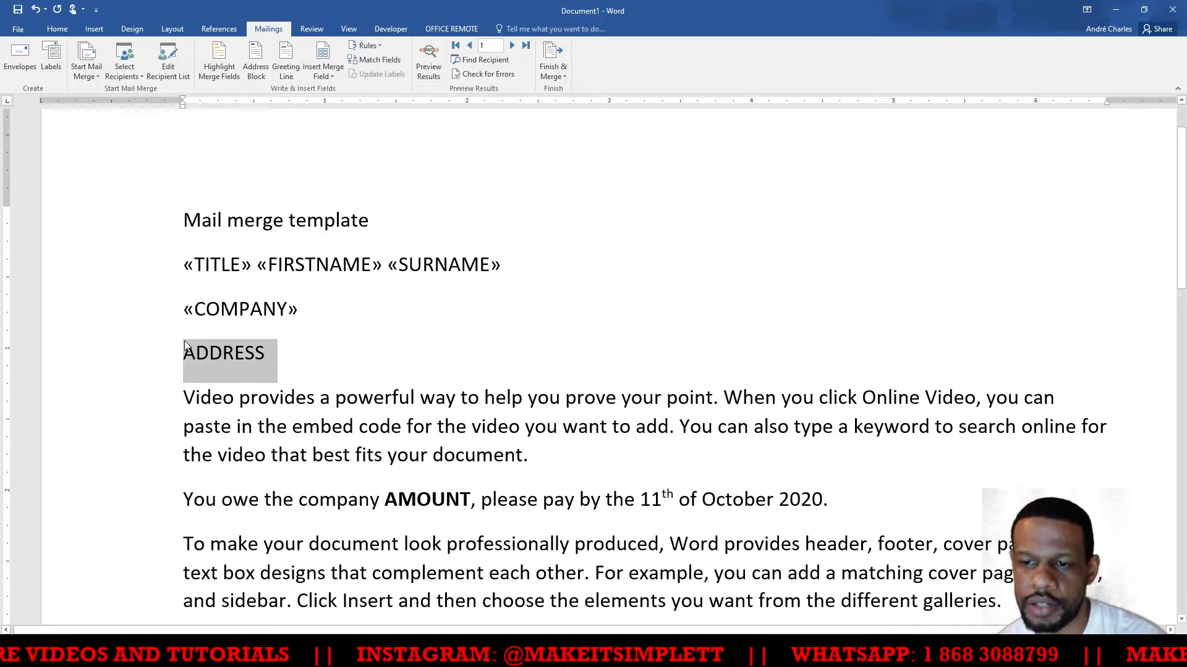
{"action": "left_click", "coordinate": [320, 73]}
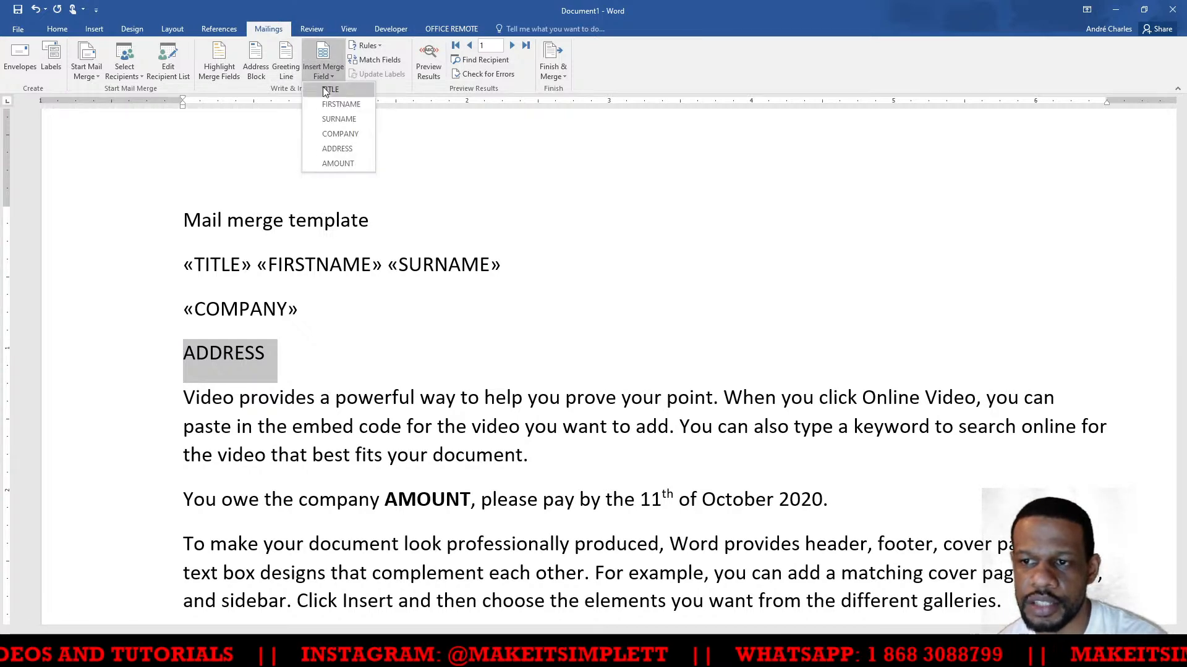
{"action": "left_click", "coordinate": [336, 148]}
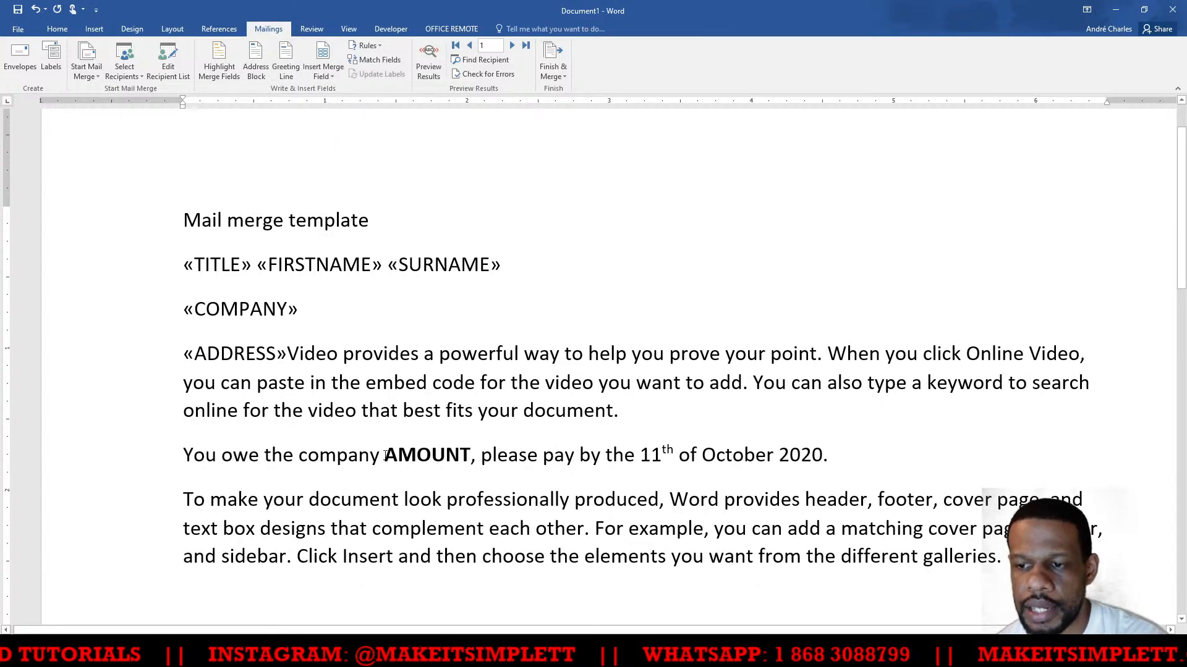
{"action": "left_click_drag", "start_coordinate": [384, 454], "coordinate": [471, 464]}
{"action": "left_click", "coordinate": [324, 71]}
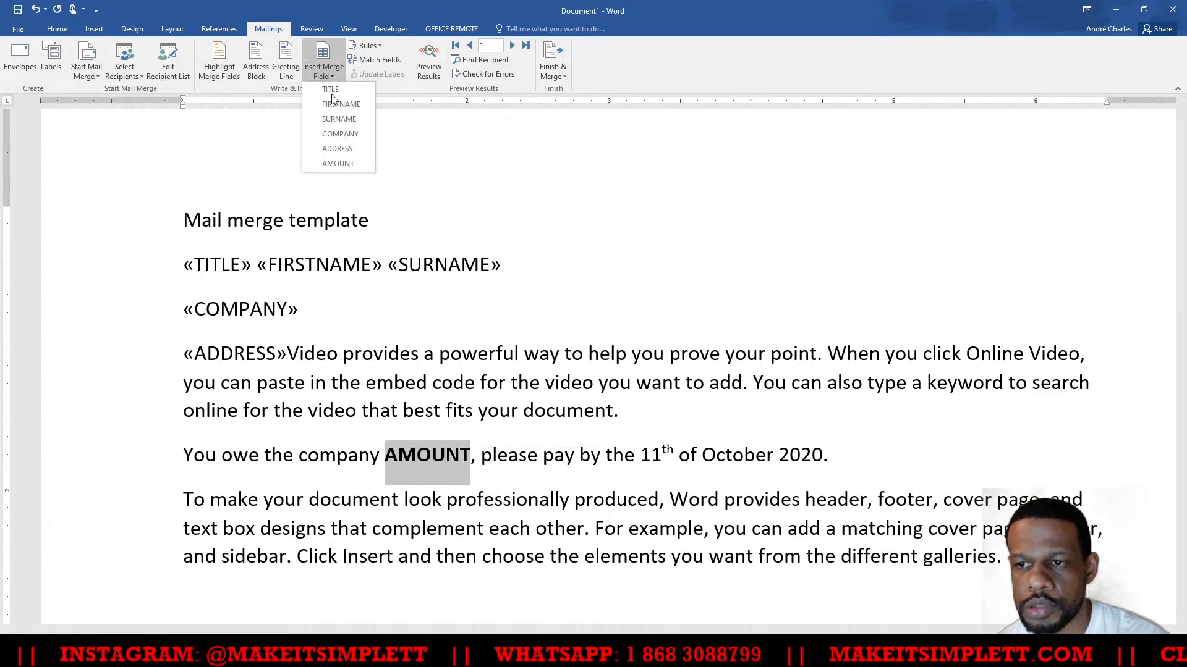
{"action": "left_click", "coordinate": [349, 164]}
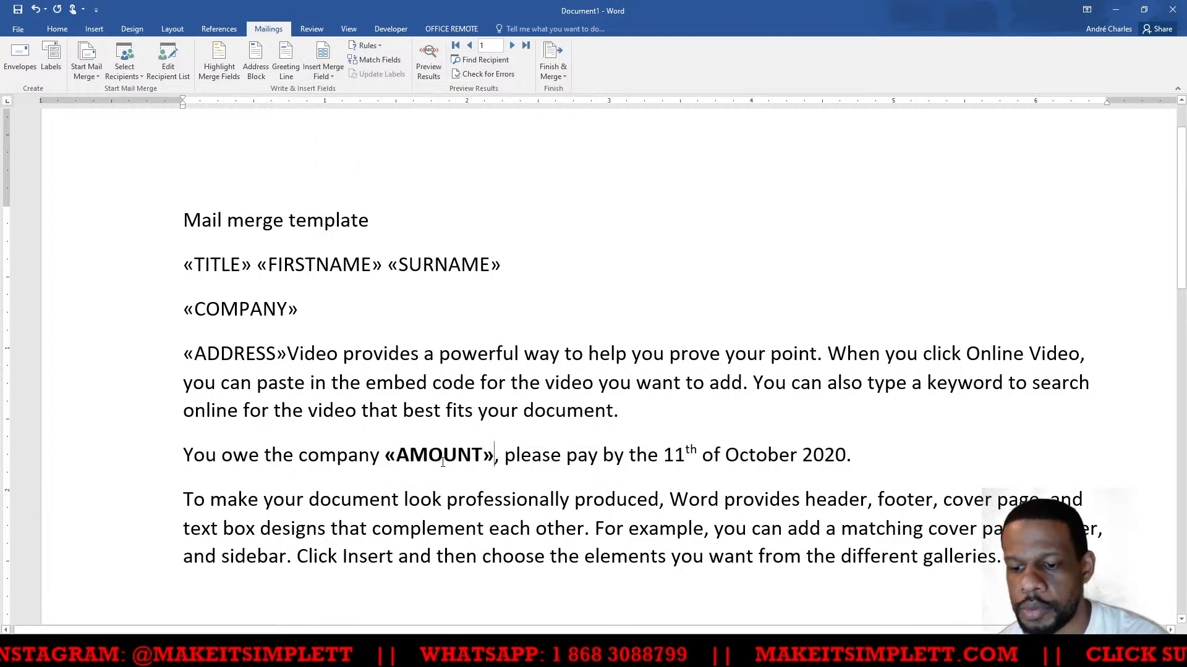
Launch Excel 2016 and open the recent workbook list.xlsx as read-only
{"action": "key", "text": "super"}
{"action": "key", "text": "super"}
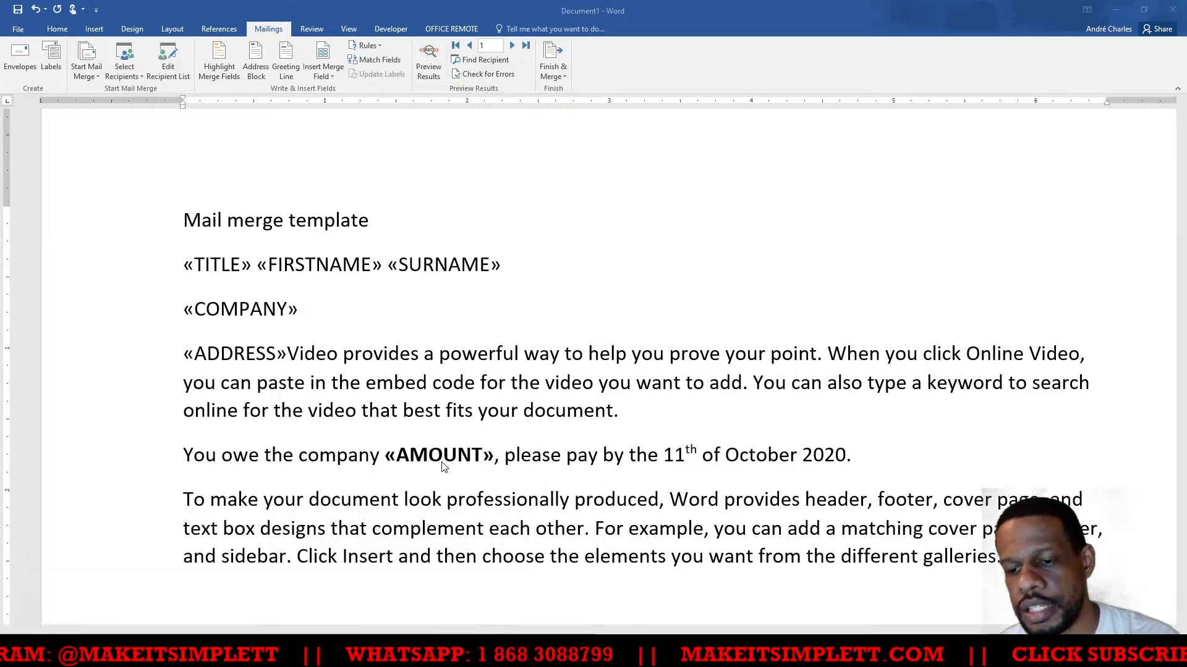
{"action": "key", "text": "super"}
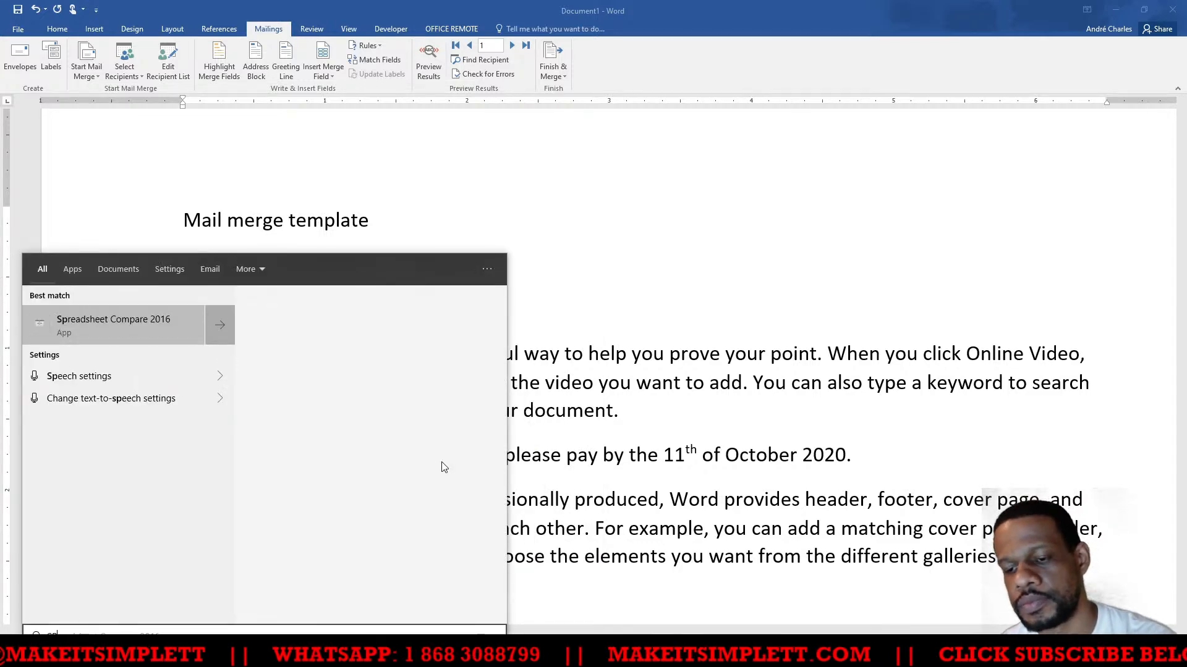
{"action": "key", "text": "BackSpace"}
{"action": "key", "text": "BackSpace"}
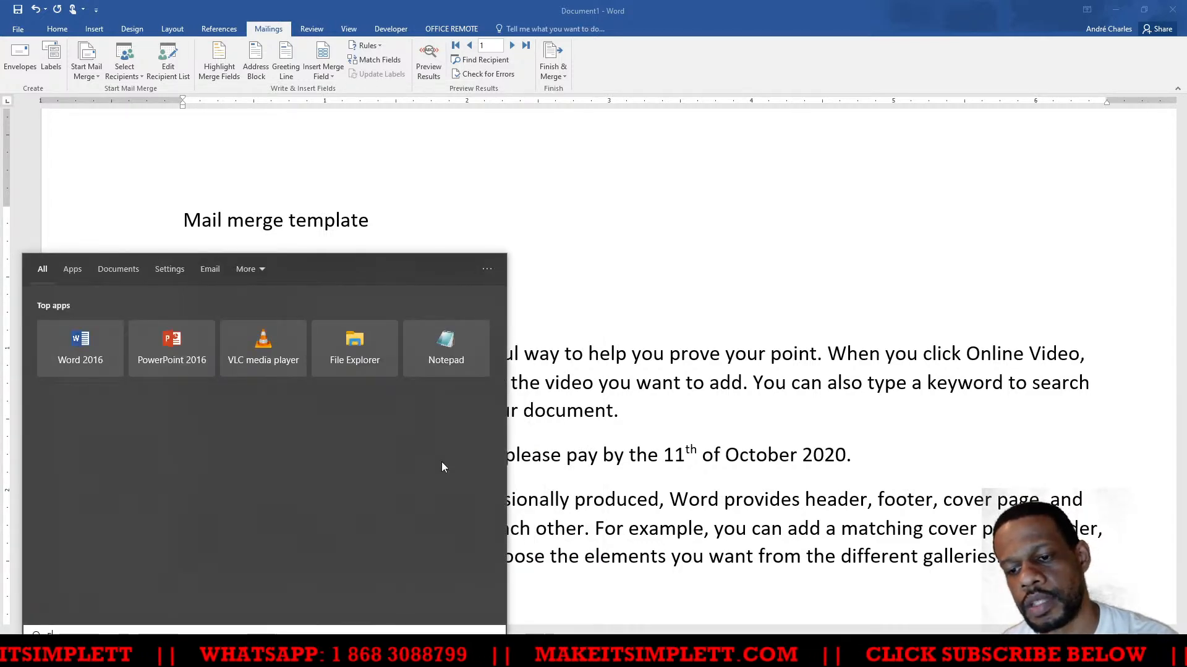
{"action": "type", "text": "excel"}
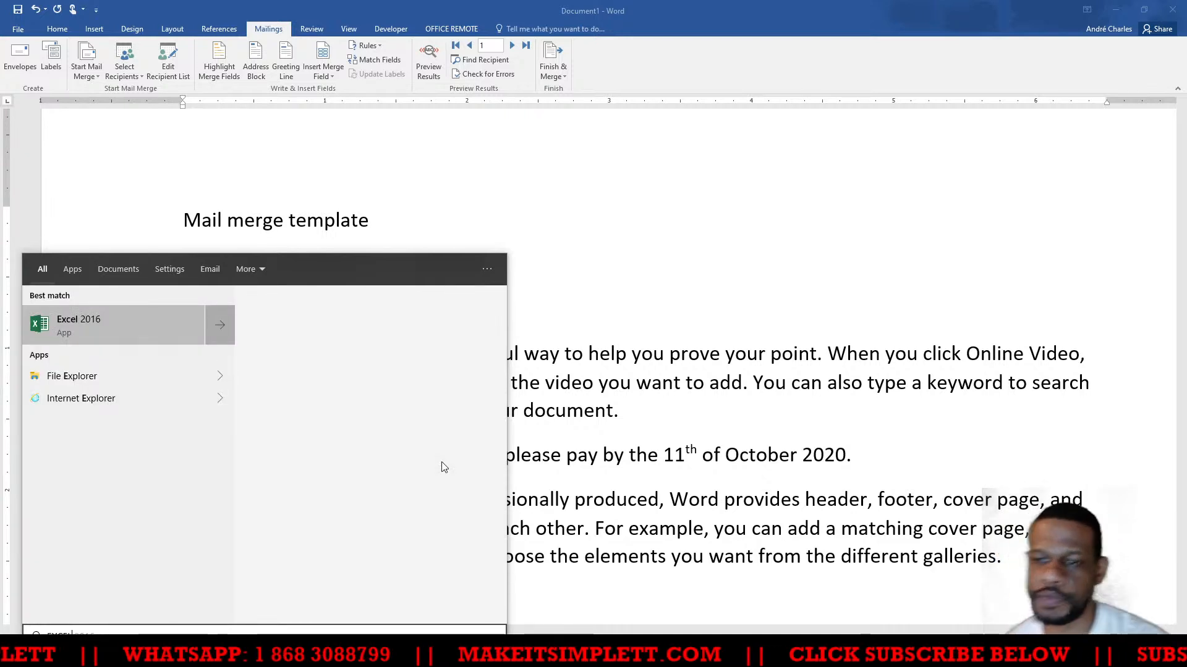
{"action": "key", "text": "Return"}
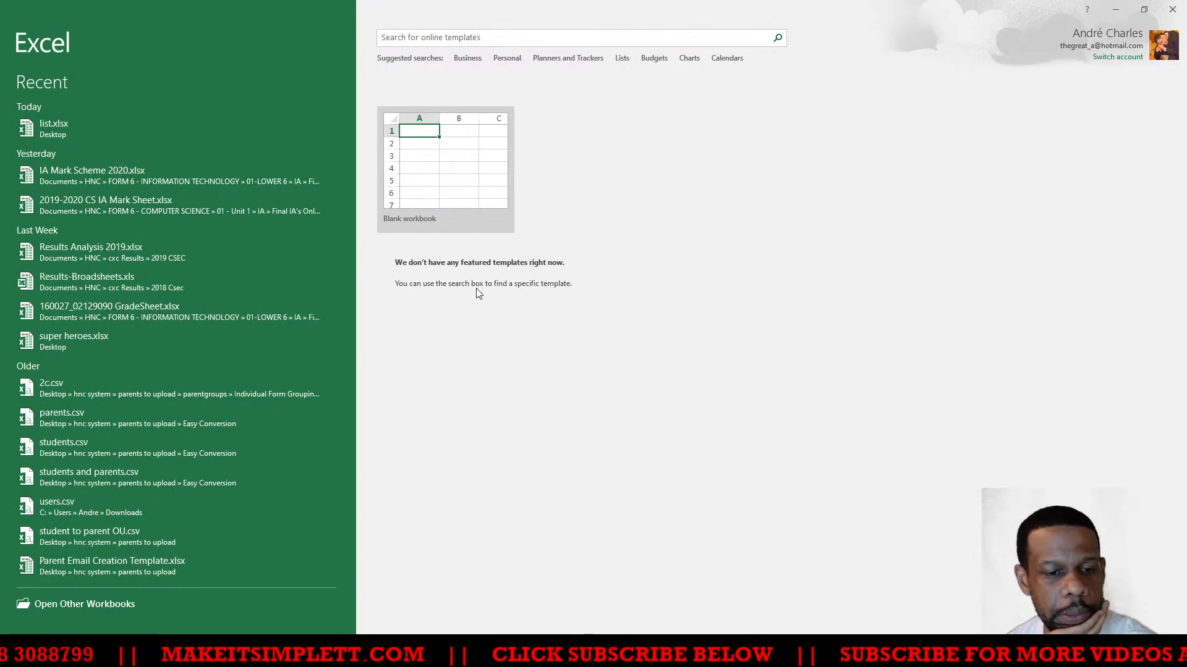
{"action": "left_click", "coordinate": [84, 131]}
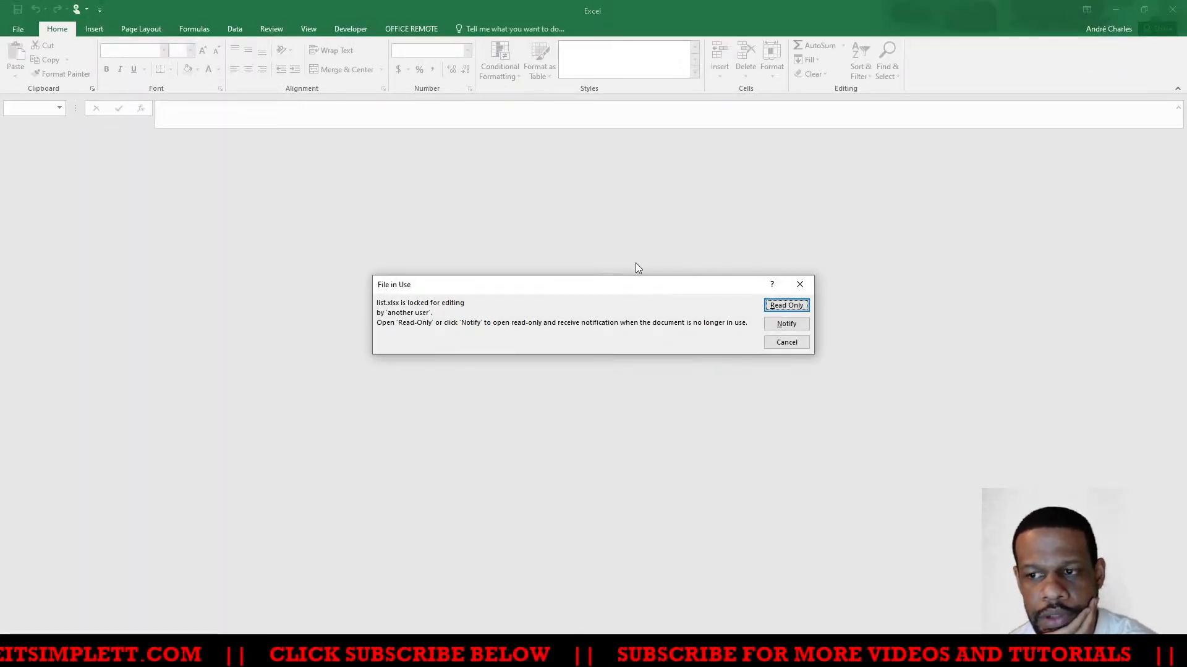
{"action": "left_click", "coordinate": [786, 306]}
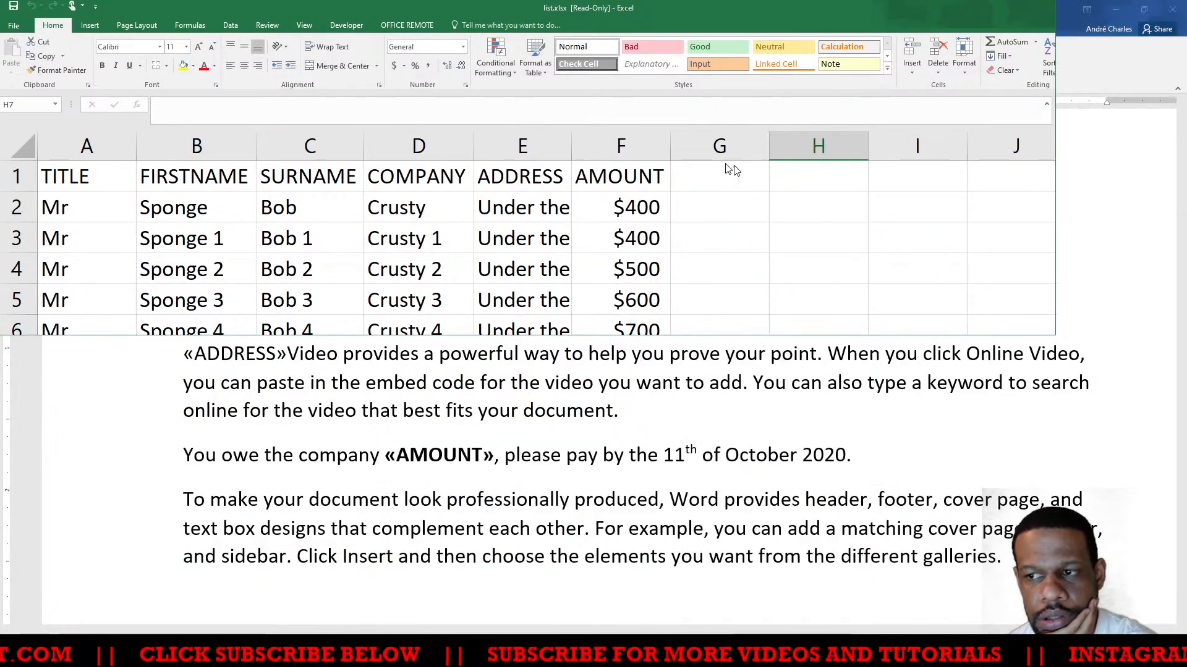
Arrange the Word letter and the list.xlsx workbook side by side, each filling half of the screen
{"action": "left_click_drag", "start_coordinate": [514, 13], "coordinate": [851, 225]}
{"action": "left_click_drag", "start_coordinate": [662, 224], "coordinate": [757, 135]}
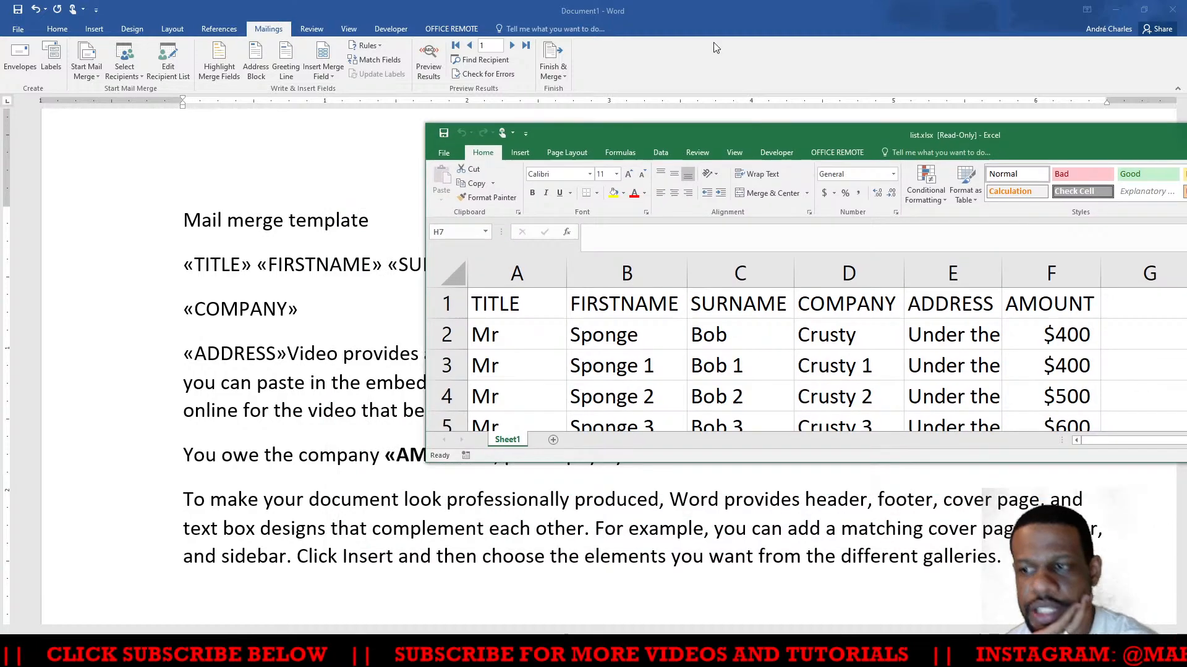
{"action": "left_click", "coordinate": [717, 7]}
{"action": "key", "text": "super+Left"}
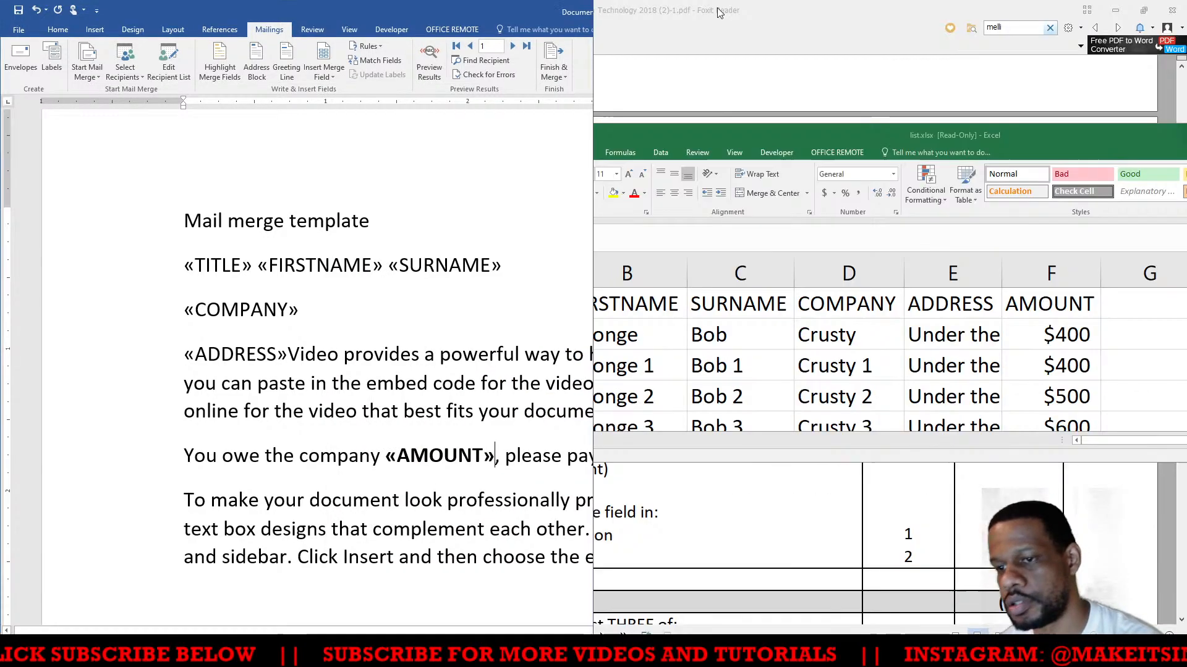
{"action": "left_click", "coordinate": [805, 144]}
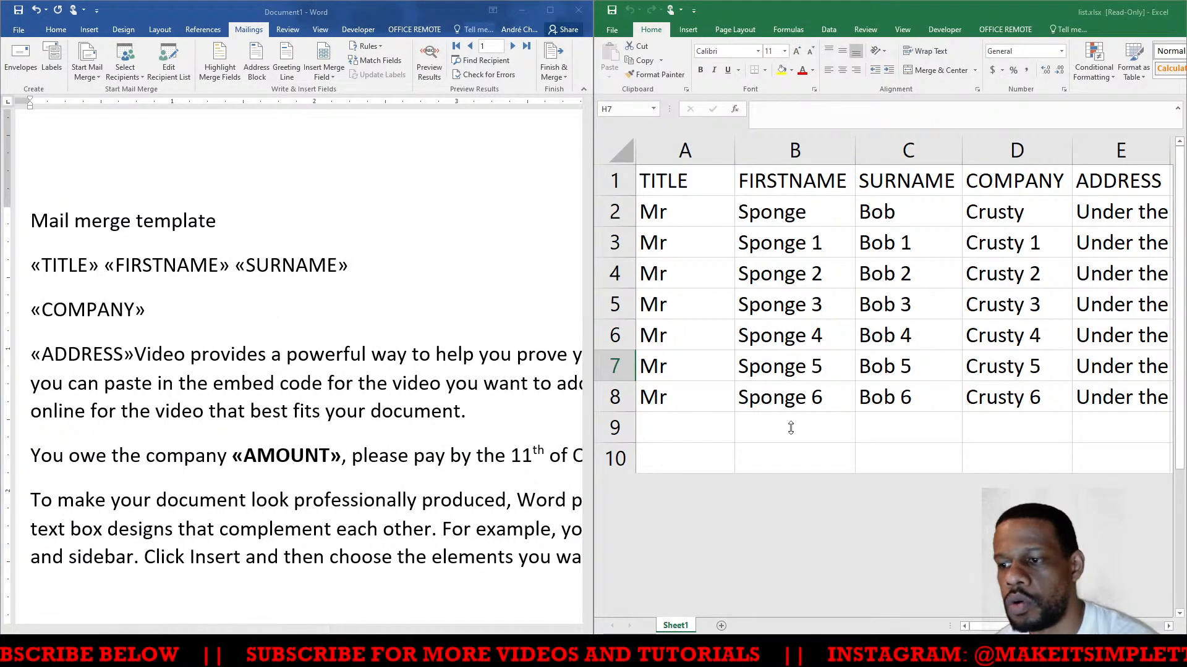
{"action": "key", "text": "super"}
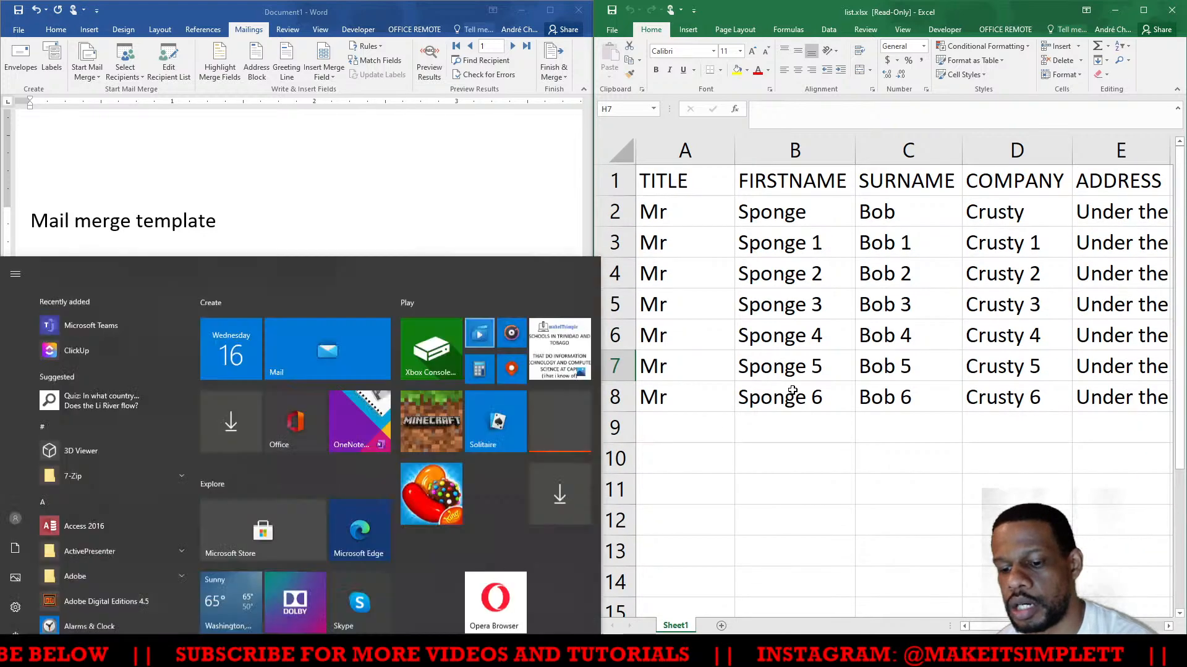
{"action": "key", "text": "super"}
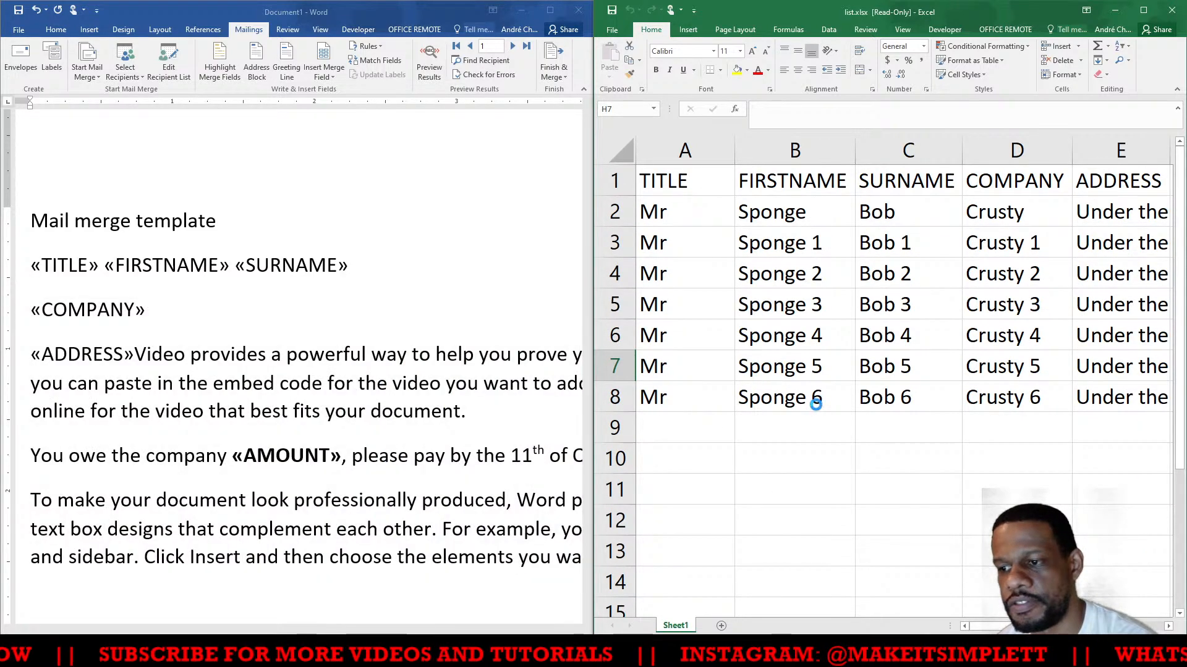
Bring all list.xlsx columns from TITLE to AMOUNT into view and preview the mail merge results in the Word letter
{"action": "scroll", "coordinate": [810, 412], "scroll_direction": "down", "scroll_amount": 2}
{"action": "scroll", "coordinate": [816, 405], "scroll_direction": "down", "scroll_amount": 5}
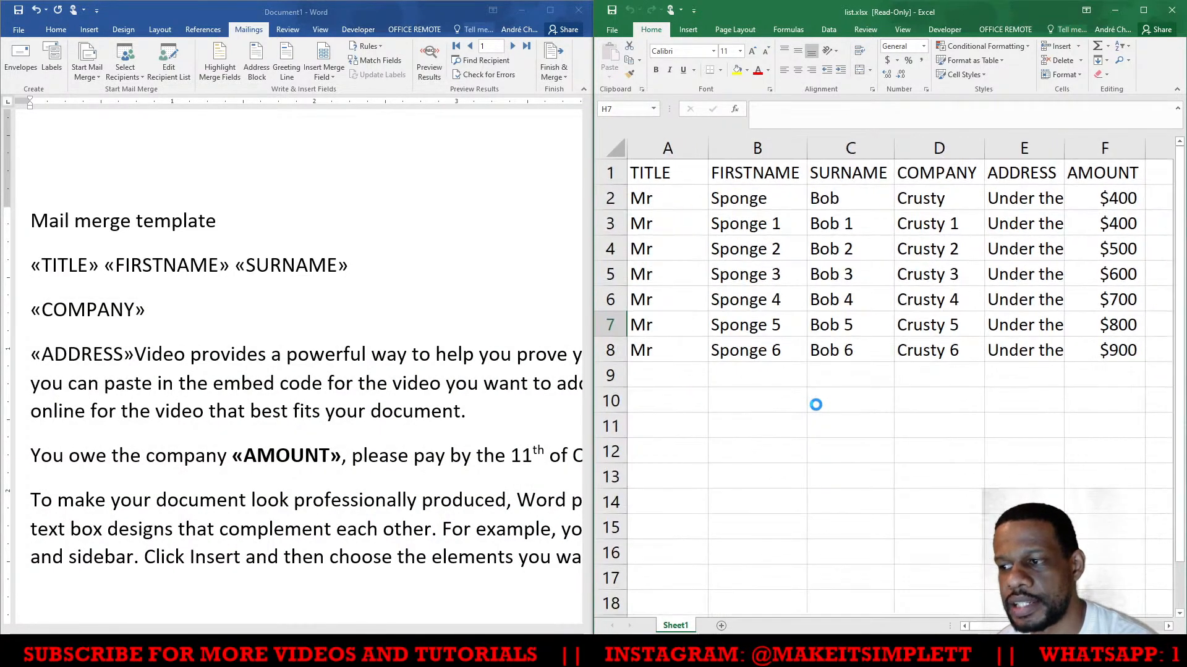
{"action": "left_click", "coordinate": [252, 13]}
{"action": "left_click", "coordinate": [429, 62]}
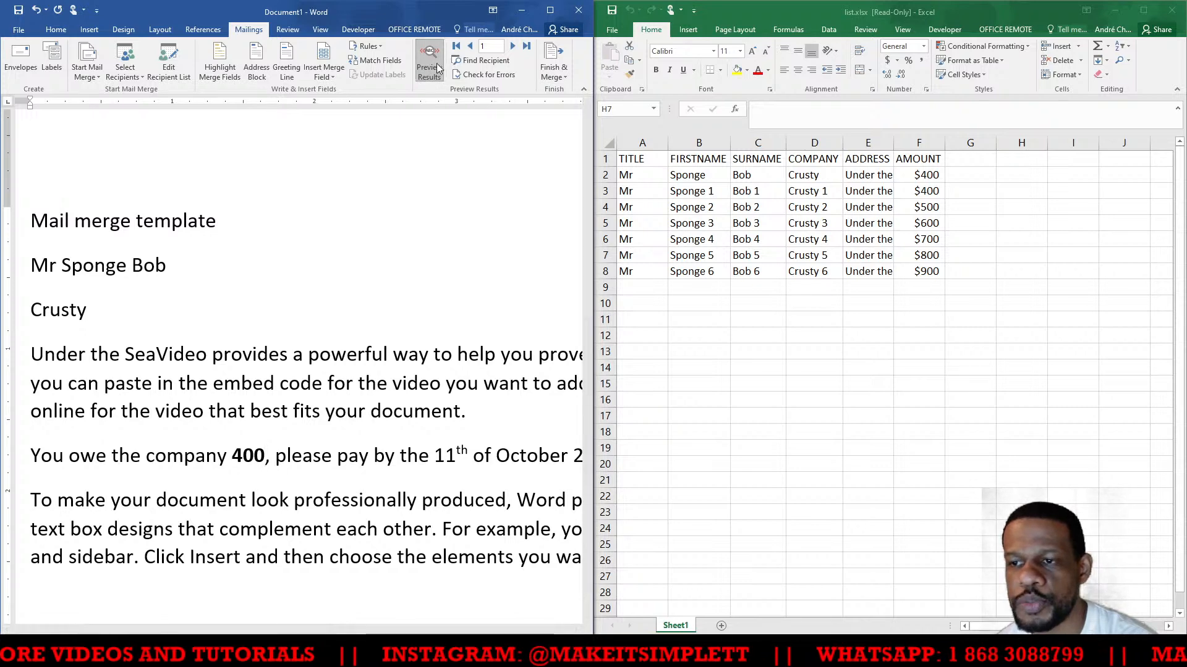
Insert a paragraph break after the address so the "Video provides" text starts its own paragraph
{"action": "left_click", "coordinate": [35, 265]}
{"action": "left_click", "coordinate": [163, 314]}
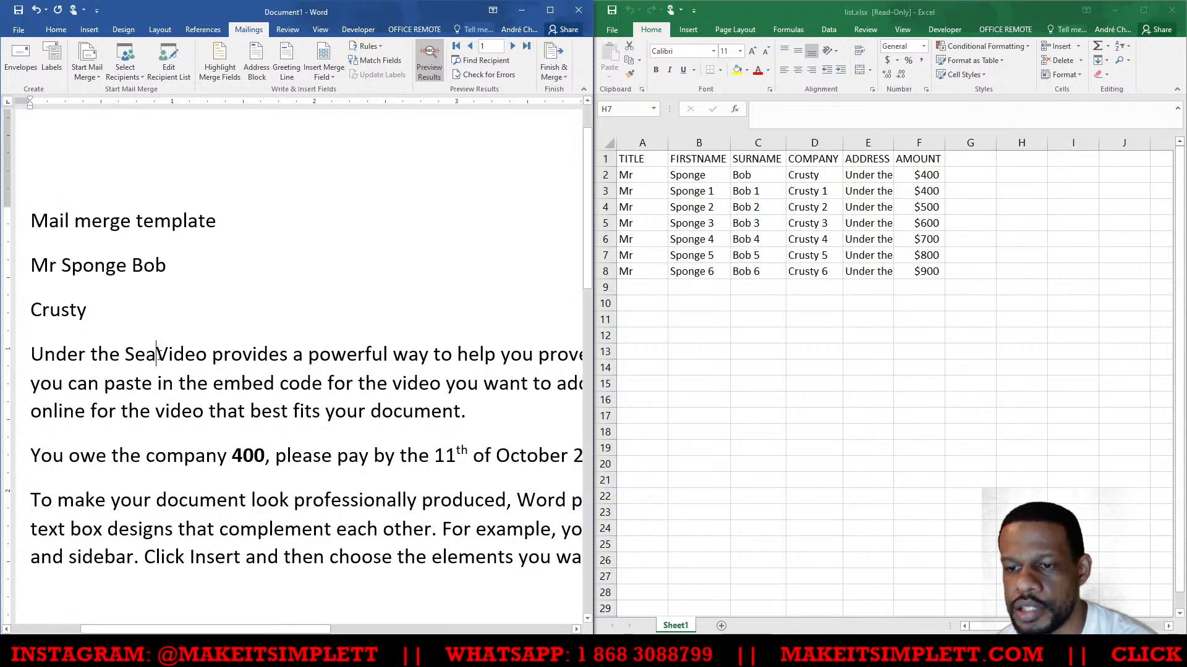
{"action": "key", "text": "Return"}
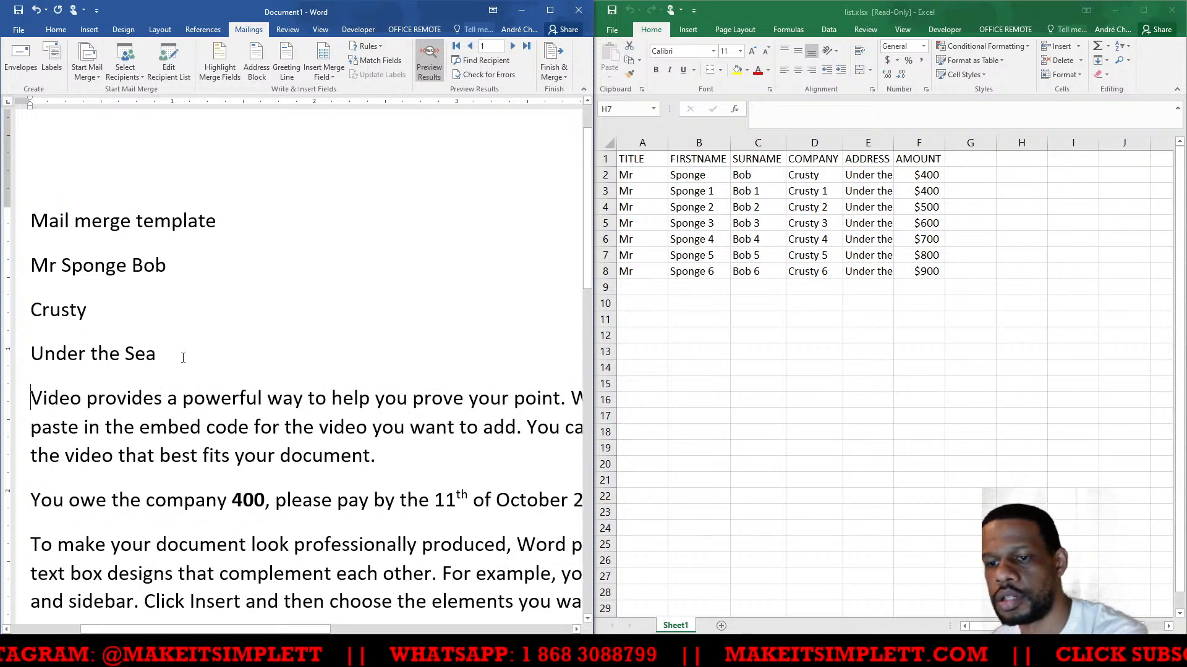
Step the letter preview forward through the recipients and back to record 3
{"action": "left_click", "coordinate": [511, 49]}
{"action": "left_click", "coordinate": [513, 48]}
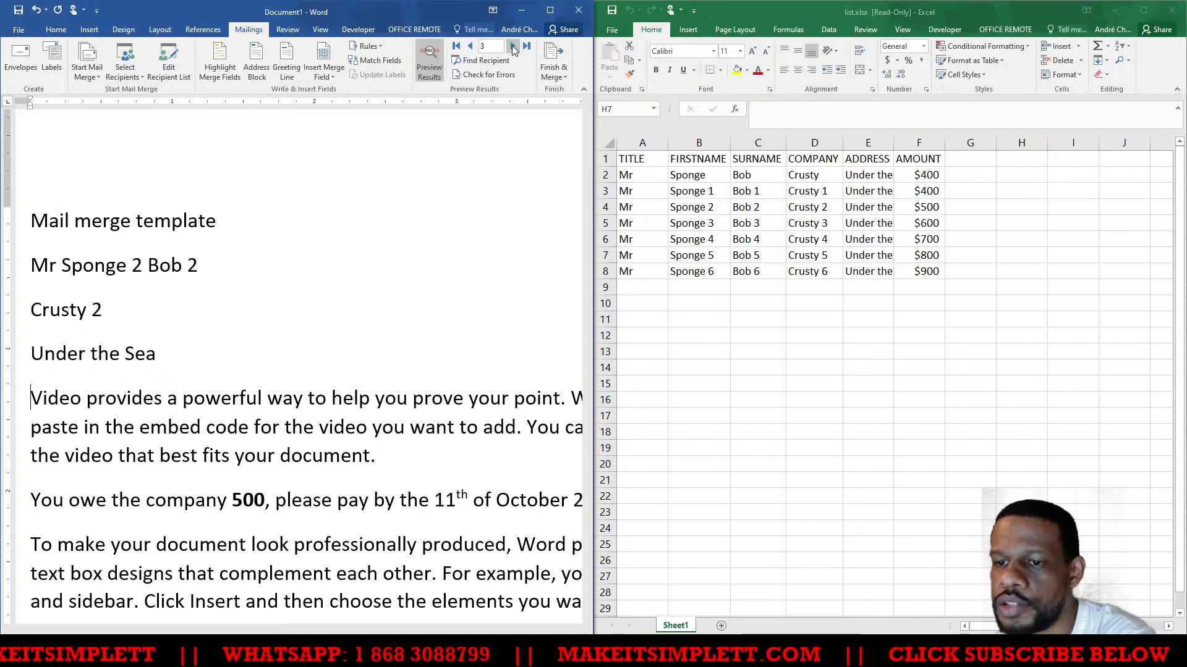
{"action": "left_click", "coordinate": [512, 48]}
{"action": "left_click", "coordinate": [512, 48]}
{"action": "left_click", "coordinate": [513, 48]}
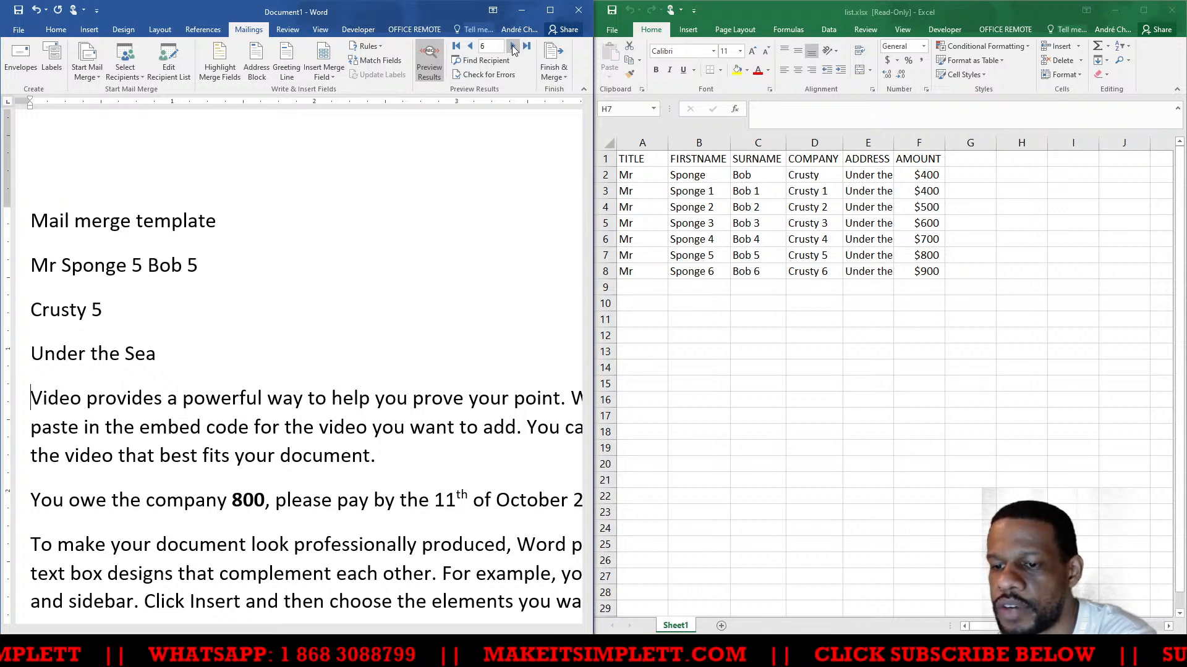
{"action": "left_click", "coordinate": [512, 48]}
{"action": "left_click", "coordinate": [473, 48]}
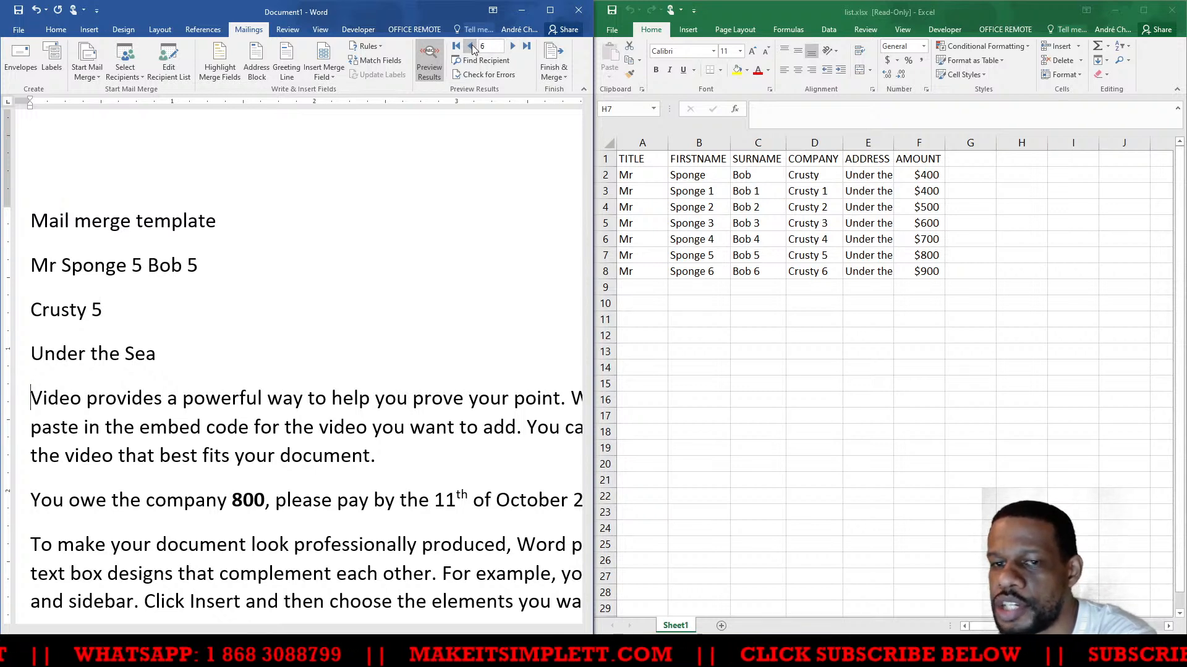
{"action": "left_click", "coordinate": [472, 48]}
{"action": "left_click", "coordinate": [472, 47]}
{"action": "left_click", "coordinate": [472, 48]}
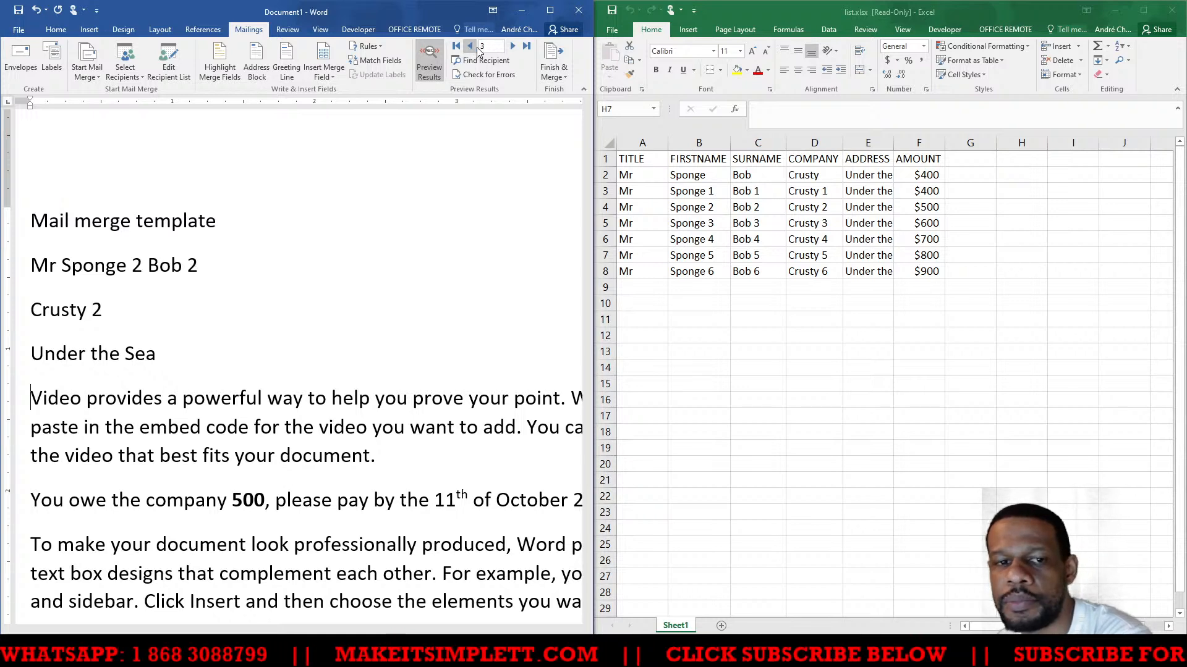
Compare the letter previews of records 4 and 5 with the worksheet rows, and return the preview to record 2
{"action": "left_click", "coordinate": [510, 47]}
{"action": "left_click", "coordinate": [810, 314]}
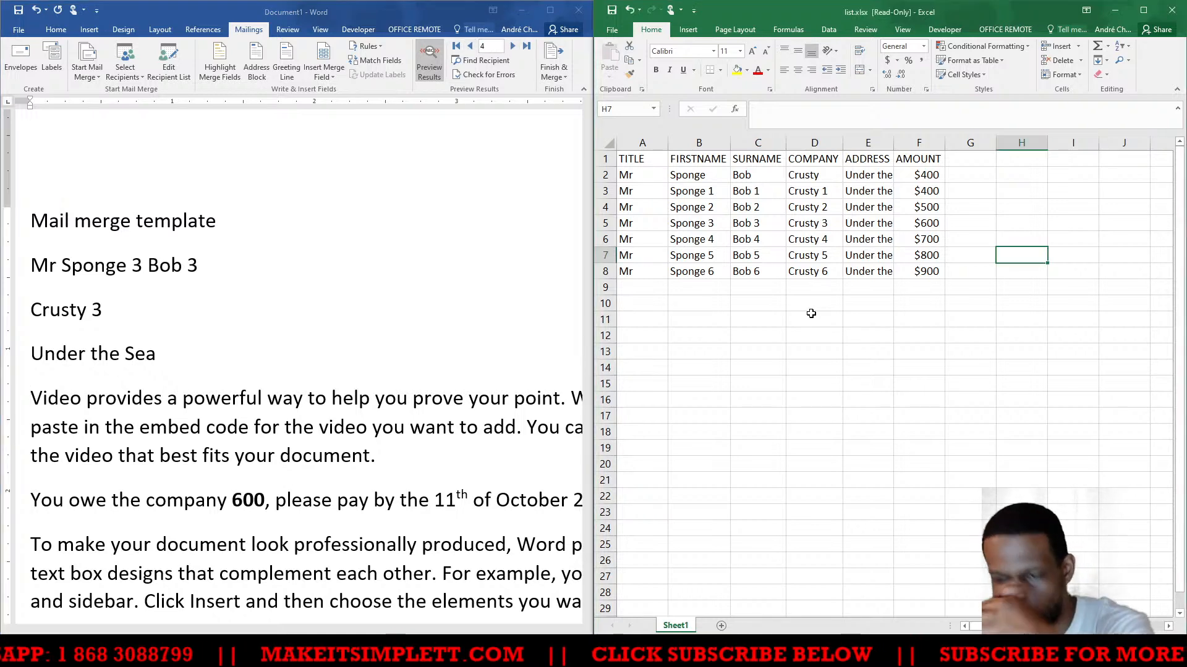
{"action": "scroll", "coordinate": [803, 281], "scroll_direction": "up", "scroll_amount": 4}
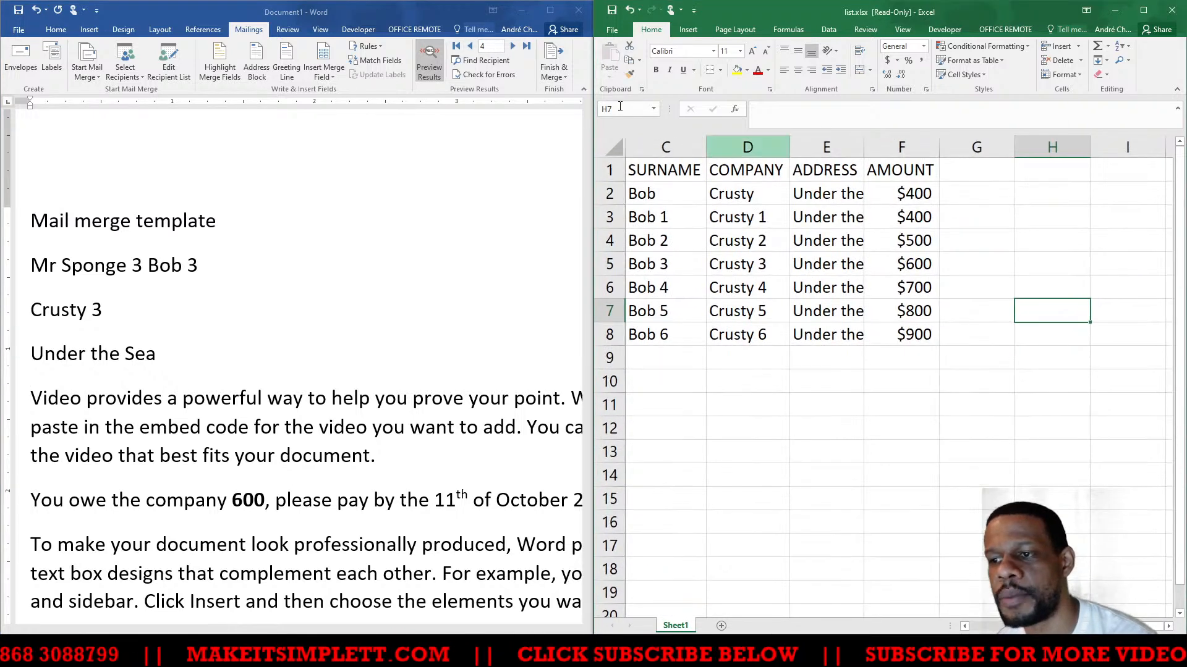
{"action": "left_click", "coordinate": [513, 47]}
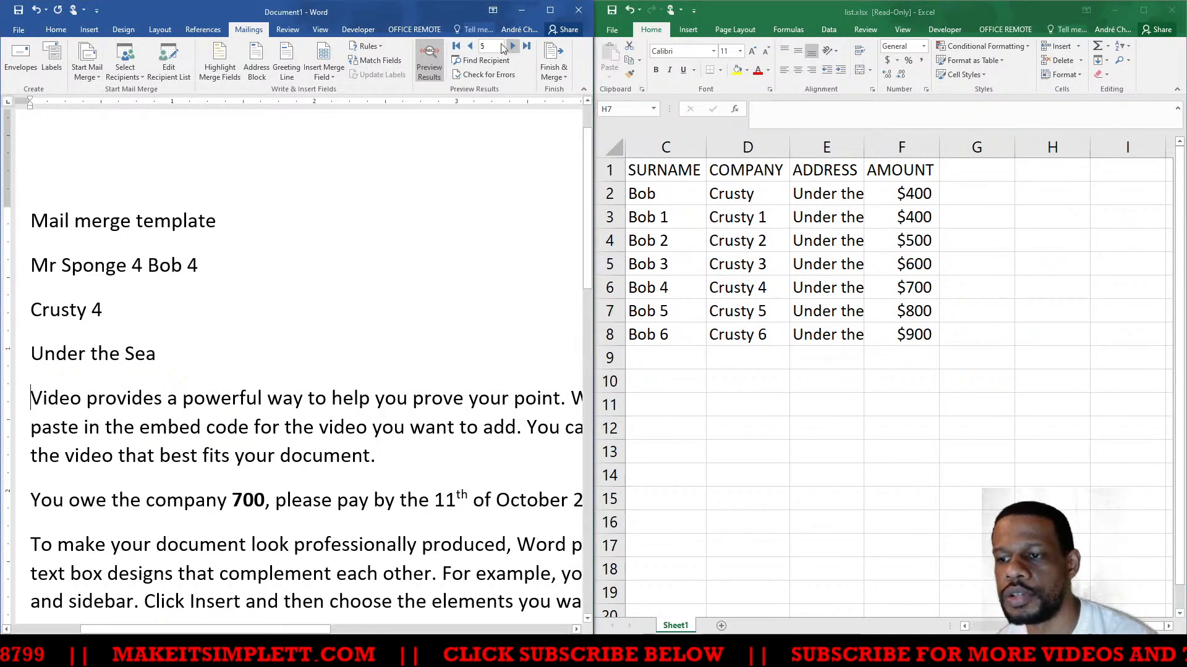
{"action": "left_click", "coordinate": [470, 48]}
{"action": "left_click", "coordinate": [470, 47]}
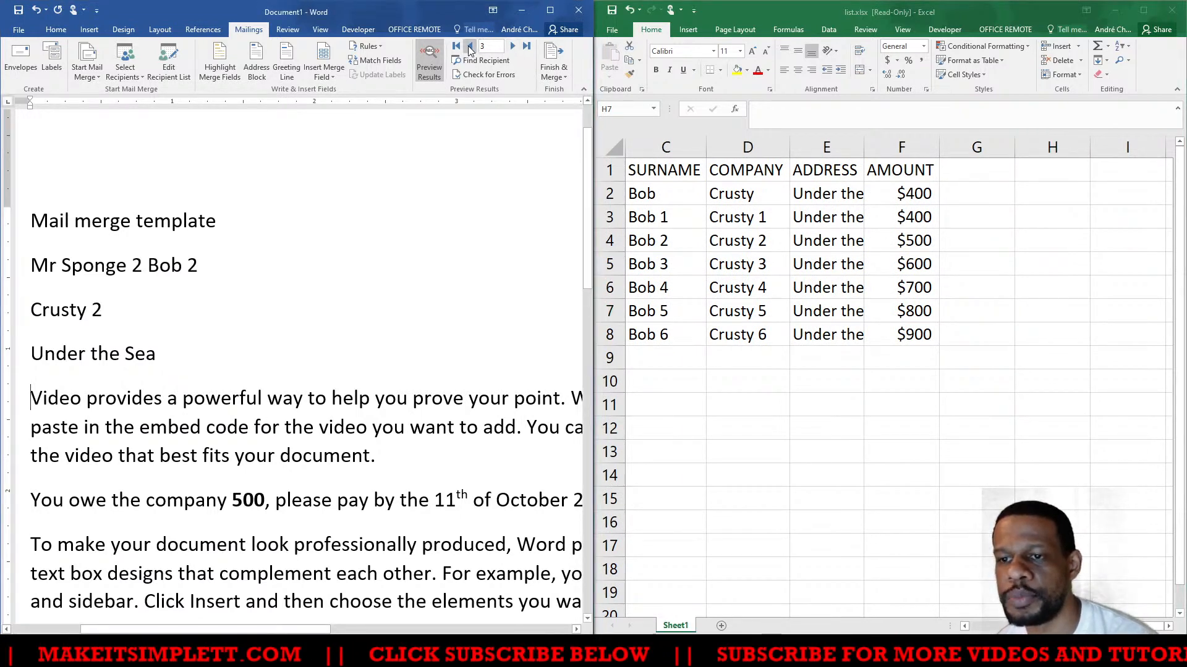
{"action": "left_click", "coordinate": [470, 48]}
Check the mail merge recipient list and highlight the matching header cells C1:F1 in the workbook
{"action": "left_click", "coordinate": [182, 79]}
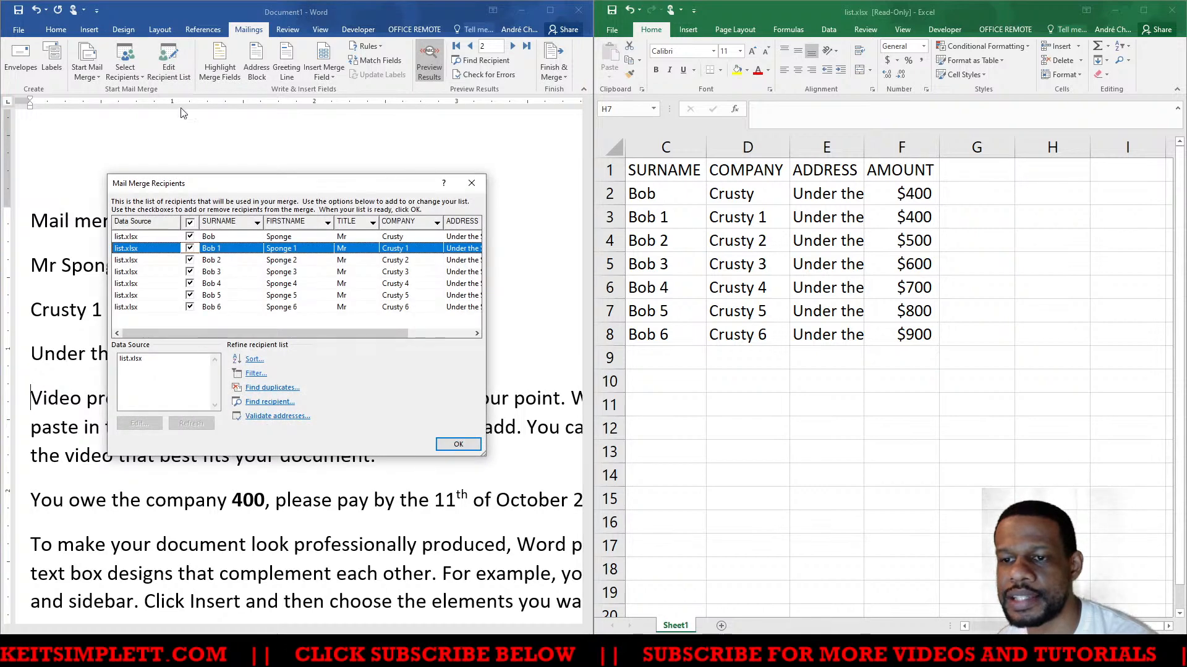
{"action": "left_click", "coordinate": [471, 189]}
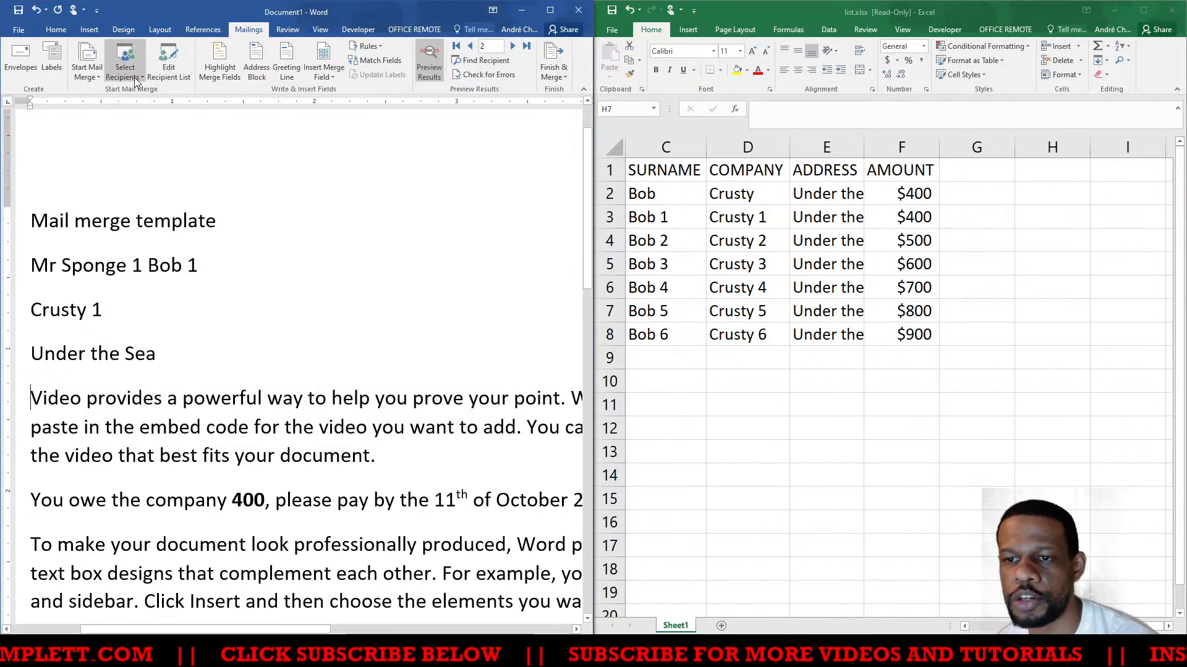
{"action": "left_click", "coordinate": [125, 67]}
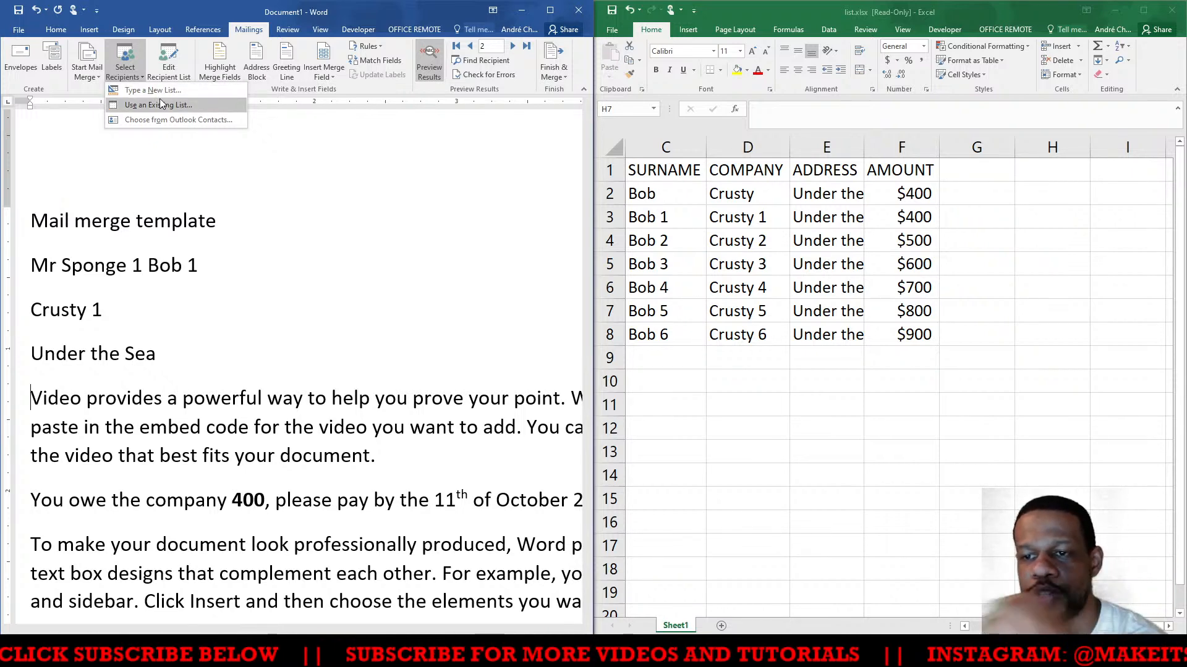
{"action": "left_click", "coordinate": [878, 281]}
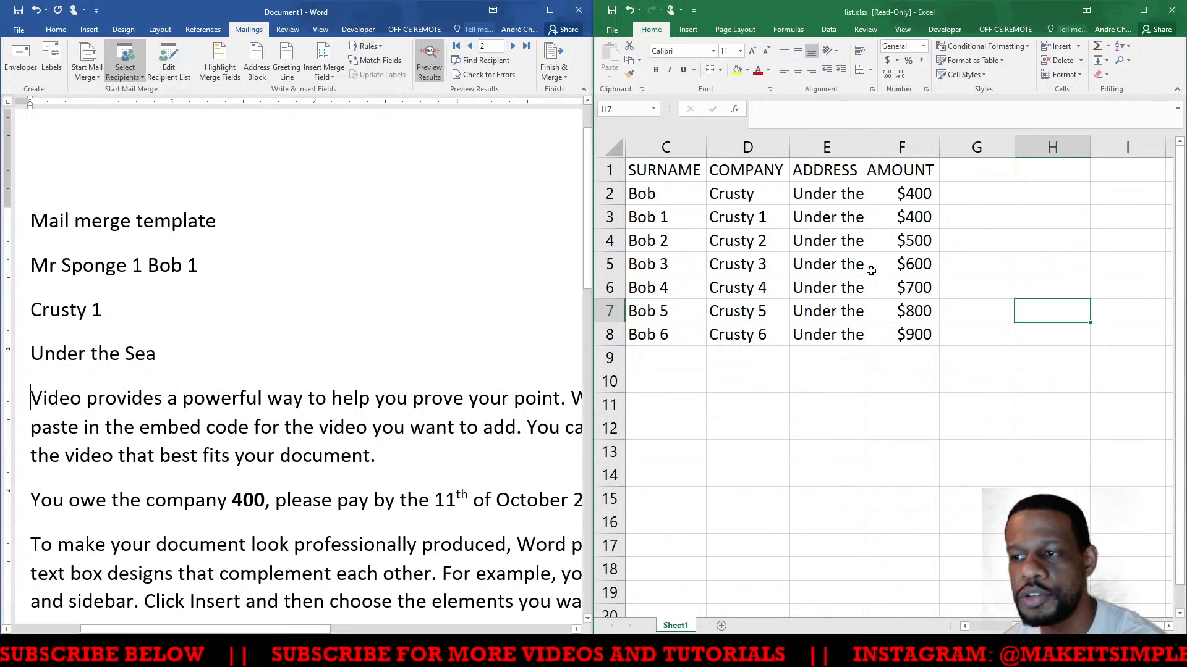
{"action": "left_click_drag", "start_coordinate": [678, 173], "coordinate": [899, 162]}
{"action": "left_click", "coordinate": [291, 401]}
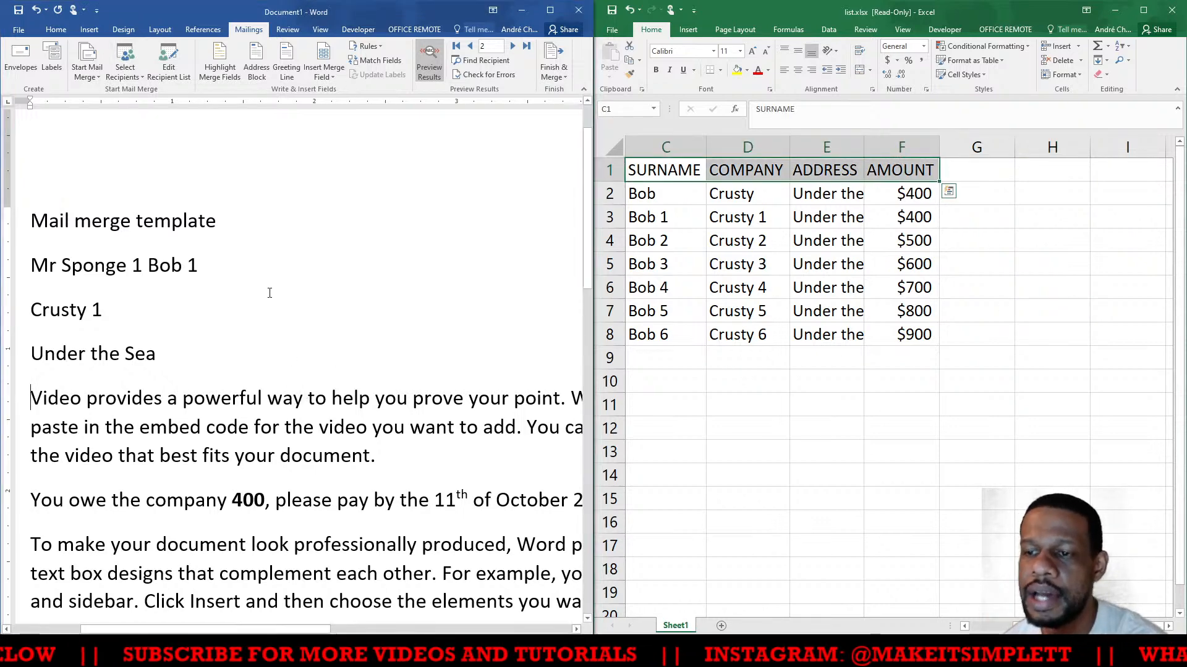
Preview the letter for records 3 to 5 and step back to record 1
{"action": "left_click", "coordinate": [513, 47]}
{"action": "left_click", "coordinate": [512, 47]}
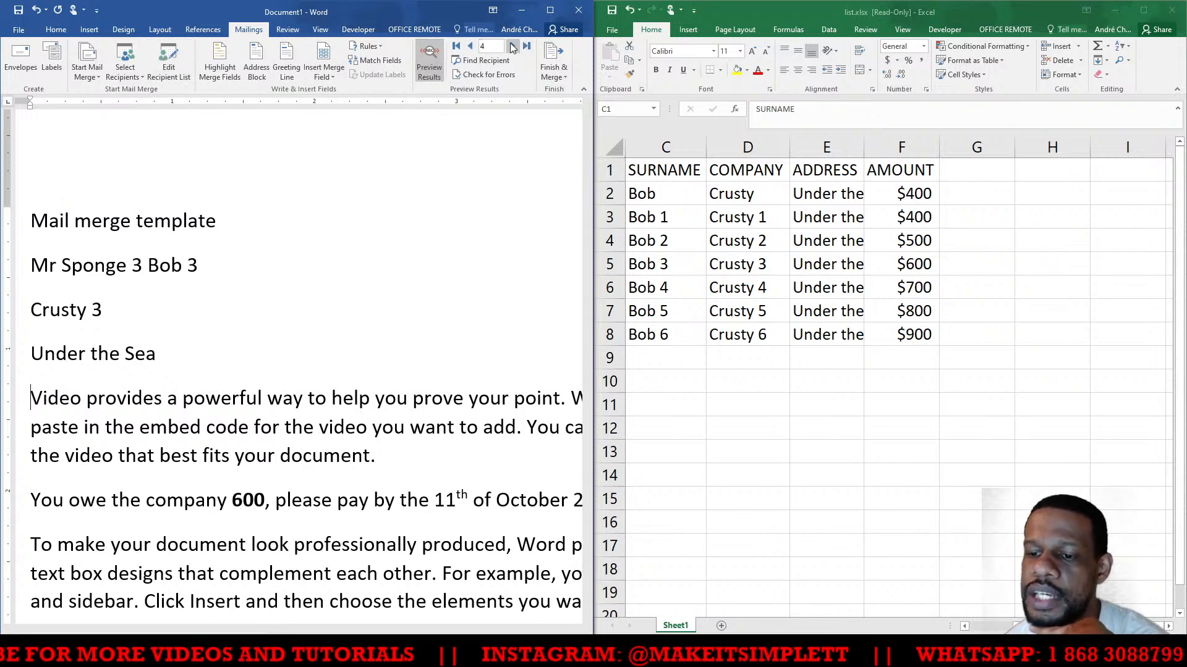
{"action": "left_click", "coordinate": [512, 47]}
{"action": "left_click", "coordinate": [471, 47]}
{"action": "left_click", "coordinate": [471, 46]}
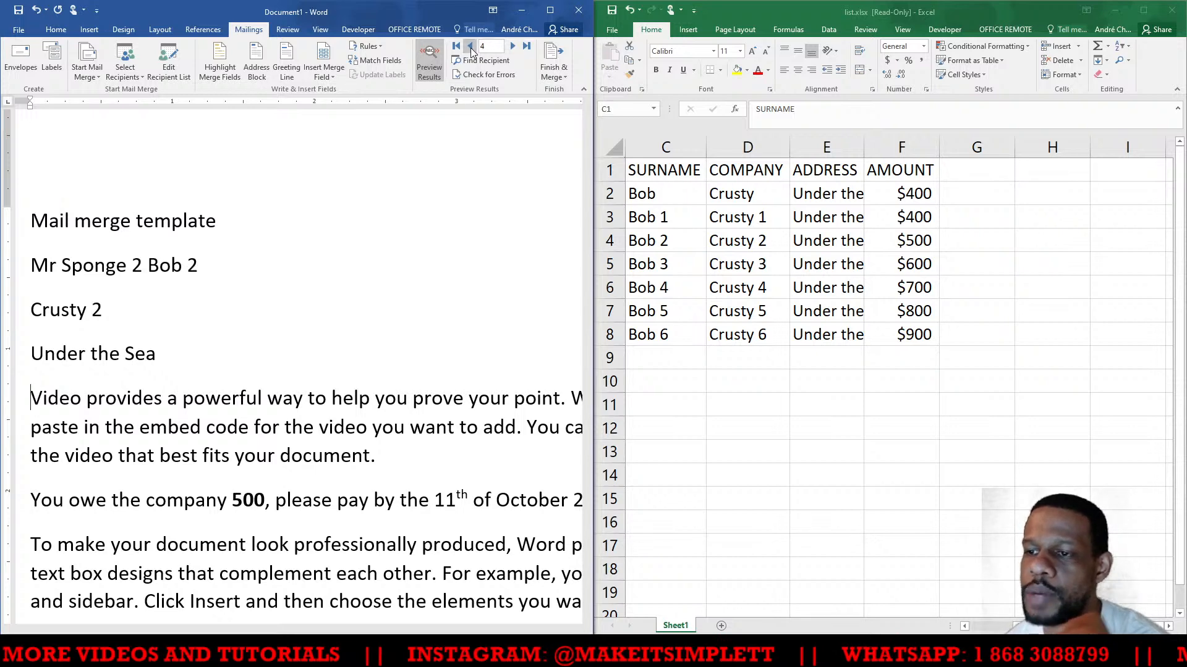
{"action": "left_click", "coordinate": [471, 47]}
{"action": "left_click", "coordinate": [471, 47]}
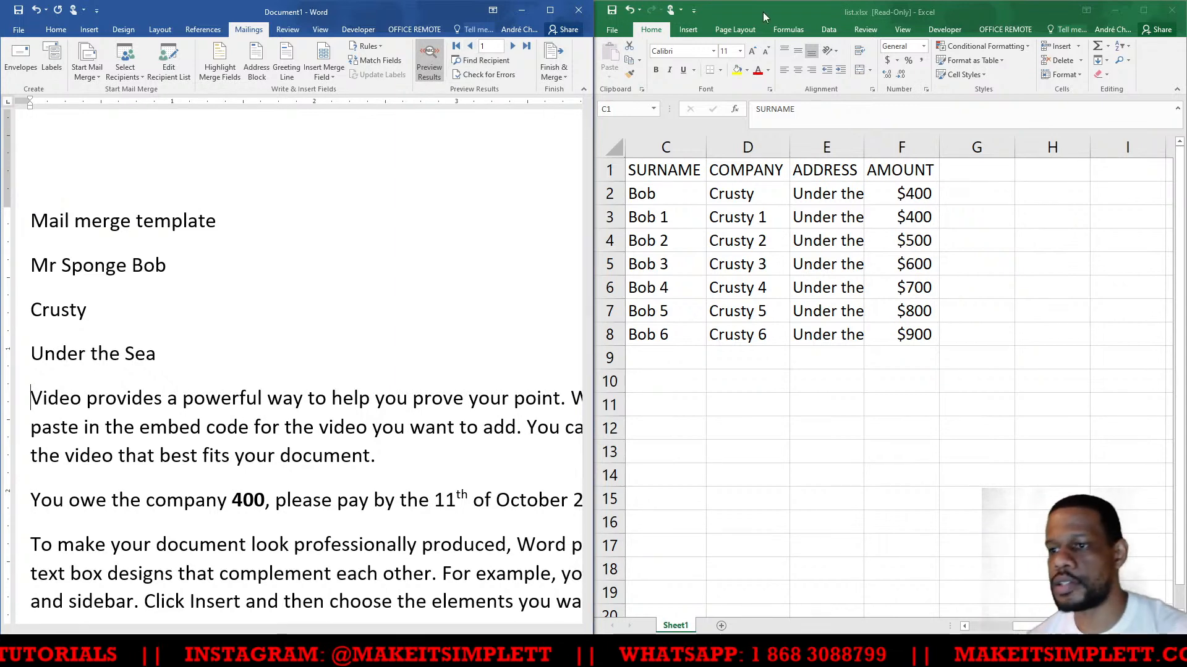
Close the list.xlsx workbook and maximize the Word letter window
{"action": "left_click", "coordinate": [964, 14]}
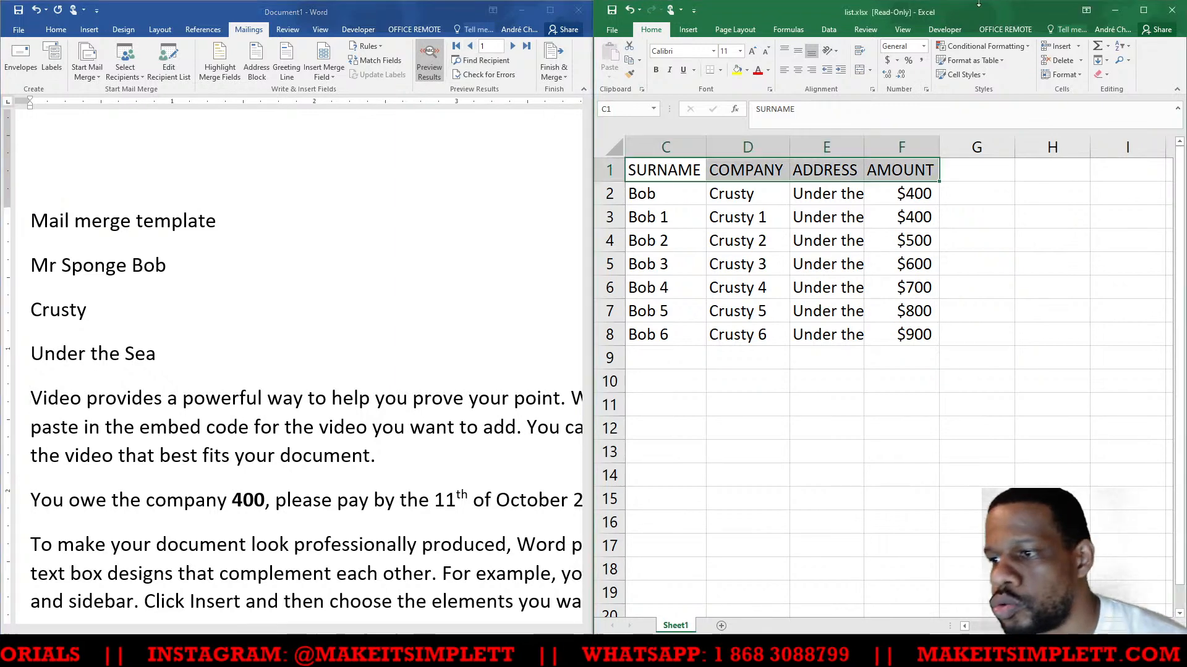
{"action": "left_click", "coordinate": [1172, 13]}
{"action": "double_click", "coordinate": [446, 8]}
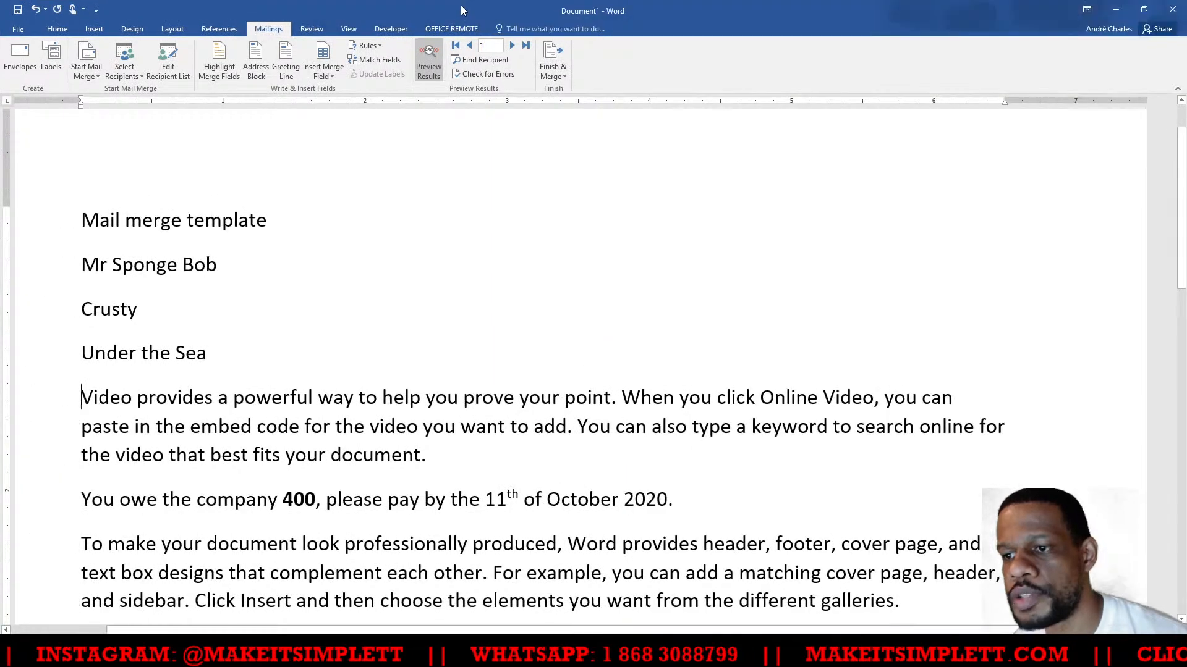
Create a new blank Word document, leaving the letter's paragraph indentation as it was
{"action": "key", "text": "ctrl+m"}
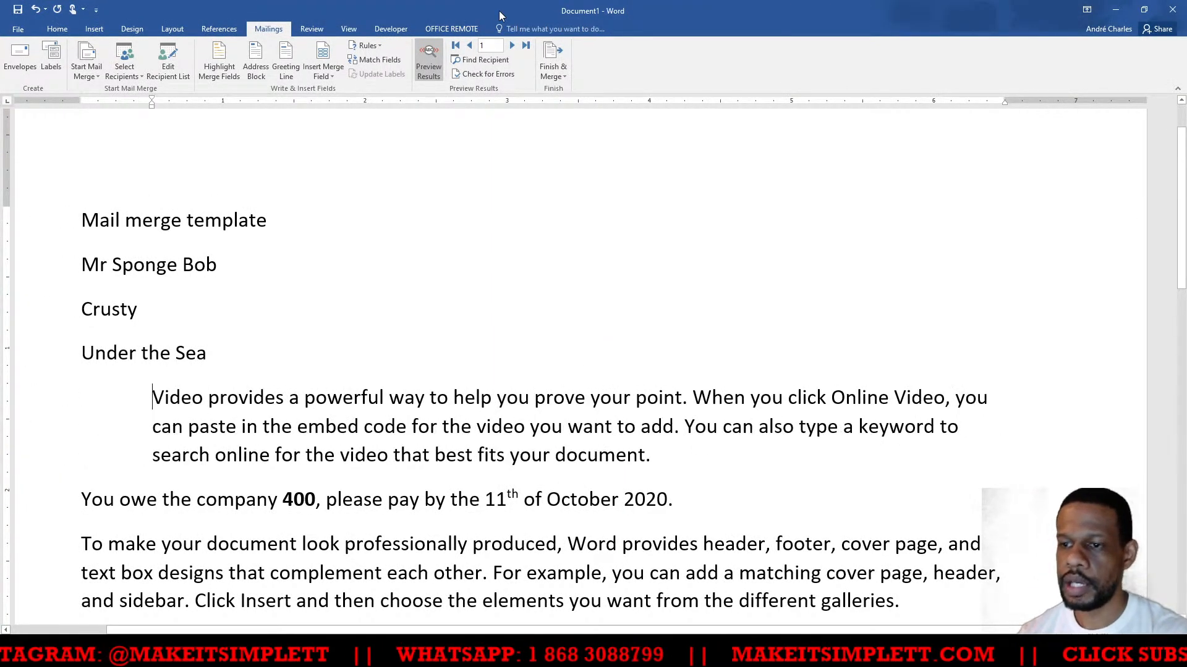
{"action": "key", "text": "ctrl+z"}
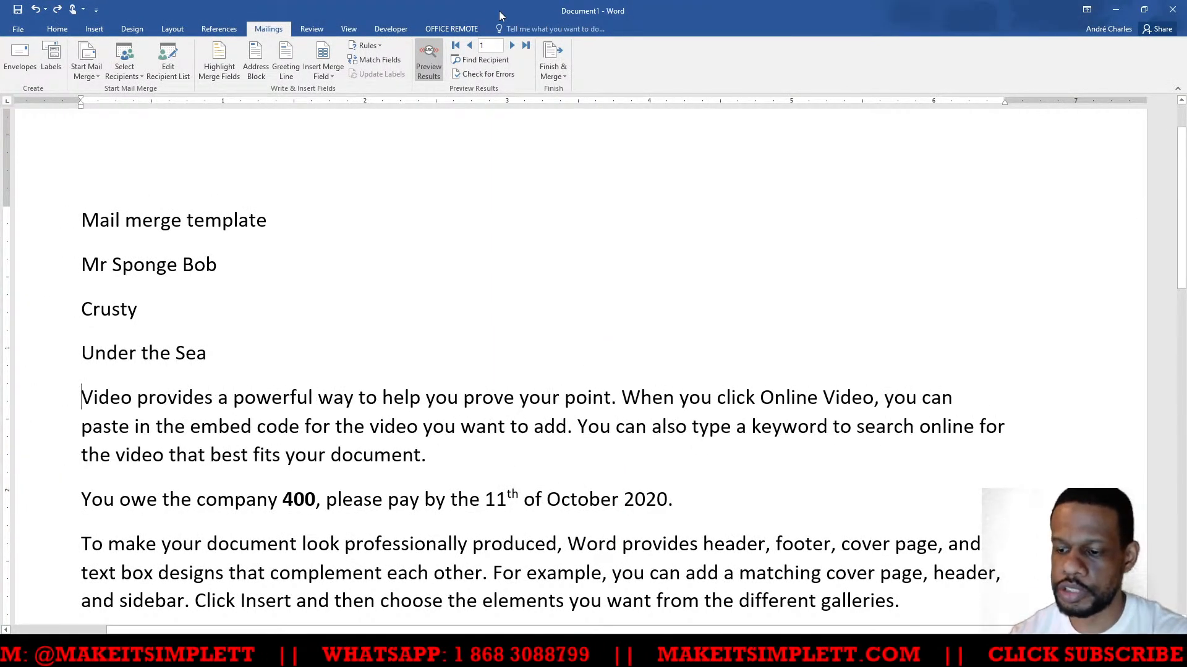
{"action": "key", "text": "ctrl+n"}
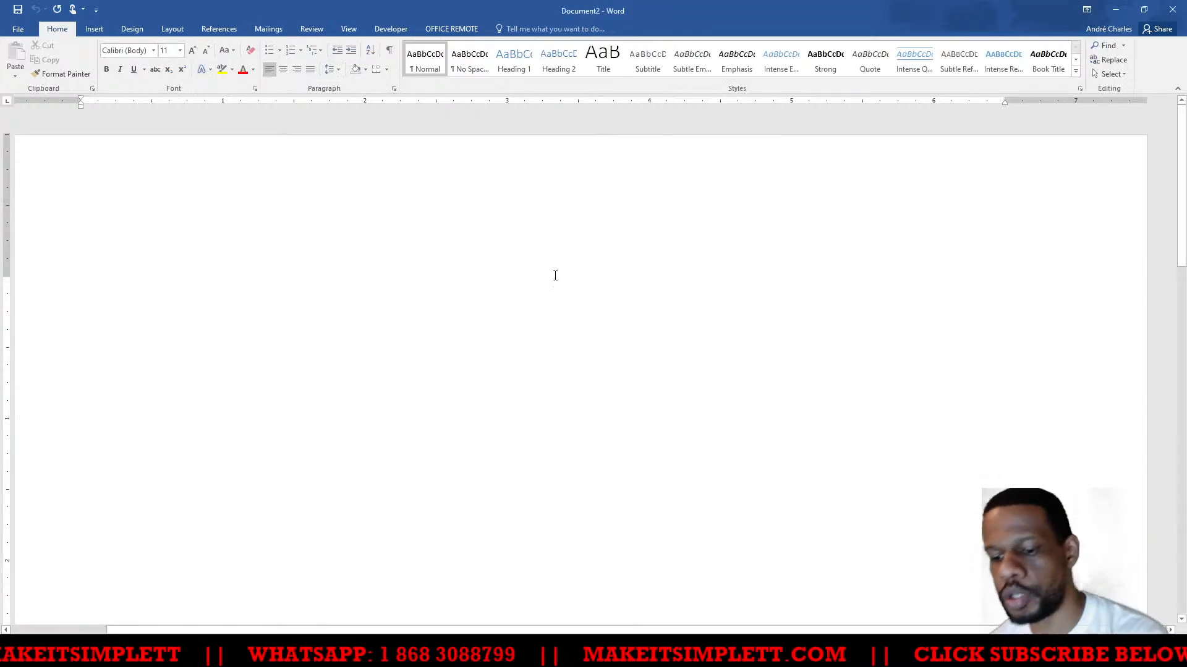
Switch to the CSEC Information Technology PDF in Foxit Reader and examine the selection rule and Table of Contents criteria (S4: SO6)
{"action": "key", "text": "alt+Tab"}
{"action": "left_click", "coordinate": [626, 292]}
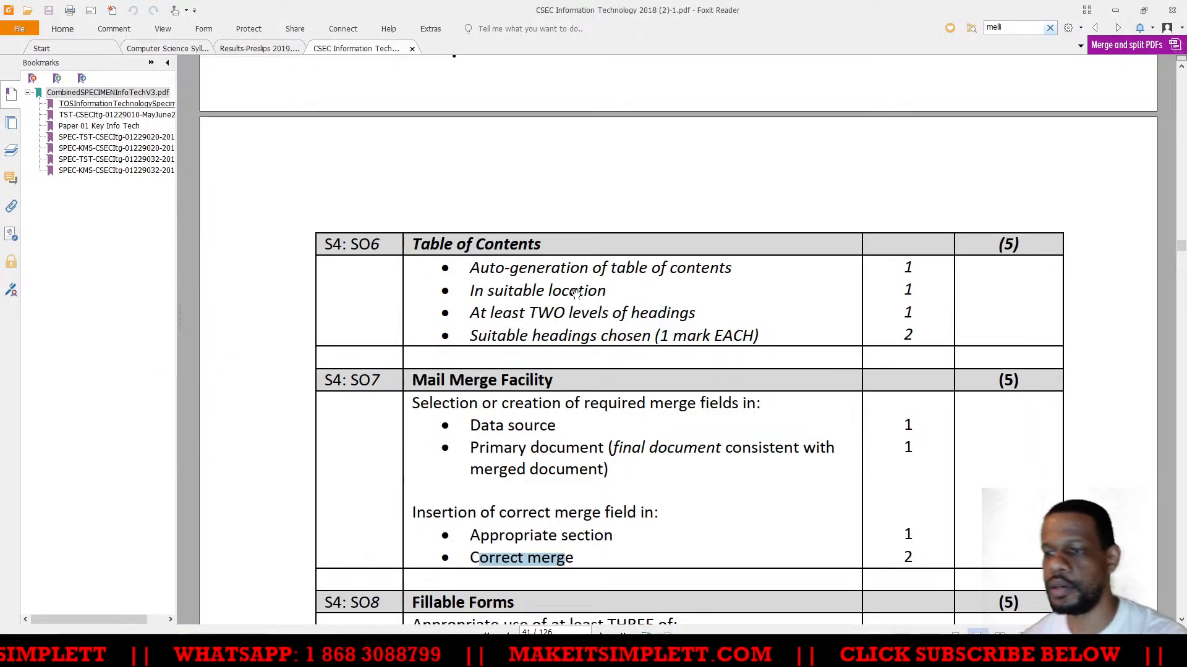
{"action": "scroll", "coordinate": [619, 269], "scroll_direction": "up", "scroll_amount": 1}
{"action": "scroll", "coordinate": [620, 269], "scroll_direction": "down", "scroll_amount": 3}
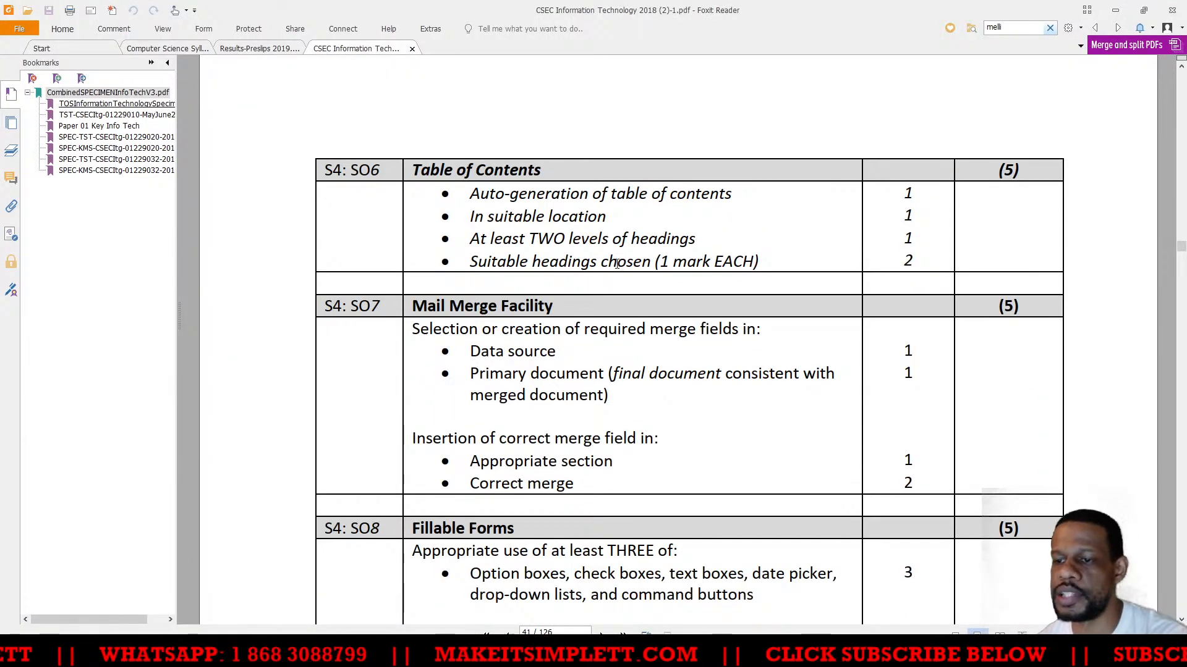
{"action": "scroll", "coordinate": [618, 266], "scroll_direction": "up", "scroll_amount": 6}
{"action": "scroll", "coordinate": [497, 166], "scroll_direction": "up", "scroll_amount": 1}
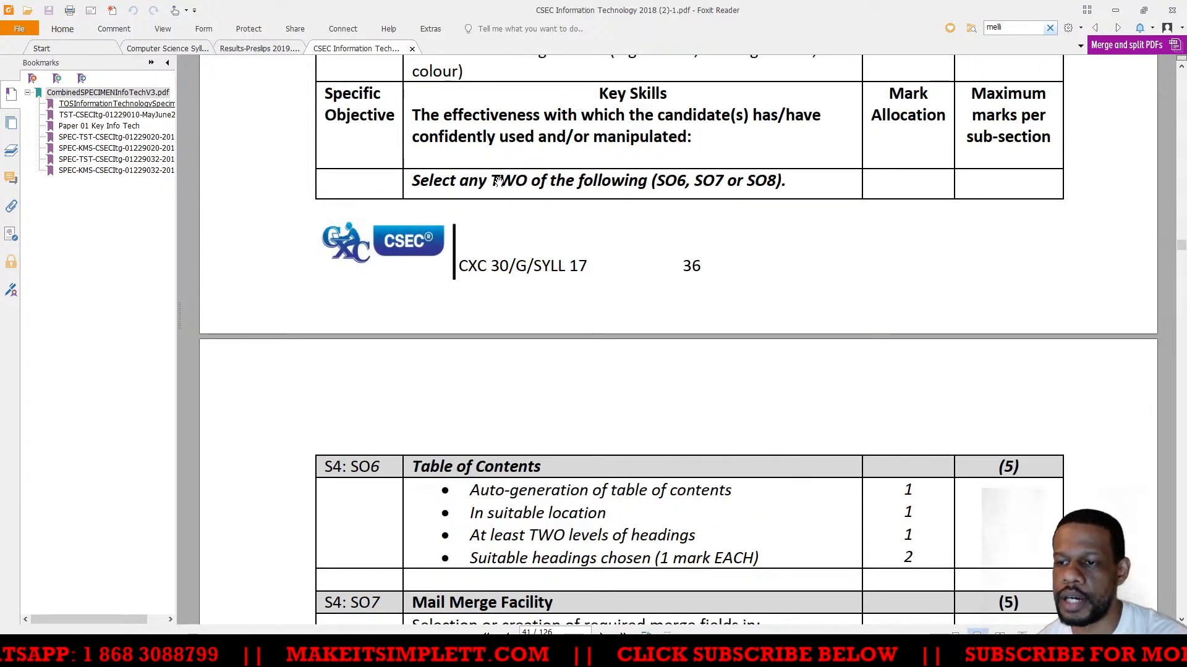
{"action": "scroll", "coordinate": [425, 433], "scroll_direction": "down", "scroll_amount": 1}
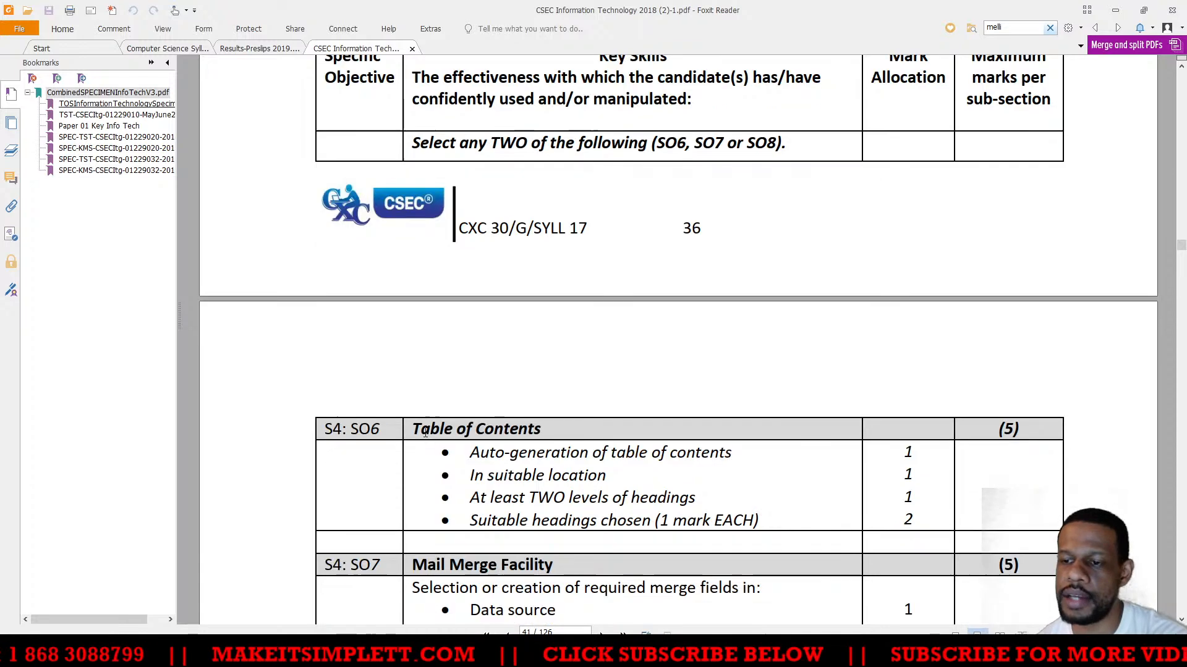
{"action": "left_click_drag", "start_coordinate": [418, 431], "coordinate": [547, 431]}
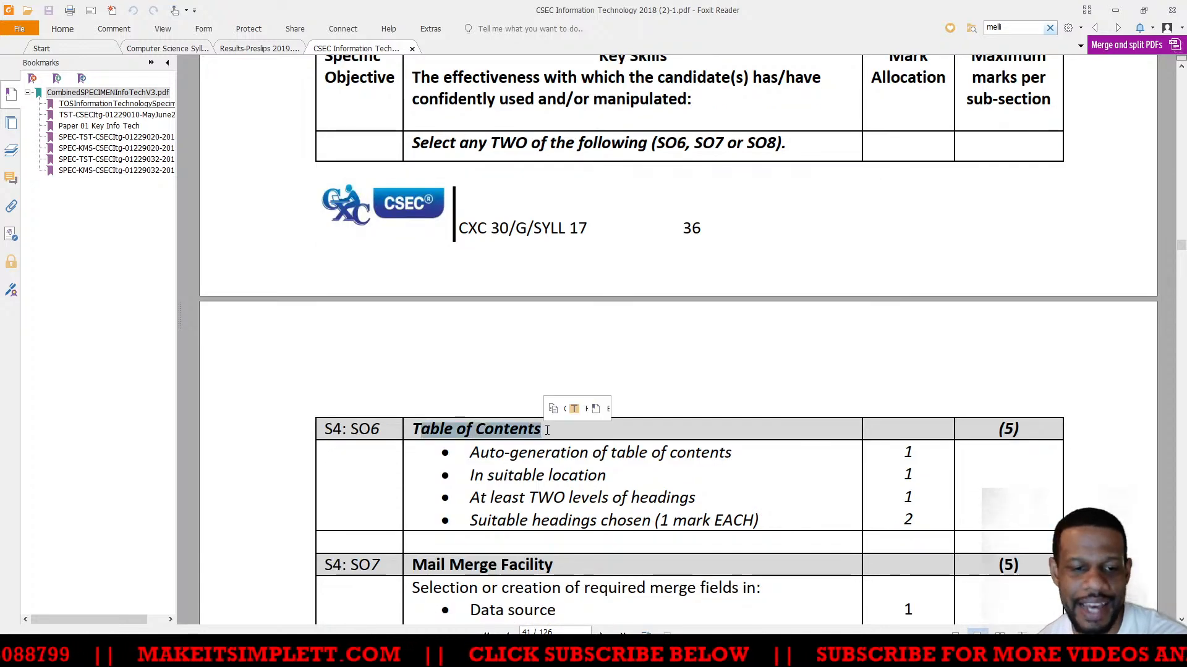
Review the marking criteria for Mail Merge Facility (S4: SO7) and Fillable Forms (S4: SO8)
{"action": "scroll", "coordinate": [484, 363], "scroll_direction": "down", "scroll_amount": 4}
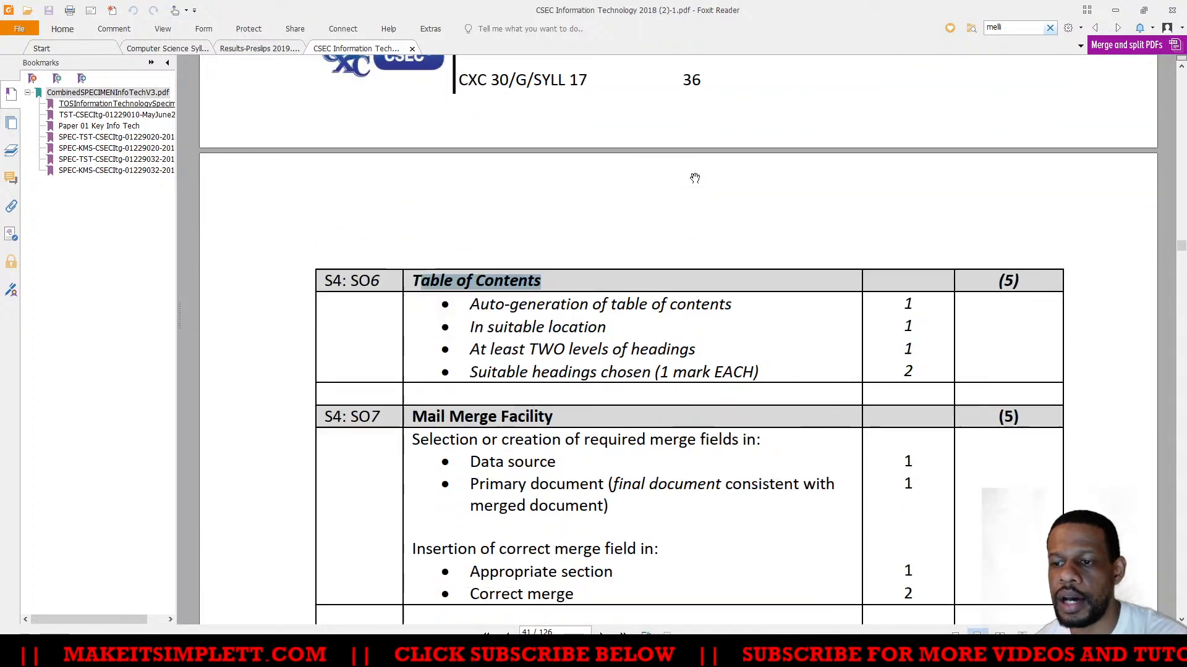
{"action": "left_click", "coordinate": [406, 420]}
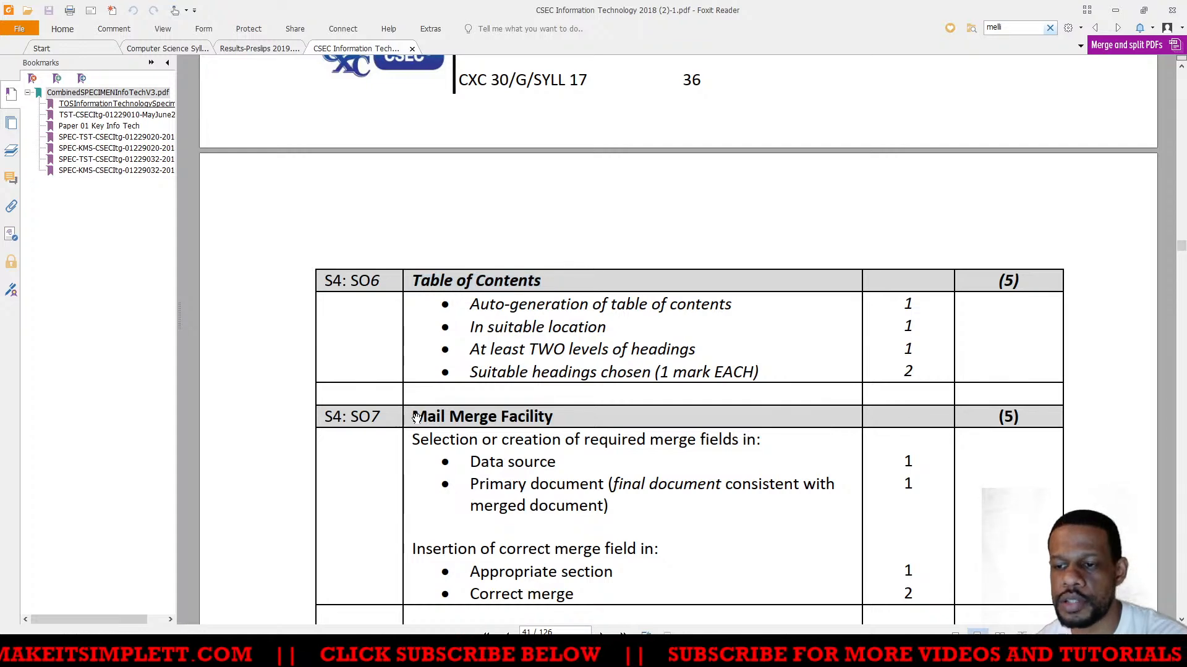
{"action": "scroll", "coordinate": [498, 418], "scroll_direction": "down", "scroll_amount": 3}
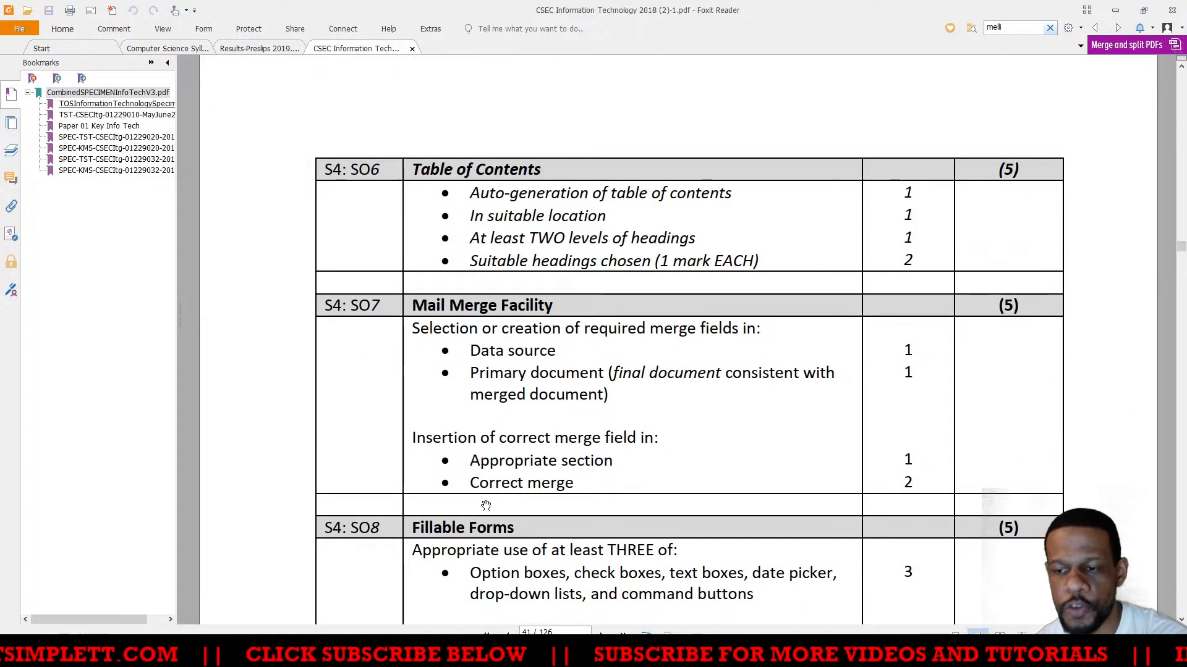
{"action": "scroll", "coordinate": [519, 408], "scroll_direction": "down", "scroll_amount": 1}
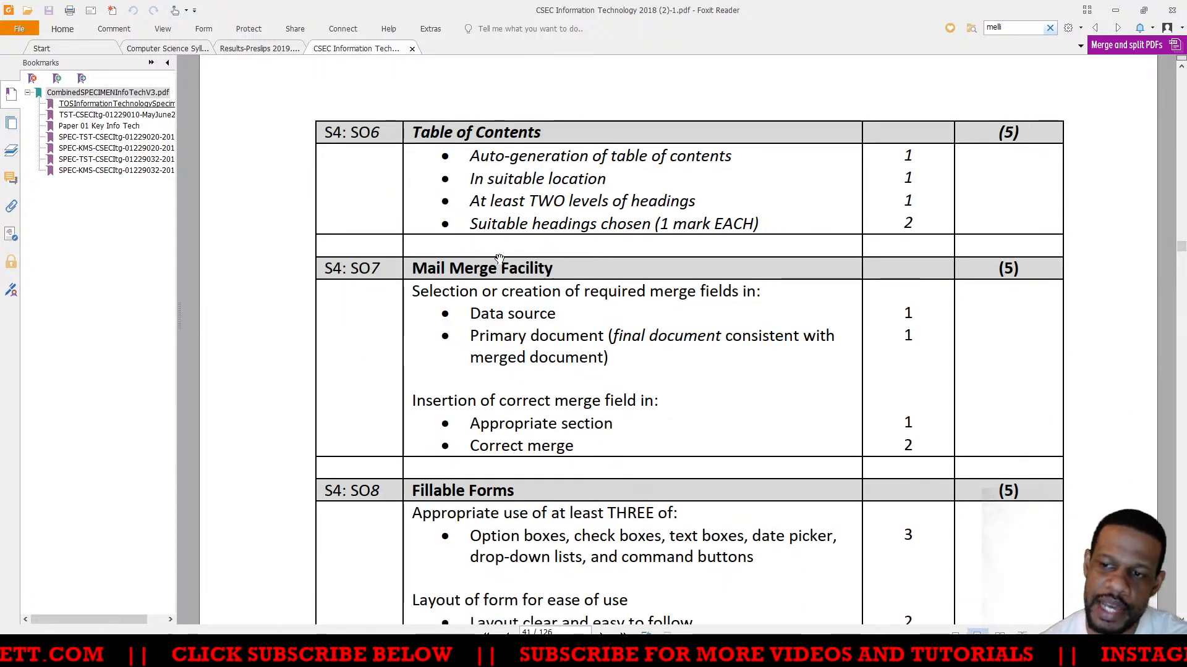
{"action": "scroll", "coordinate": [506, 460], "scroll_direction": "down", "scroll_amount": 2}
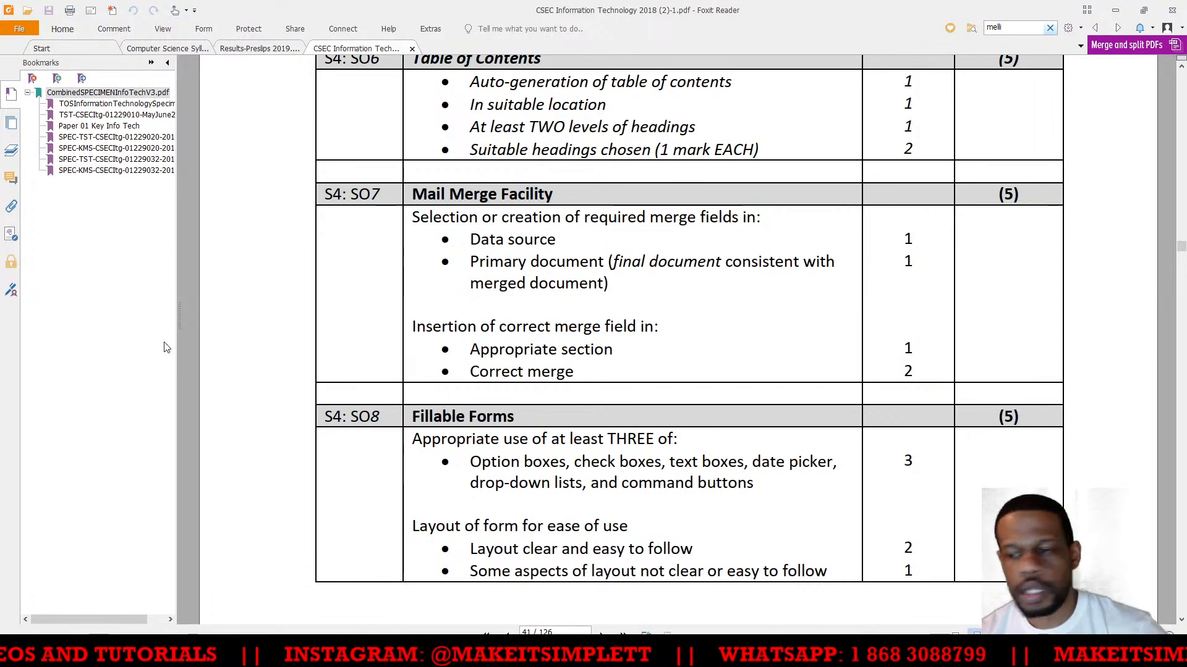
Check the Fillable Forms (S4: SO8) marking criteria, and switch to the blank Document2 in Word
{"action": "scroll", "coordinate": [518, 344], "scroll_direction": "down", "scroll_amount": 2}
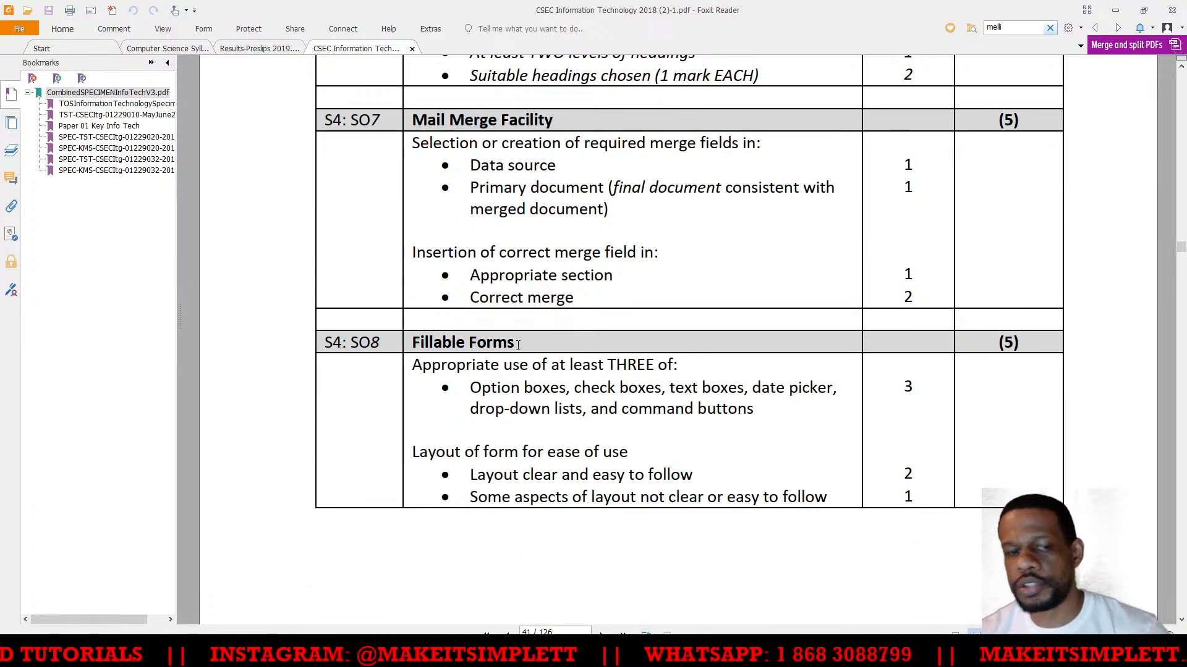
{"action": "scroll", "coordinate": [518, 344], "scroll_direction": "up", "scroll_amount": 1}
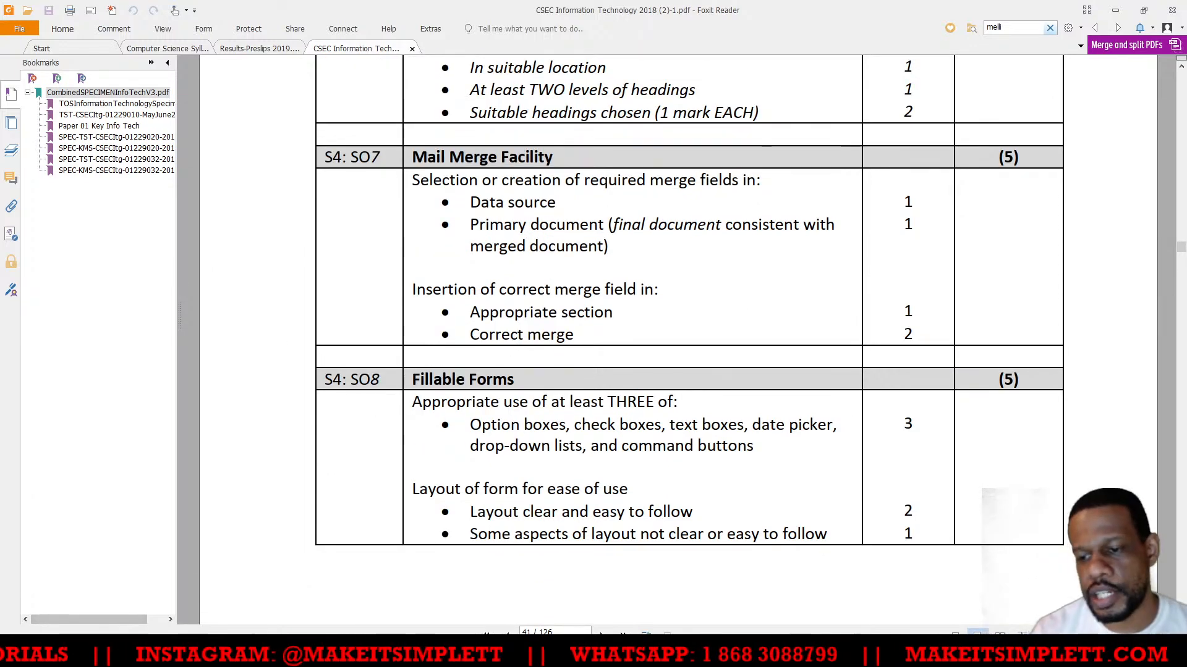
{"action": "left_click", "coordinate": [240, 656]}
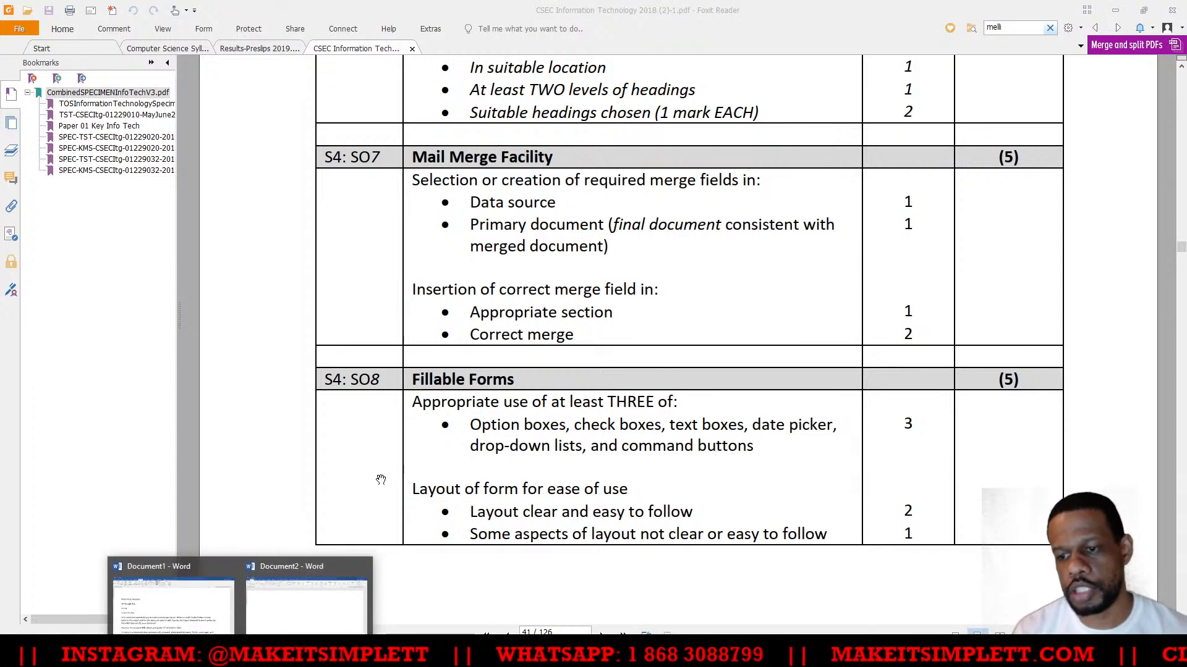
{"action": "left_click", "coordinate": [306, 602]}
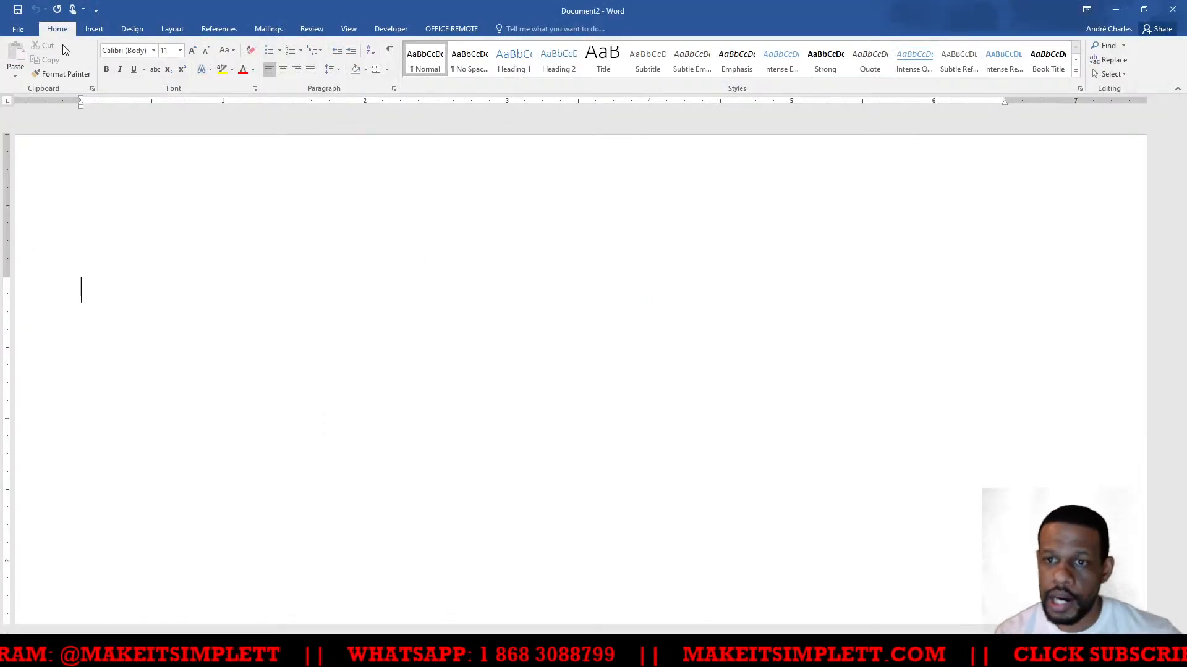
Remove the Developer tab from the ribbon's main tabs in Word's ribbon customization options
{"action": "left_click", "coordinate": [18, 29]}
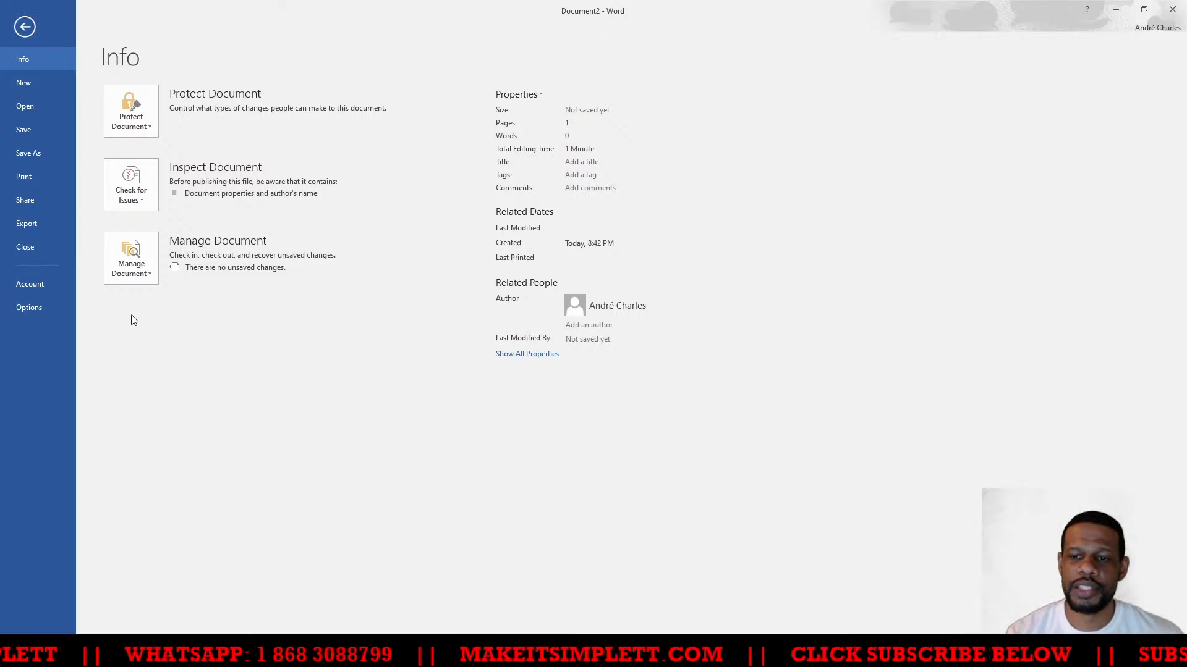
{"action": "left_click", "coordinate": [46, 305]}
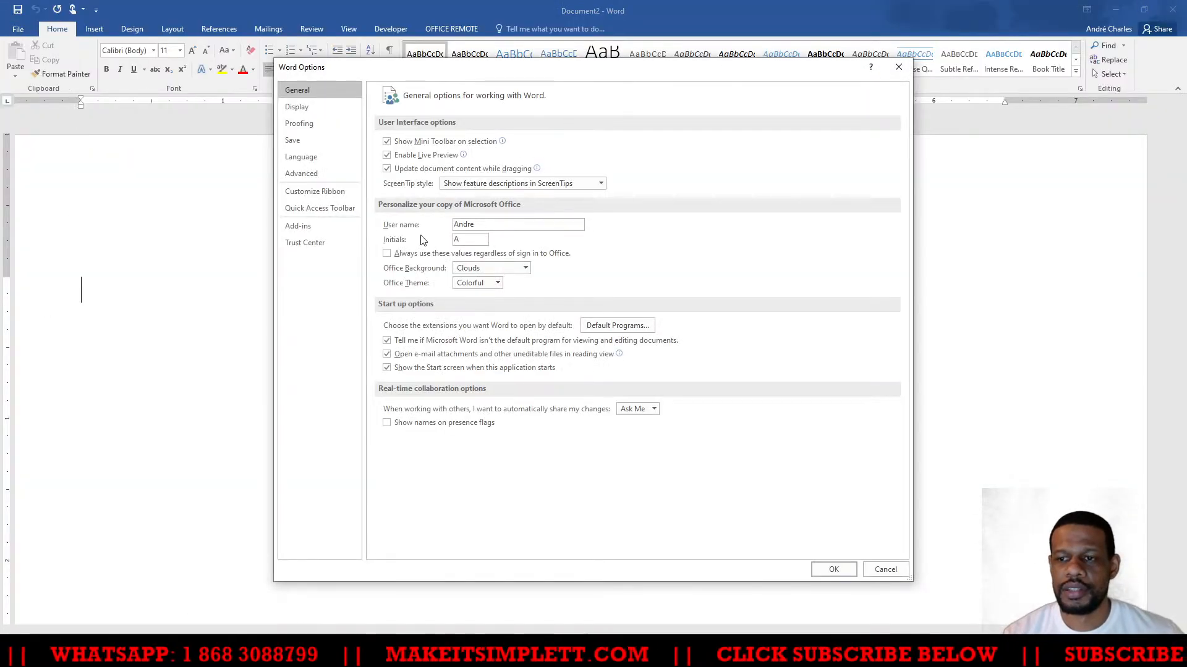
{"action": "left_click", "coordinate": [307, 242]}
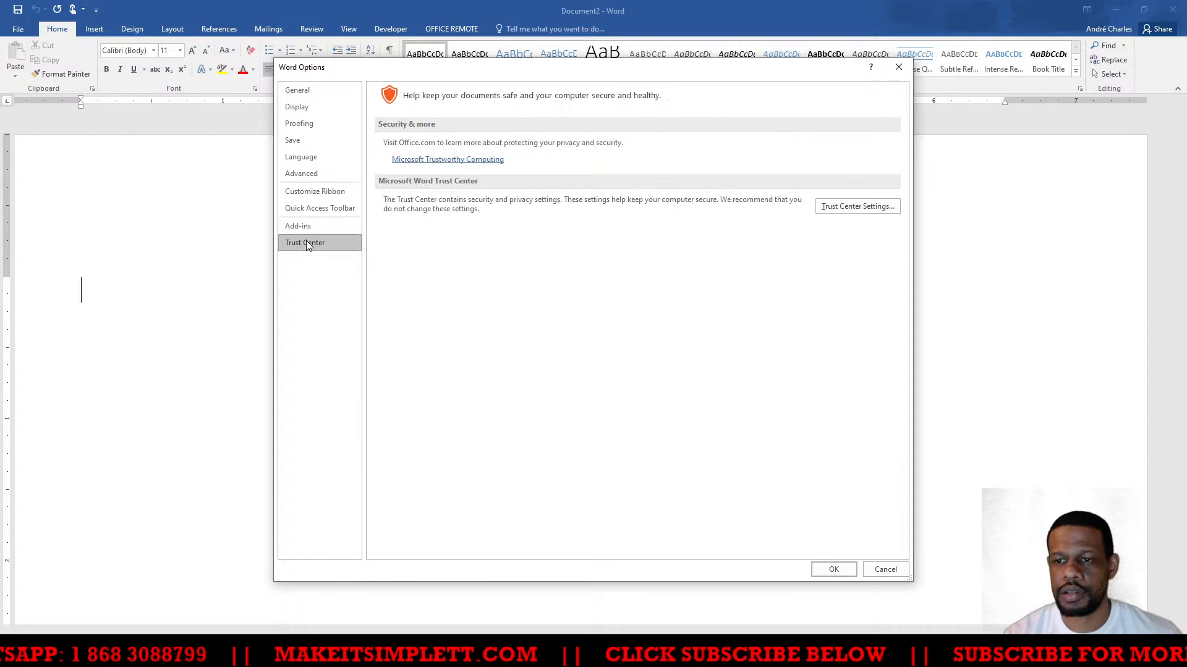
{"action": "left_click", "coordinate": [308, 195]}
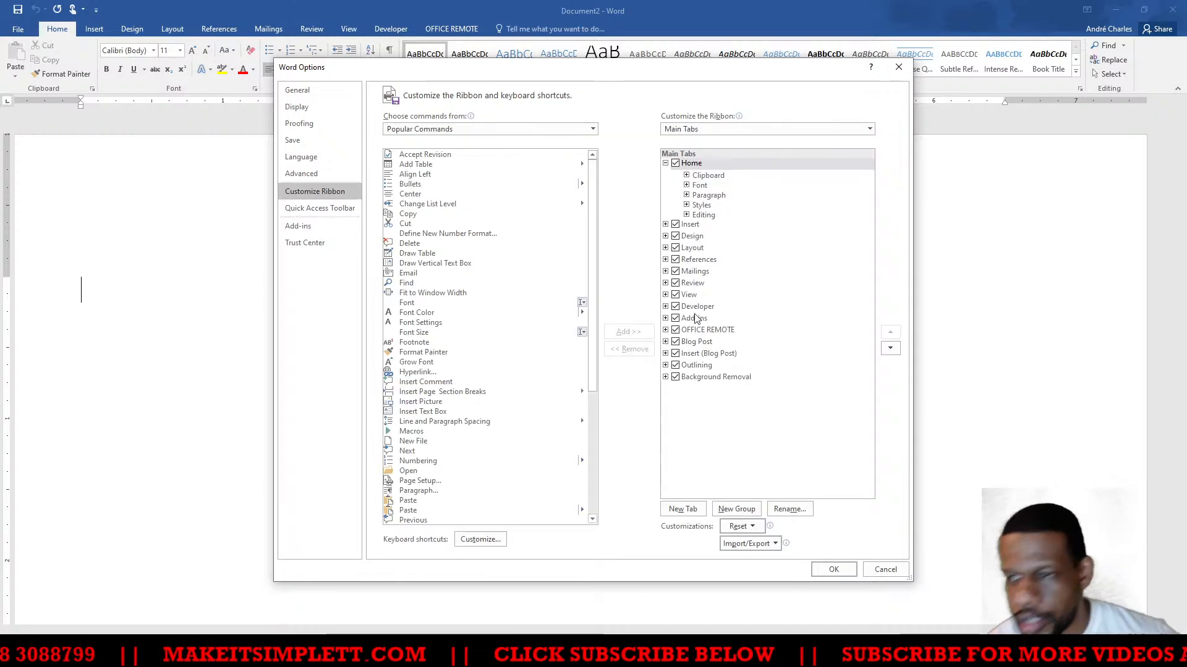
{"action": "left_click", "coordinate": [675, 306]}
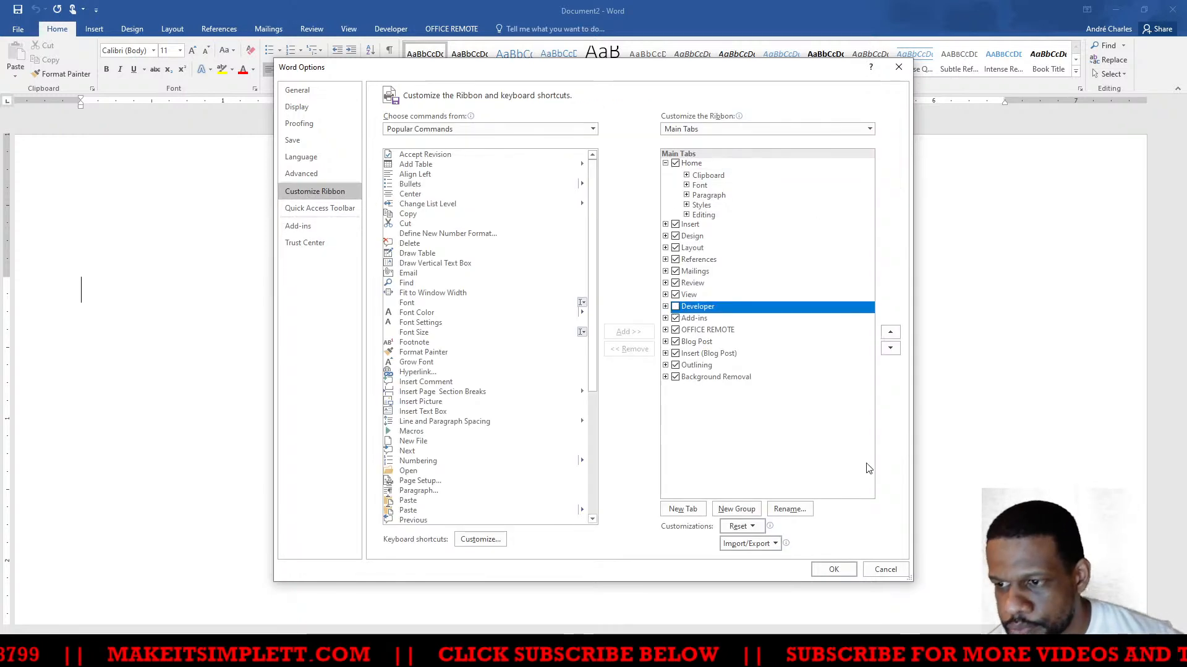
{"action": "left_click", "coordinate": [834, 570]}
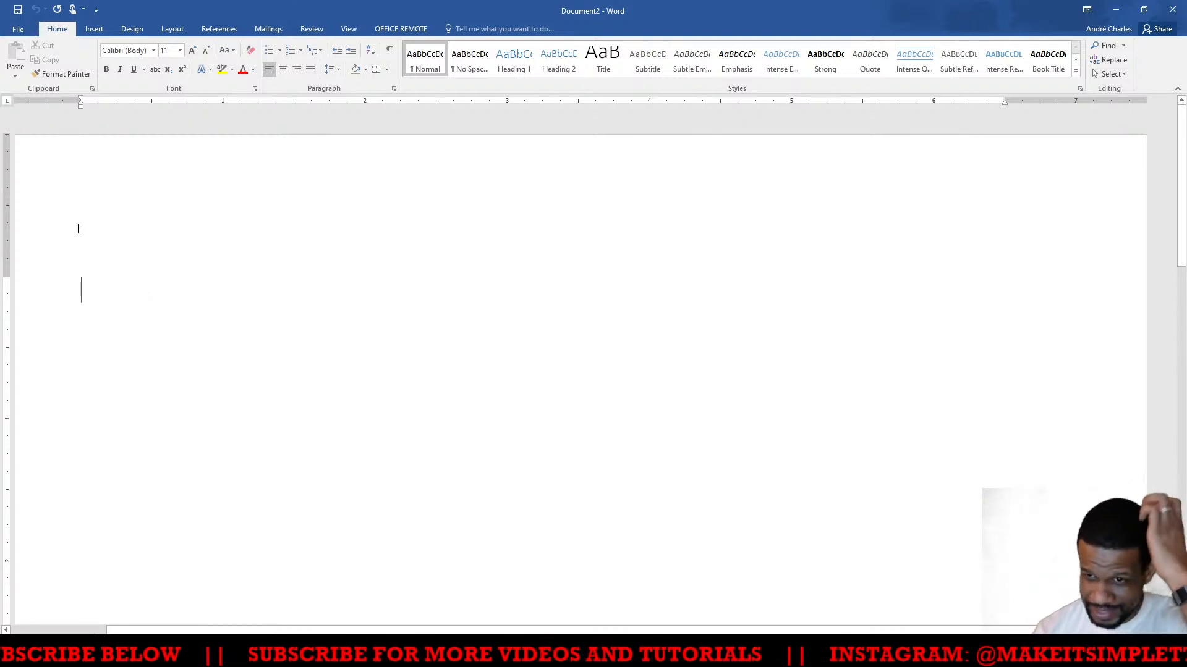
Enable the Developer tab among the ribbon's main tabs and display its form controls
{"action": "left_click", "coordinate": [18, 29]}
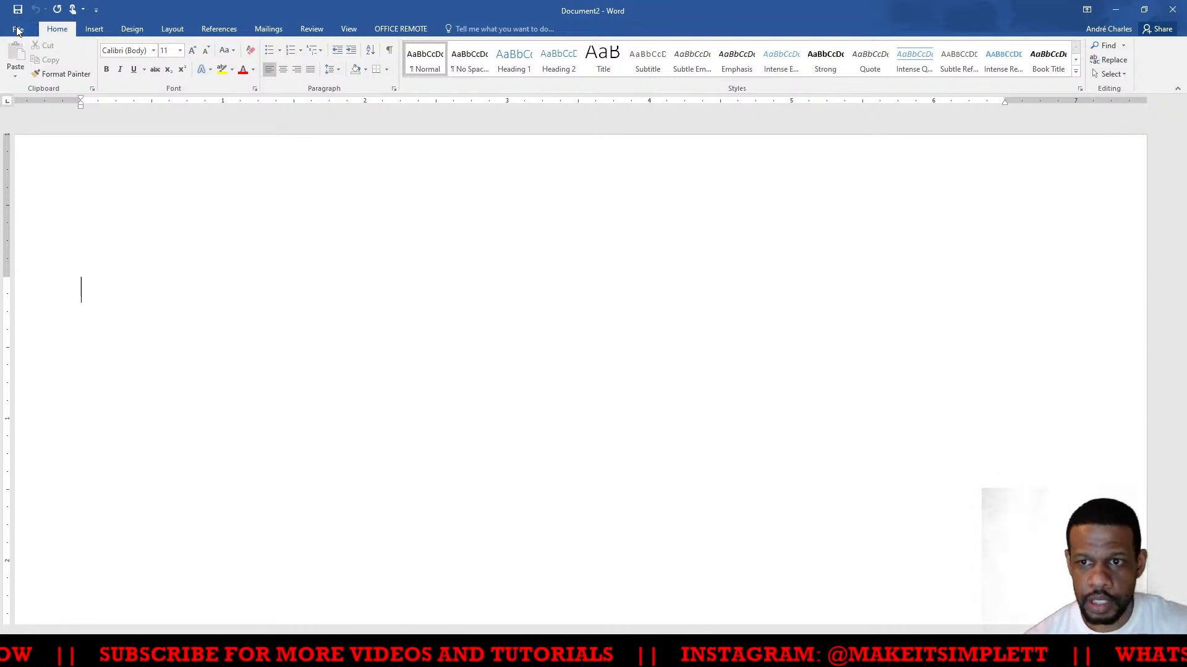
{"action": "left_click", "coordinate": [33, 32]}
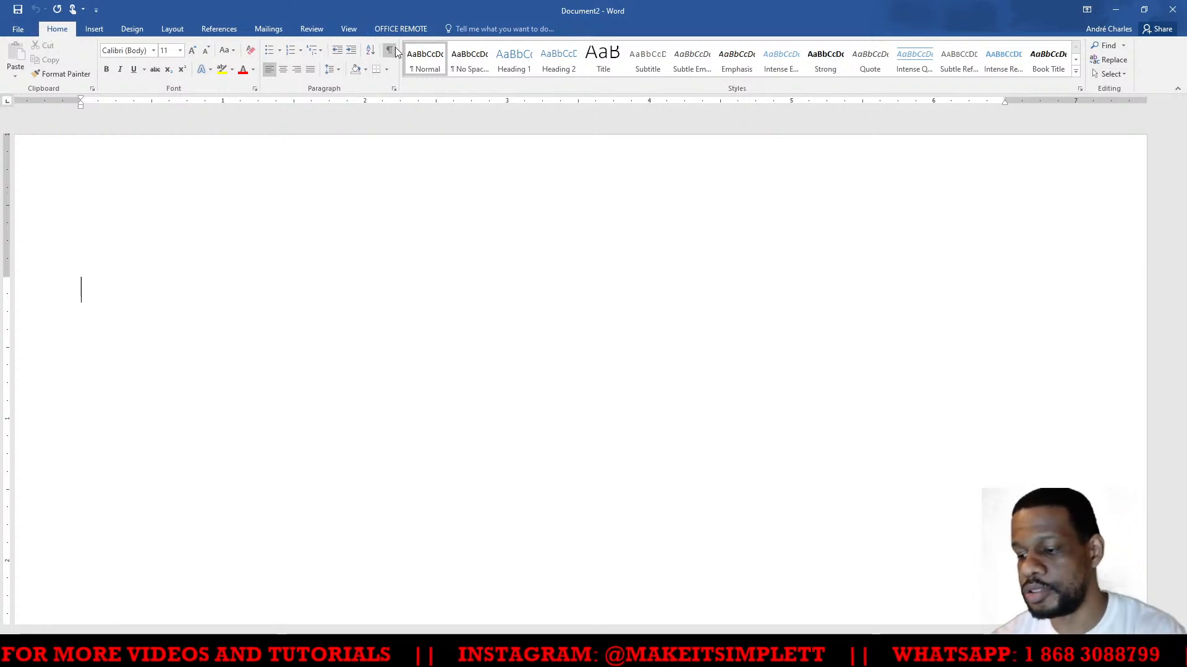
{"action": "key", "text": "super+plus"}
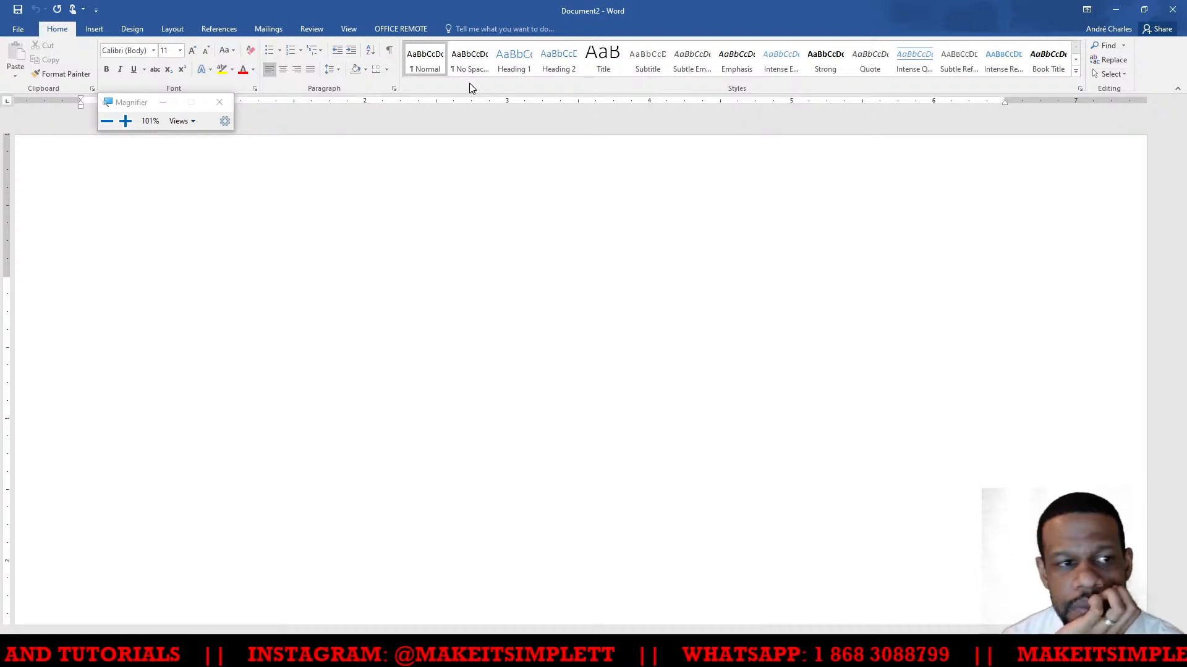
{"action": "key", "text": "super+plus"}
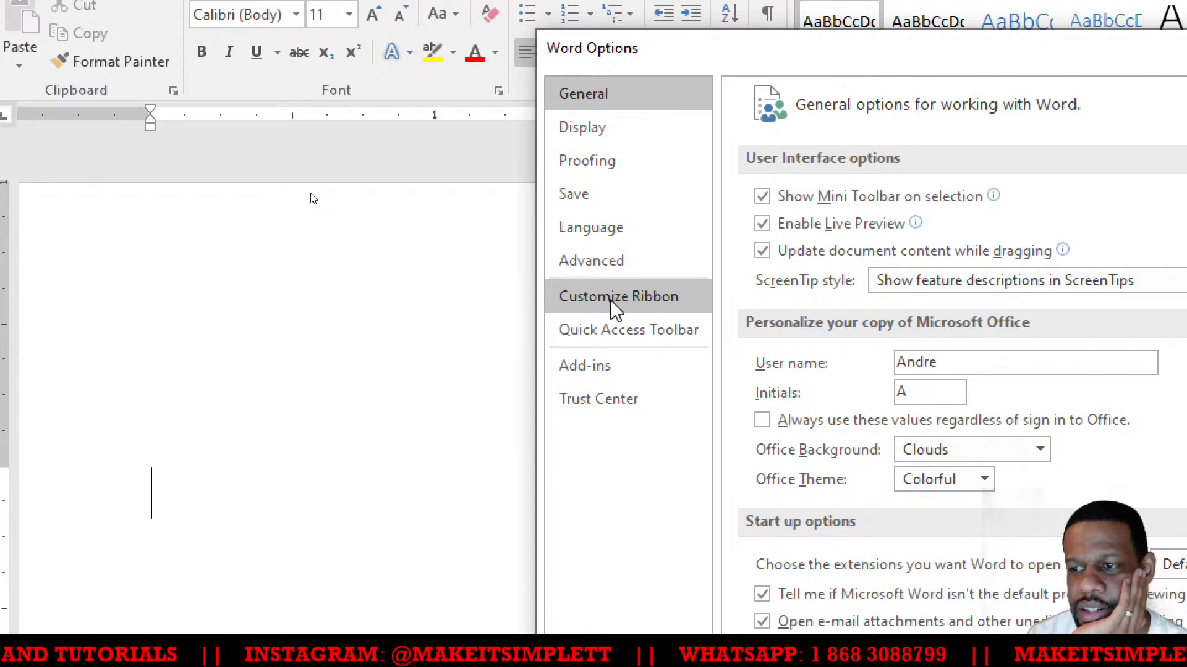
{"action": "left_click", "coordinate": [610, 300]}
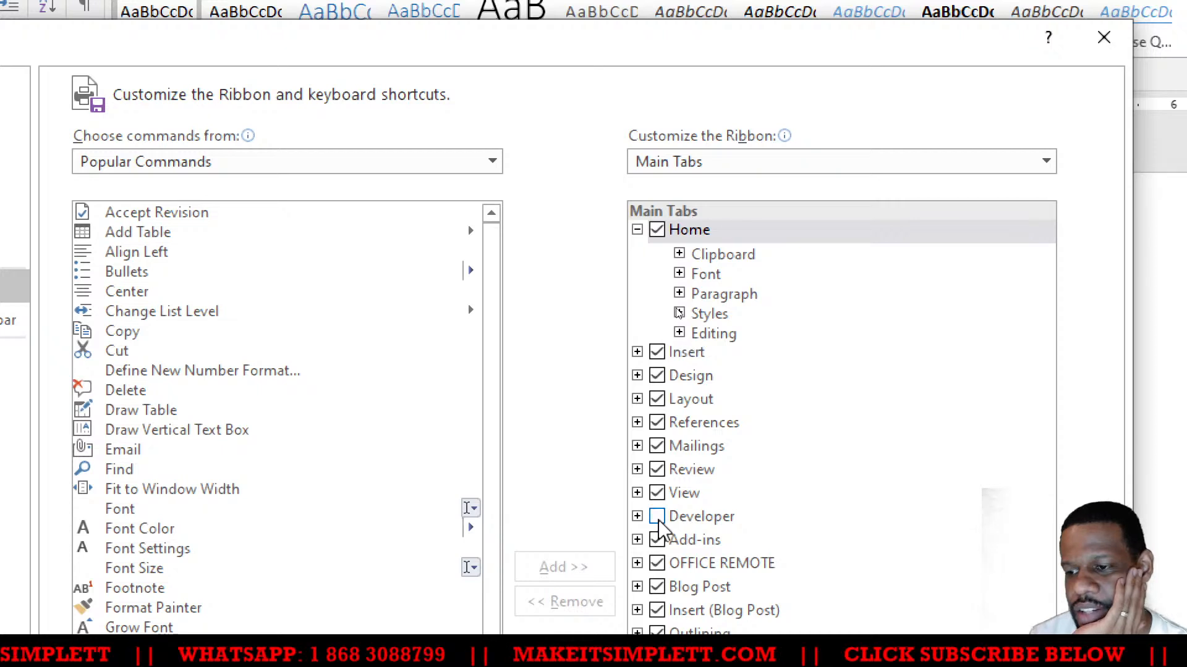
{"action": "left_click", "coordinate": [657, 516]}
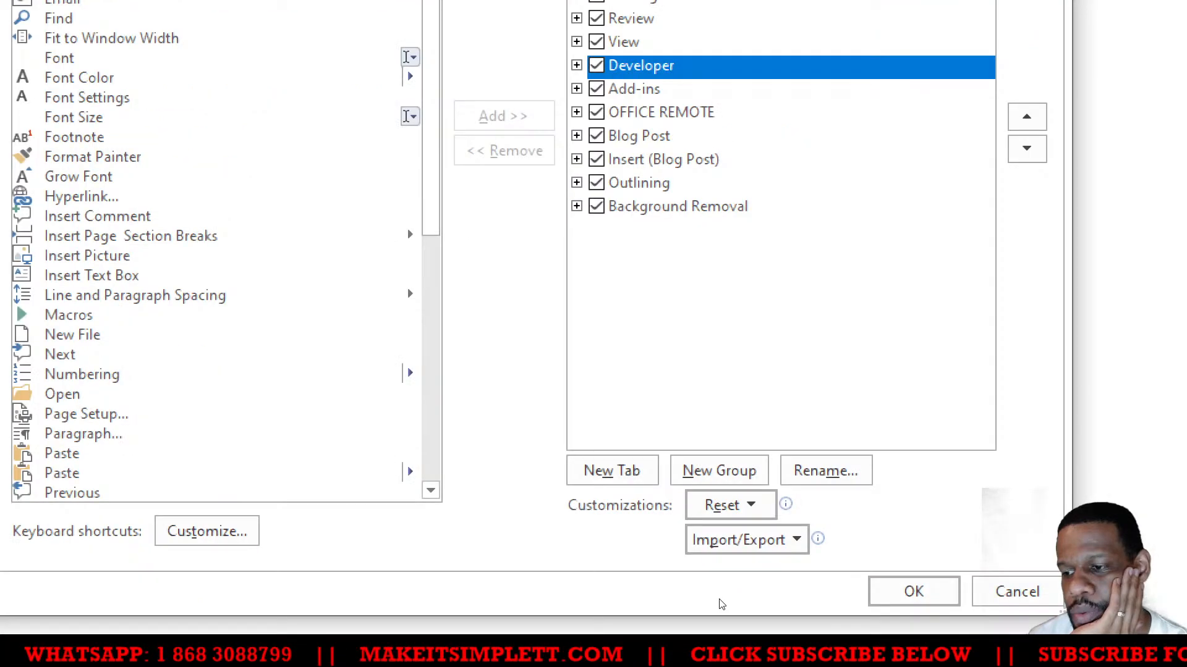
{"action": "left_click", "coordinate": [913, 591]}
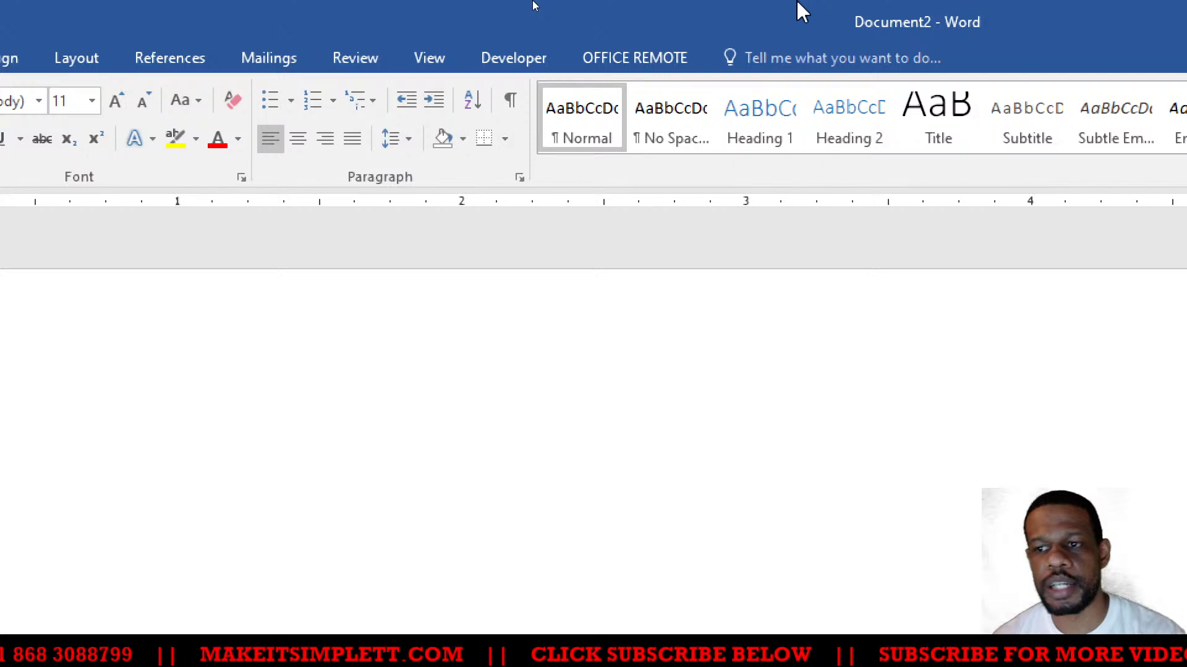
{"action": "left_click", "coordinate": [514, 58]}
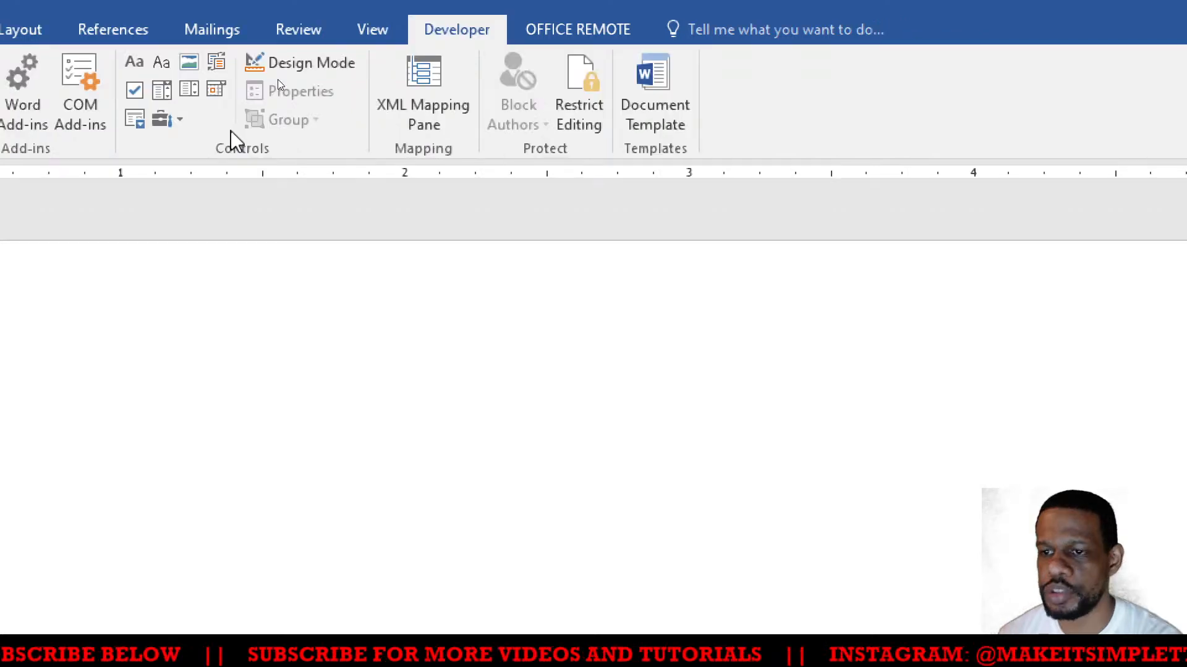
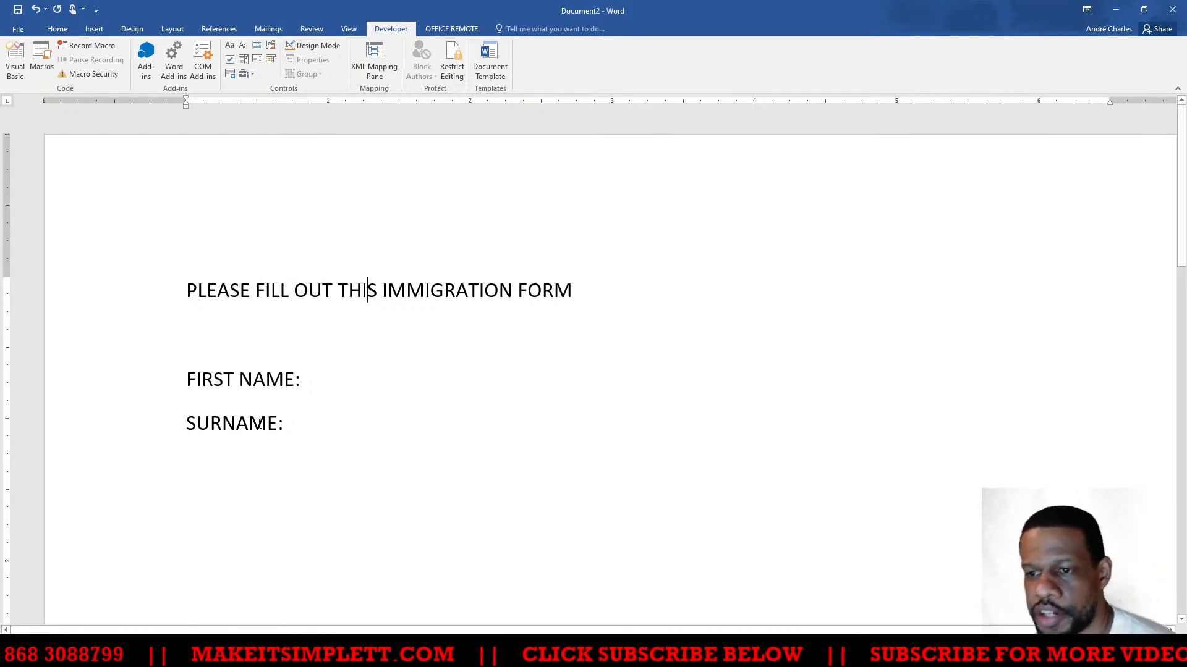
Insert a rich text content control after the FIRST NAME: label of the immigration form
{"action": "left_click", "coordinate": [320, 380]}
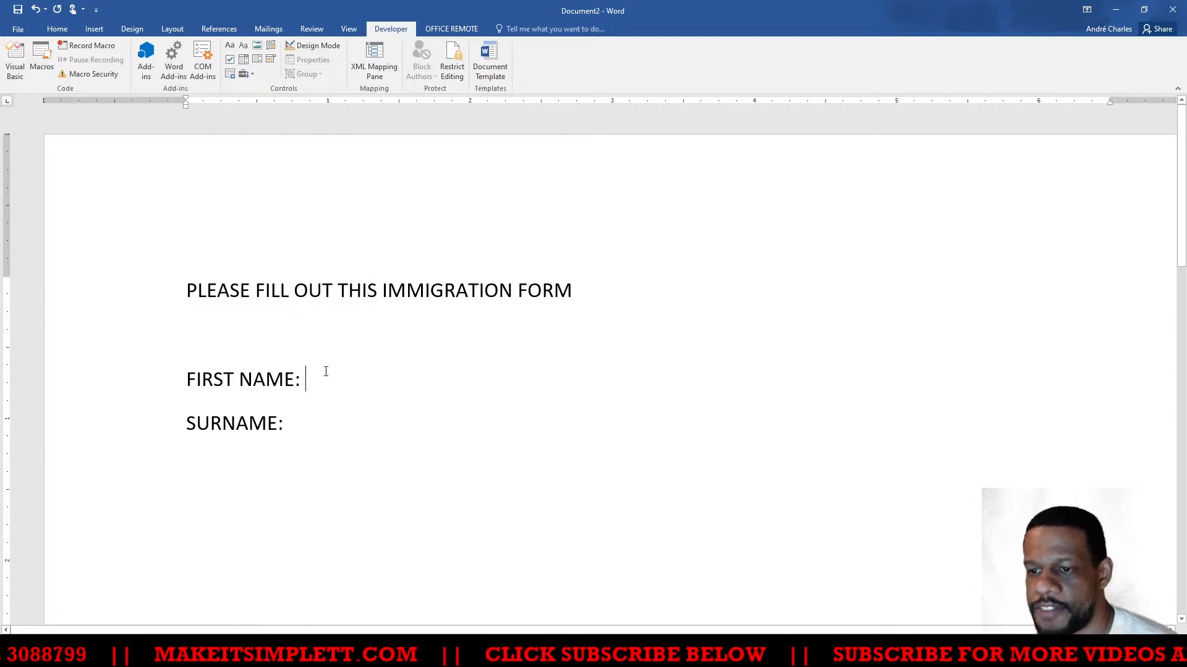
{"action": "left_click", "coordinate": [227, 43]}
{"action": "left_click", "coordinate": [348, 412]}
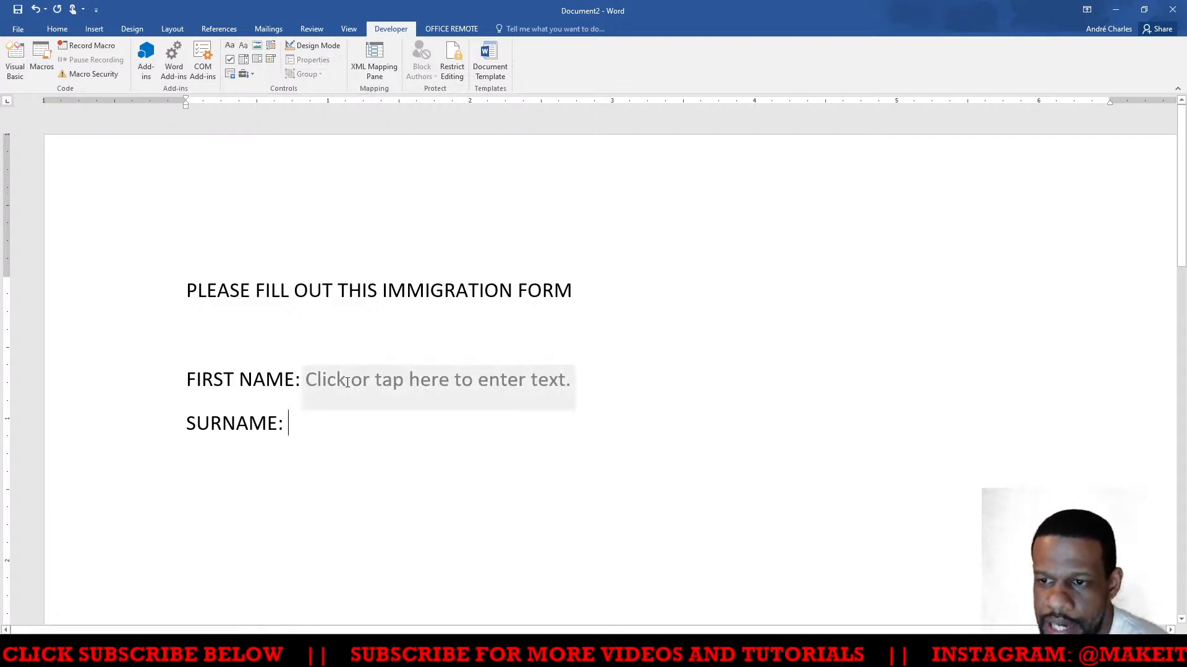
Test the FIRST NAME content control by filling in a sample first name with only its initial capitalized
{"action": "left_click", "coordinate": [332, 387]}
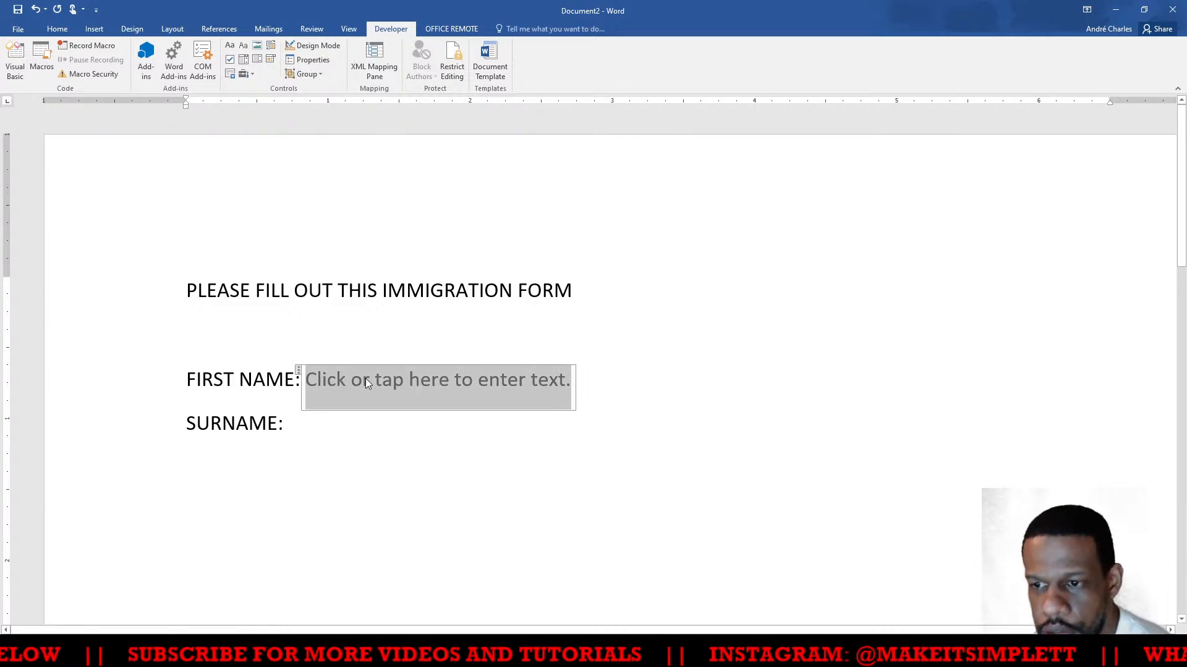
{"action": "left_click", "coordinate": [333, 505]}
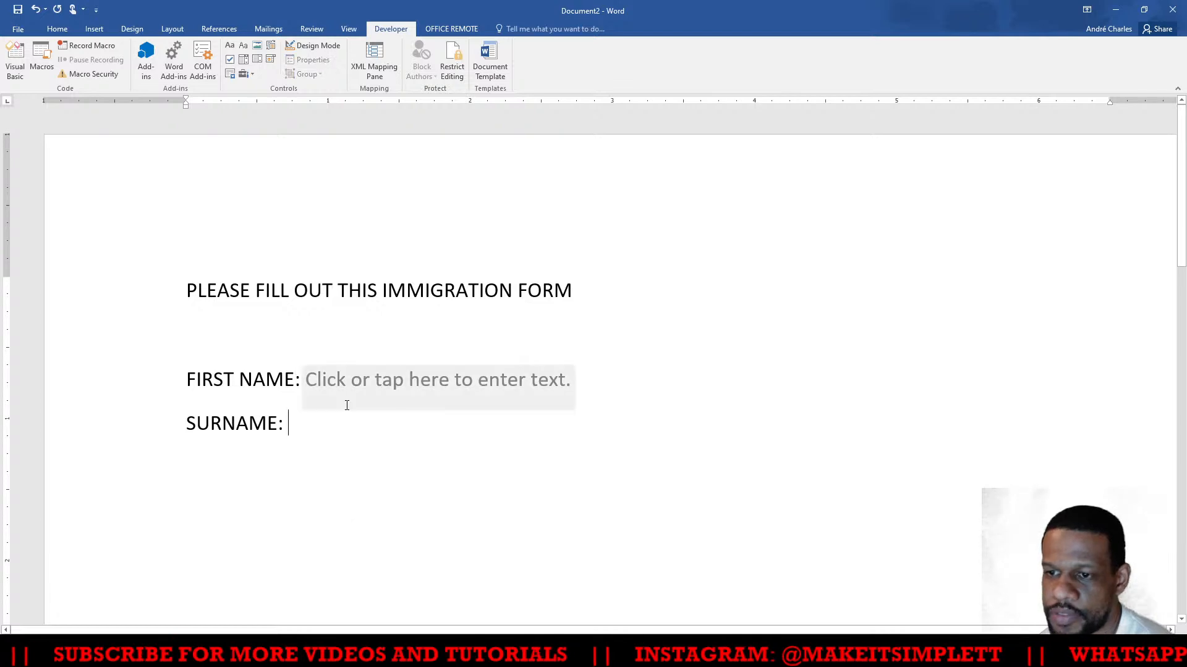
{"action": "left_click", "coordinate": [358, 383]}
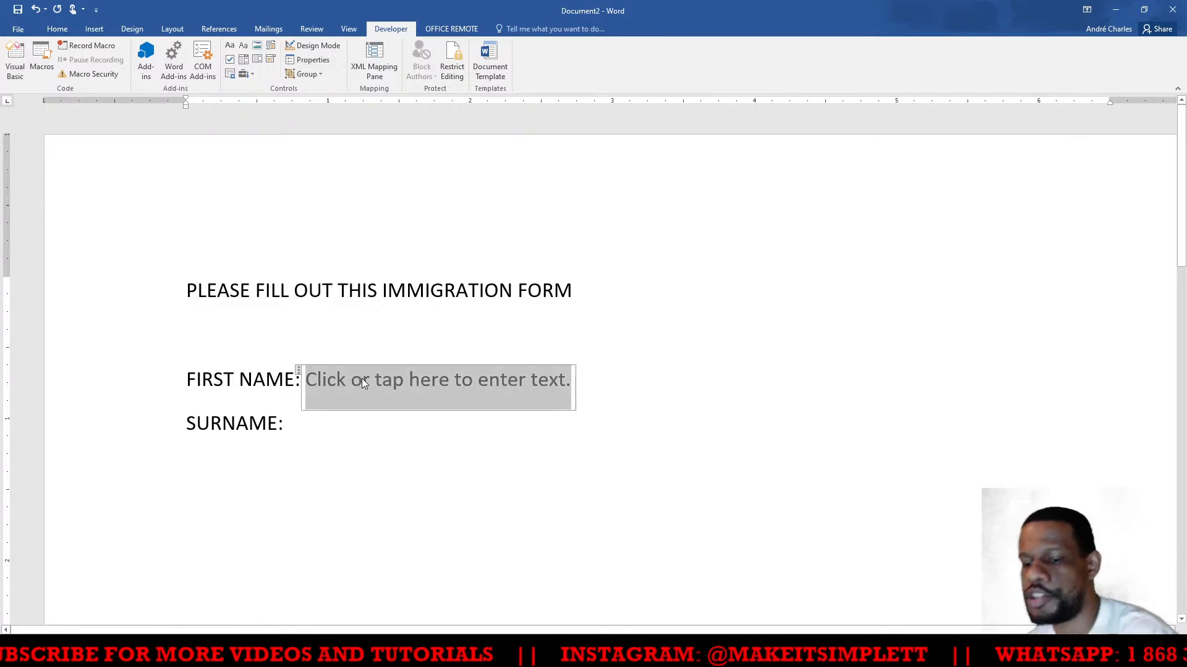
{"action": "type", "text": "aNDRE"}
{"action": "key", "text": "BackSpace"}
{"action": "key", "text": "BackSpace"}
{"action": "key", "text": "BackSpace"}
{"action": "key", "text": "BackSpace"}
{"action": "key", "text": "BackSpace"}
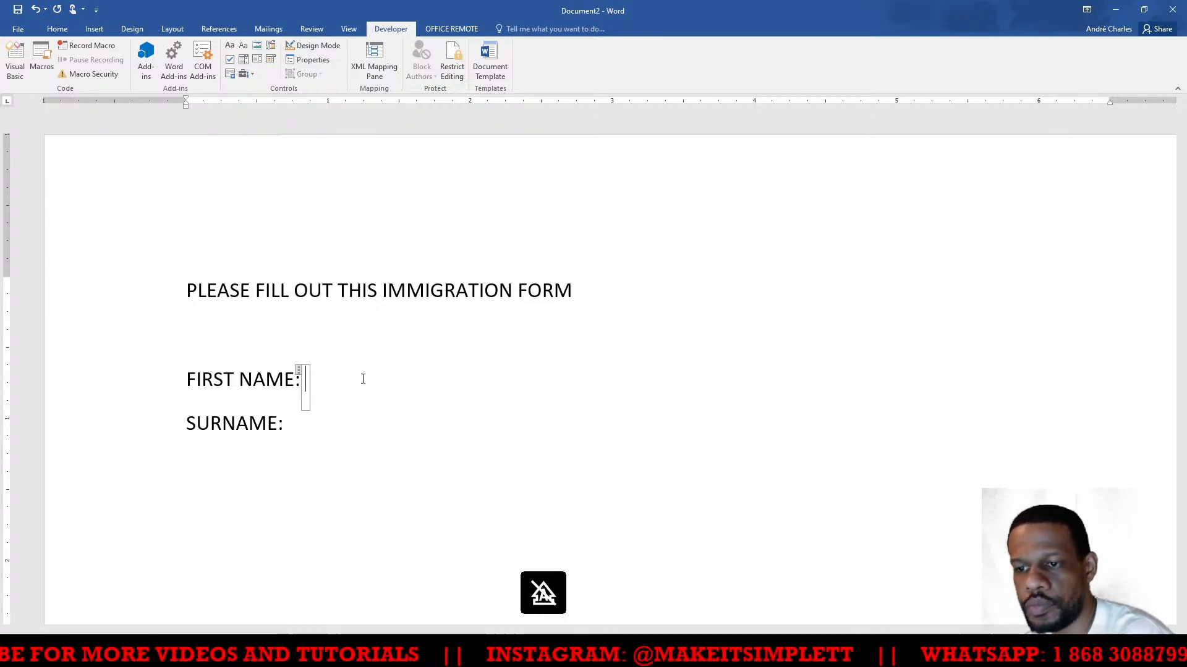
{"action": "type", "text": "Andre"}
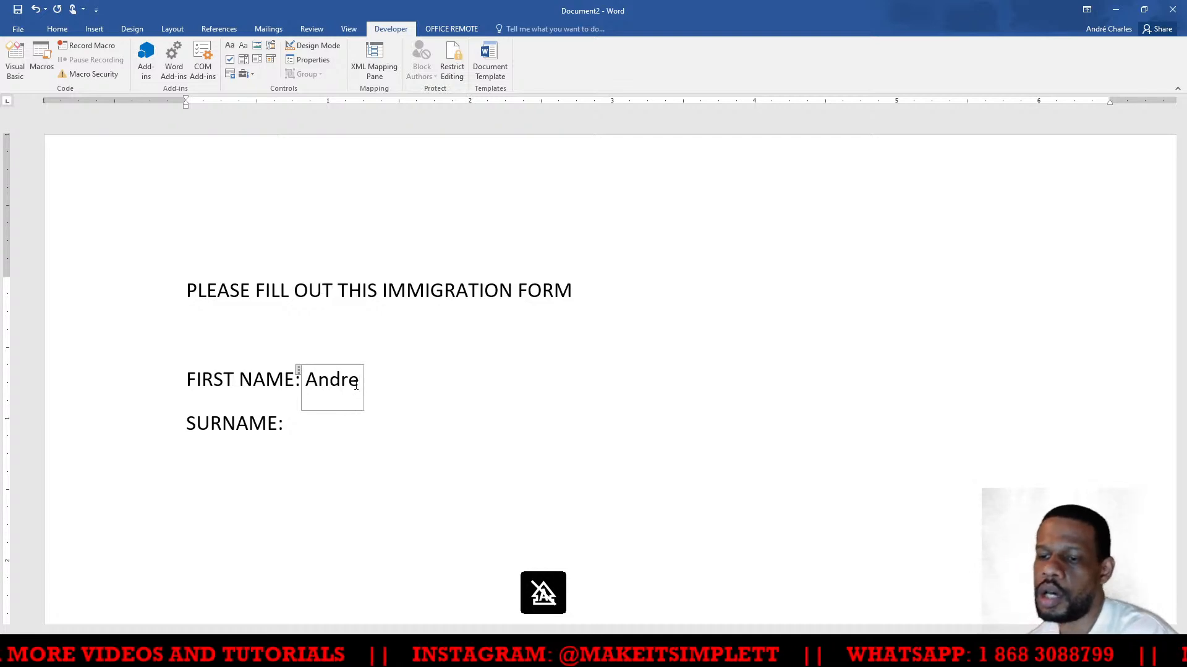
Insert a rich text content control after the SURNAME: label and fill in a sample surname
{"action": "left_click", "coordinate": [360, 451]}
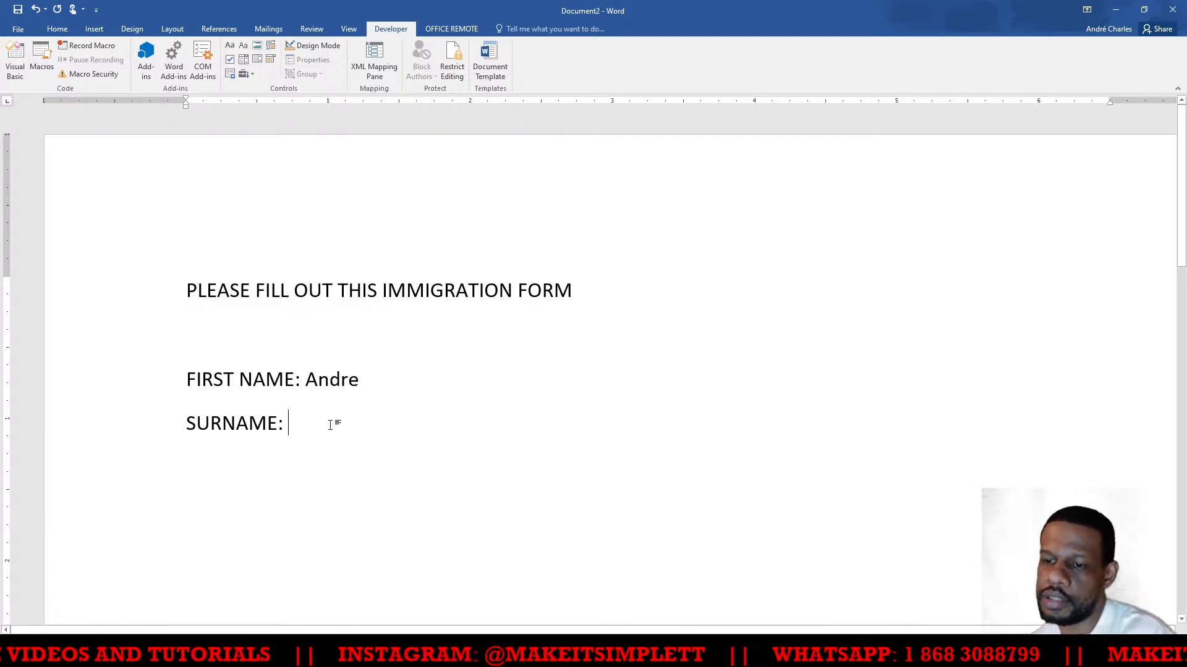
{"action": "left_click", "coordinate": [230, 45]}
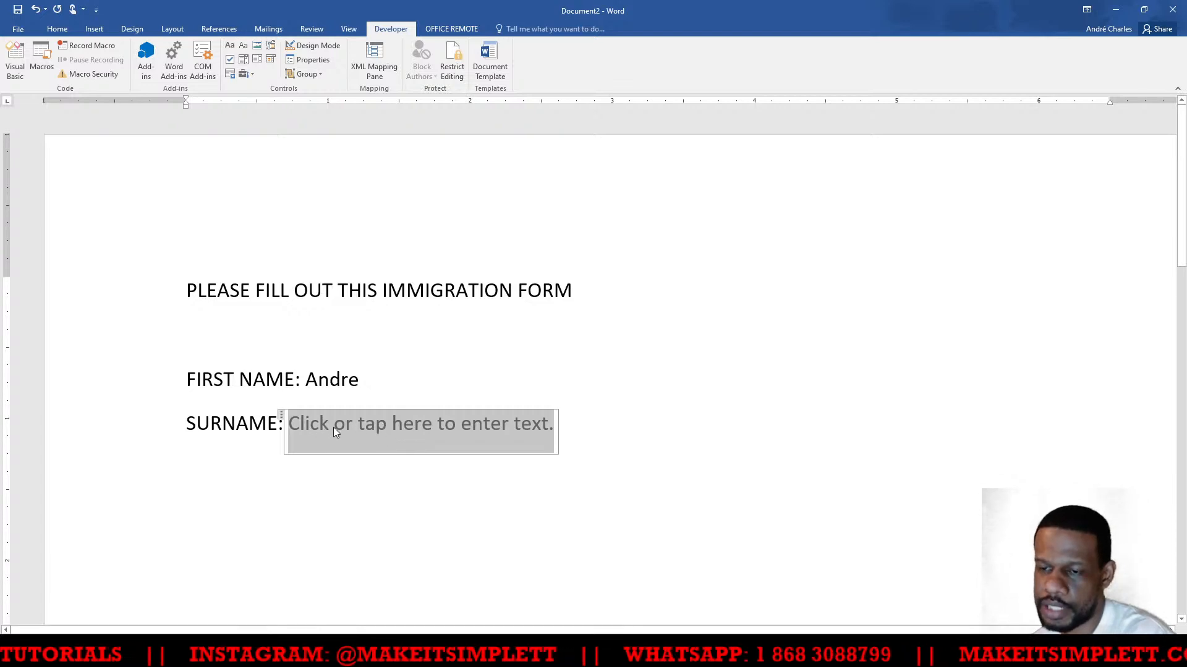
{"action": "type", "text": "Charles"}
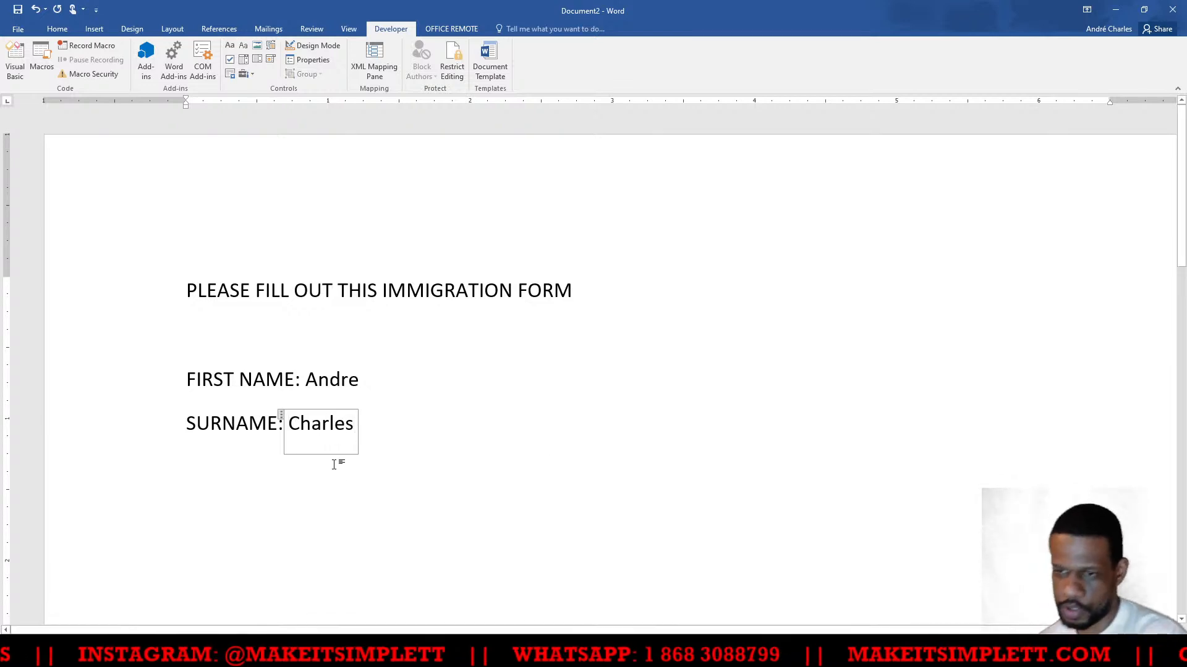
Examine how the FIRST NAME and SURNAME content controls respond when each is selected in turn
{"action": "left_click", "coordinate": [336, 506]}
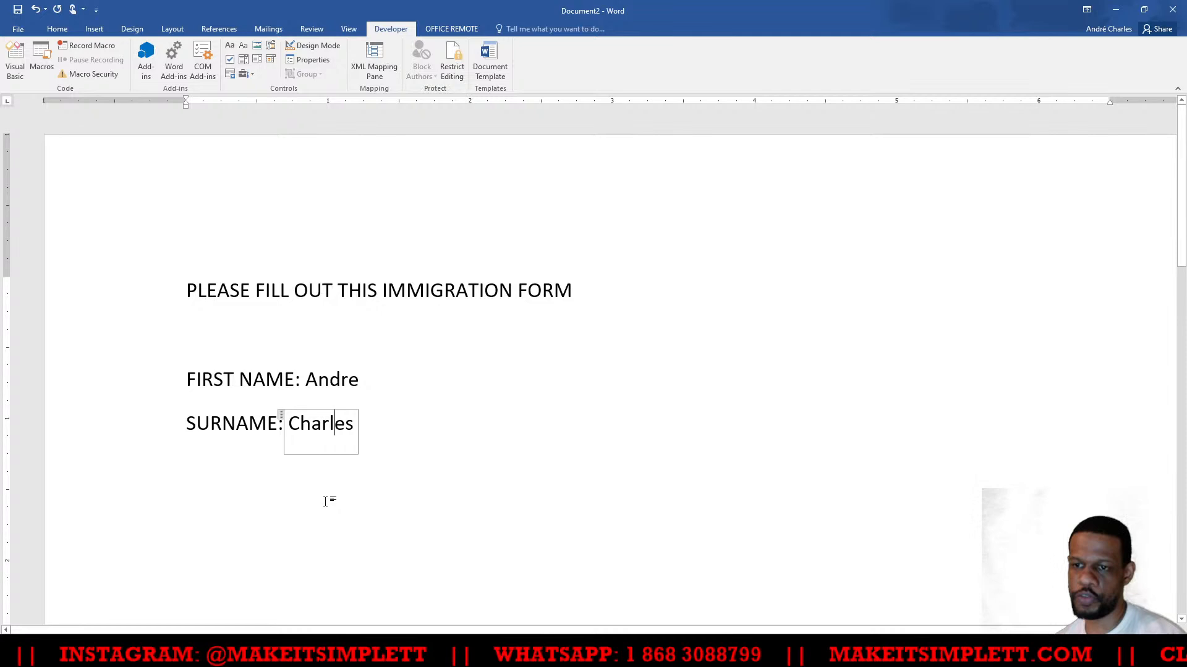
{"action": "left_click", "coordinate": [549, 406]}
{"action": "left_click", "coordinate": [590, 438]}
{"action": "left_click", "coordinate": [332, 384]}
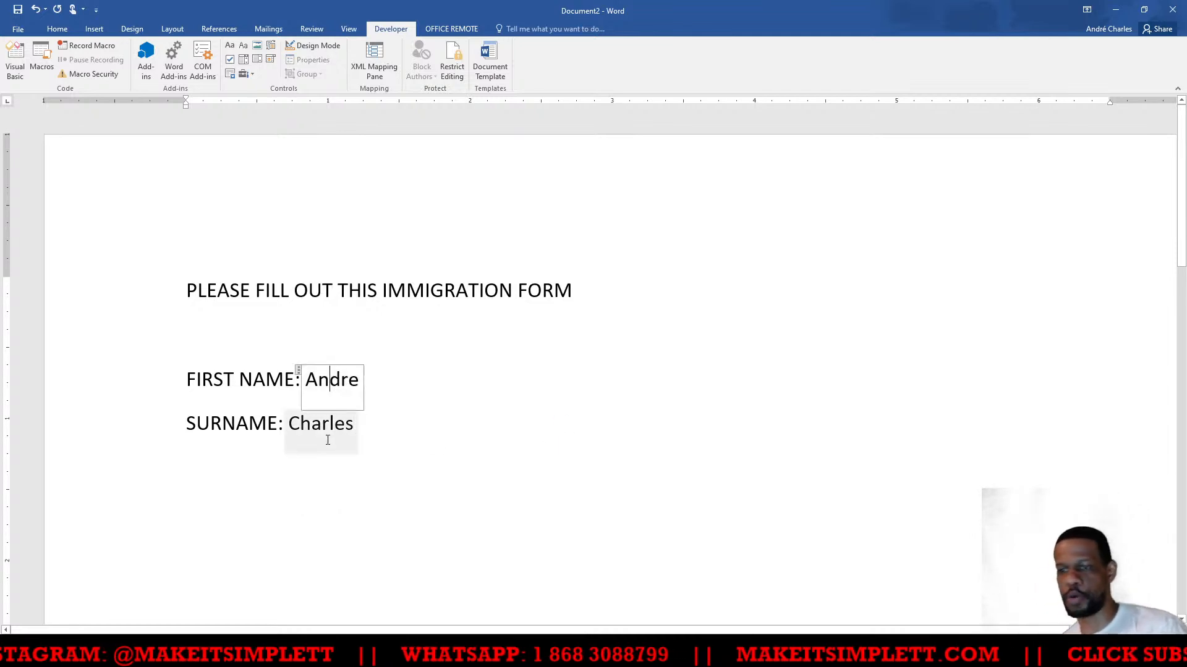
{"action": "left_click", "coordinate": [327, 438]}
{"action": "left_click", "coordinate": [339, 389]}
{"action": "left_click", "coordinate": [331, 425]}
{"action": "left_click", "coordinate": [343, 380]}
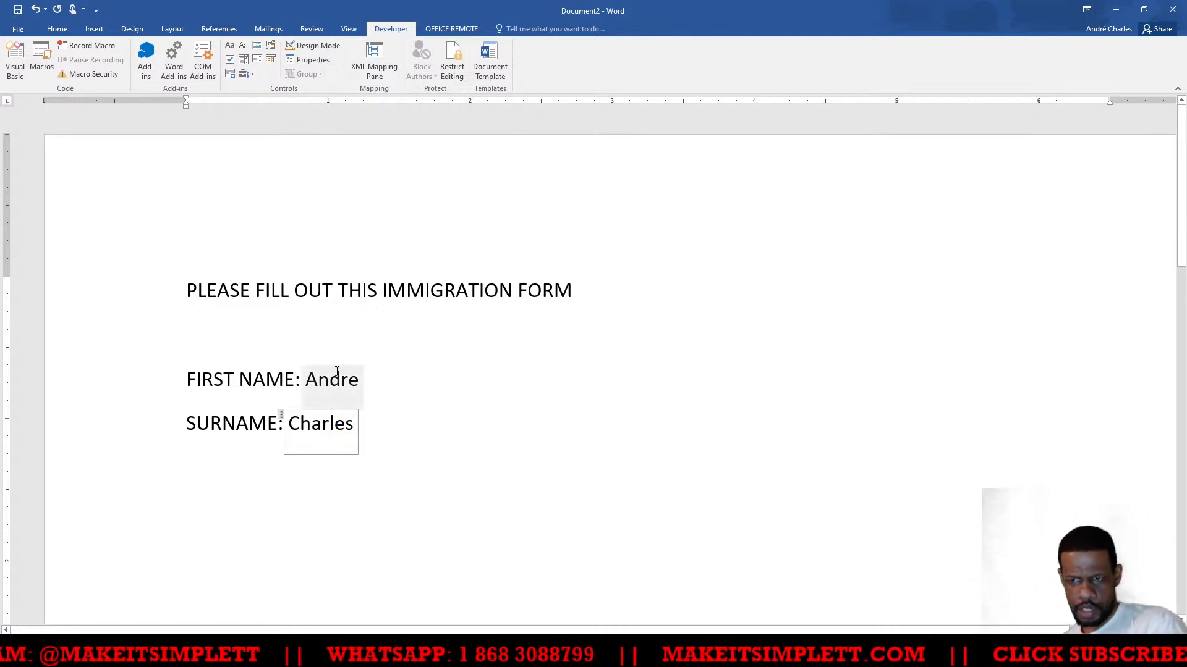
Clear the sample first name from its content control, and delete the sample surname together with its control
{"action": "left_click_drag", "start_coordinate": [307, 379], "coordinate": [374, 379]}
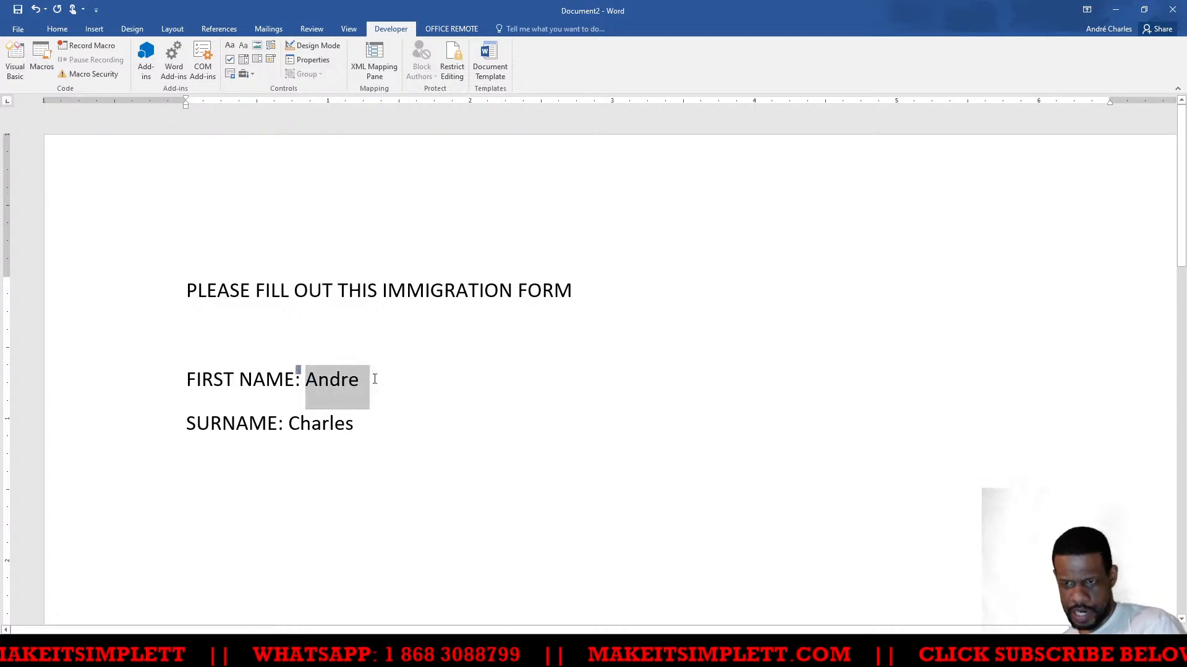
{"action": "key", "text": "BackSpace"}
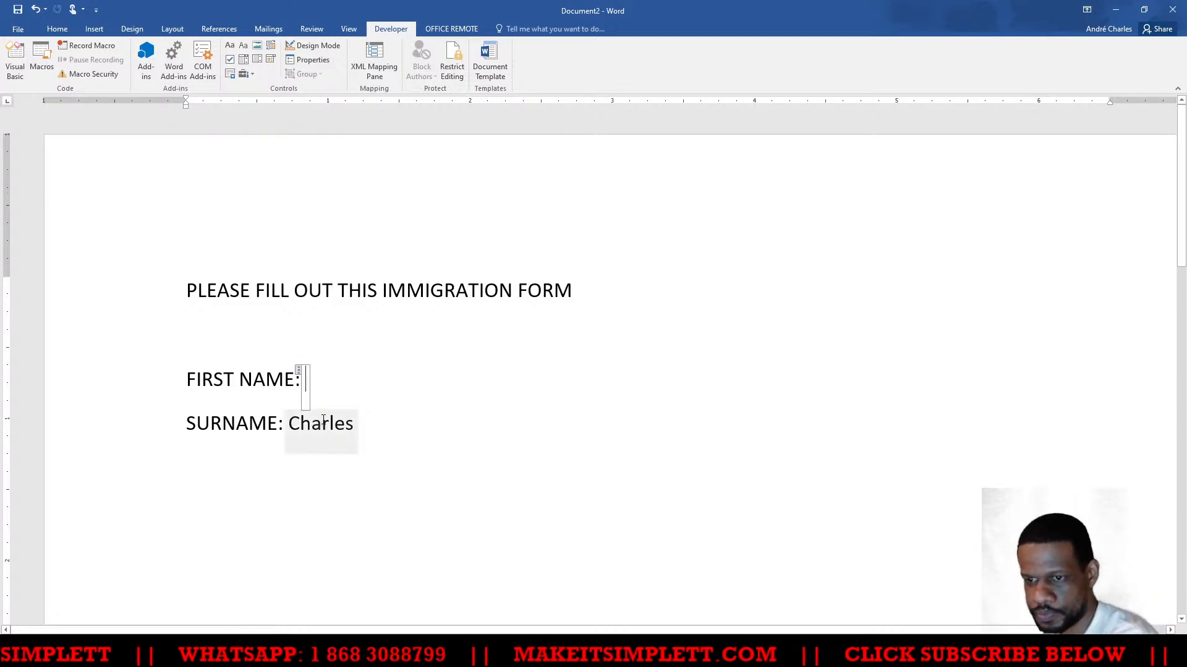
{"action": "left_click", "coordinate": [322, 425]}
{"action": "left_click_drag", "start_coordinate": [299, 424], "coordinate": [351, 426]}
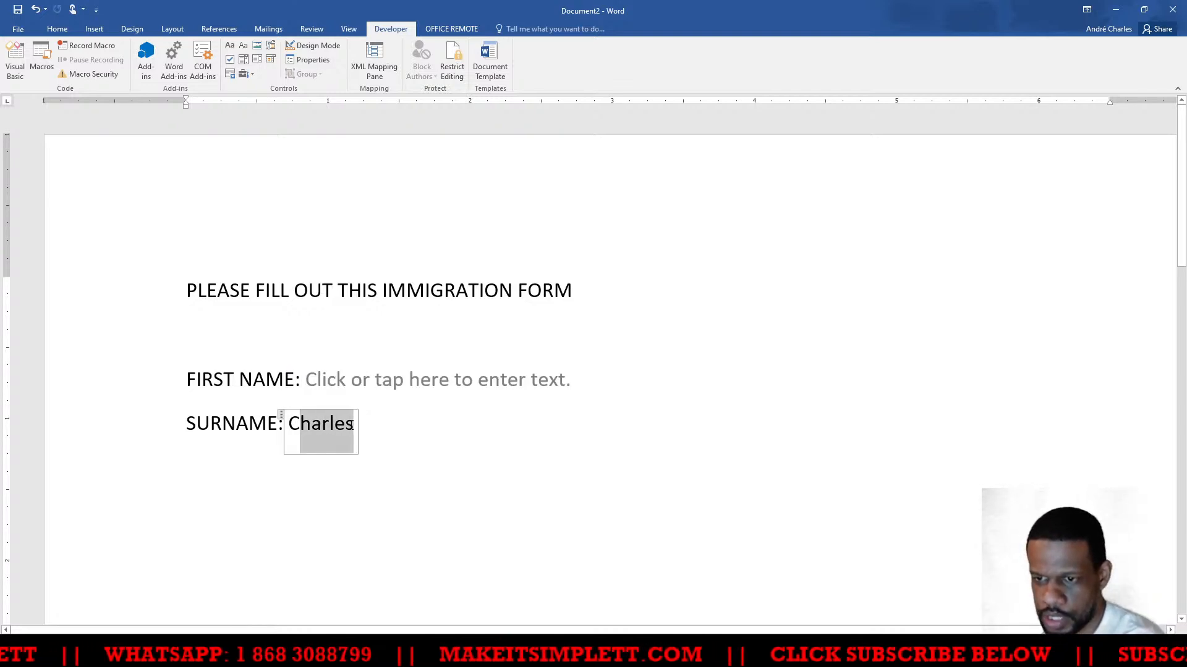
{"action": "key", "text": "BackSpace"}
{"action": "key", "text": "BackSpace"}
{"action": "key", "text": "BackSpace"}
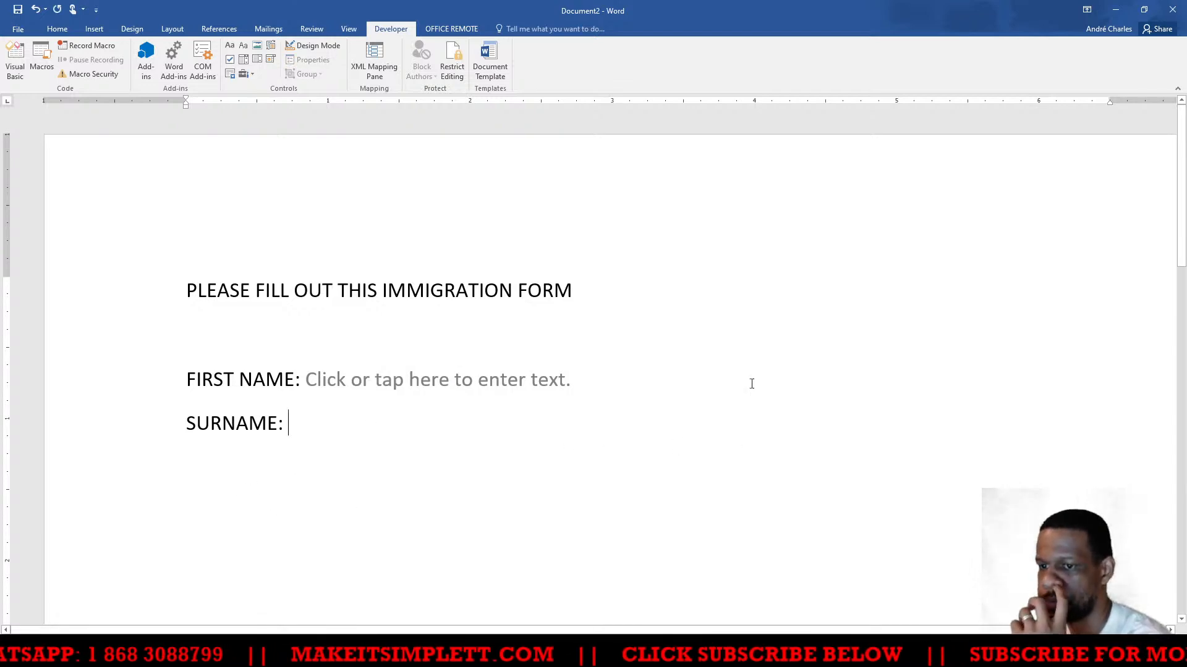
Insert a new rich text content control after the SURNAME: label
{"action": "left_click", "coordinate": [615, 347]}
{"action": "left_click", "coordinate": [514, 290]}
{"action": "left_click", "coordinate": [312, 434]}
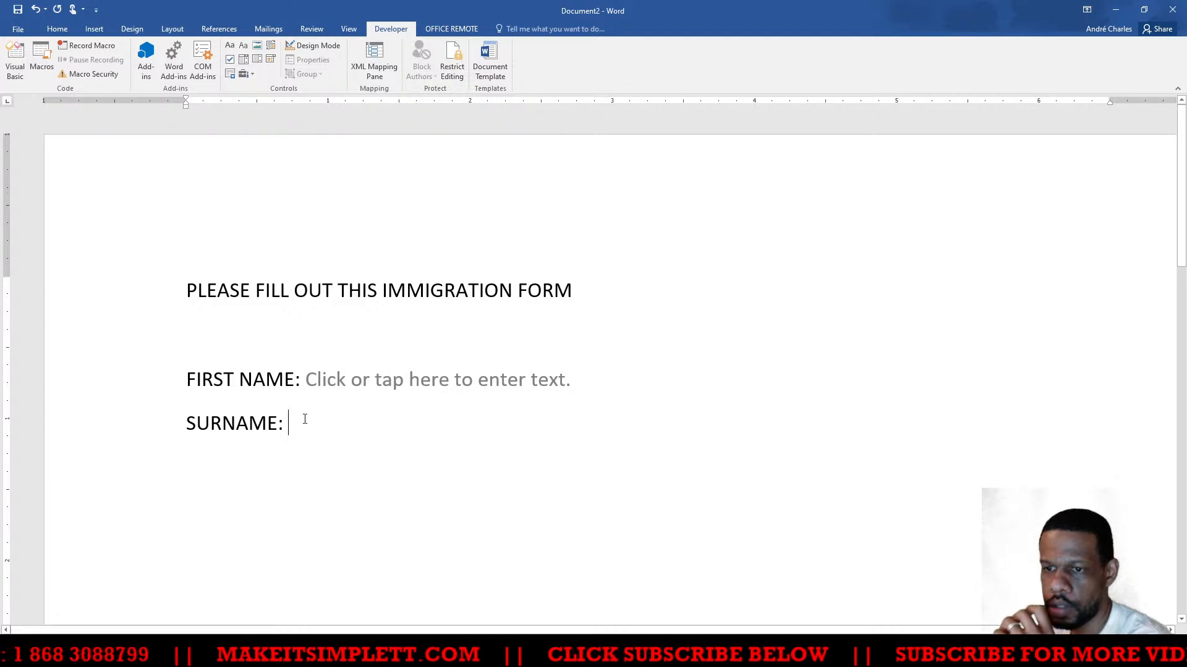
{"action": "left_click", "coordinate": [228, 45]}
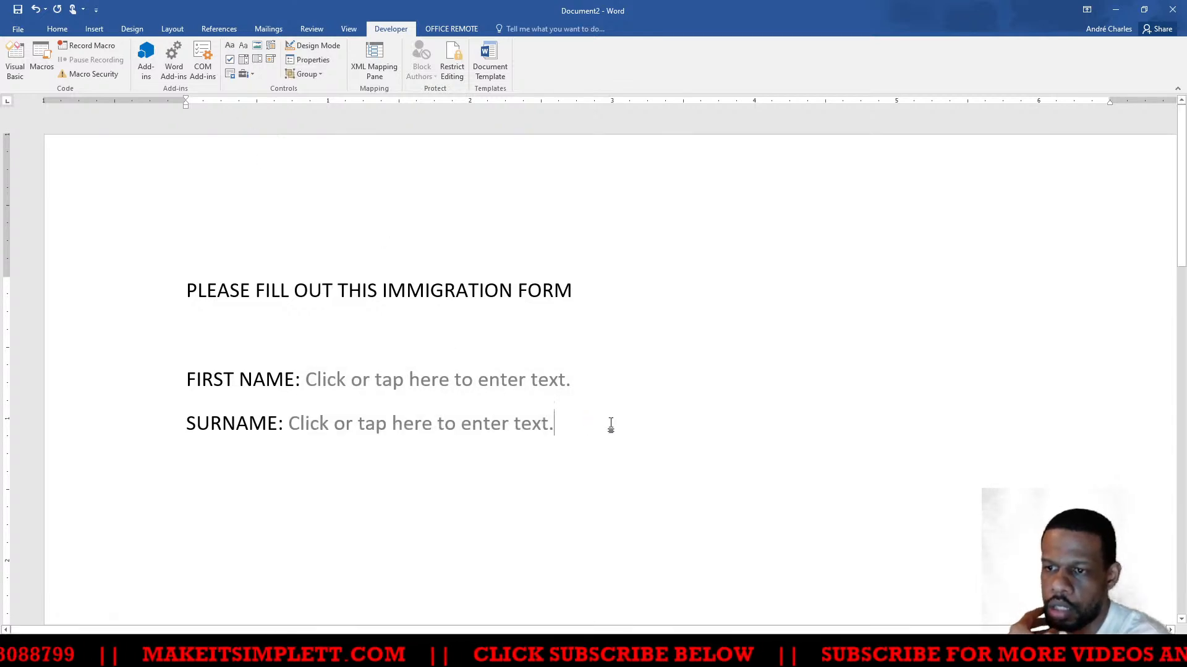
Add an "Age:" label on a new line below SURNAME and insert a plain text content control after it
{"action": "key", "text": "Return"}
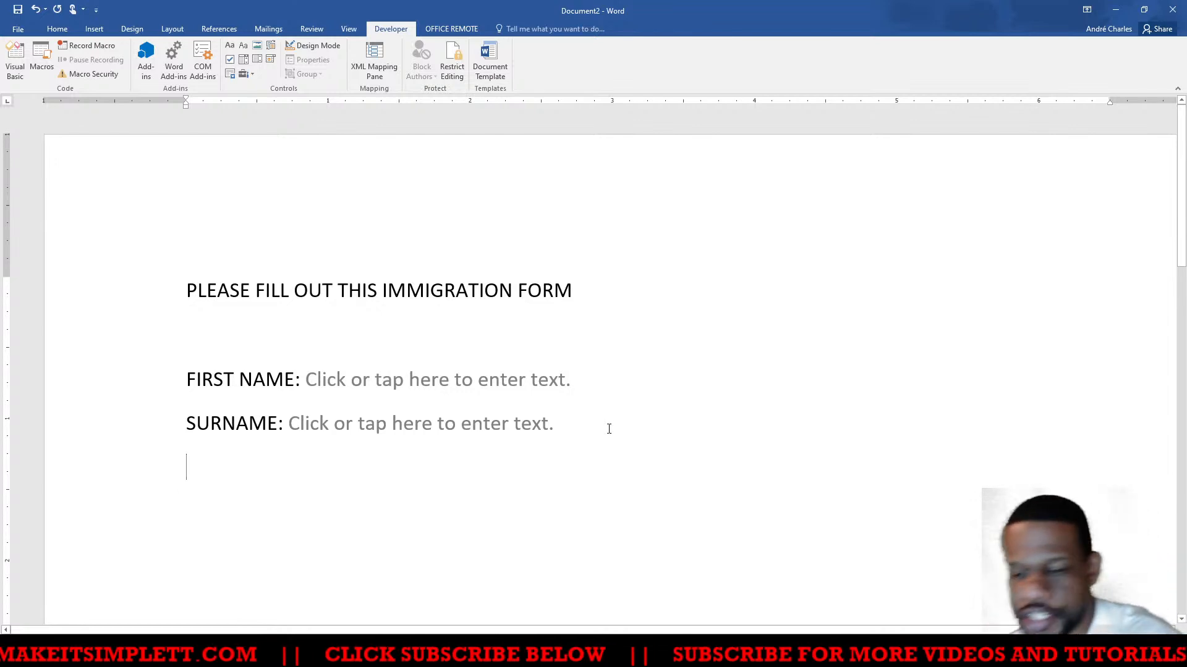
{"action": "type", "text": "Anf"}
{"action": "key", "text": "BackSpace"}
{"action": "key", "text": "BackSpace"}
{"action": "type", "text": "fe"}
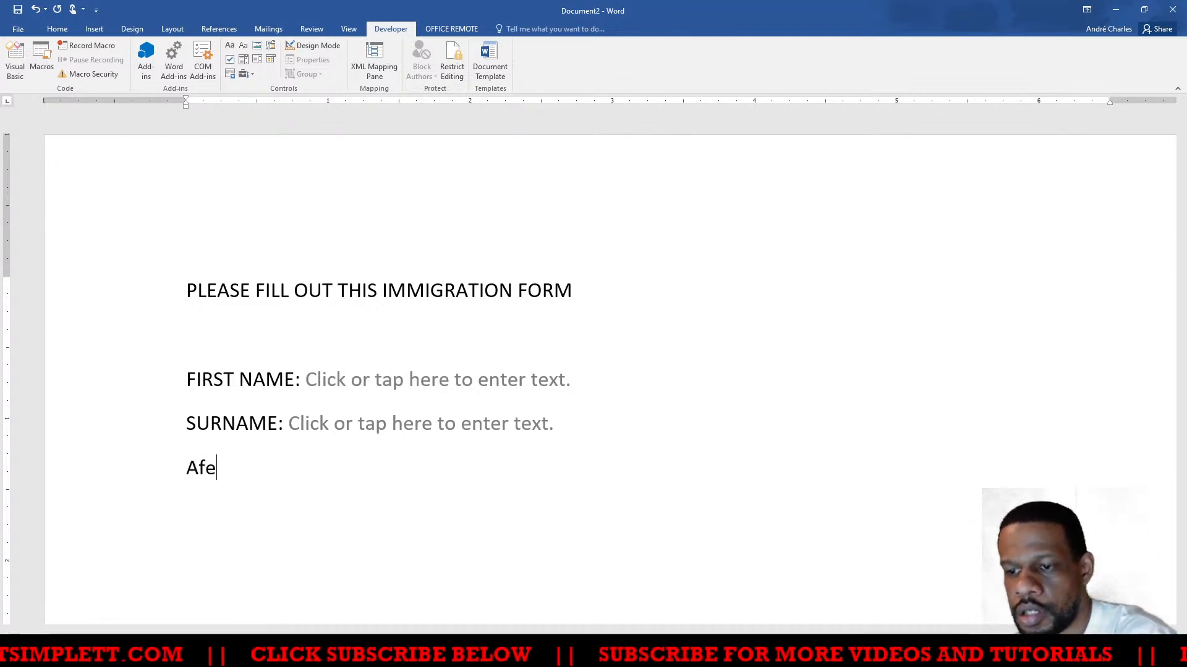
{"action": "key", "text": "BackSpace"}
{"action": "key", "text": "BackSpace"}
{"action": "type", "text": "ge:"}
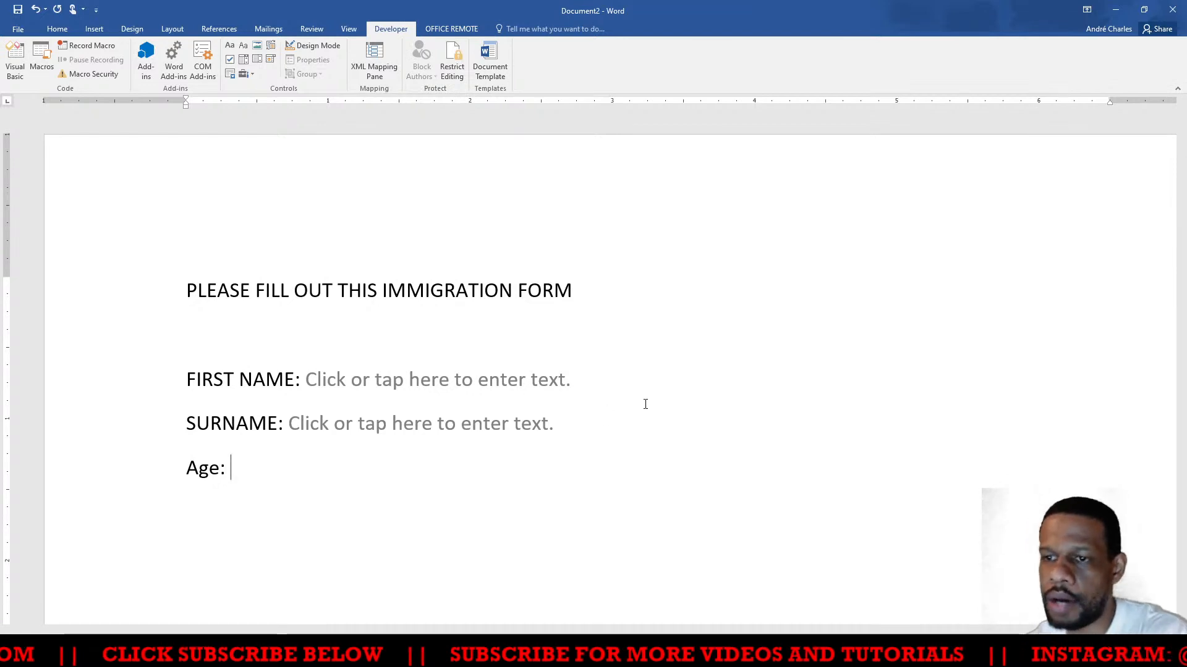
{"action": "left_click", "coordinate": [244, 47]}
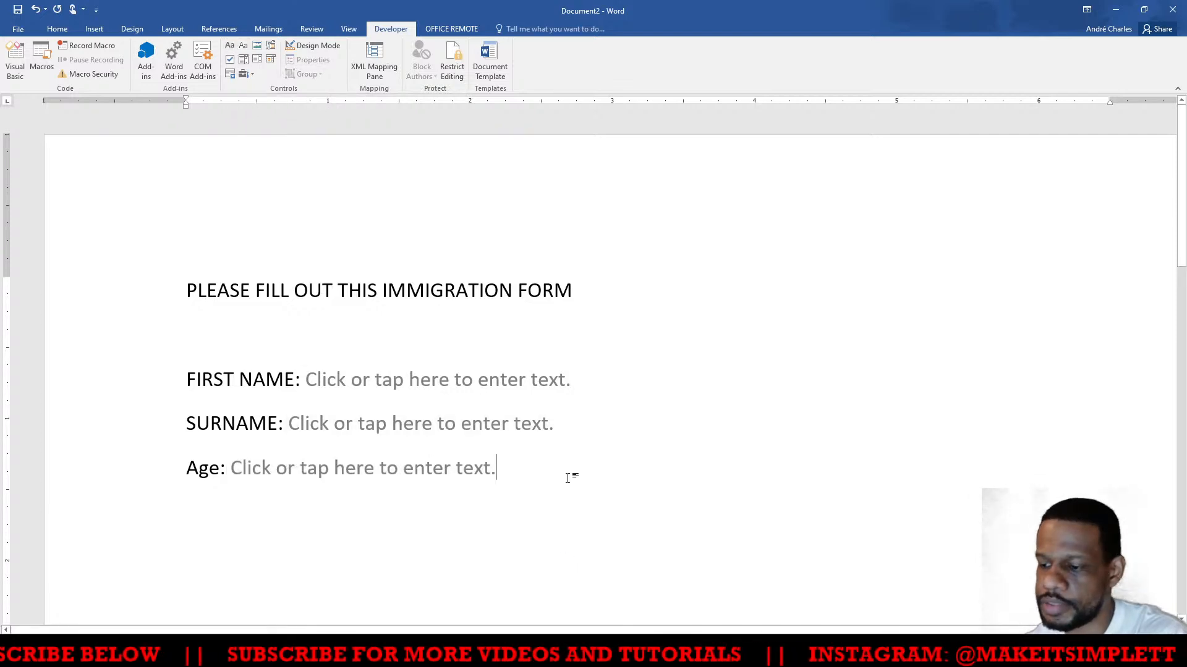
Add a "Marital Status:" line below Age with the options Married, Divorced and Single, spaced apart
{"action": "key", "text": "Return"}
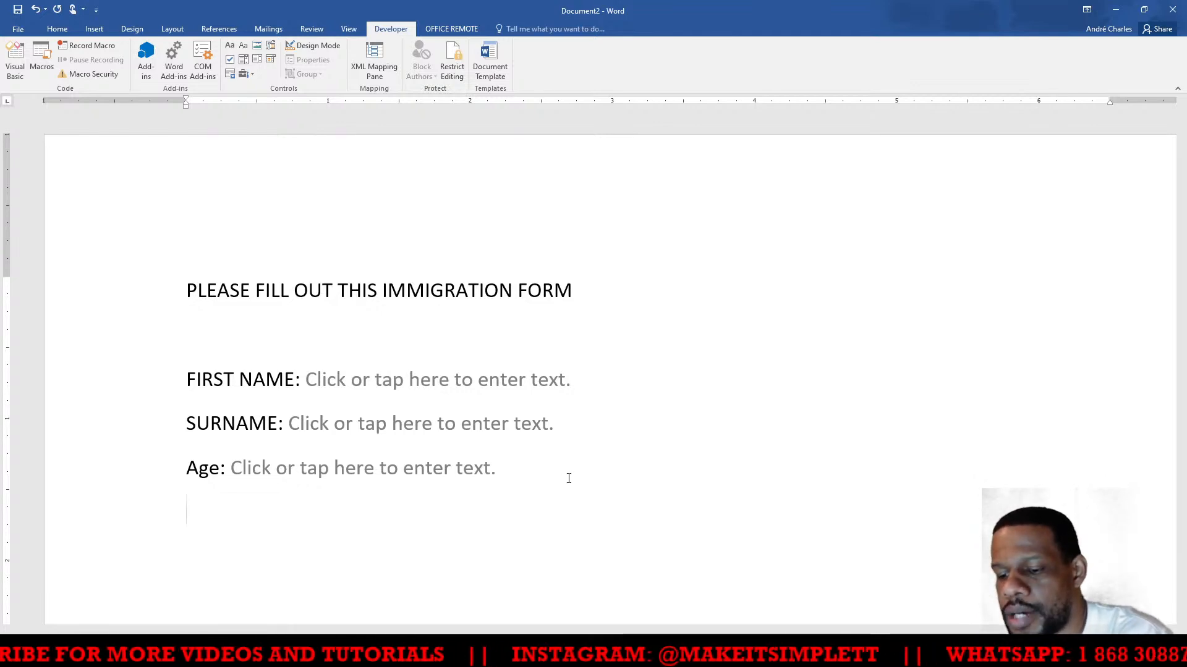
{"action": "type", "text": "Marital S"}
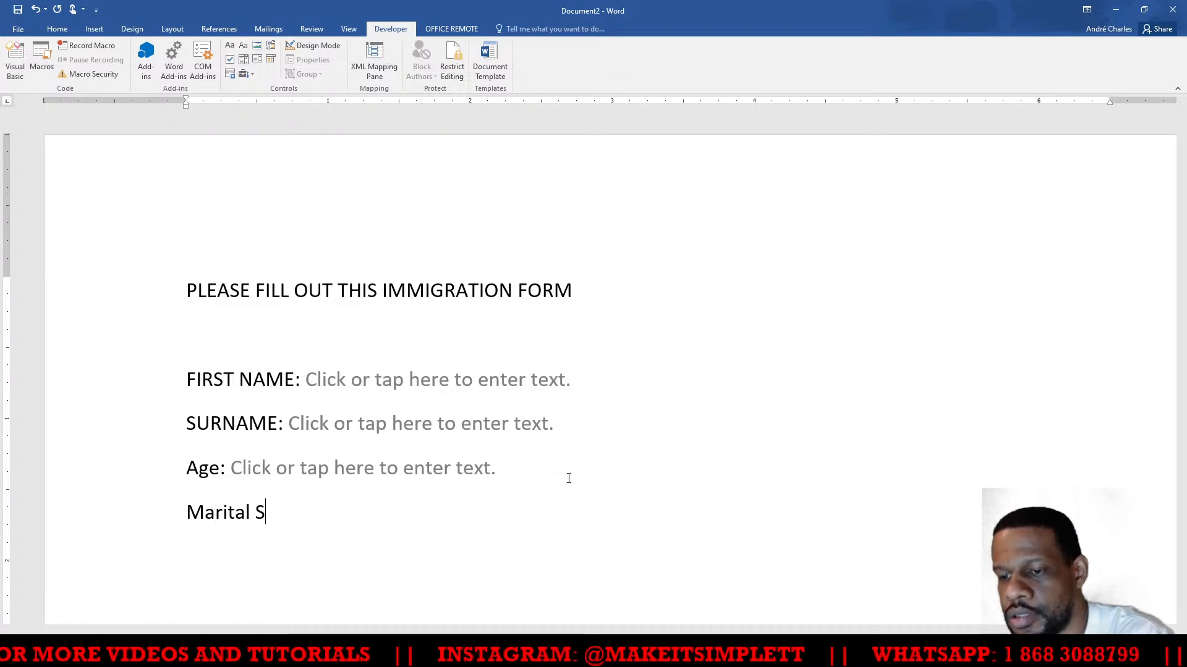
{"action": "type", "text": "tatus:"}
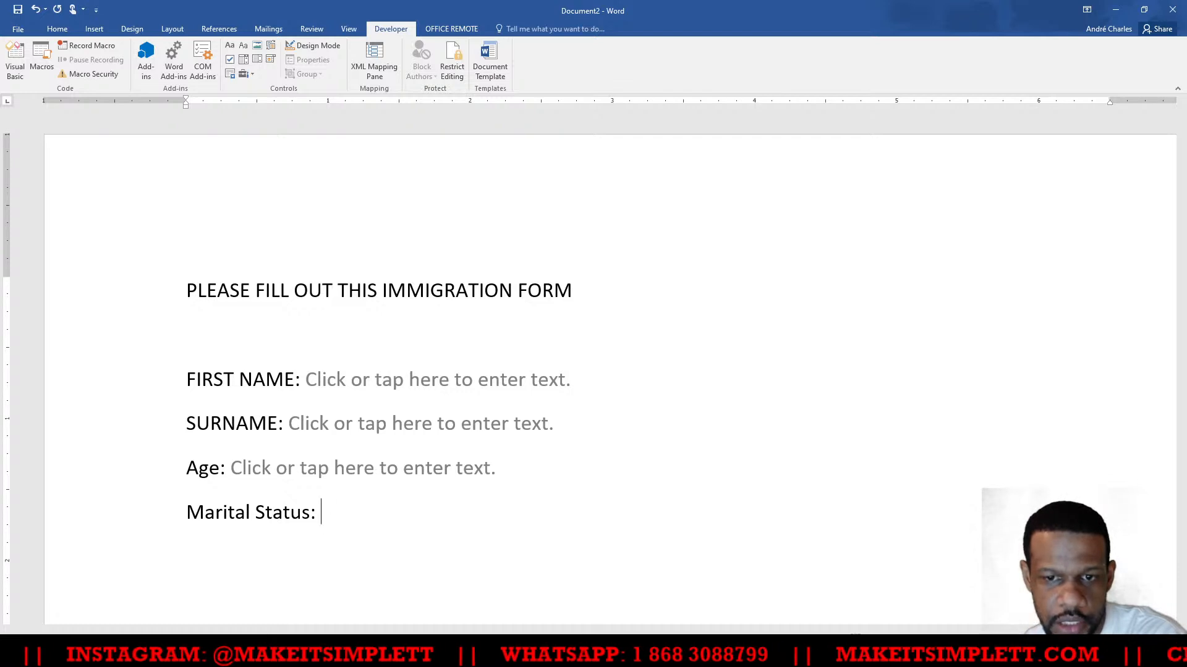
{"action": "type", "text": "Married"}
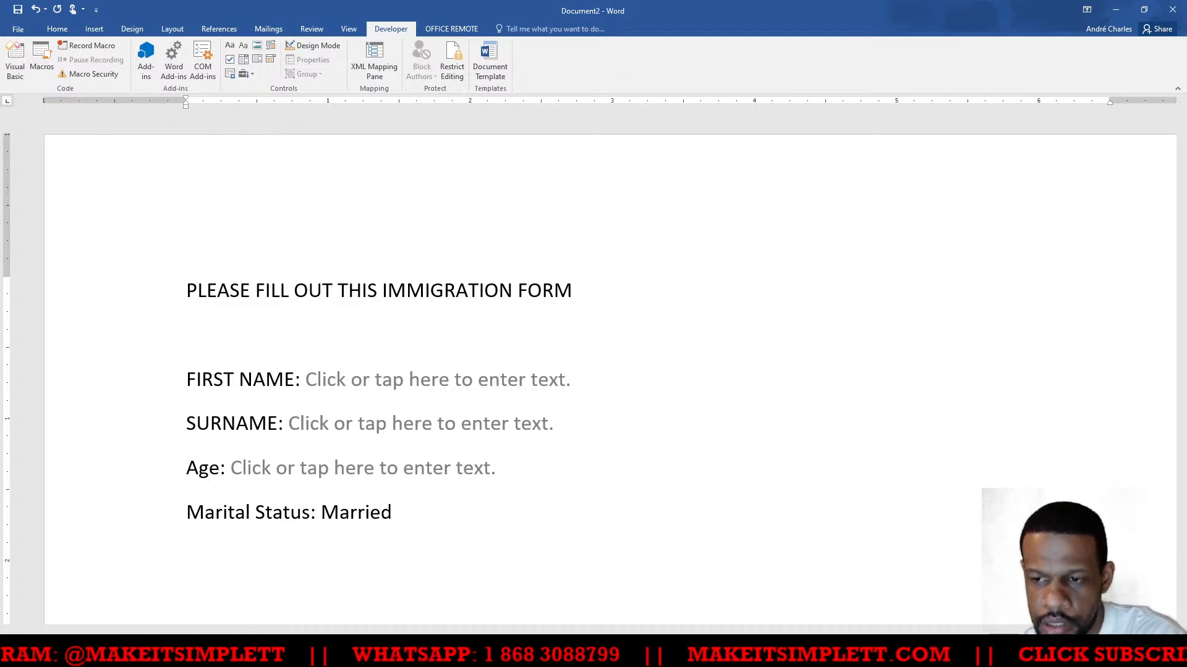
{"action": "type", "text": "   Di"}
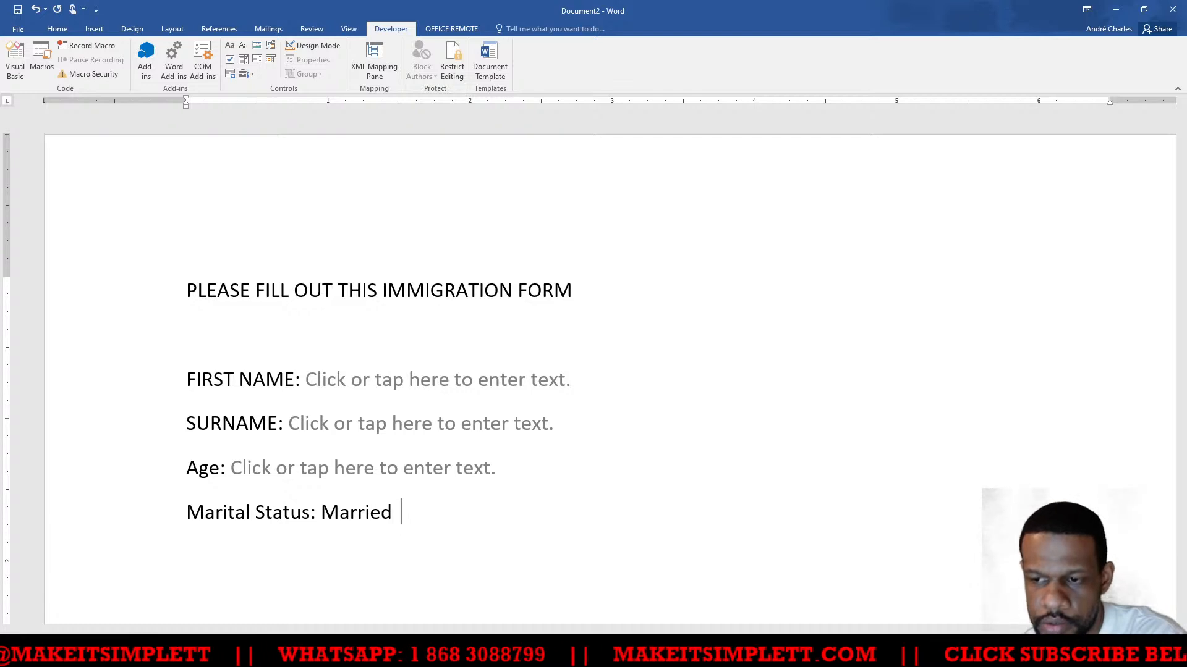
{"action": "type", "text": "vorced "}
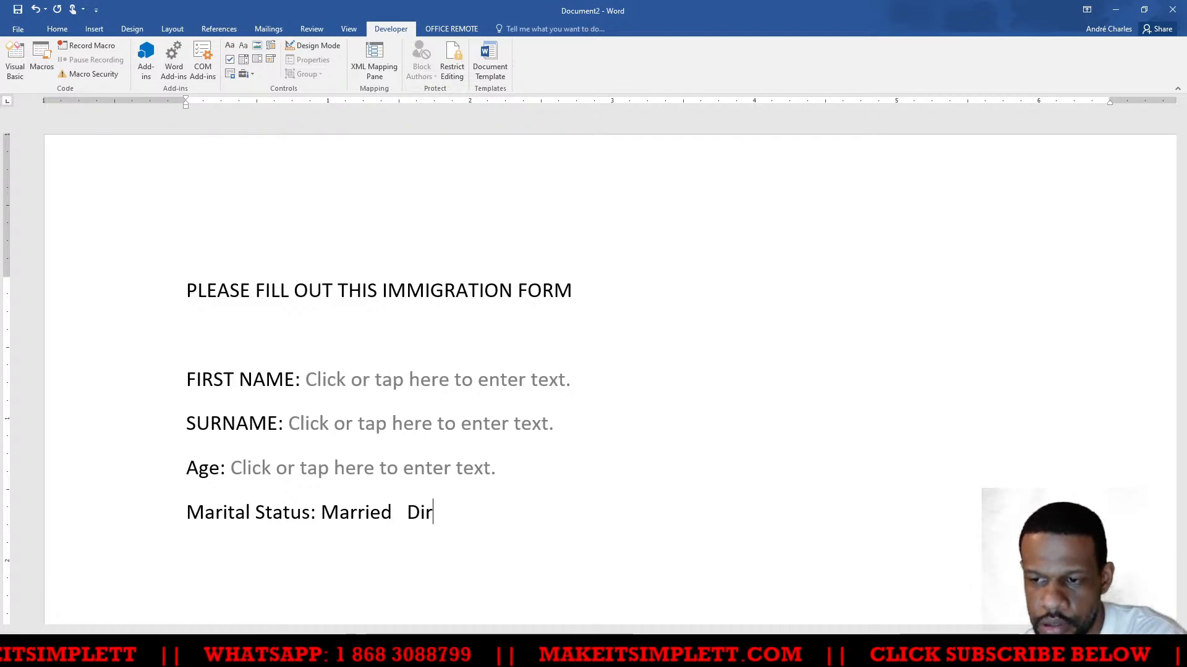
{"action": "type", "text": "  Singles"}
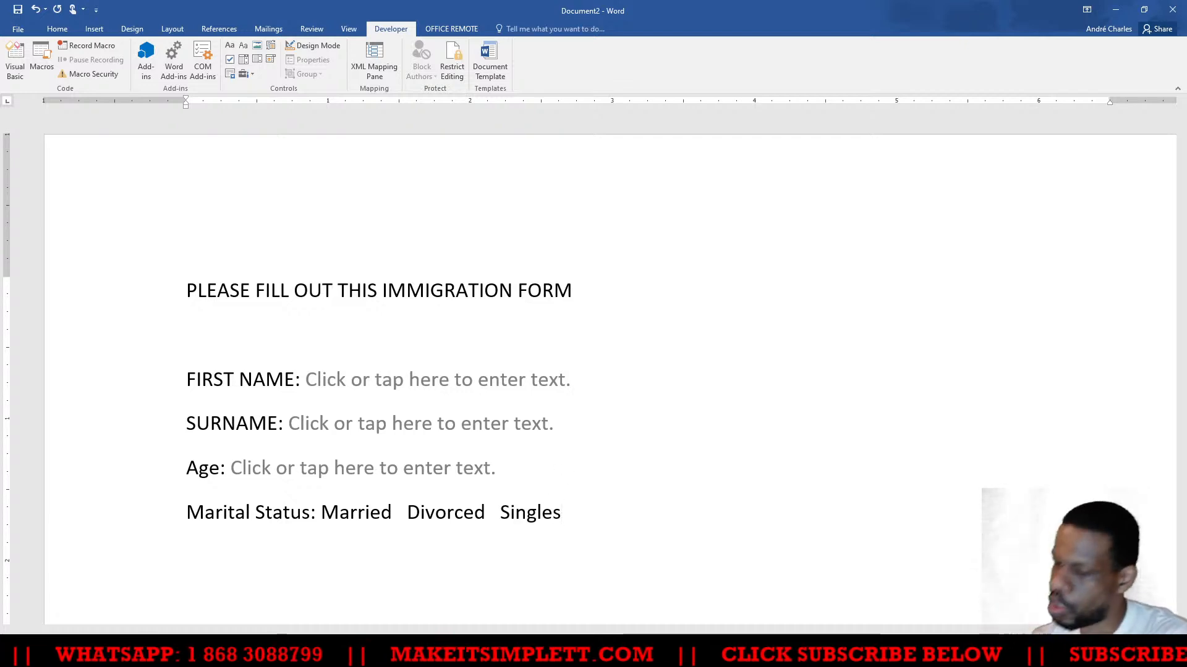
{"action": "key", "text": "BackSpace"}
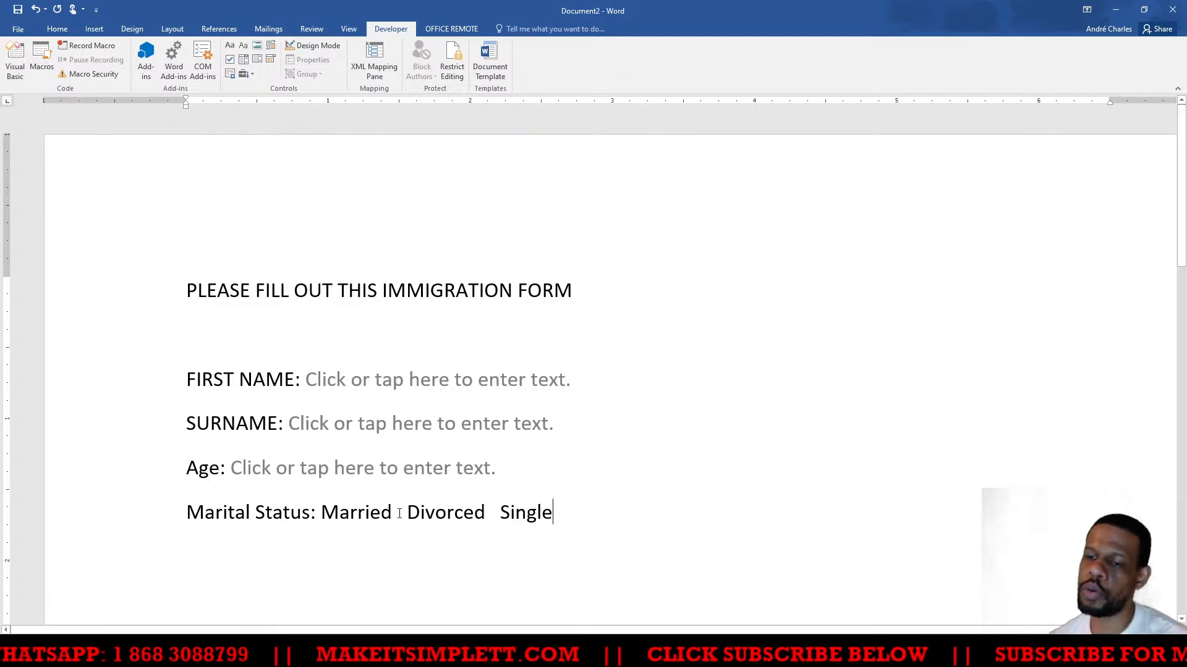
{"action": "left_click", "coordinate": [401, 513]}
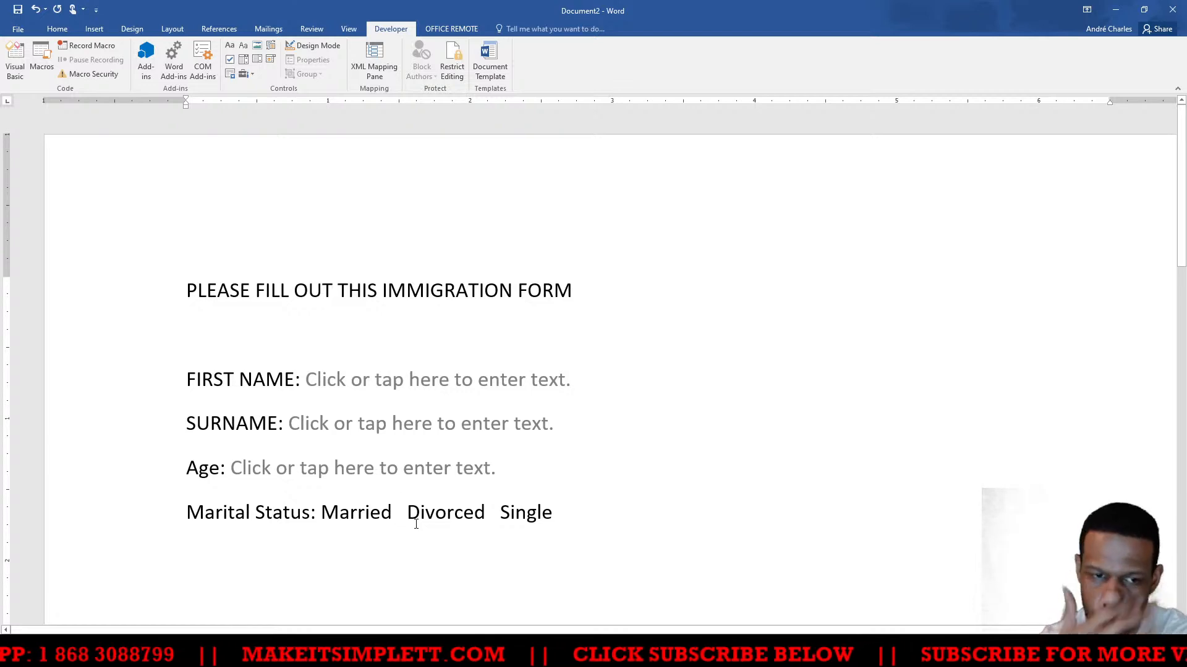
{"action": "type", "text": "["}
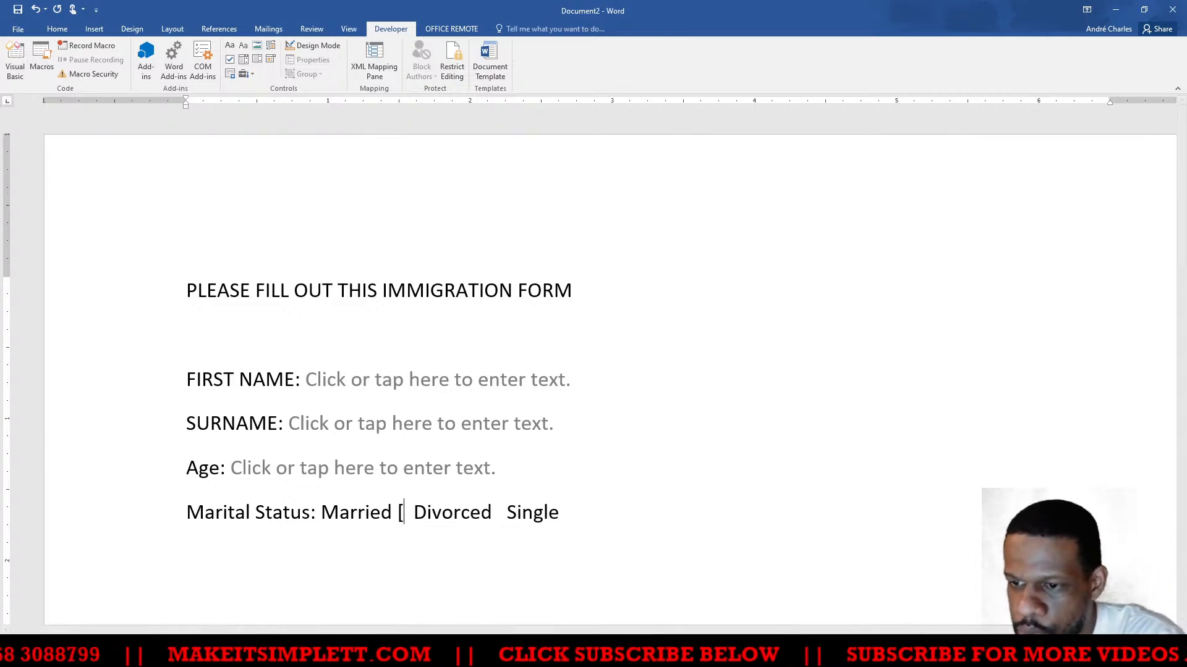
{"action": "type", "text": " ]"}
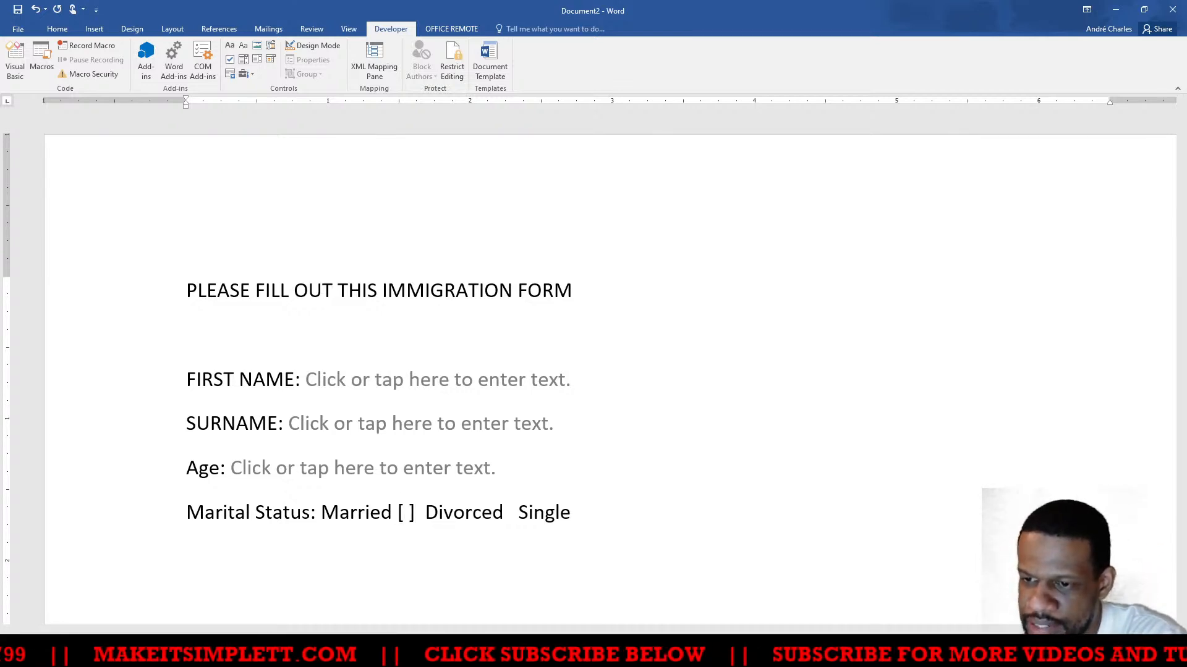
{"action": "key", "text": "Right"}
{"action": "key", "text": "Right"}
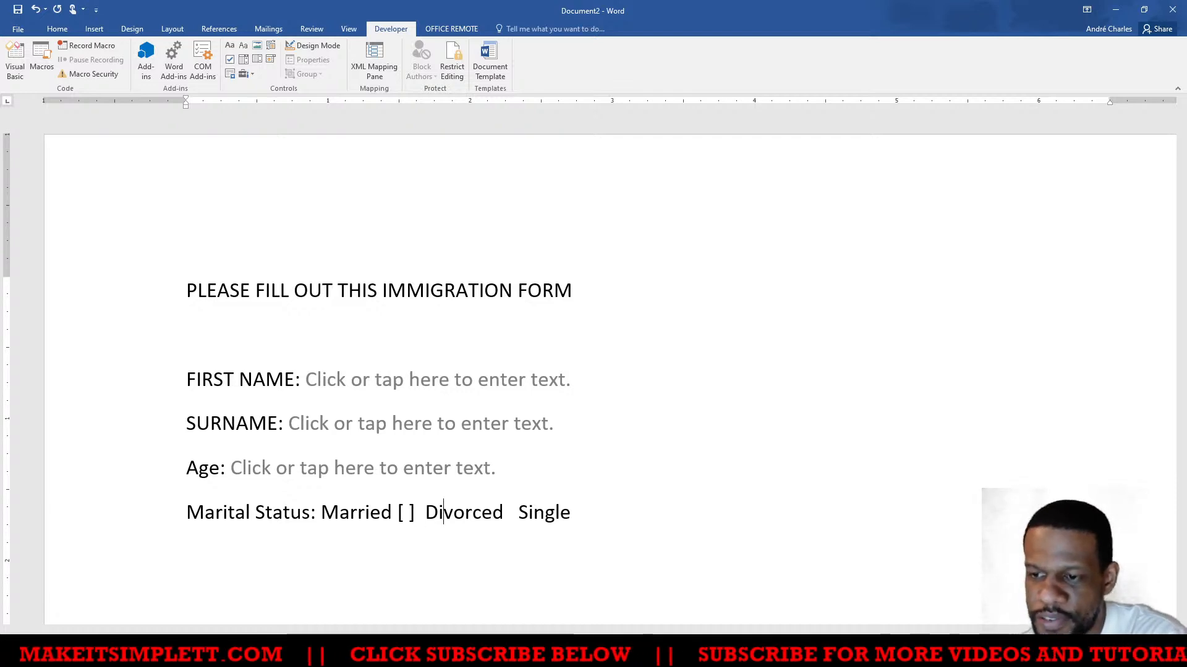
{"action": "key", "text": "Left"}
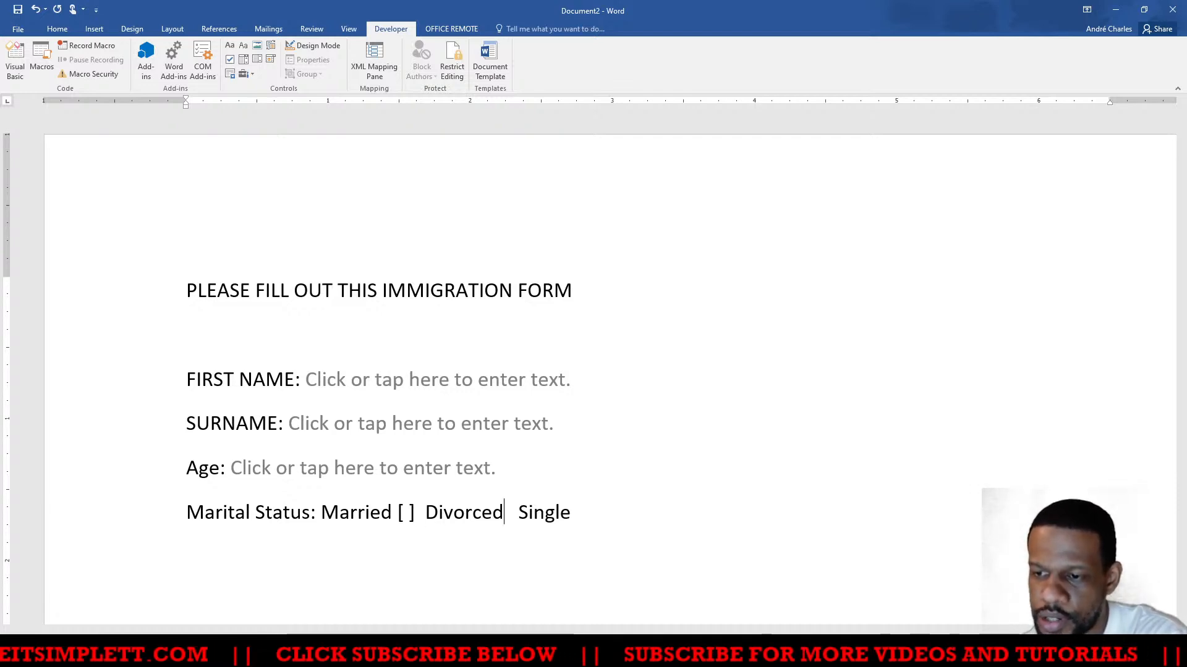
{"action": "type", "text": "[ ]"}
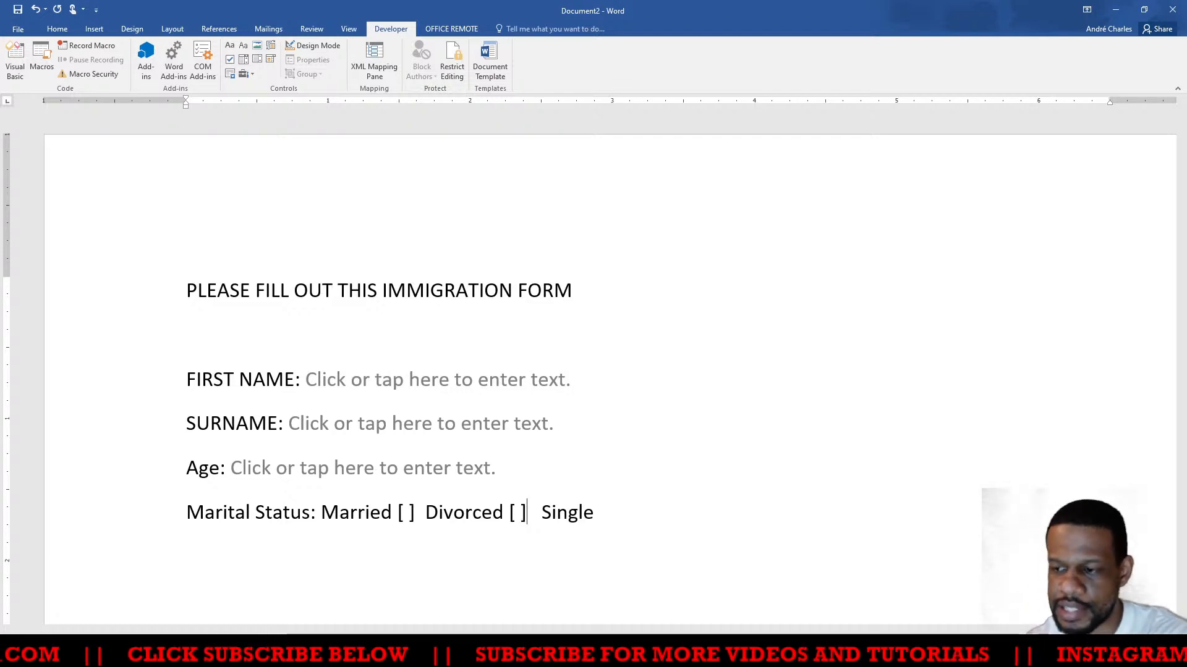
{"action": "key", "text": "BackSpace"}
{"action": "key", "text": "BackSpace"}
{"action": "key", "text": "BackSpace"}
{"action": "key", "text": "BackSpace"}
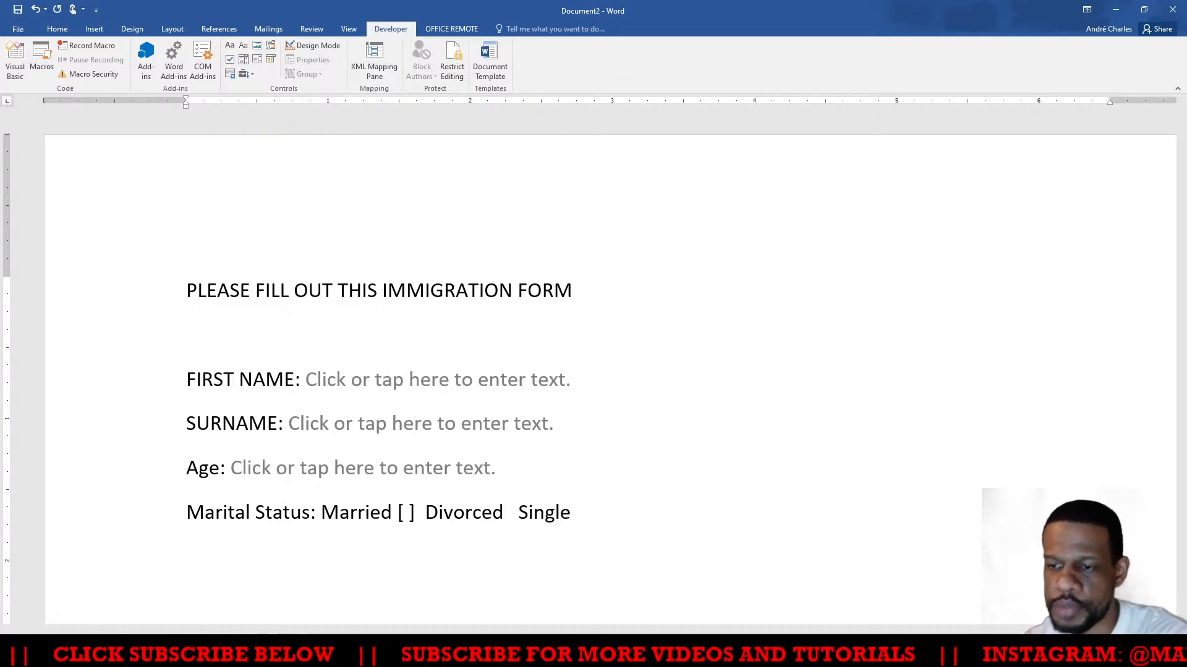
{"action": "left_click", "coordinate": [414, 514]}
{"action": "key", "text": "BackSpace"}
{"action": "key", "text": "BackSpace"}
{"action": "key", "text": "BackSpace"}
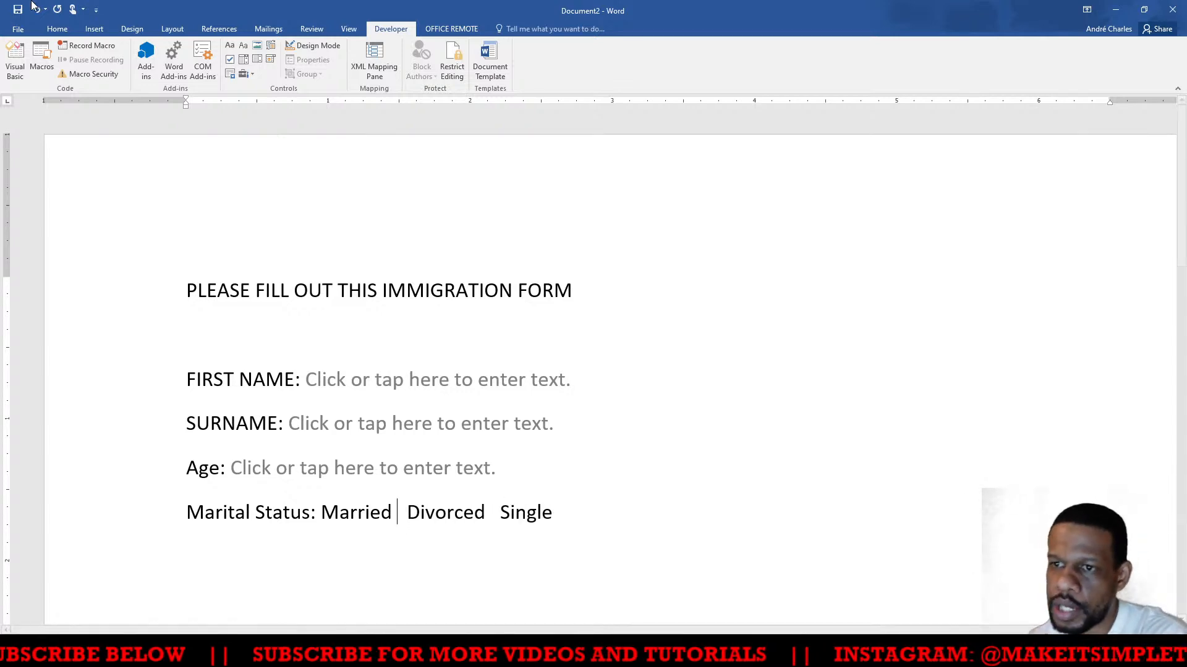
Insert a check box content control after each of the marital status options Married, Divorced and Single
{"action": "left_click", "coordinate": [231, 59]}
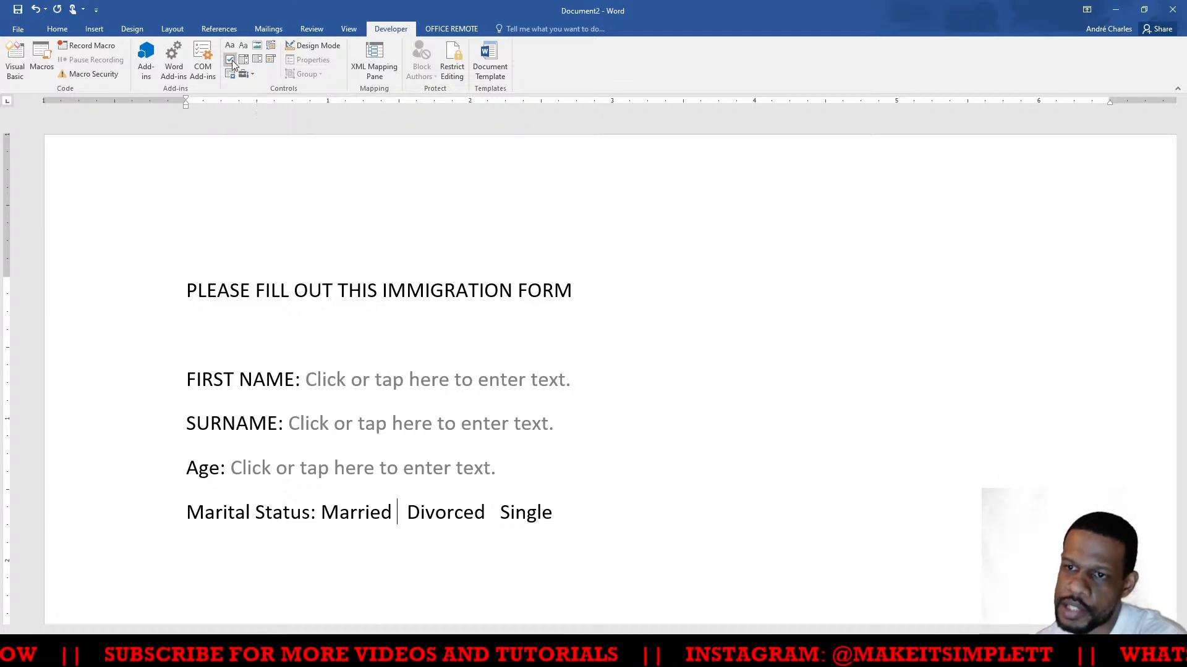
{"action": "left_click", "coordinate": [509, 512]}
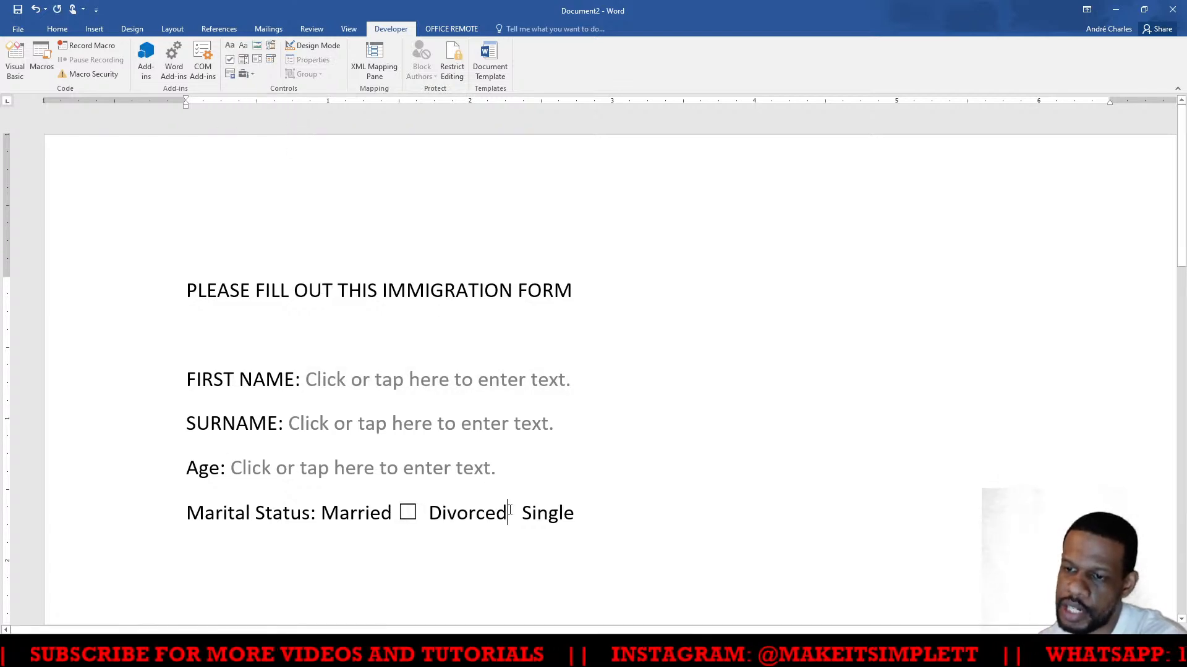
{"action": "left_click", "coordinate": [231, 61]}
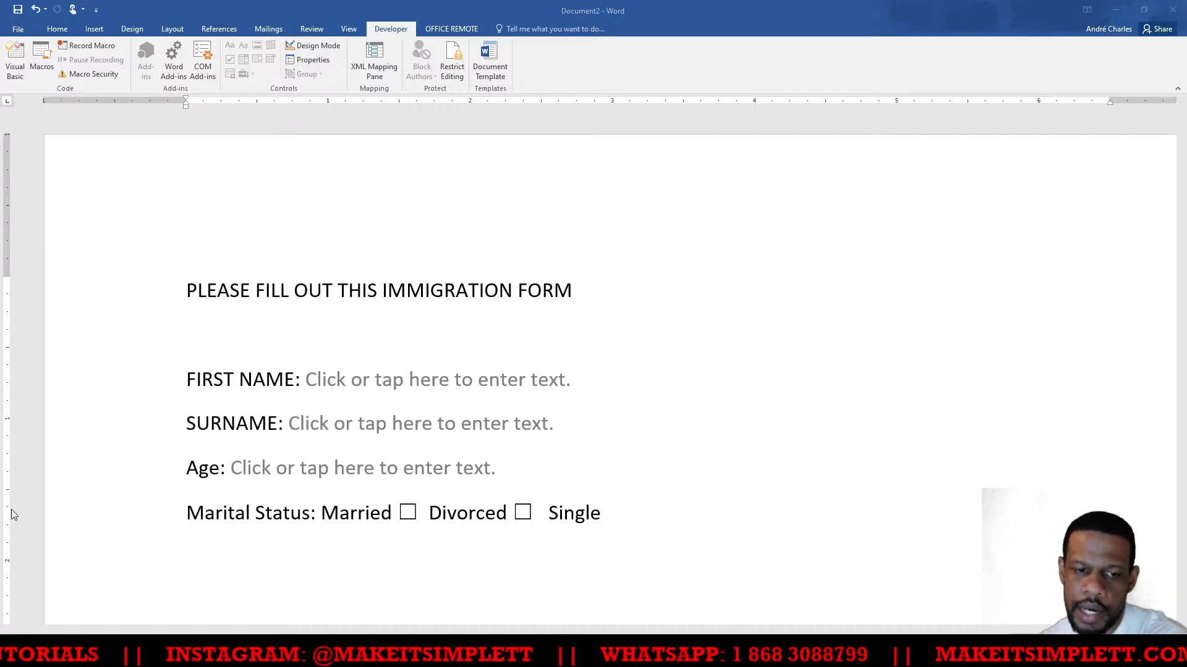
{"action": "left_click", "coordinate": [618, 523]}
{"action": "left_click", "coordinate": [618, 522]}
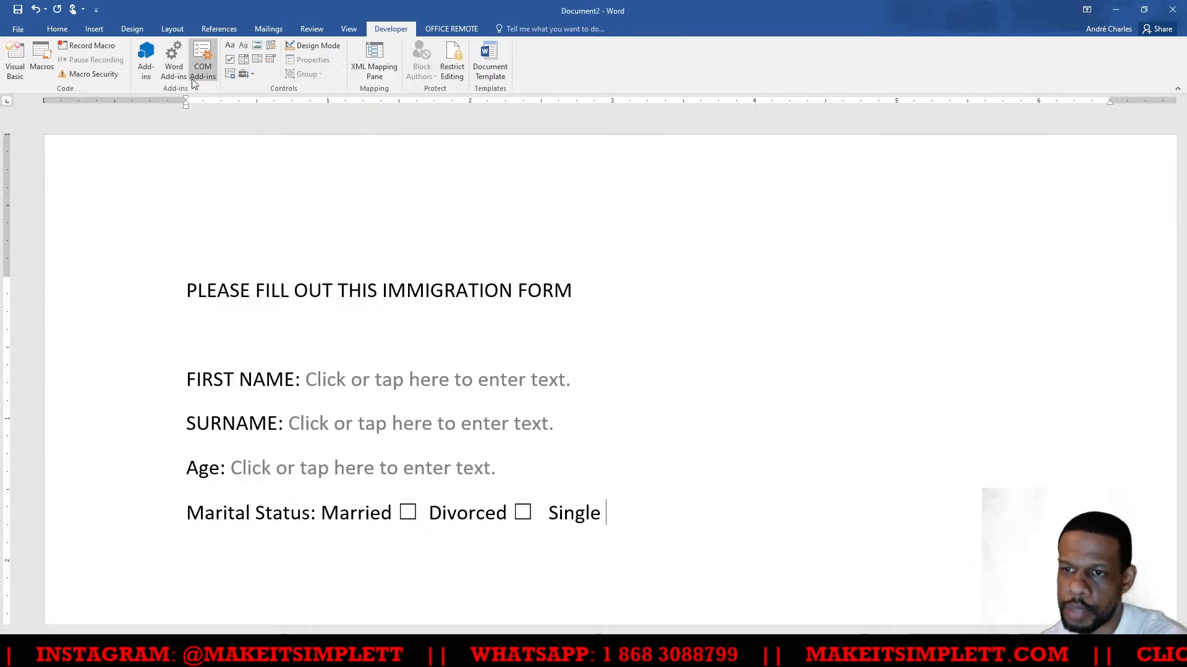
{"action": "left_click", "coordinate": [230, 59]}
{"action": "left_click", "coordinate": [777, 383]}
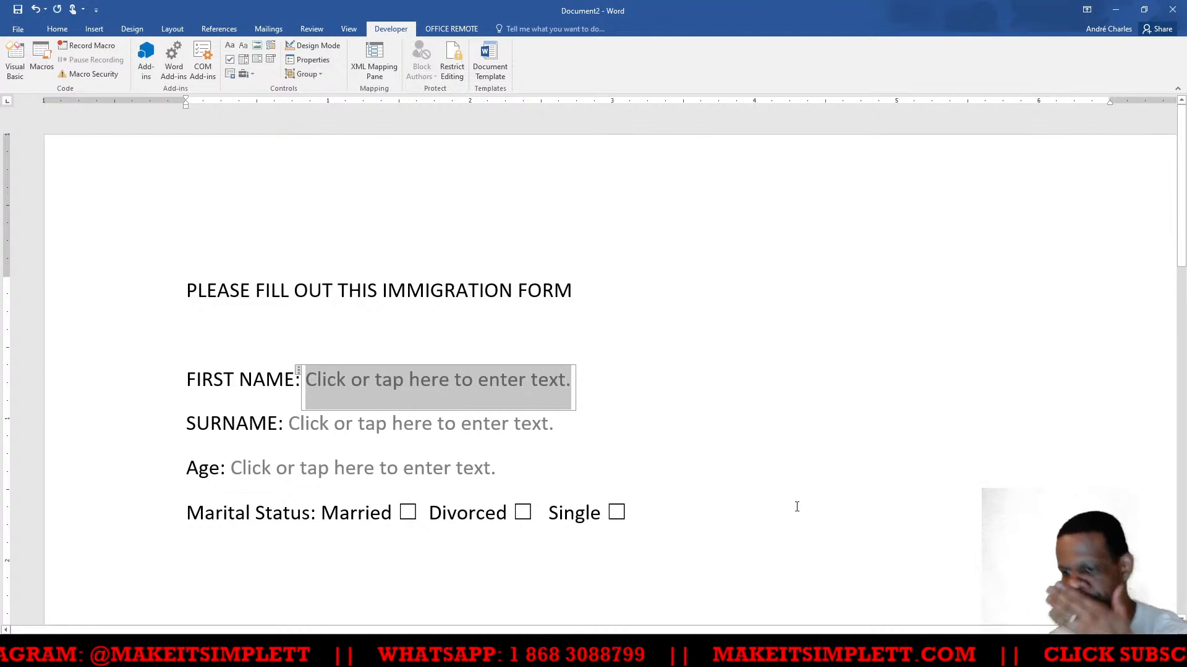
Examine the FIRST NAME, SURNAME and Age content controls in turn and test toggling the Married check box
{"action": "left_click", "coordinate": [374, 565]}
{"action": "left_click", "coordinate": [409, 378]}
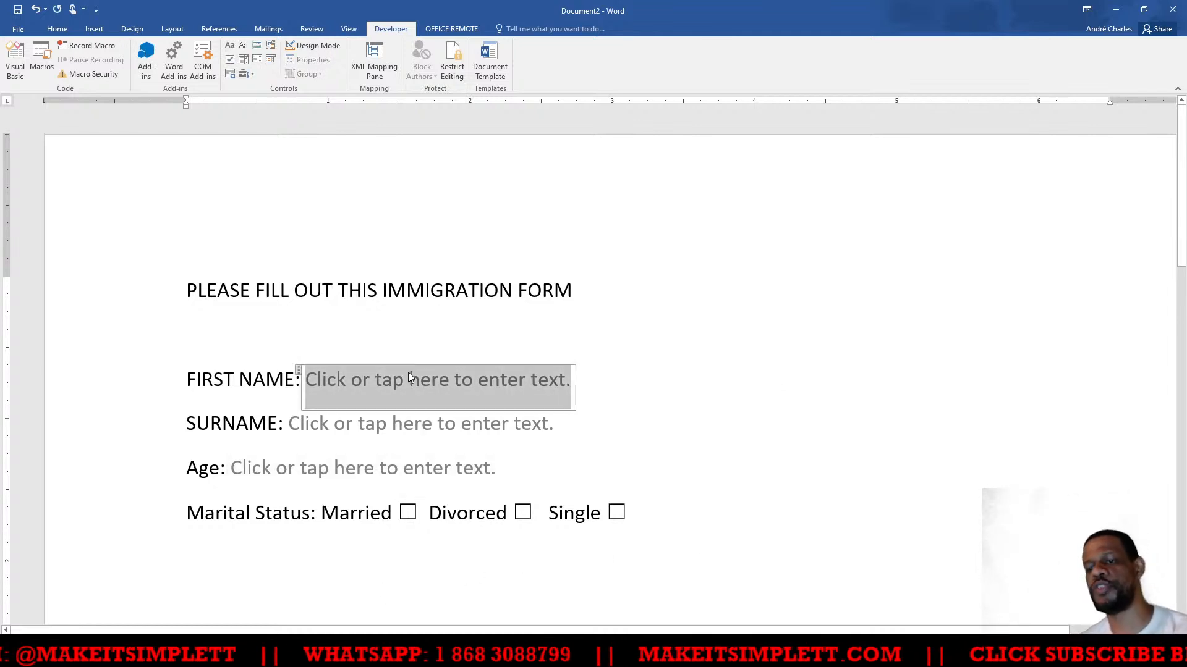
{"action": "left_click", "coordinate": [375, 424]}
{"action": "left_click", "coordinate": [351, 471]}
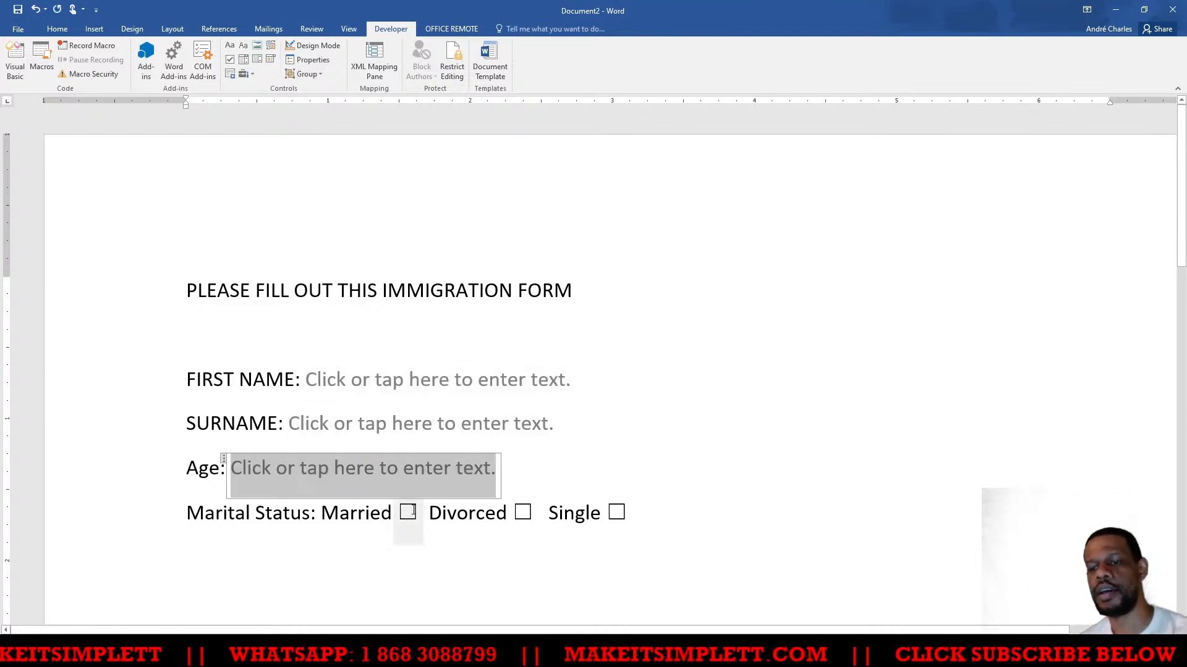
{"action": "left_click", "coordinate": [410, 521]}
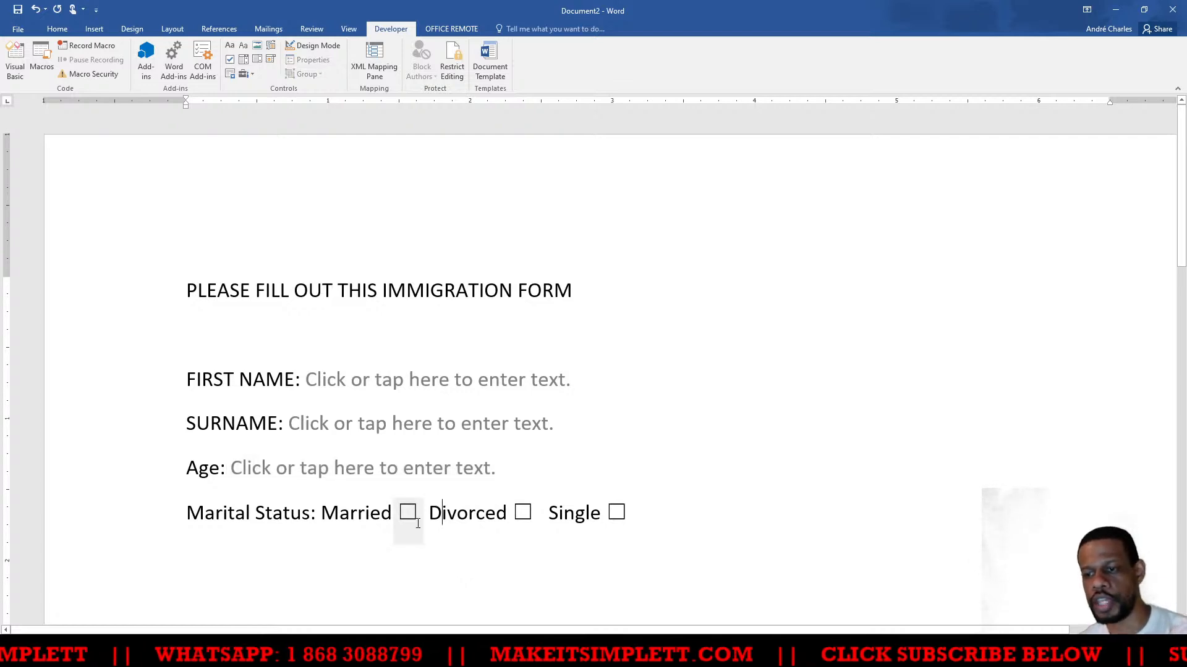
{"action": "left_click", "coordinate": [408, 514]}
{"action": "left_click", "coordinate": [409, 513]}
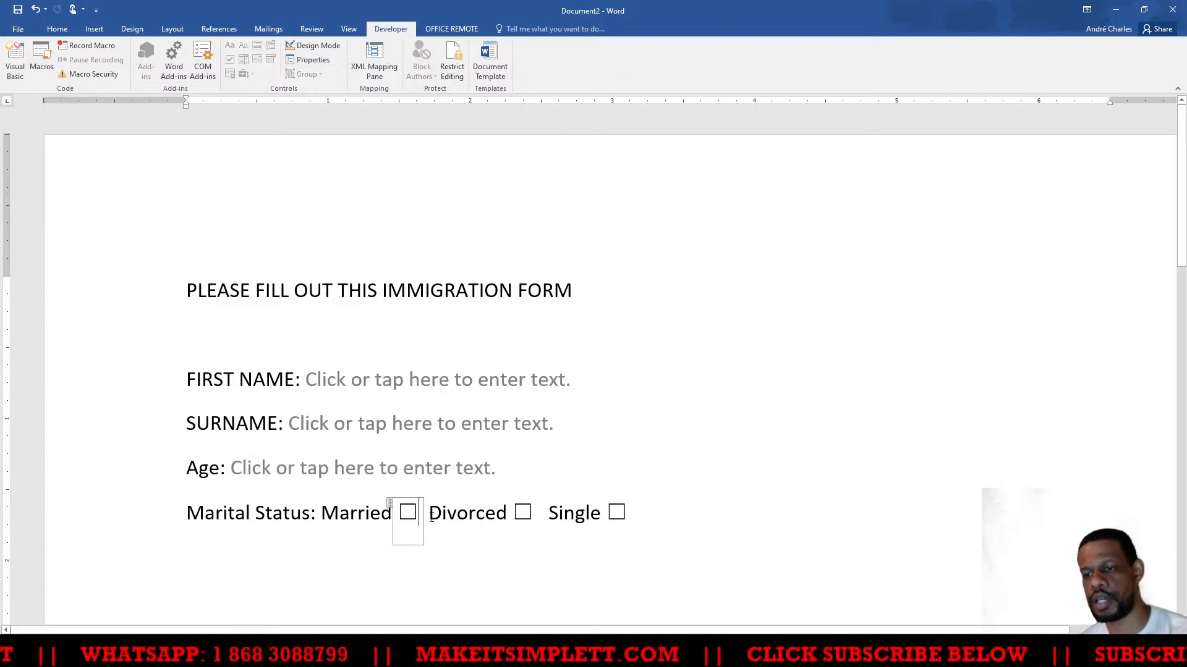
Test the Divorced and Single check boxes by toggling each one on and off
{"action": "left_click", "coordinate": [524, 511]}
{"action": "left_click", "coordinate": [524, 512]}
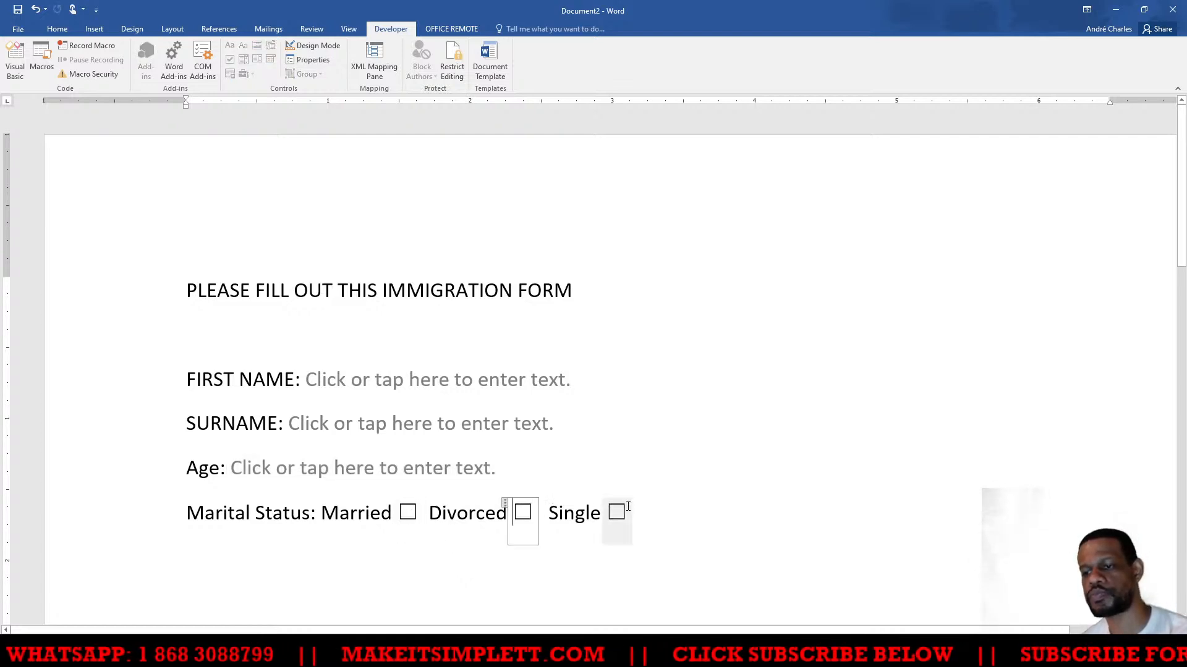
{"action": "left_click", "coordinate": [616, 513]}
{"action": "left_click", "coordinate": [616, 513]}
Add the line "Choose which Town you are going into:" below the Marital Status line, leaving a blank line between them
{"action": "left_click", "coordinate": [749, 490]}
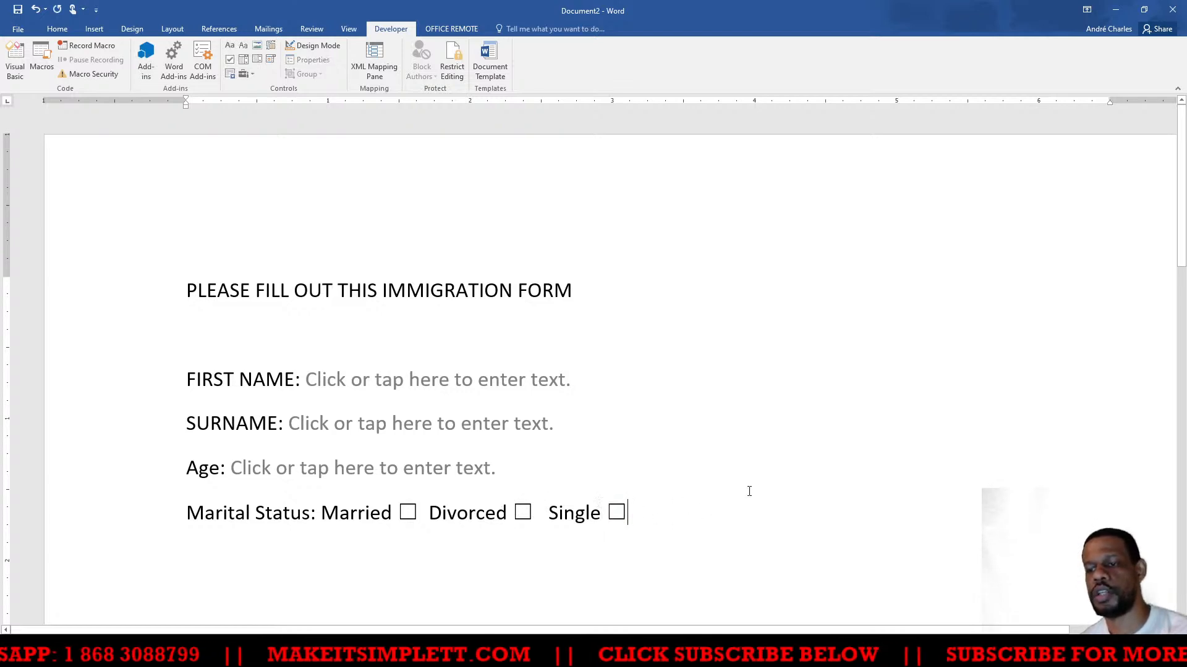
{"action": "key", "text": "Return"}
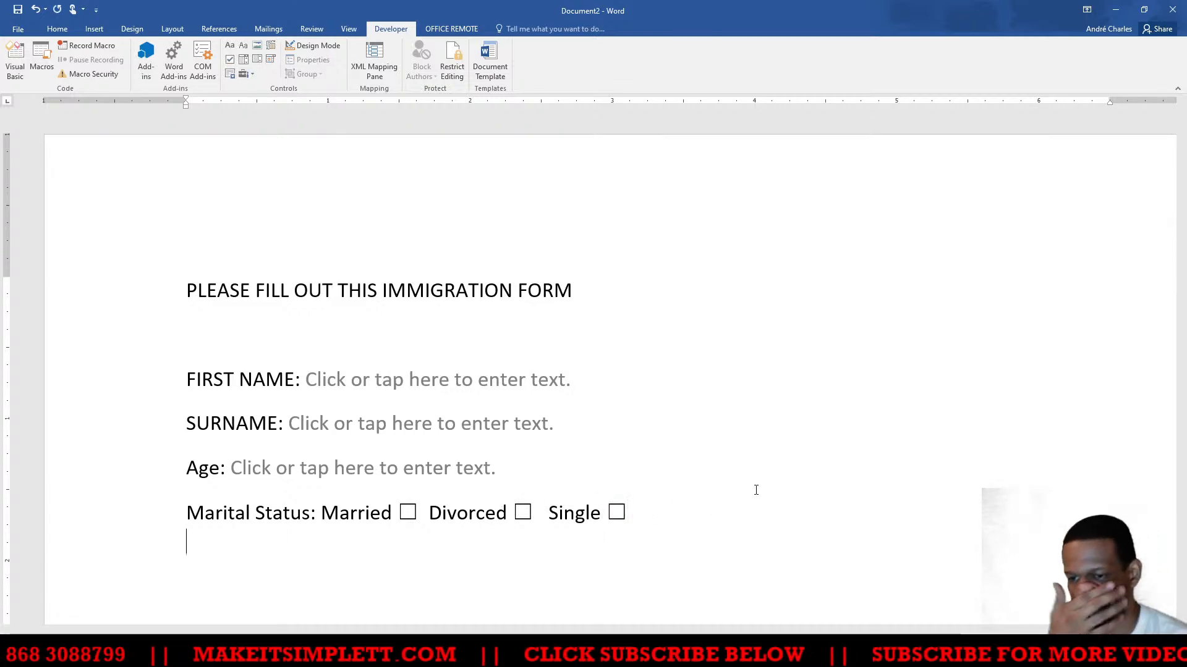
{"action": "type", "text": "C"}
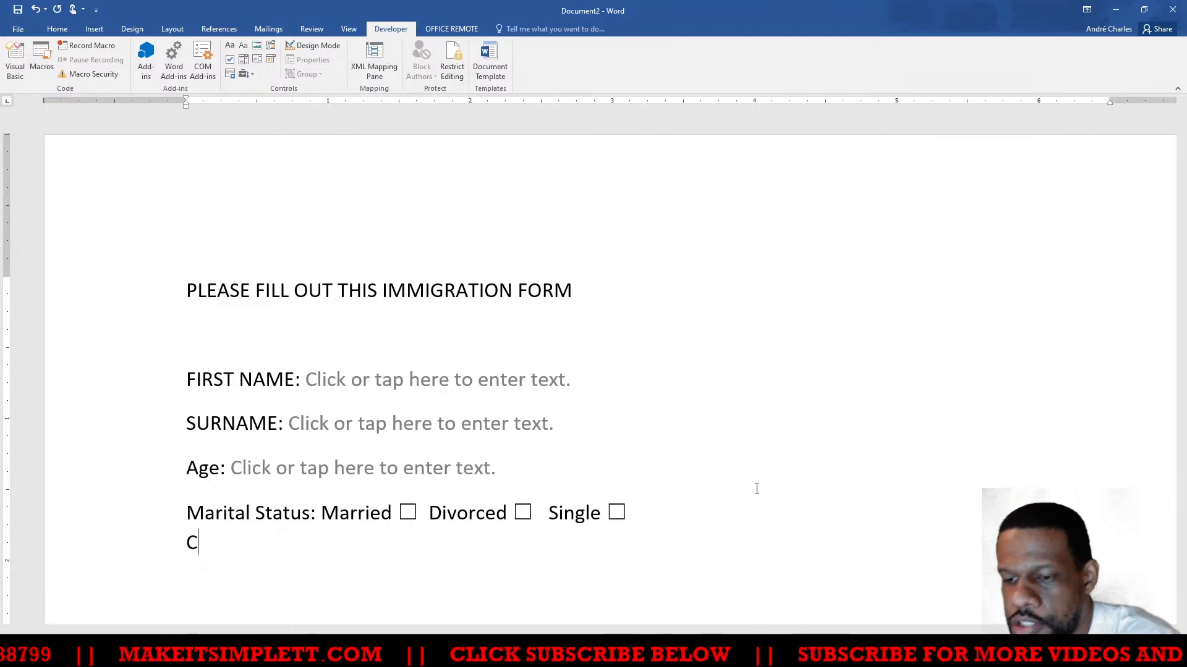
{"action": "type", "text": "hoose yo"}
{"action": "key", "text": "BackSpace"}
{"action": "key", "text": "BackSpace"}
{"action": "key", "text": "BackSpace"}
{"action": "key", "text": "BackSpace"}
{"action": "key", "text": "BackSpace"}
{"action": "key", "text": "BackSpace"}
{"action": "key", "text": "BackSpace"}
{"action": "key", "text": "BackSpace"}
{"action": "key", "text": "BackSpace"}
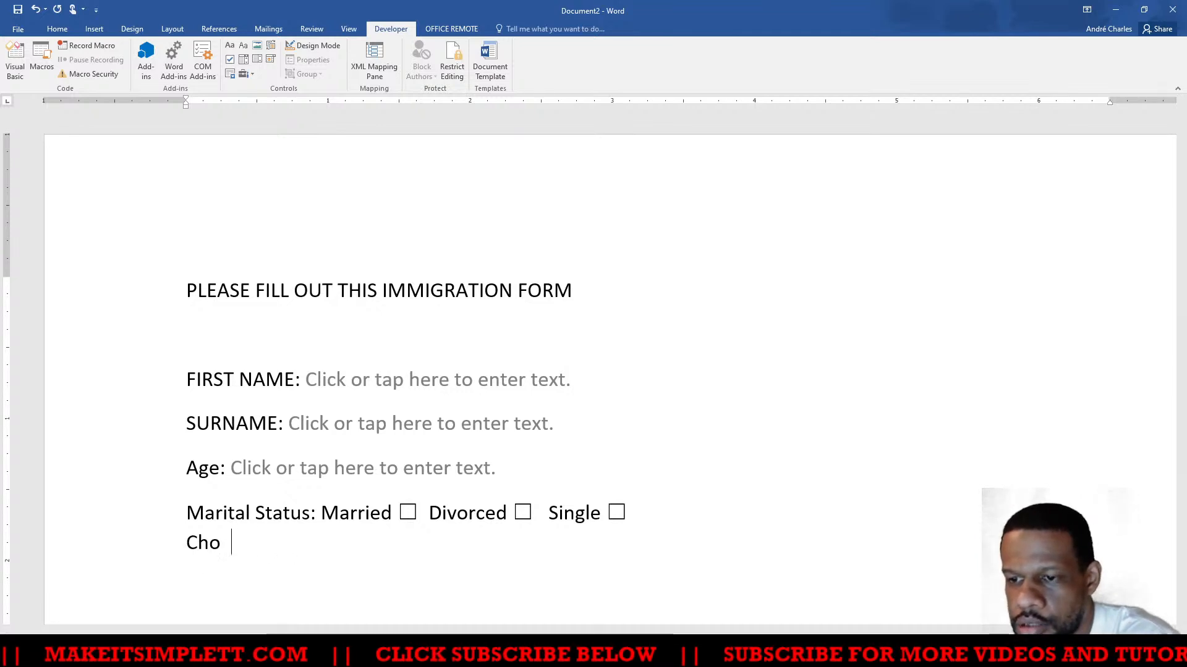
{"action": "key", "text": "Return"}
{"action": "type", "text": "Choose"}
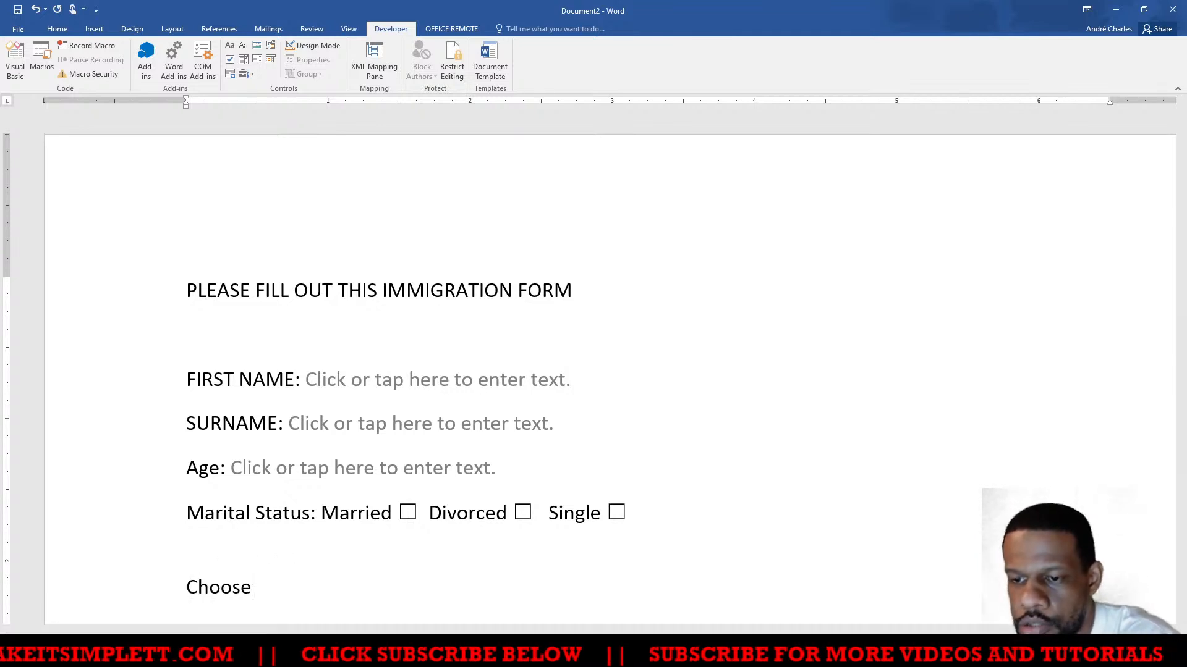
{"action": "type", "text": " which Town you"}
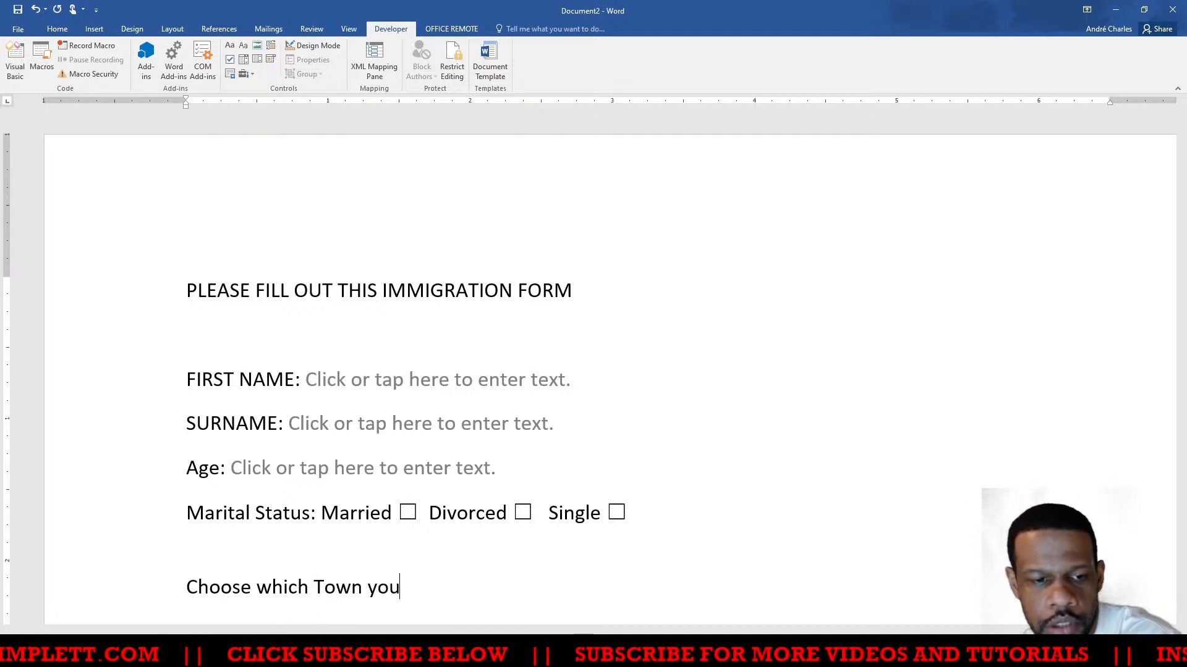
{"action": "type", "text": " are goin "}
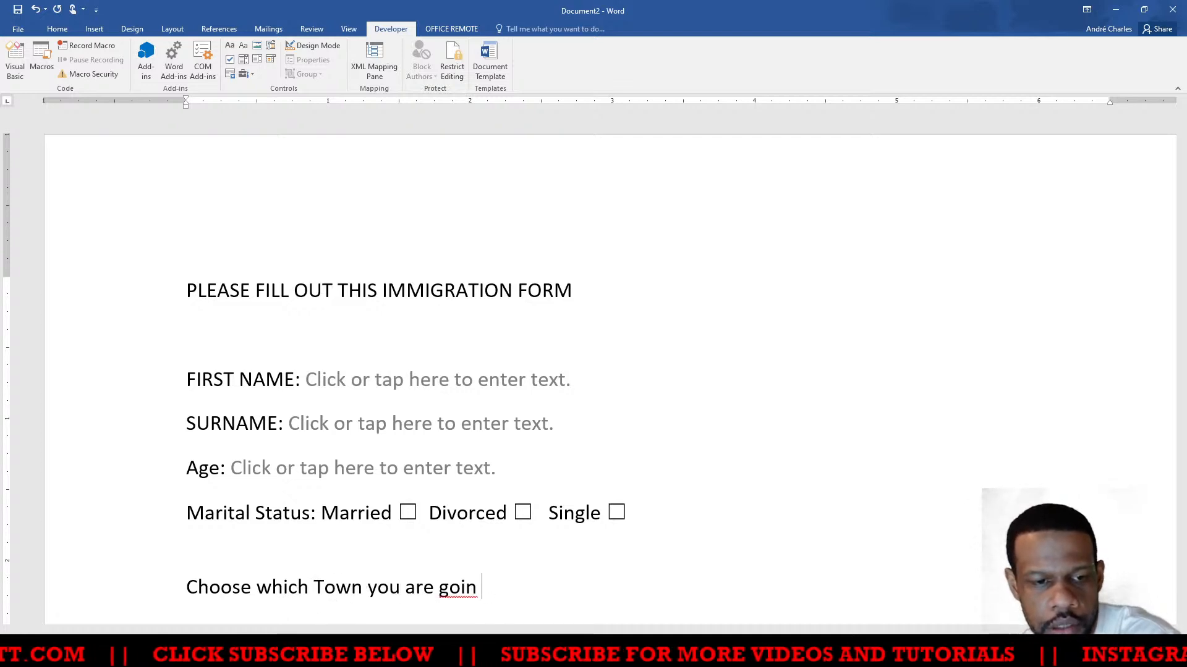
{"action": "type", "text": "into"}
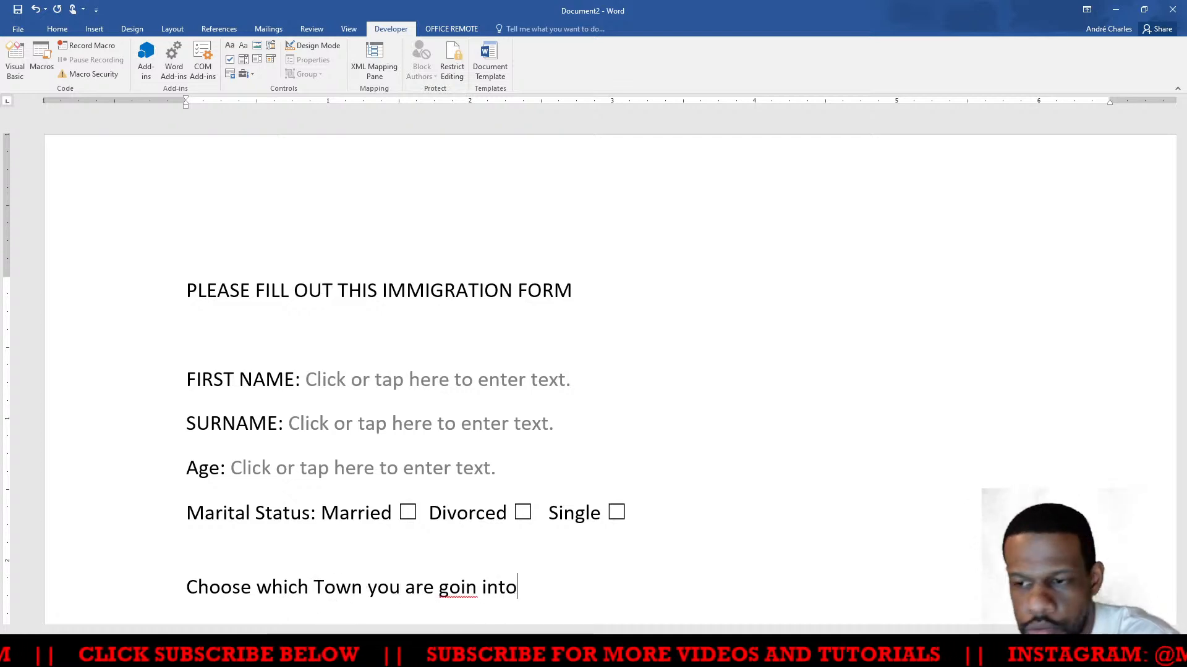
{"action": "key", "text": "BackSpace"}
{"action": "key", "text": "BackSpace"}
{"action": "key", "text": "BackSpace"}
{"action": "key", "text": "BackSpace"}
{"action": "key", "text": "BackSpace"}
{"action": "type", "text": "g in"}
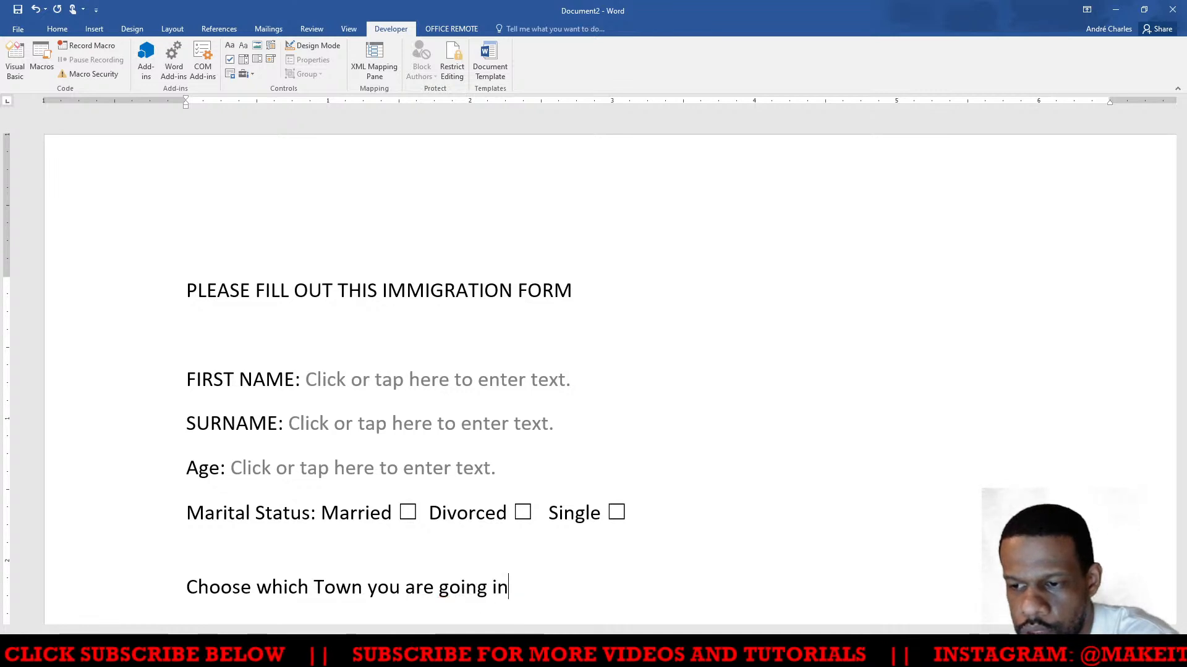
{"action": "type", "text": "to:"}
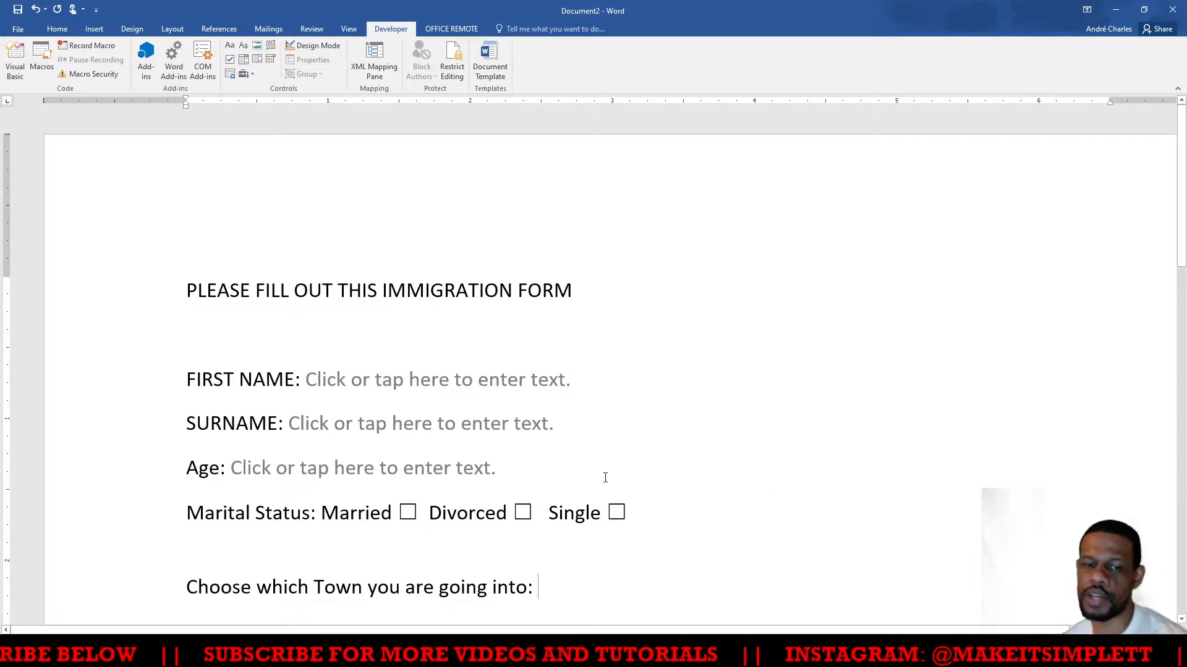
Insert a drop-down list content control after the Town label and check its default choices
{"action": "scroll", "coordinate": [609, 465], "scroll_direction": "down", "scroll_amount": 2}
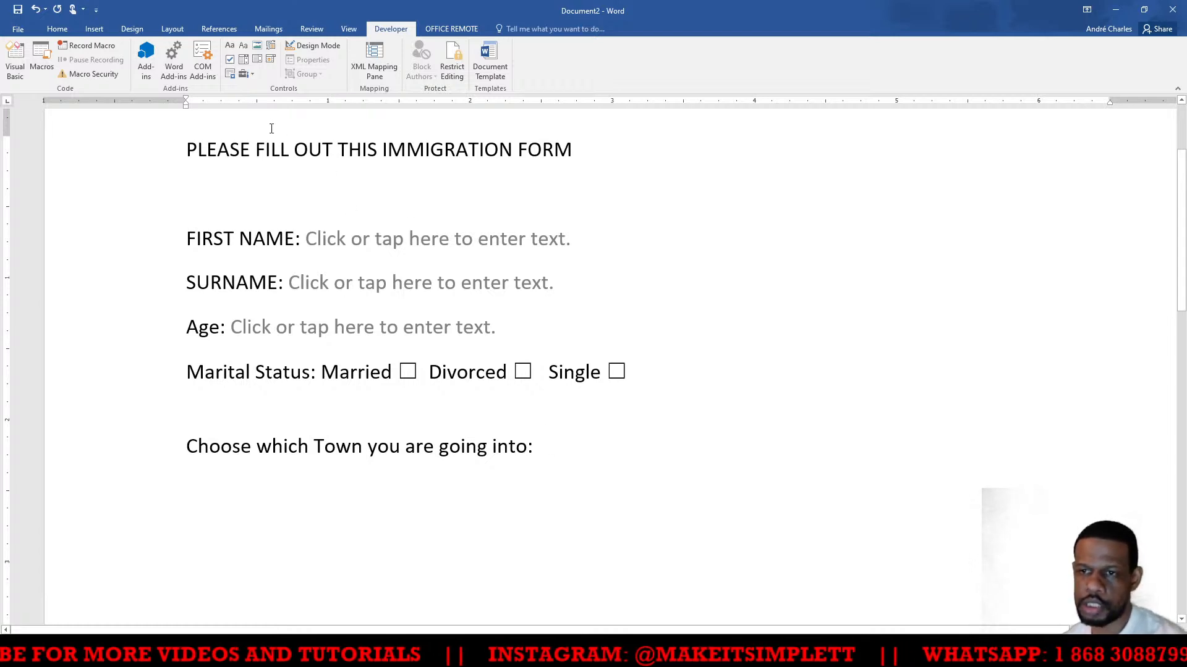
{"action": "left_click", "coordinate": [258, 60]}
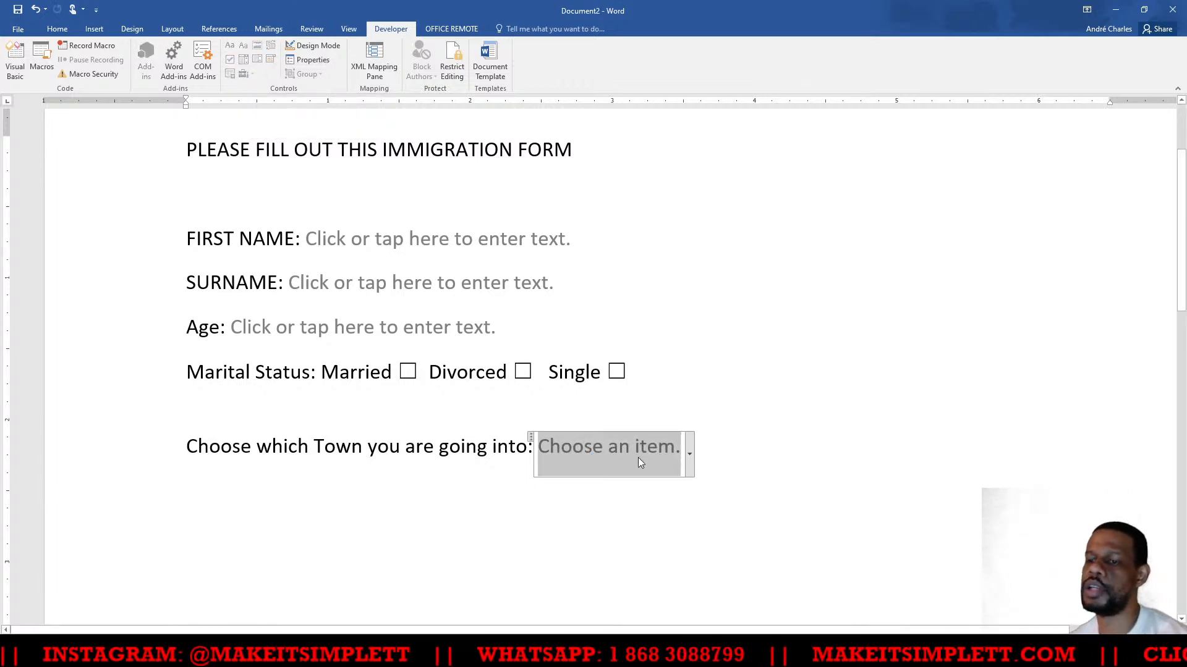
{"action": "left_click", "coordinate": [691, 454]}
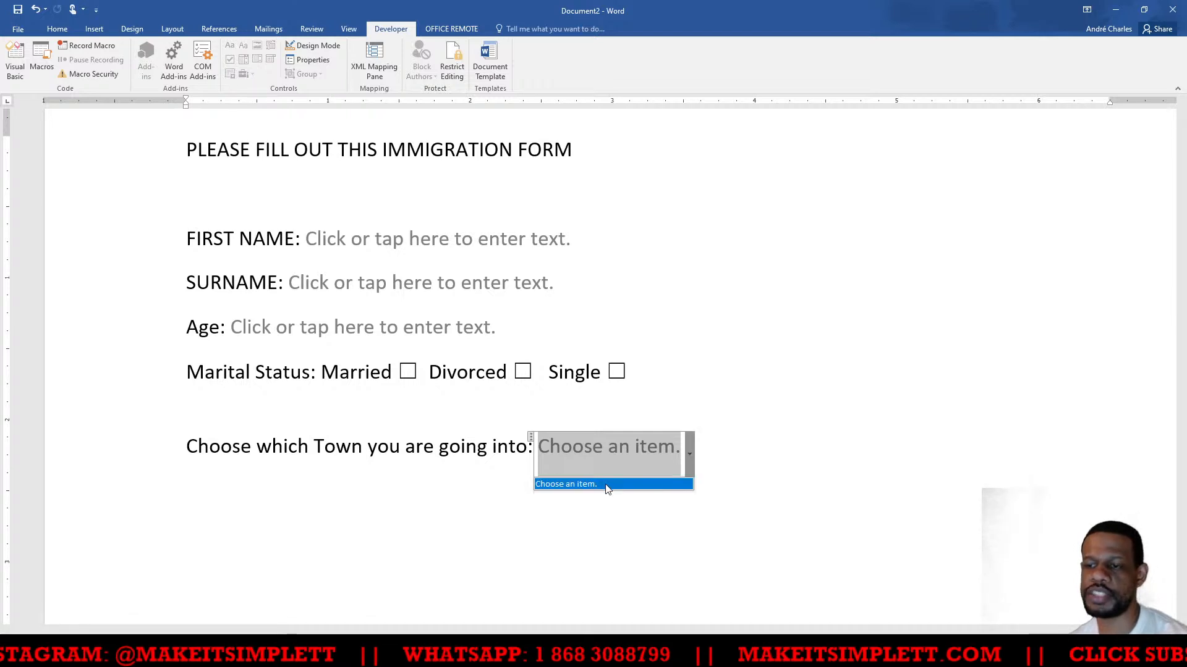
{"action": "left_click", "coordinate": [845, 438]}
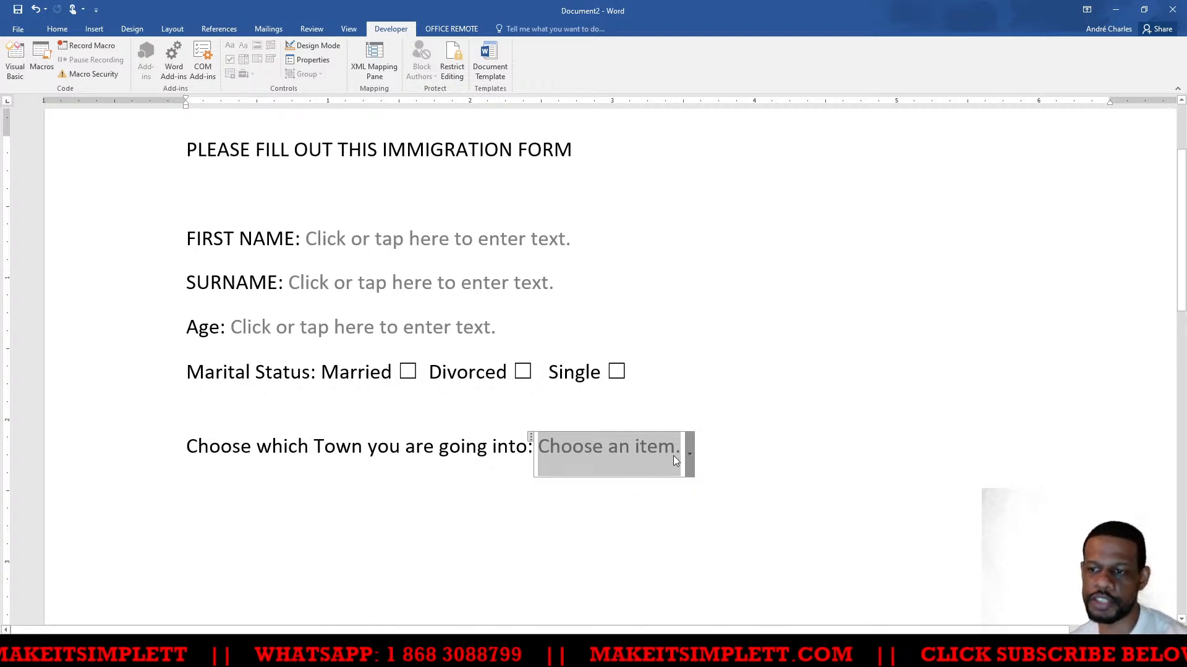
{"action": "left_click", "coordinate": [711, 456]}
{"action": "left_click", "coordinate": [583, 448]}
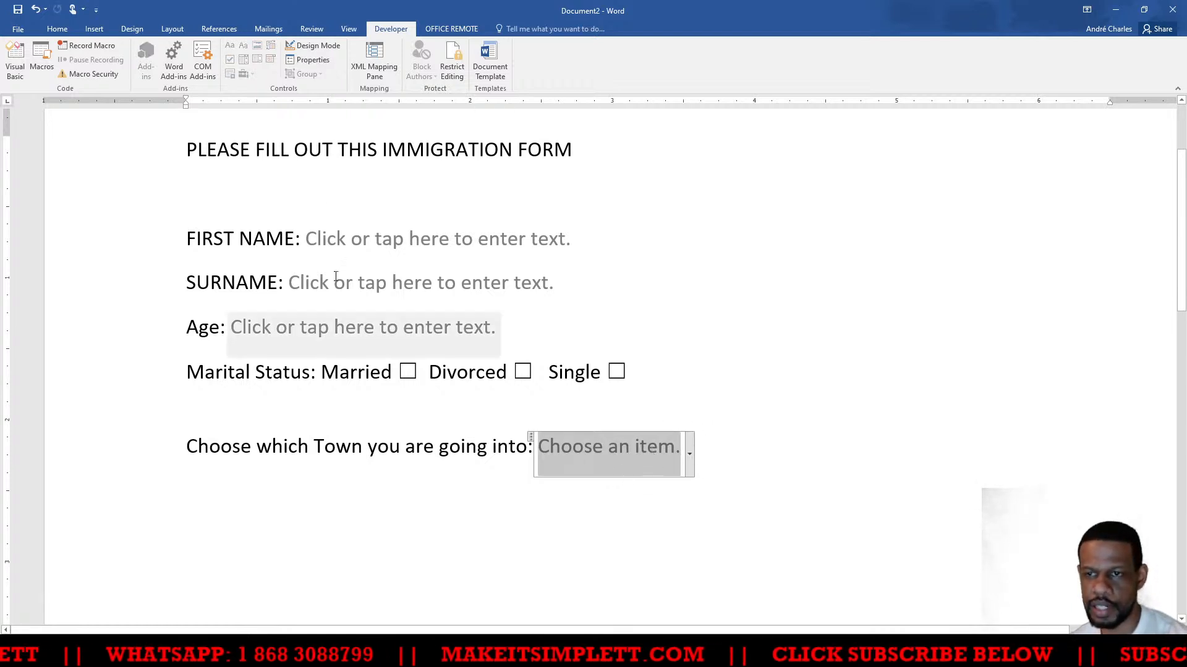
Open the town drop-down list's properties and add Port of Spain as a choice
{"action": "left_click", "coordinate": [313, 62]}
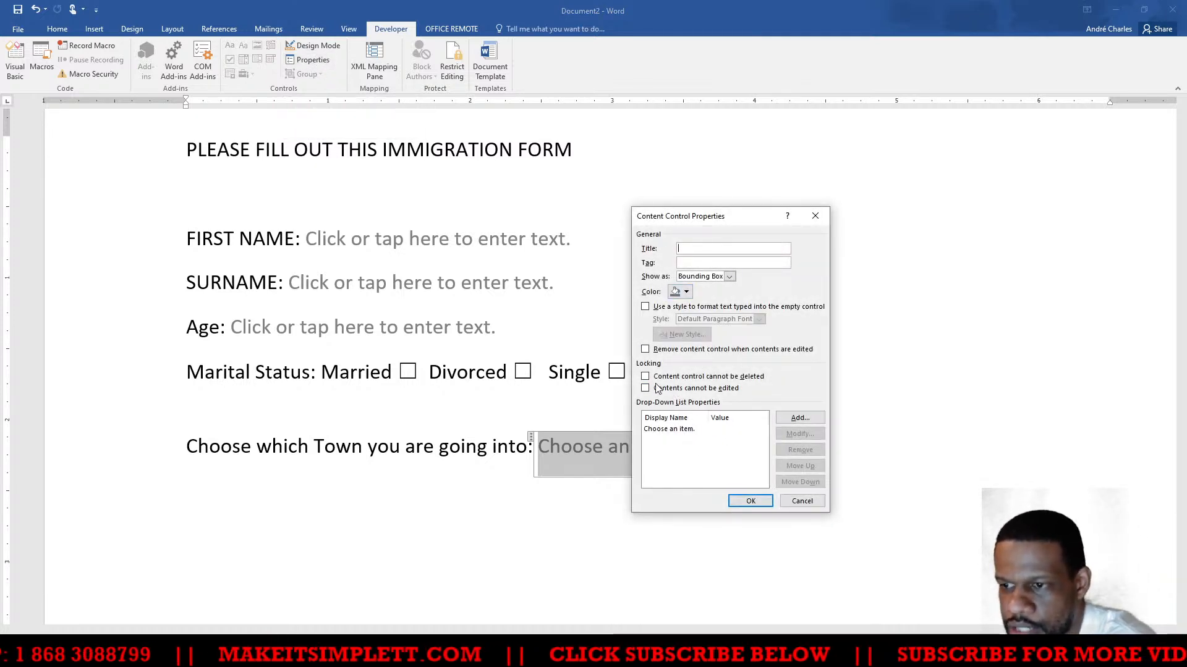
{"action": "left_click", "coordinate": [670, 430]}
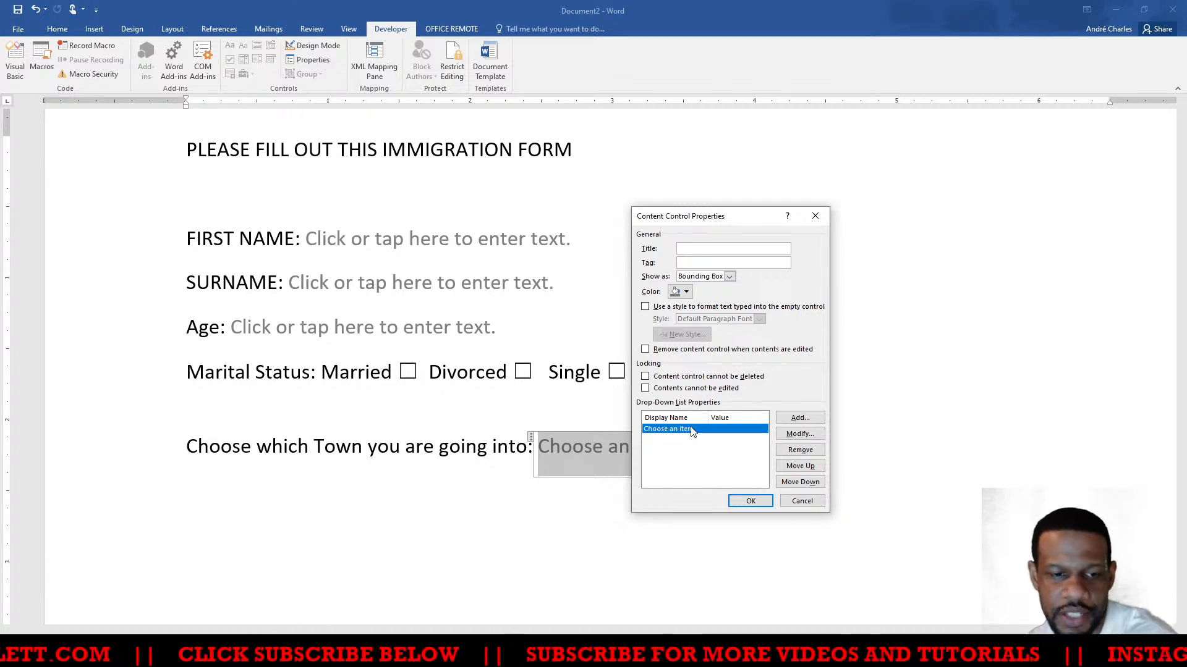
{"action": "left_click", "coordinate": [798, 420]}
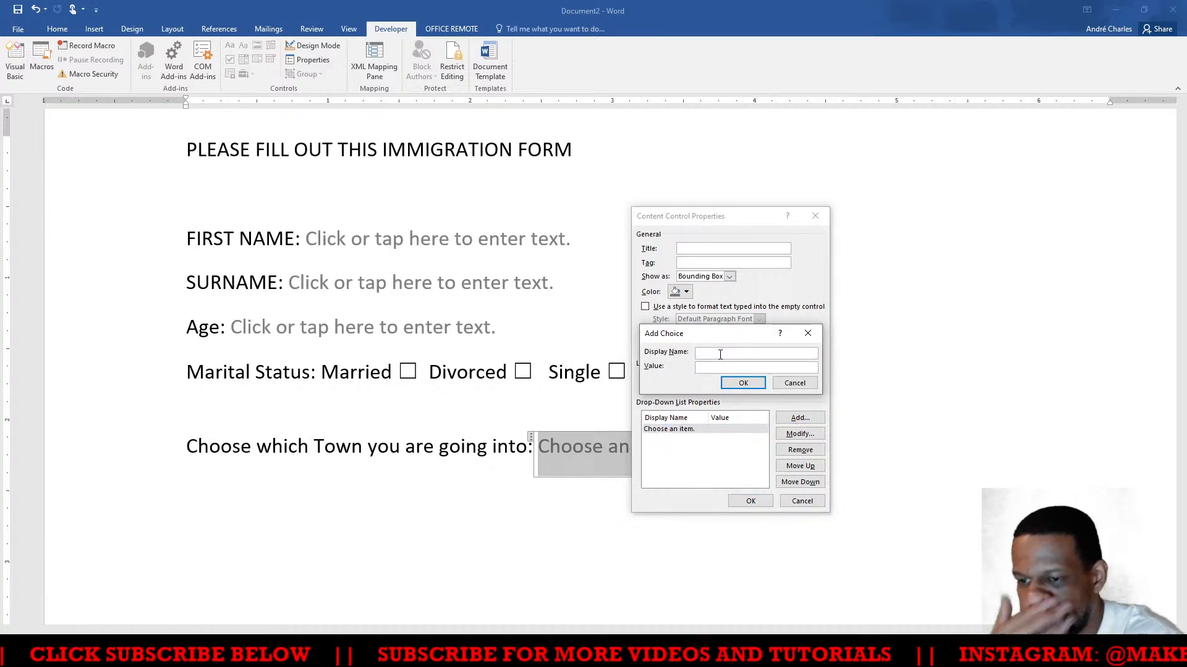
{"action": "type", "text": "Port of S"}
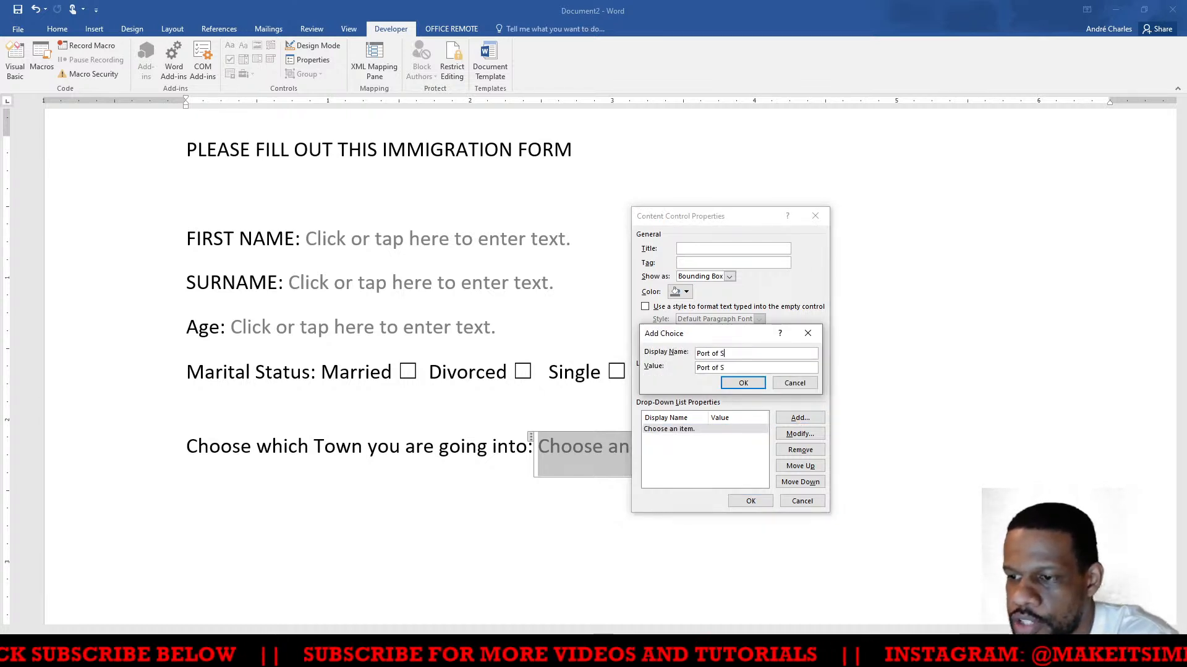
{"action": "type", "text": "pain"}
{"action": "key", "text": "Return"}
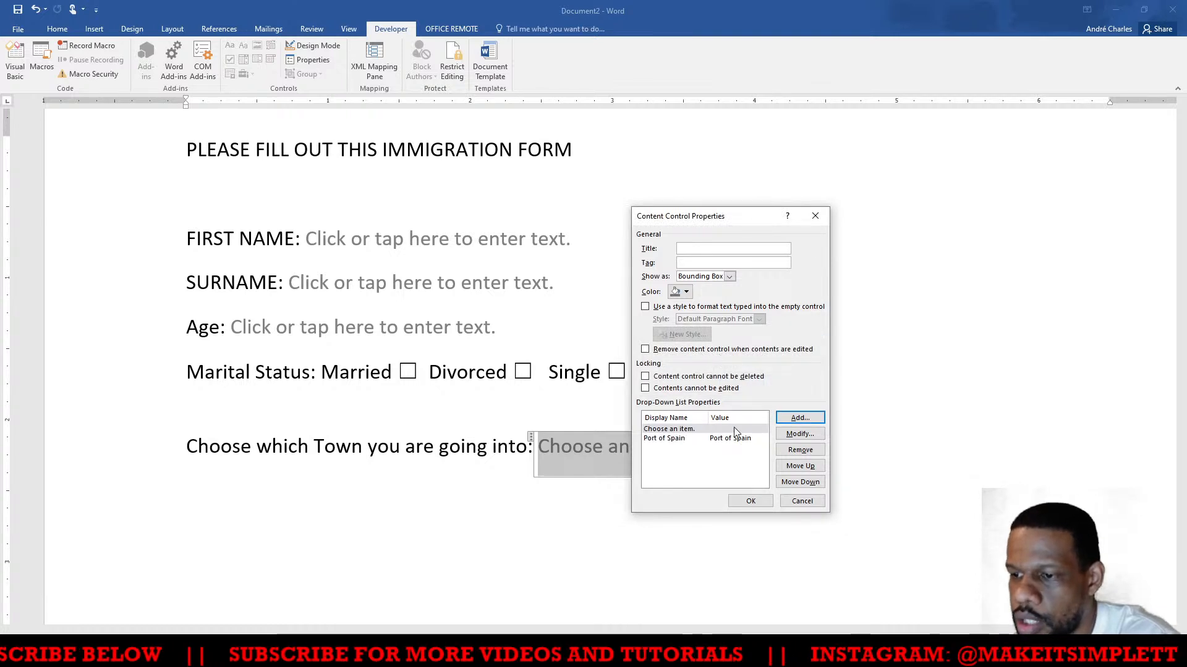
Add San Fernando as another choice in the town drop-down list
{"action": "left_click", "coordinate": [667, 431]}
{"action": "left_click", "coordinate": [800, 417]}
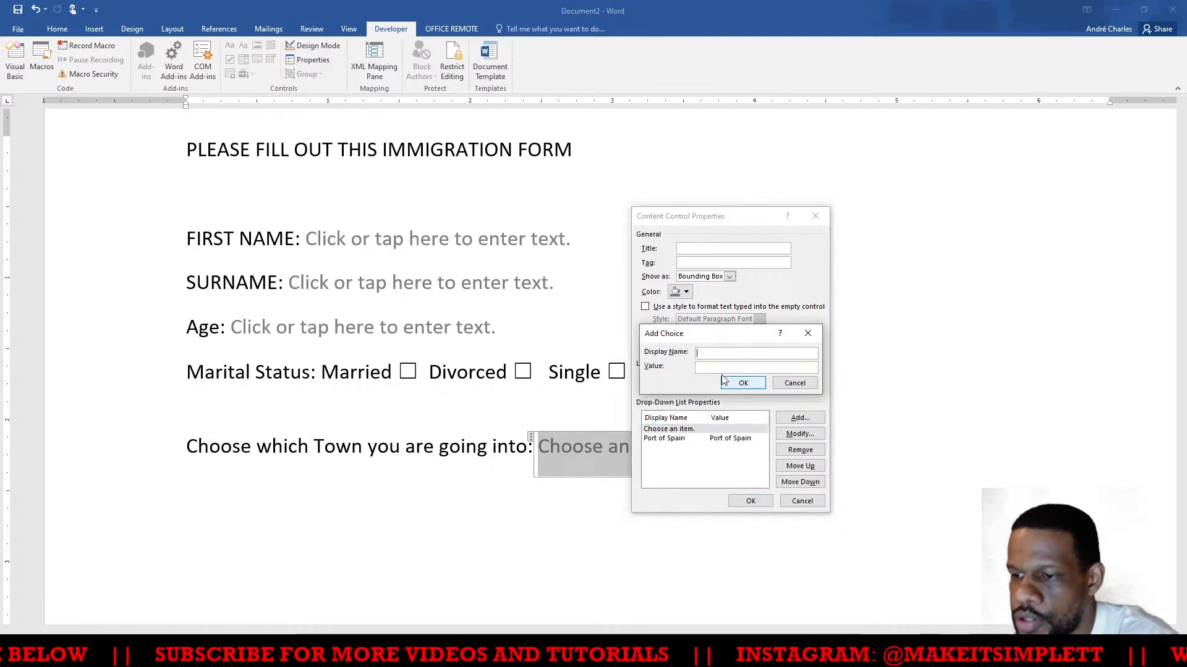
{"action": "type", "text": "S"}
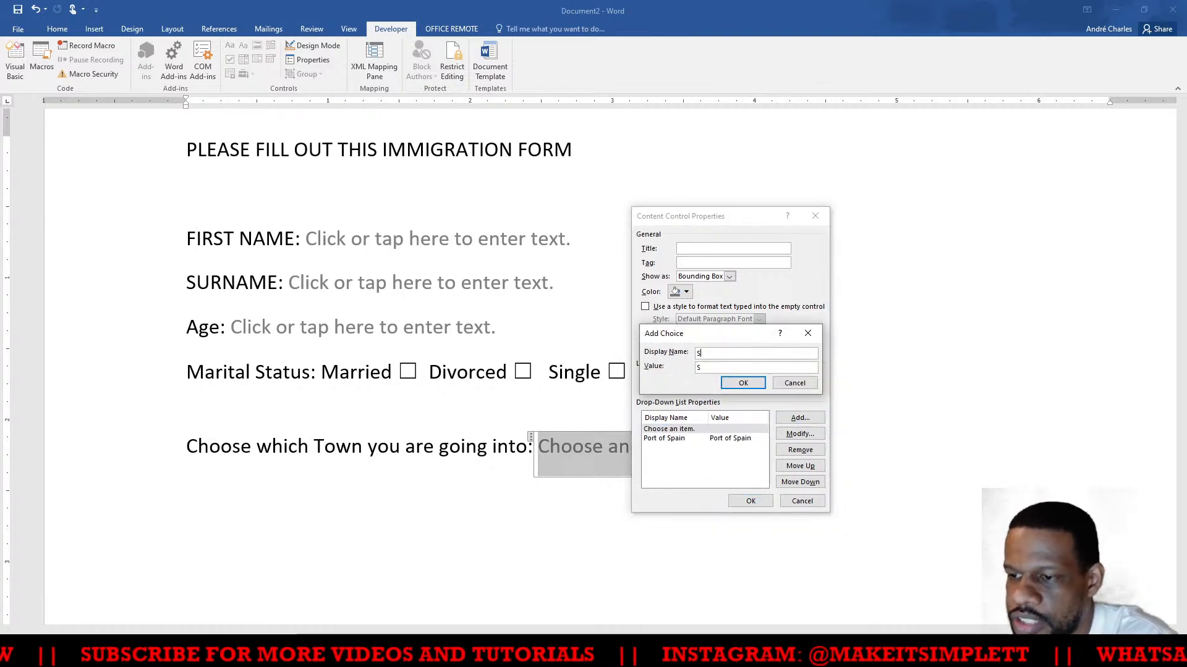
{"action": "type", "text": "an Fernando"}
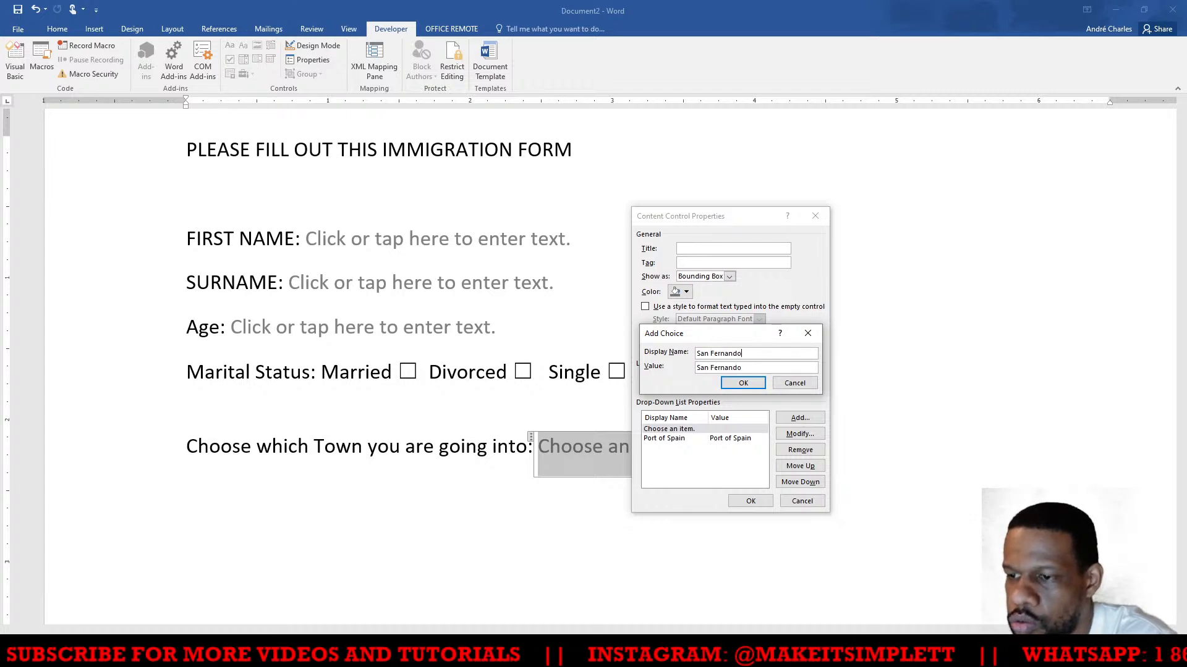
{"action": "key", "text": "Return"}
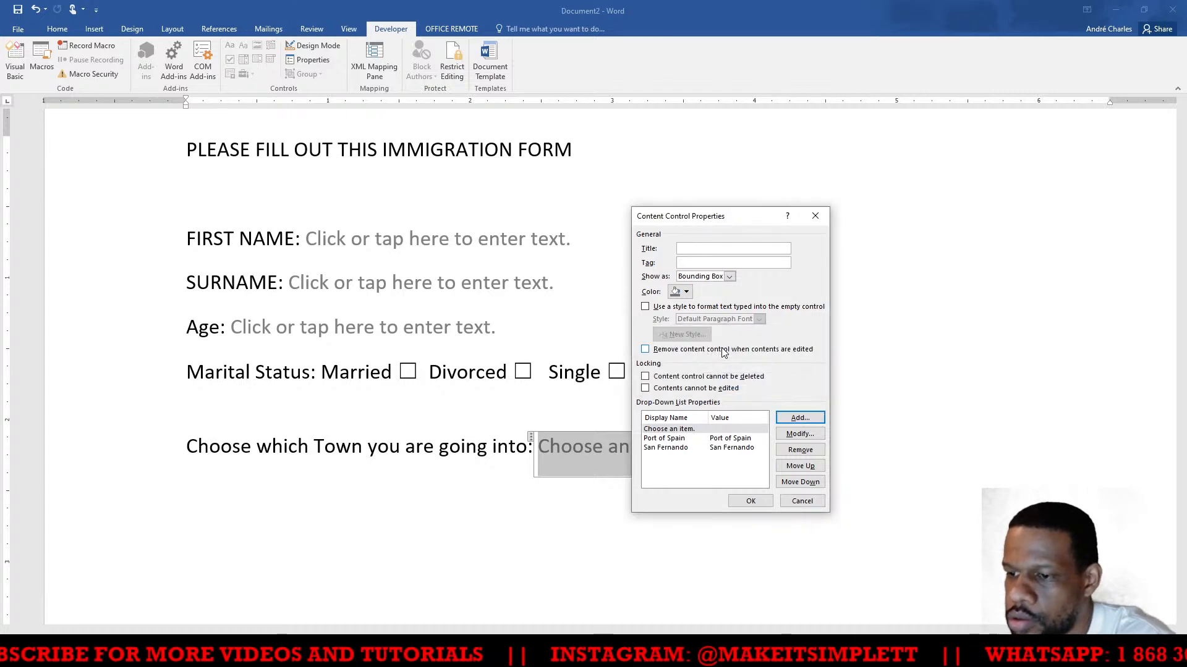
Add Castries and Geogretown to the town list's choices
{"action": "left_click", "coordinate": [799, 419]}
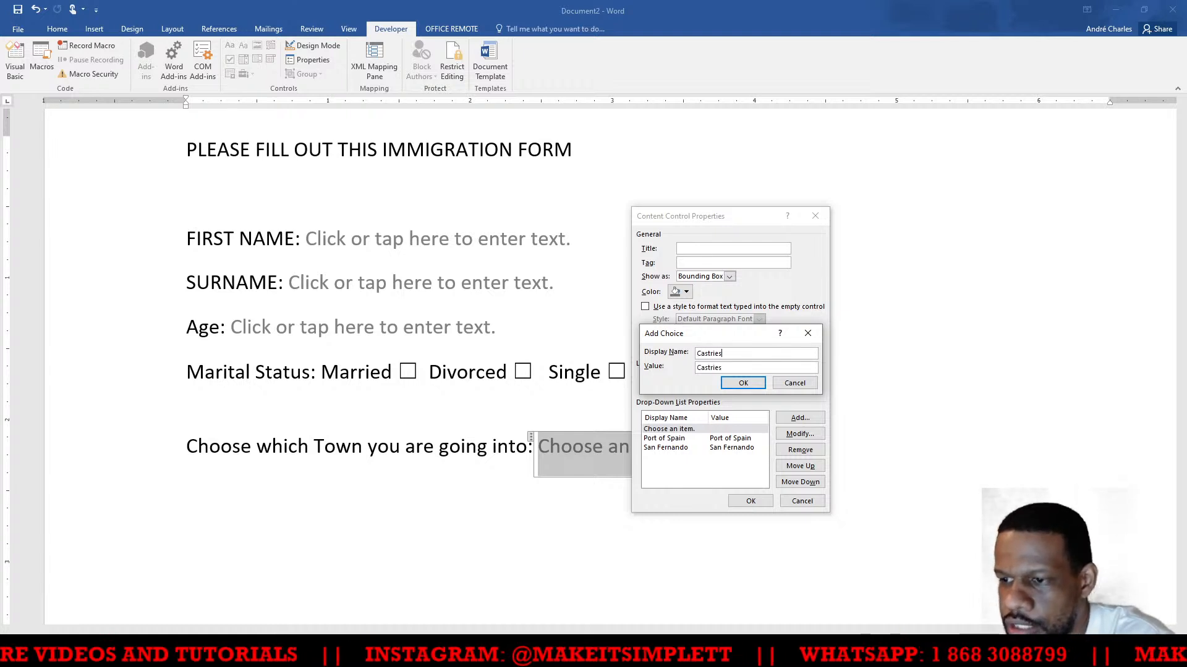
{"action": "left_click", "coordinate": [758, 385]}
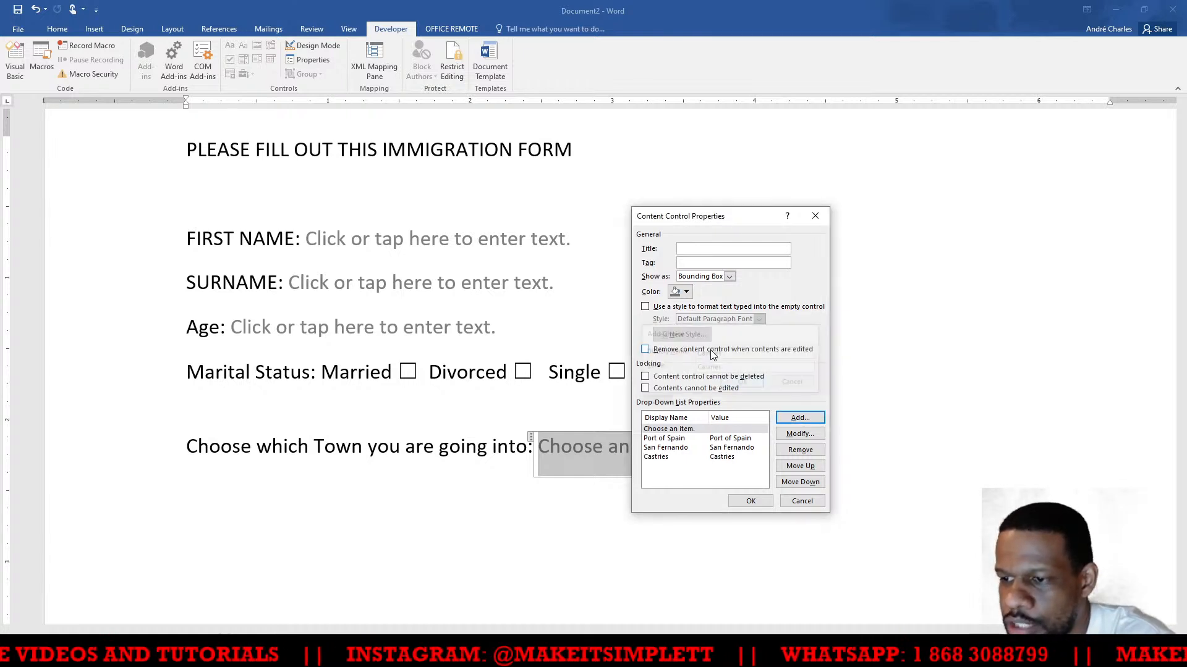
{"action": "left_click", "coordinate": [796, 420]}
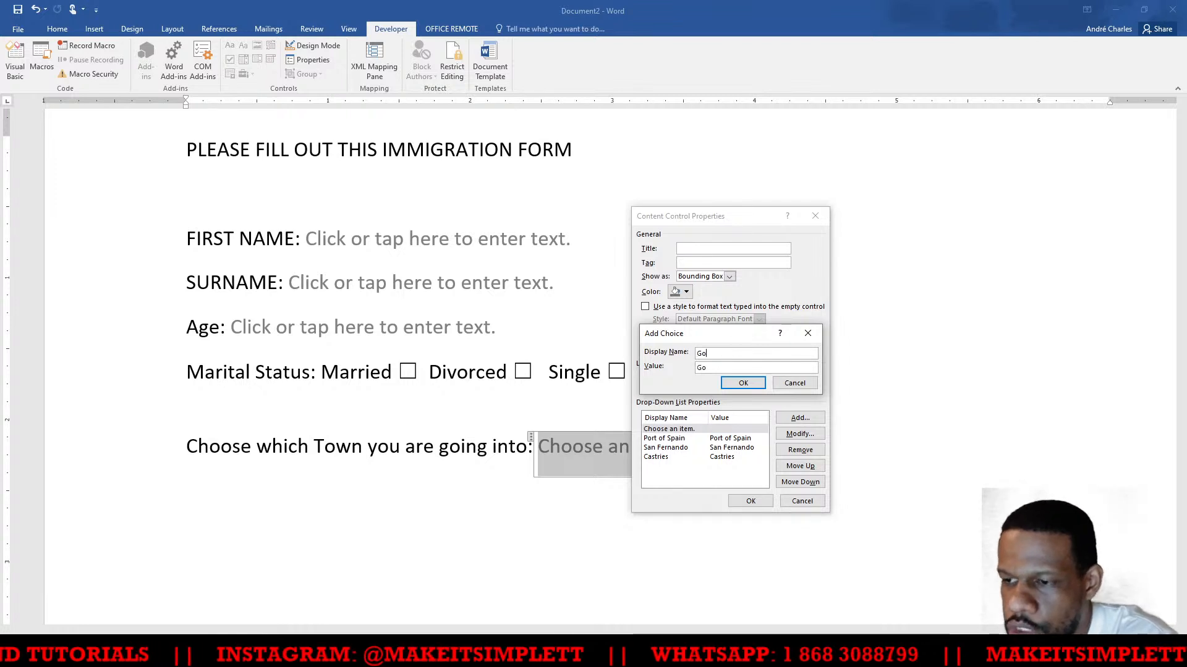
{"action": "type", "text": "Geogret"}
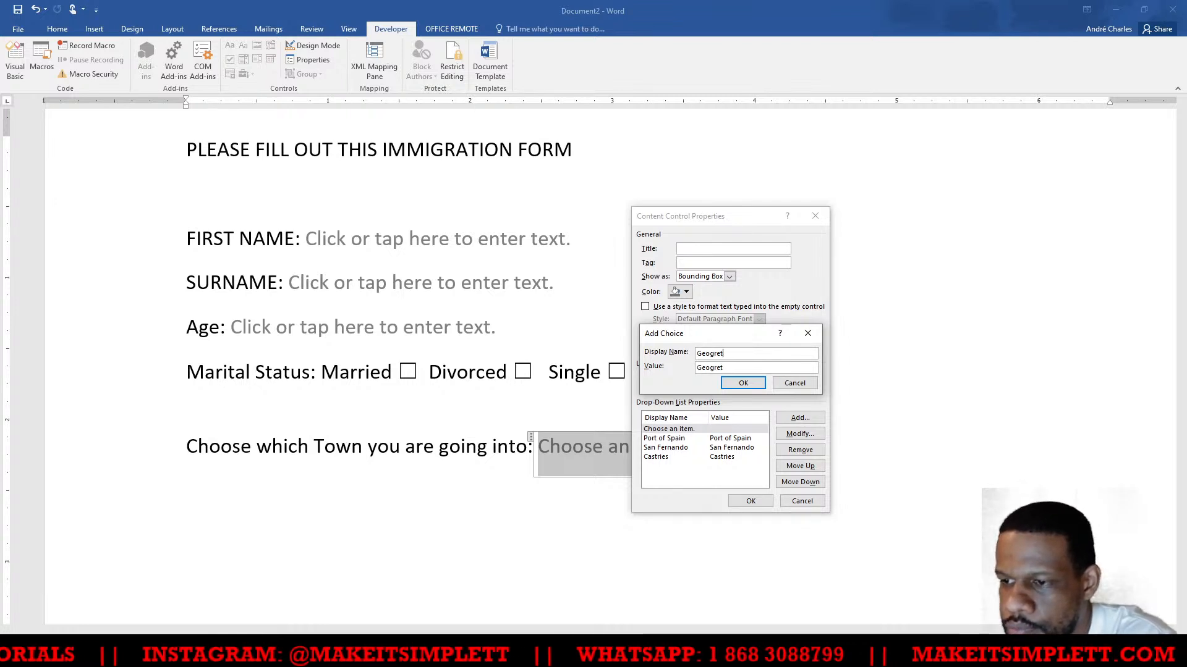
{"action": "type", "text": "own"}
{"action": "left_click", "coordinate": [743, 384]}
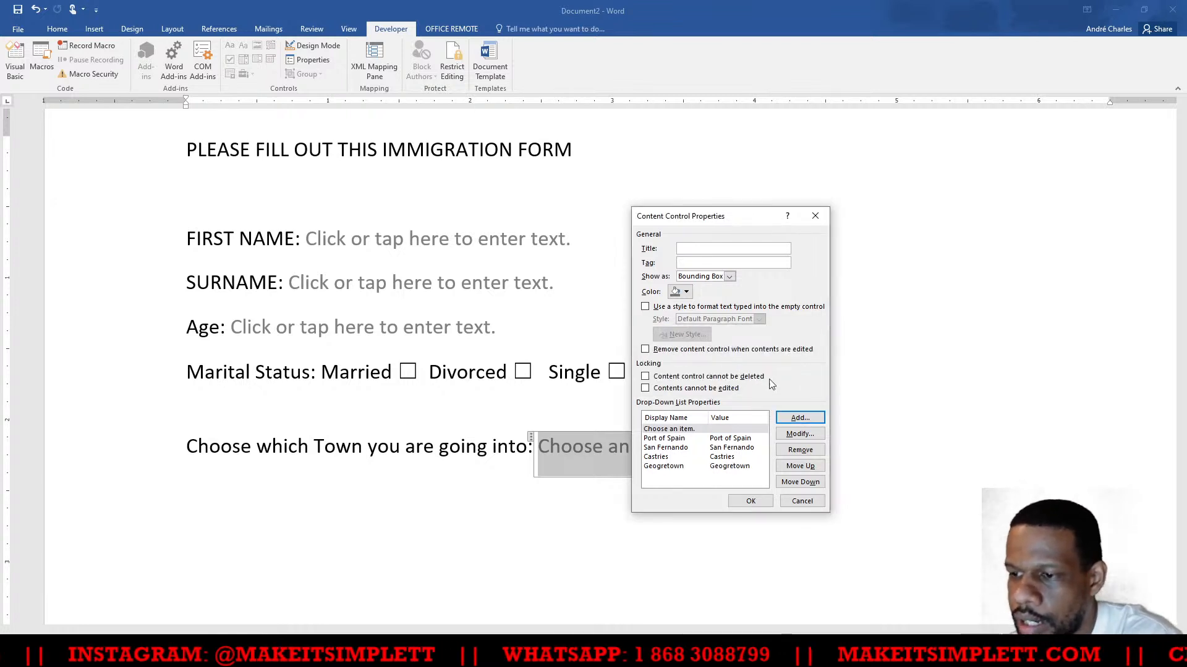
Add Kingston as the last town choice, apply the content control properties and expand the list to check its entries
{"action": "left_click", "coordinate": [799, 418]}
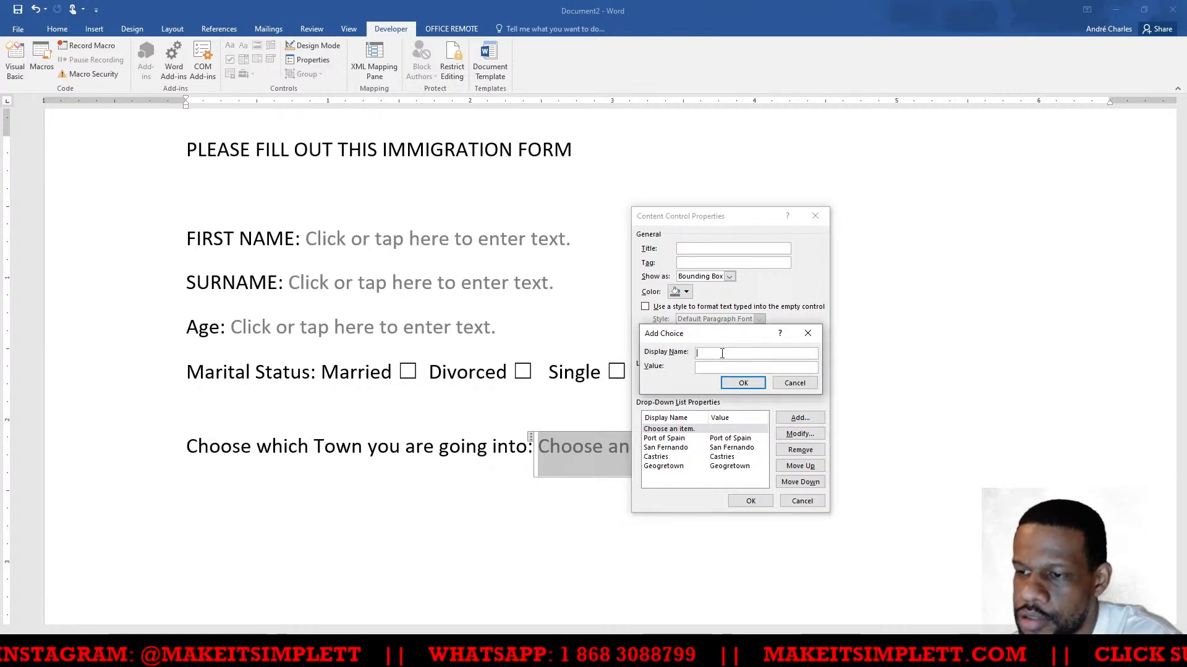
{"action": "type", "text": "Kingsto"}
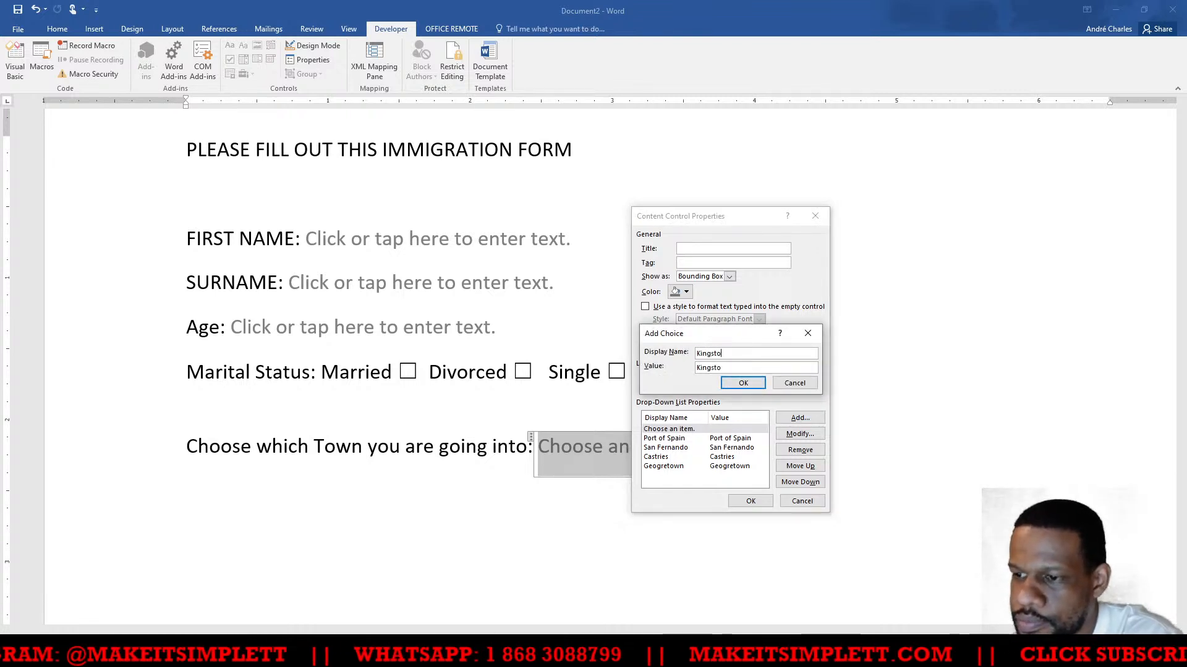
{"action": "type", "text": "n"}
{"action": "key", "text": "Return"}
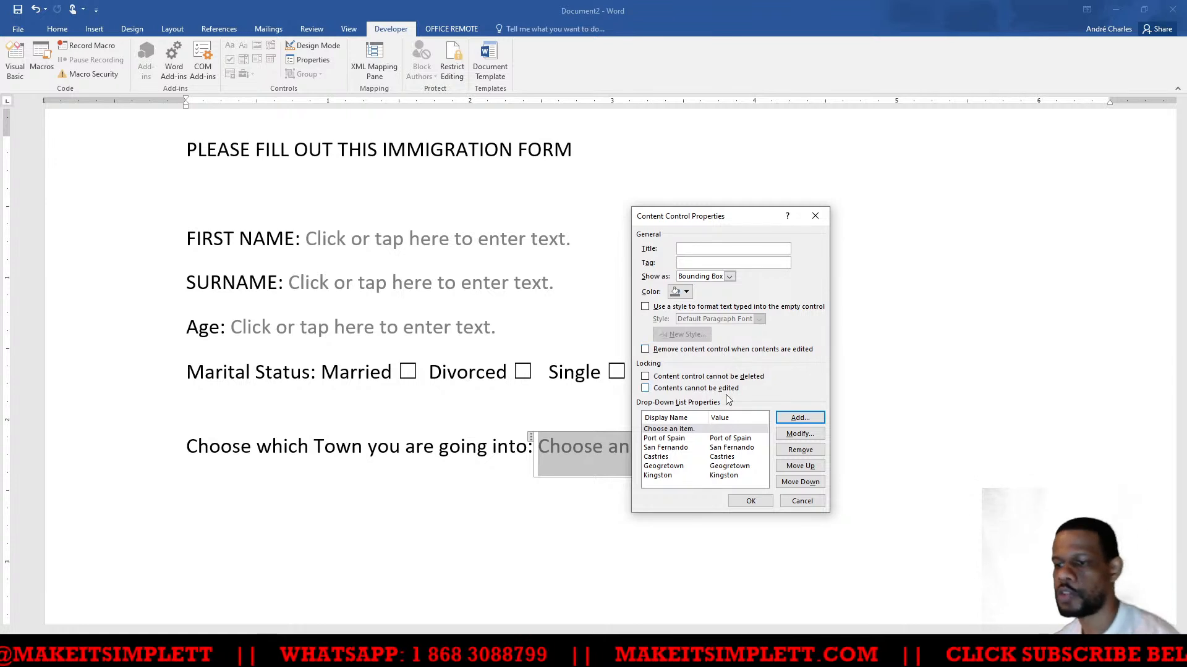
{"action": "left_click", "coordinate": [751, 503]}
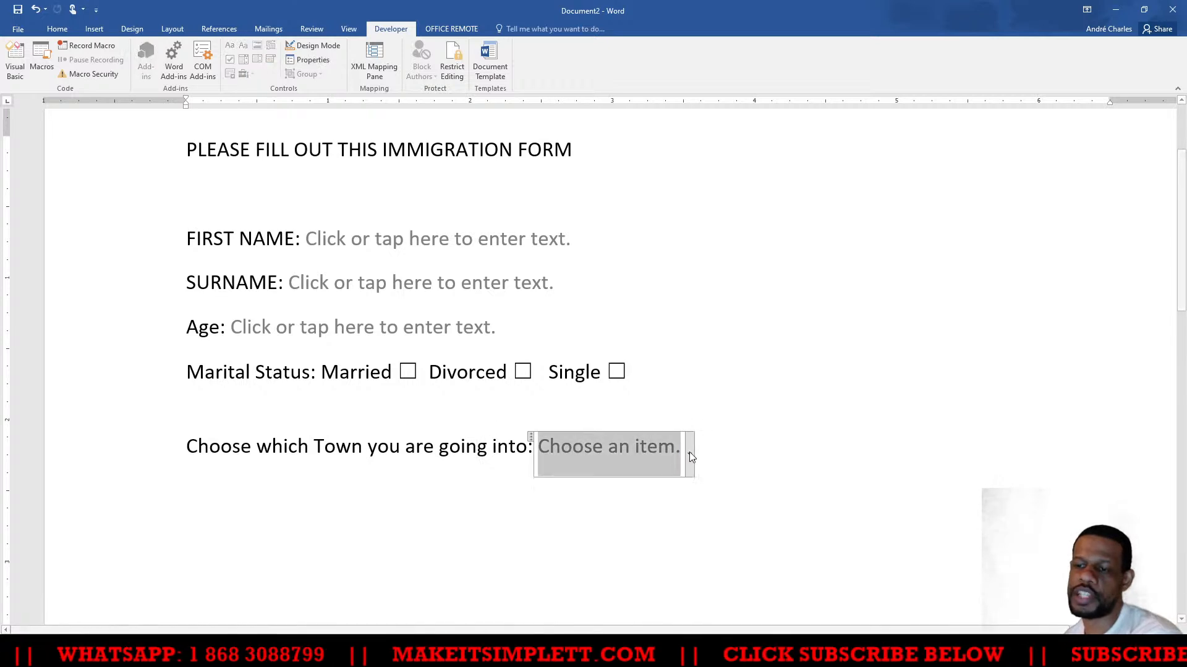
{"action": "left_click", "coordinate": [690, 454]}
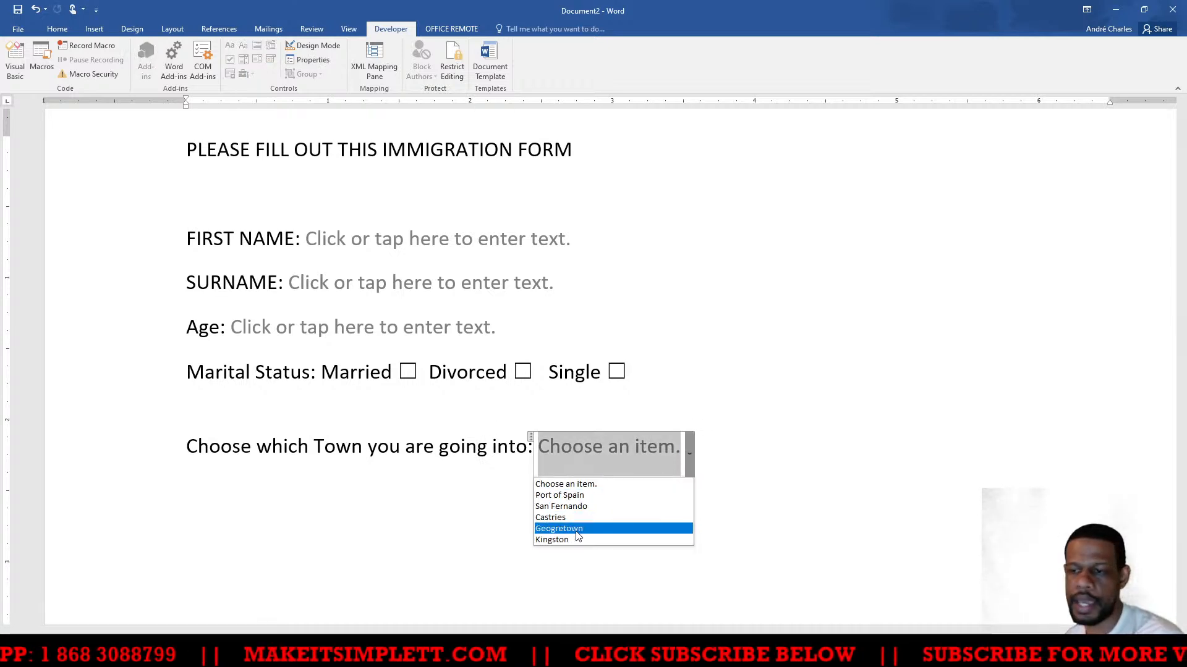
Choose Castries in the town drop-down list and leave the control
{"action": "left_click", "coordinate": [568, 517]}
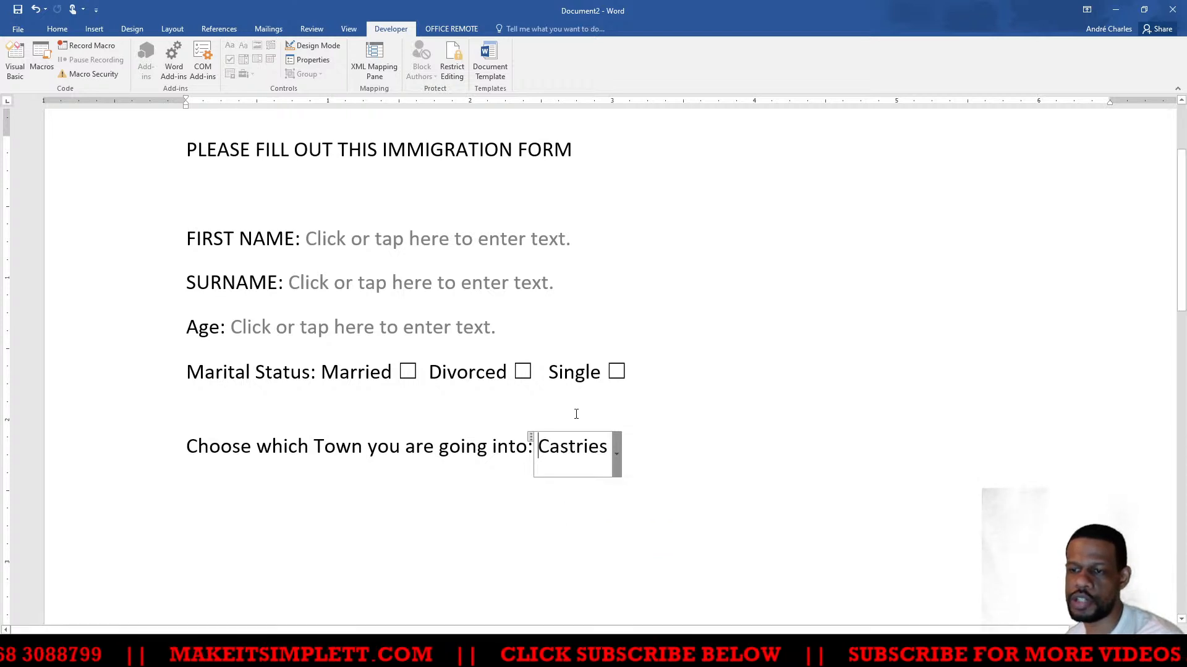
{"action": "left_click", "coordinate": [721, 461]}
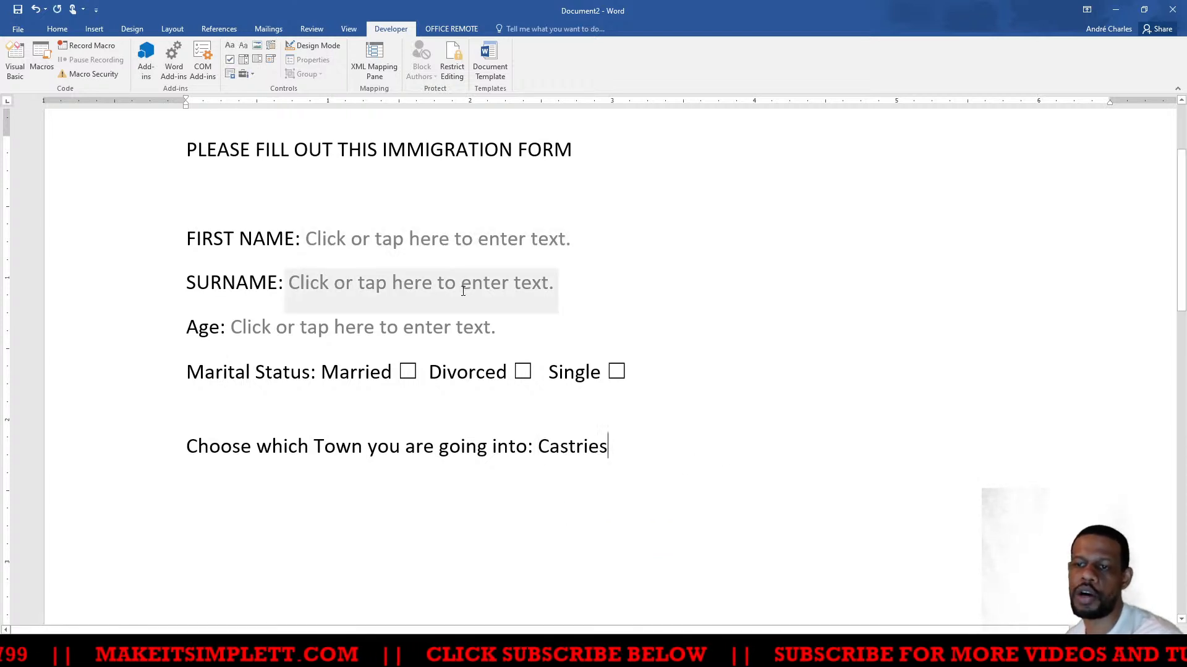
{"action": "scroll", "coordinate": [457, 280], "scroll_direction": "up", "scroll_amount": 2}
{"action": "scroll", "coordinate": [375, 307], "scroll_direction": "down", "scroll_amount": 2}
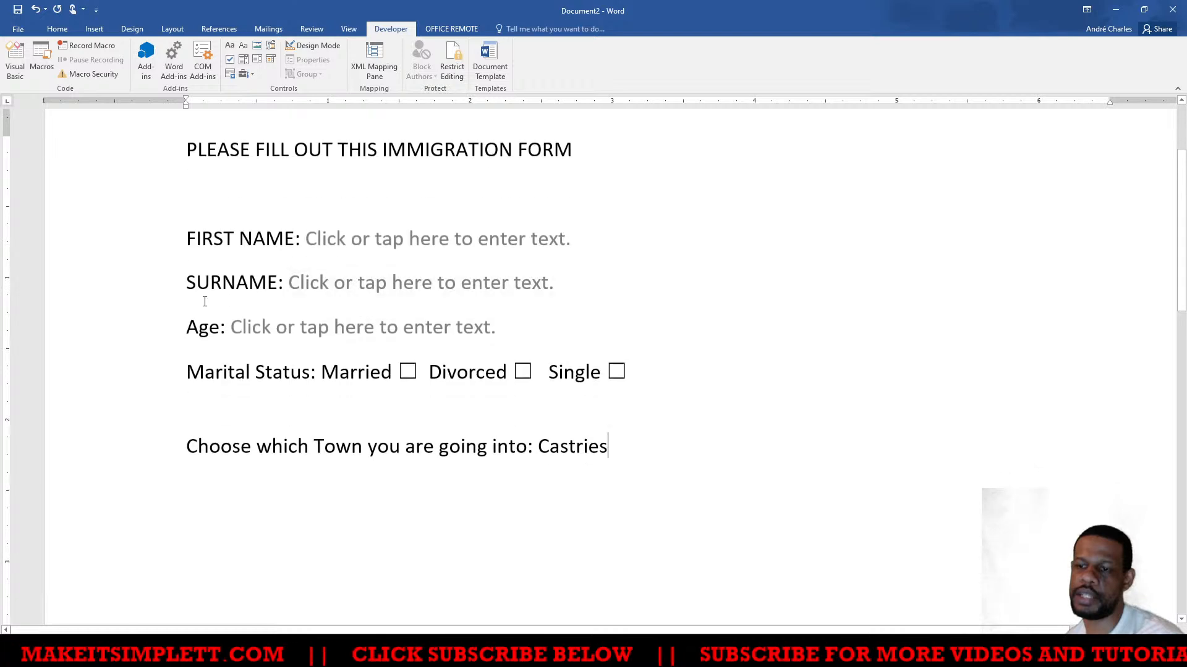
Test the Married, Divorced and Single check boxes by ticking each one and clearing them all again
{"action": "left_click", "coordinate": [555, 242]}
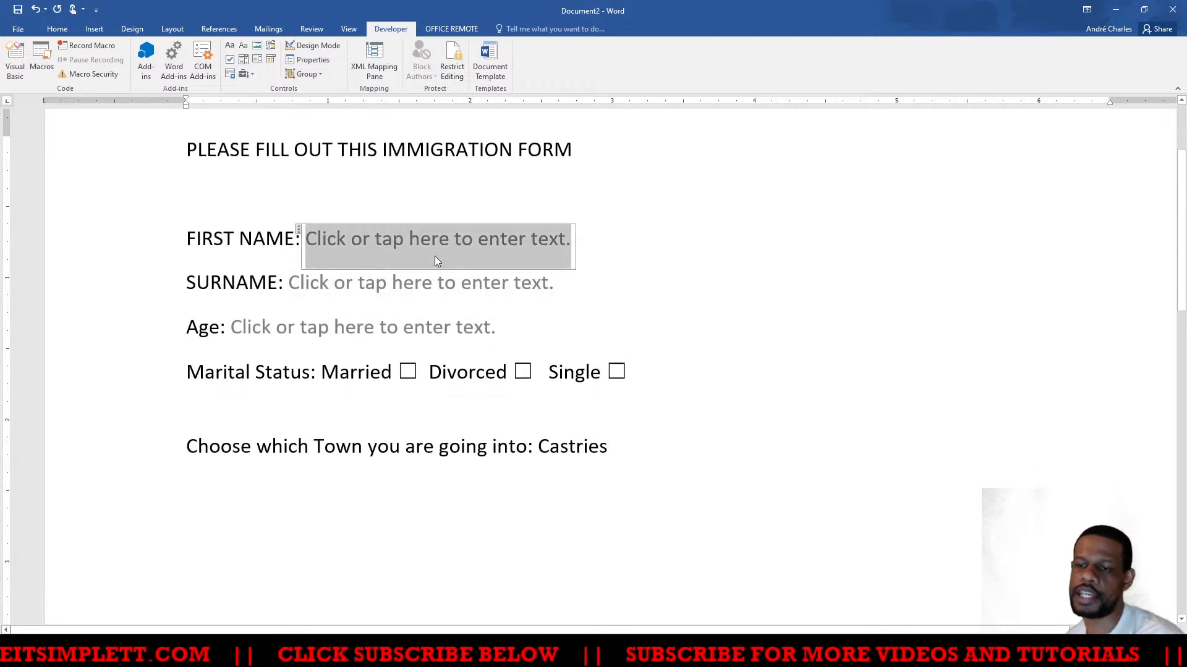
{"action": "left_click", "coordinate": [411, 371]}
{"action": "left_click", "coordinate": [523, 372]}
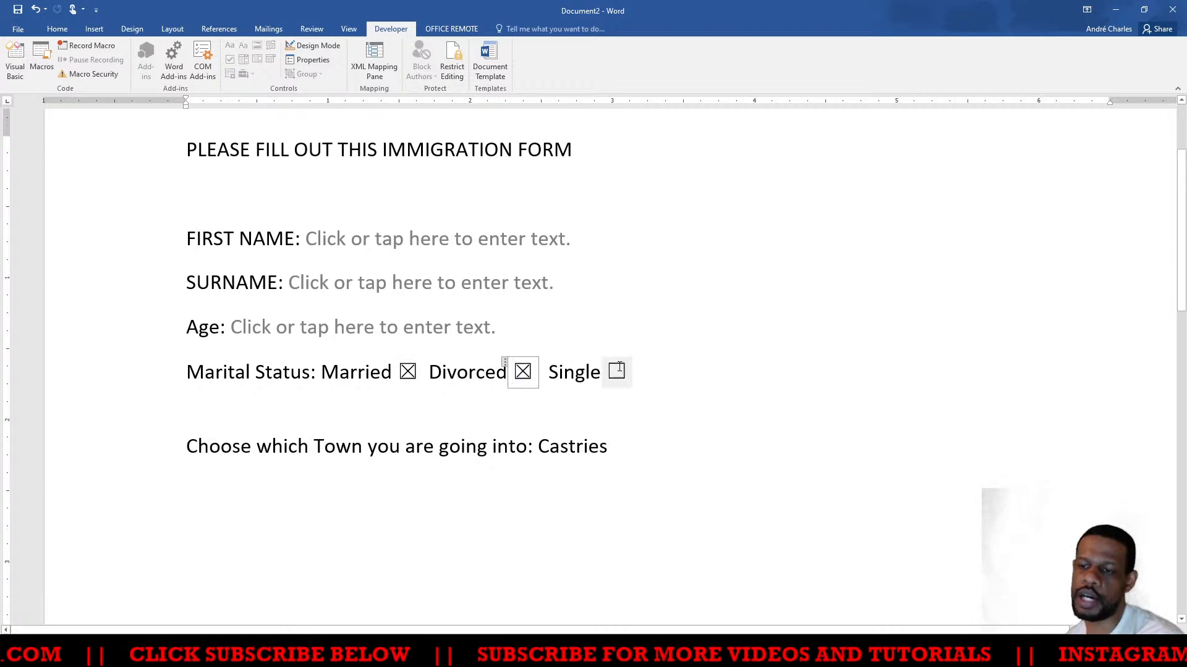
{"action": "left_click", "coordinate": [619, 369]}
{"action": "left_click", "coordinate": [523, 371]}
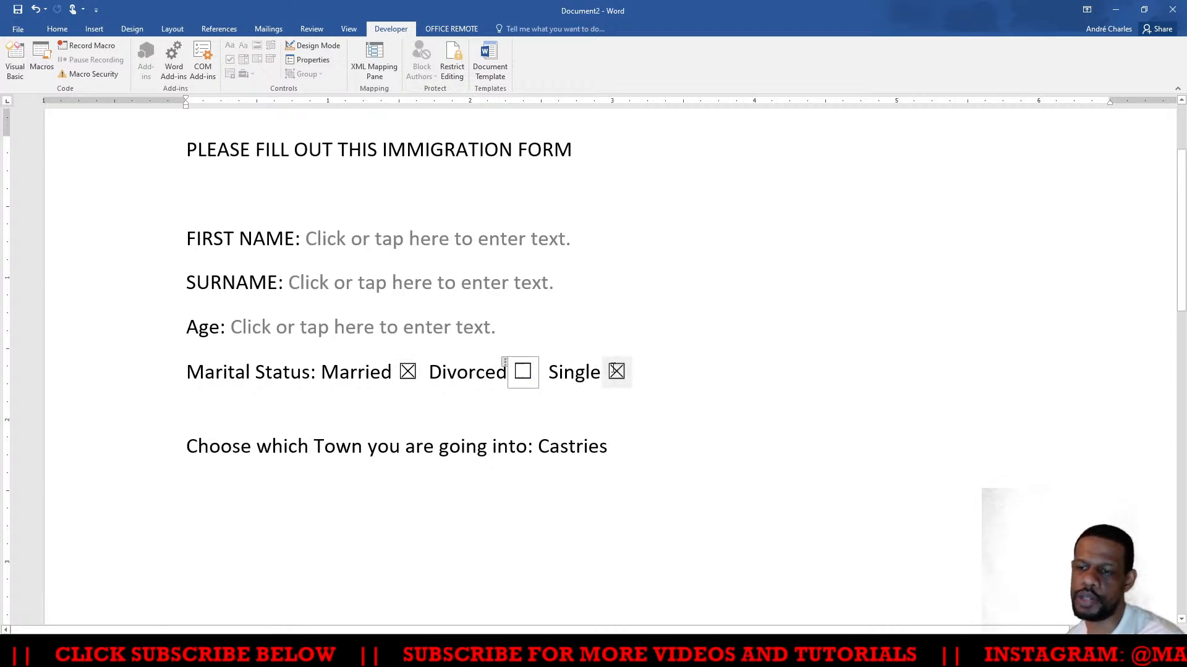
{"action": "left_click", "coordinate": [616, 371]}
{"action": "left_click", "coordinate": [408, 371]}
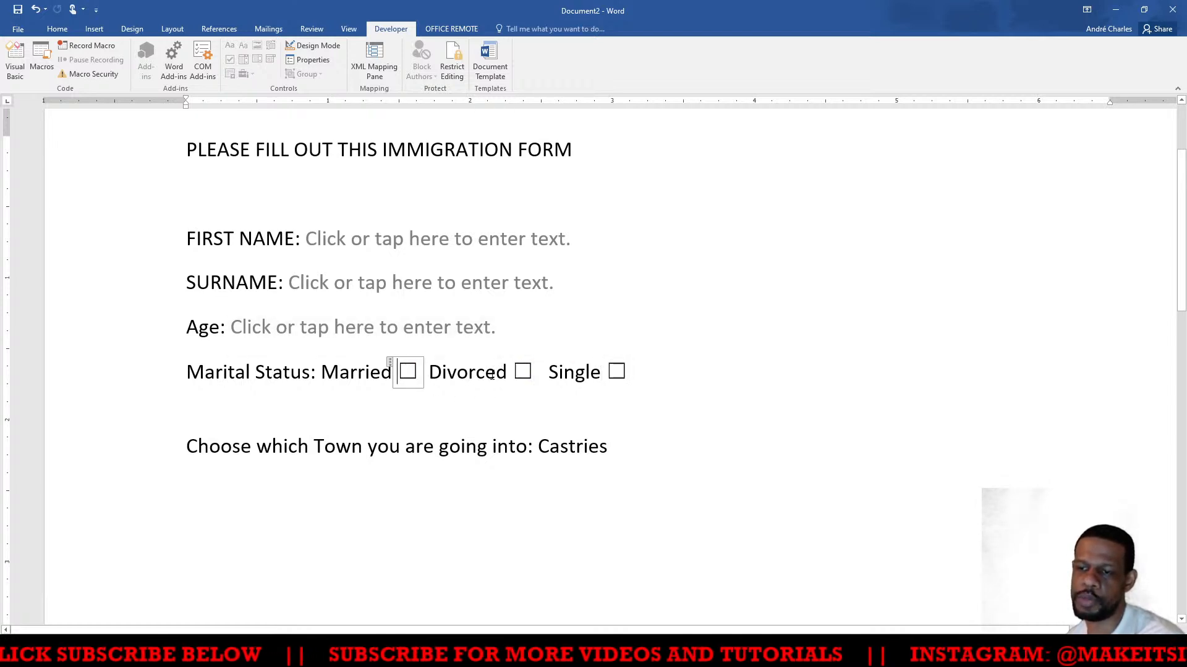
Expand the town drop-down list to check its choices and close it without choosing another town
{"action": "left_click", "coordinate": [561, 448]}
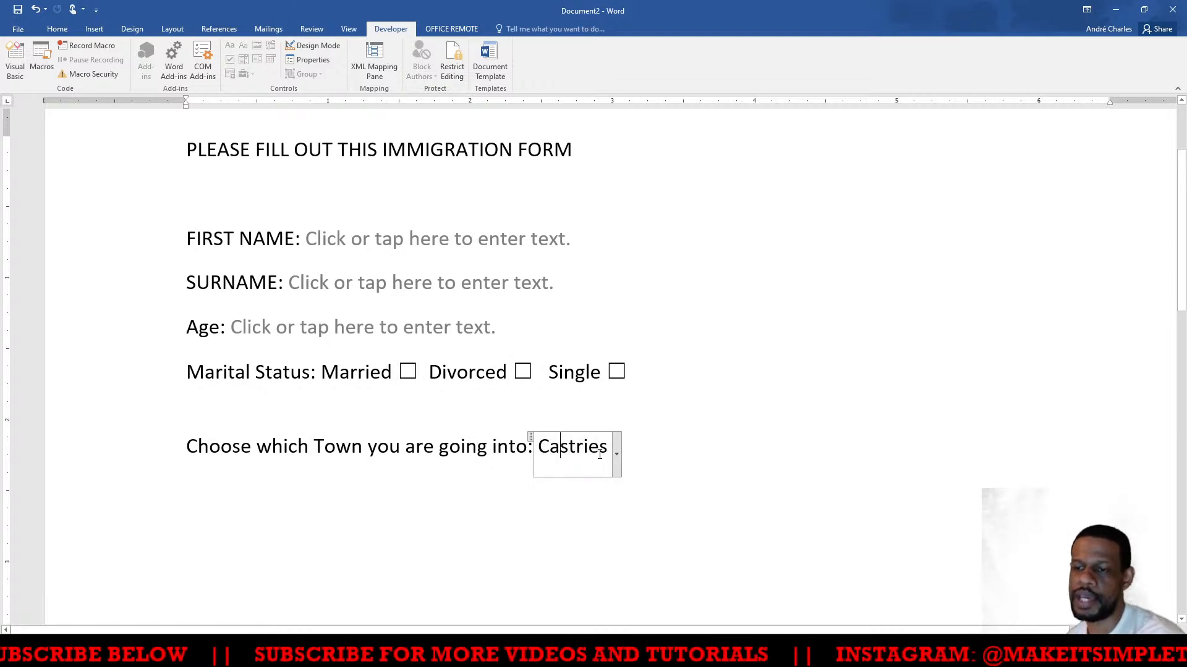
{"action": "left_click", "coordinate": [617, 453]}
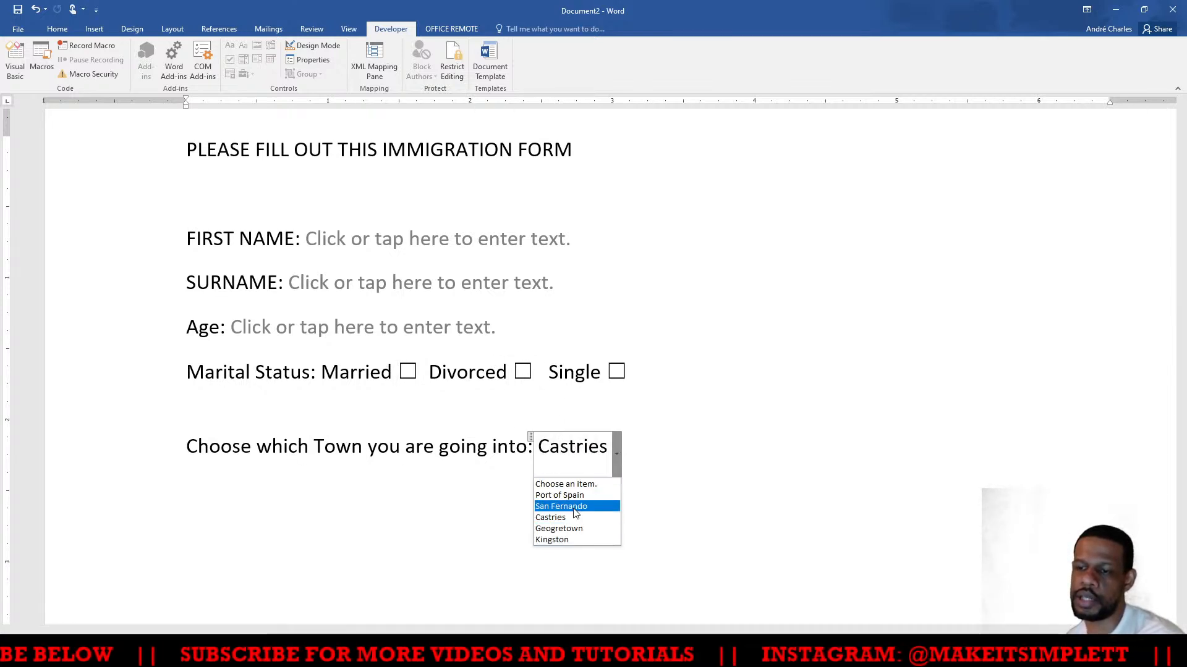
{"action": "key", "text": "Escape"}
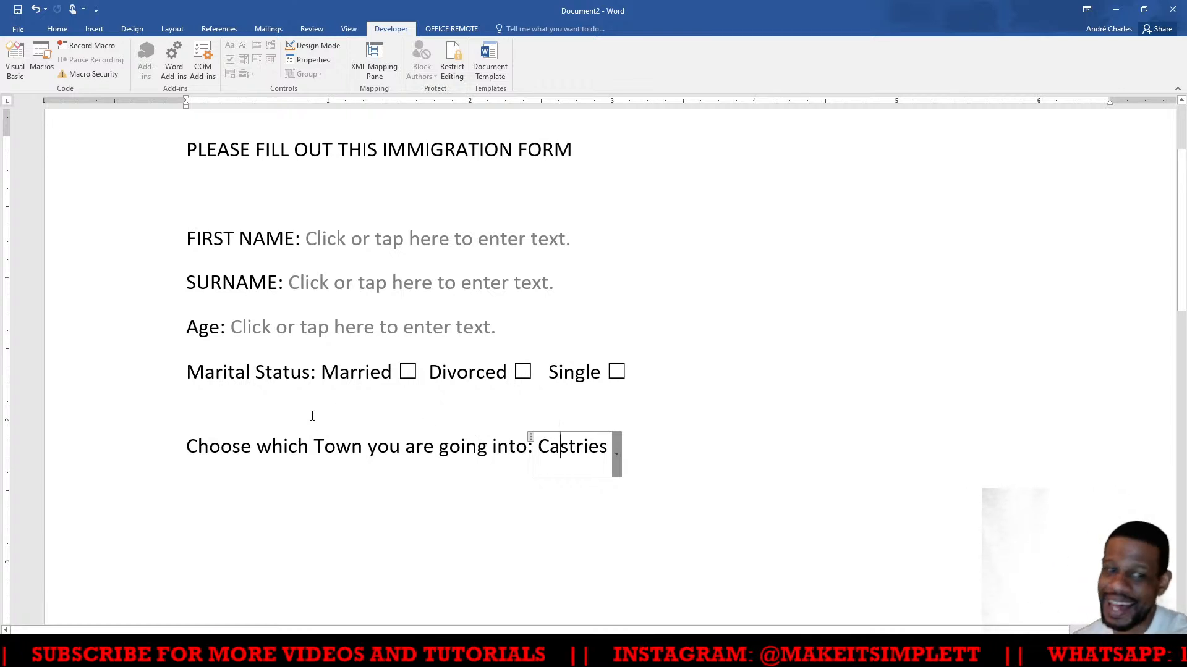
Centre and underline the title PLEASE FILL OUT THIS IMMIGRATION FORM
{"action": "scroll", "coordinate": [313, 416], "scroll_direction": "up", "scroll_amount": 3}
{"action": "left_click_drag", "start_coordinate": [192, 288], "coordinate": [592, 306]}
{"action": "key", "text": "ctrl+e"}
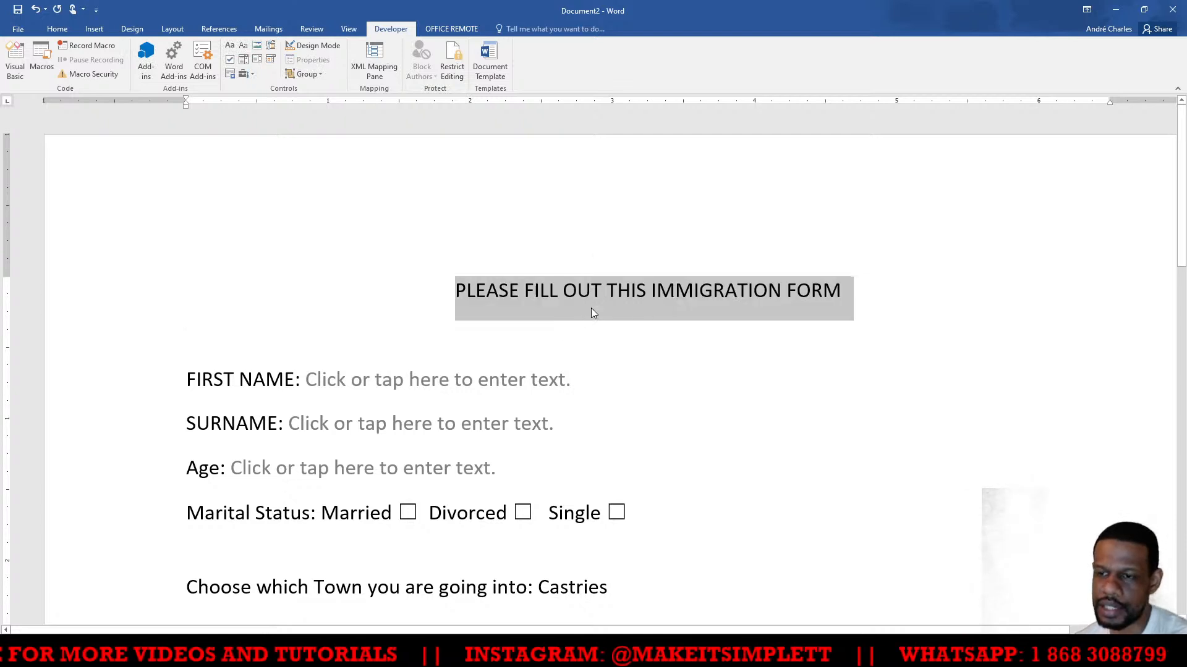
{"action": "key", "text": "ctrl+u"}
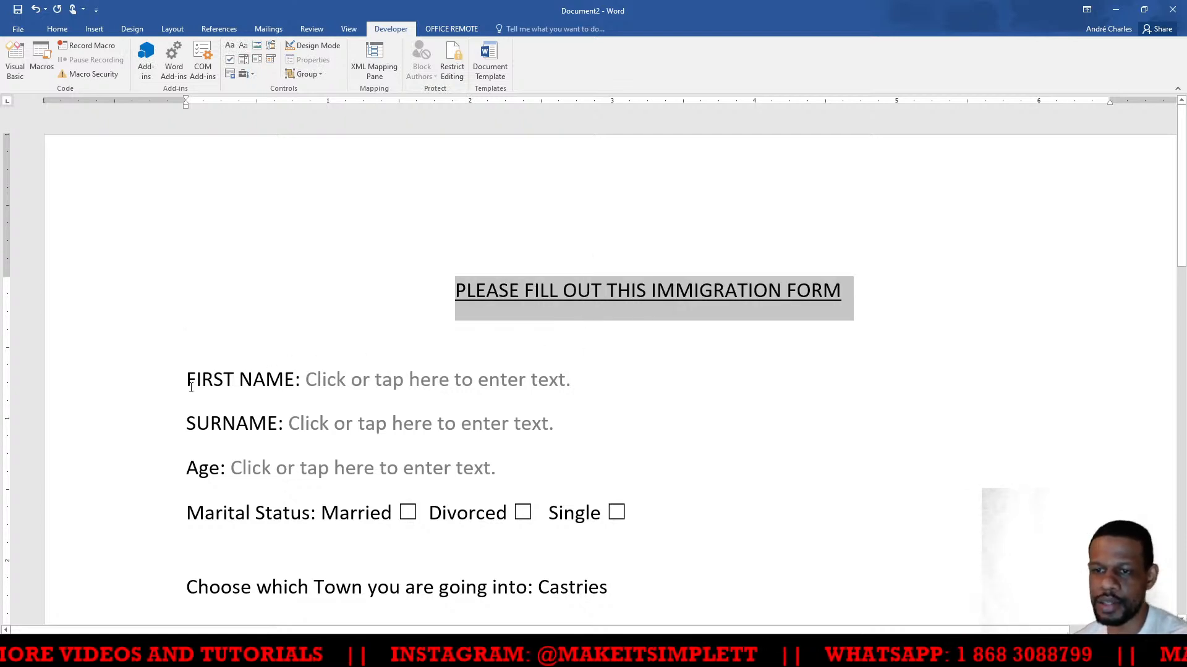
Make the FIRST NAME label bold
{"action": "left_click_drag", "start_coordinate": [187, 387], "coordinate": [295, 384]}
{"action": "key", "text": "ctrl+b"}
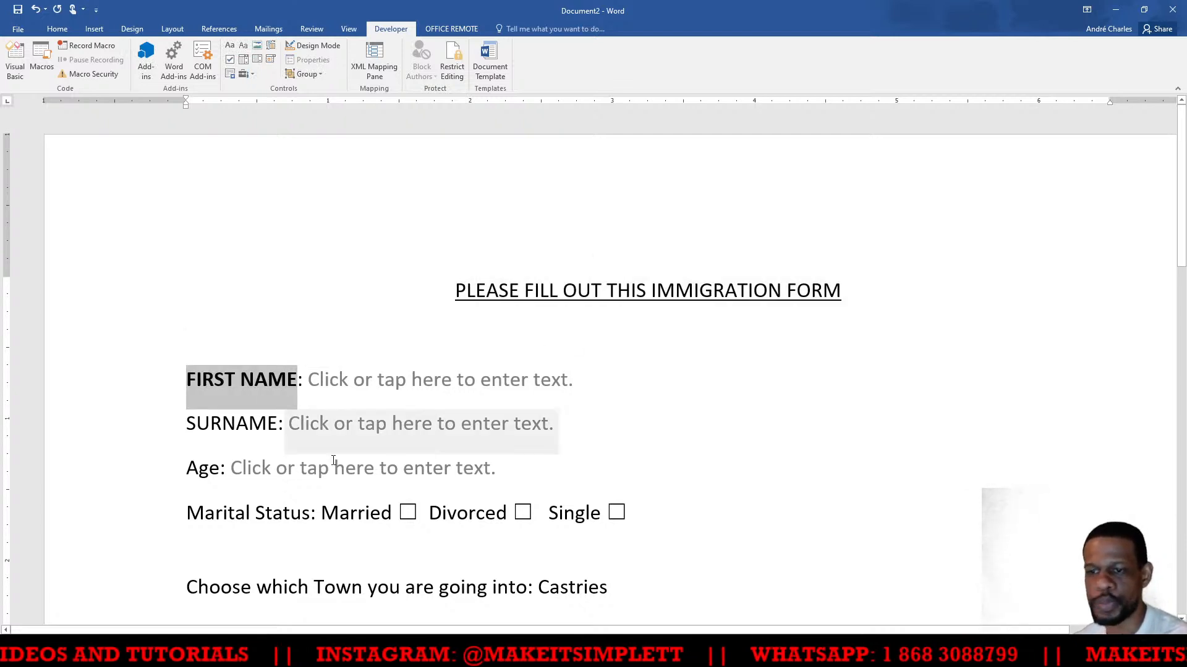
{"action": "scroll", "coordinate": [344, 466], "scroll_direction": "down", "scroll_amount": 3}
{"action": "scroll", "coordinate": [352, 477], "scroll_direction": "up", "scroll_amount": 1}
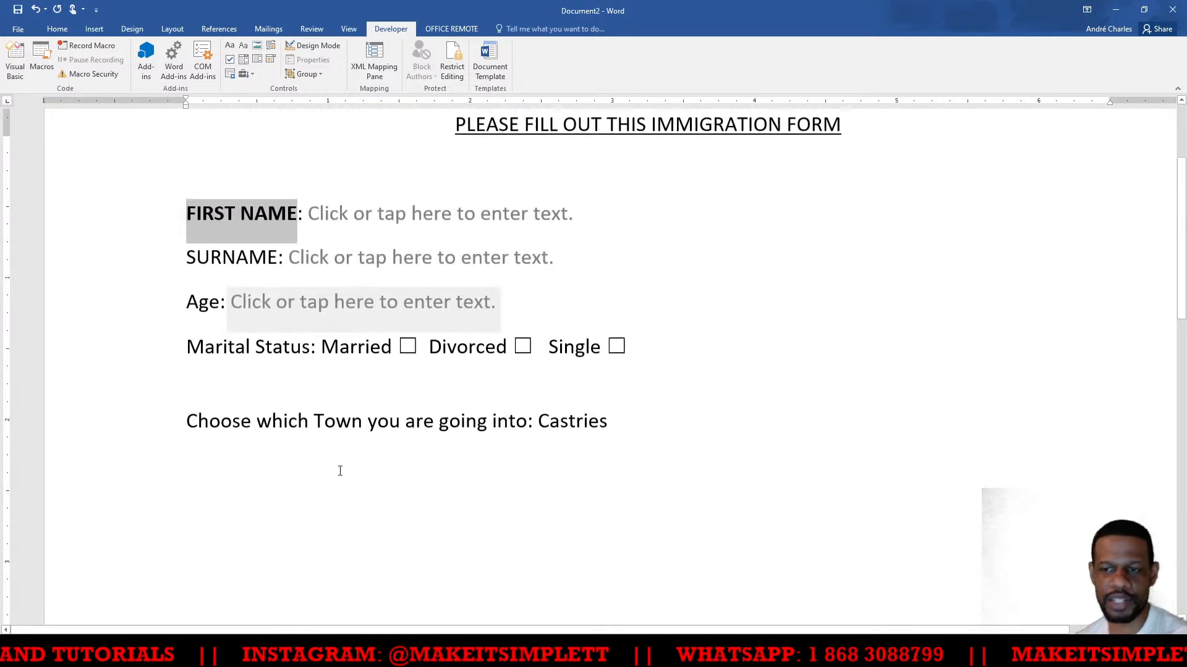
{"action": "scroll", "coordinate": [340, 470], "scroll_direction": "up", "scroll_amount": 1}
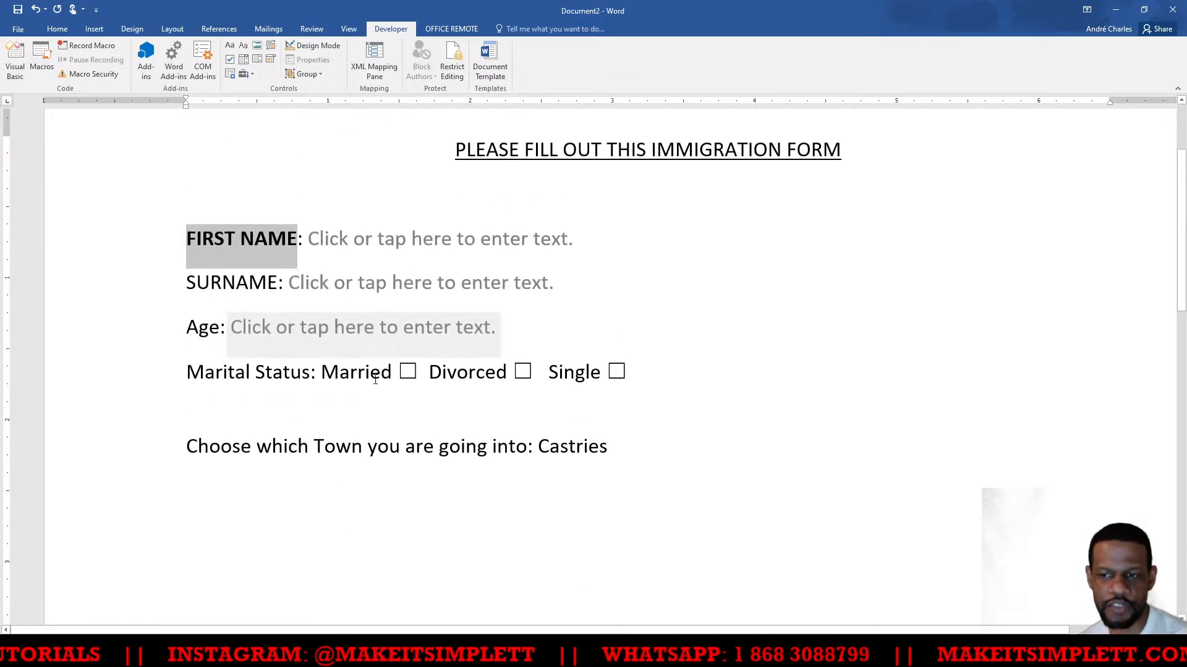
{"action": "left_click", "coordinate": [439, 239]}
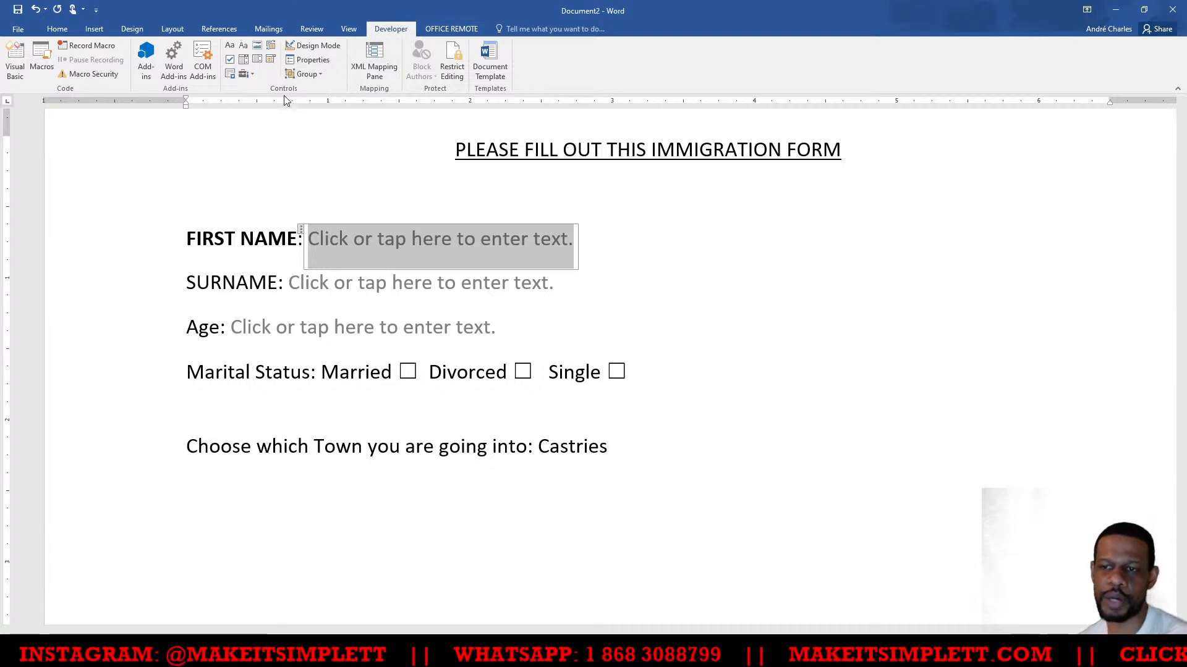
{"action": "left_click", "coordinate": [420, 283]}
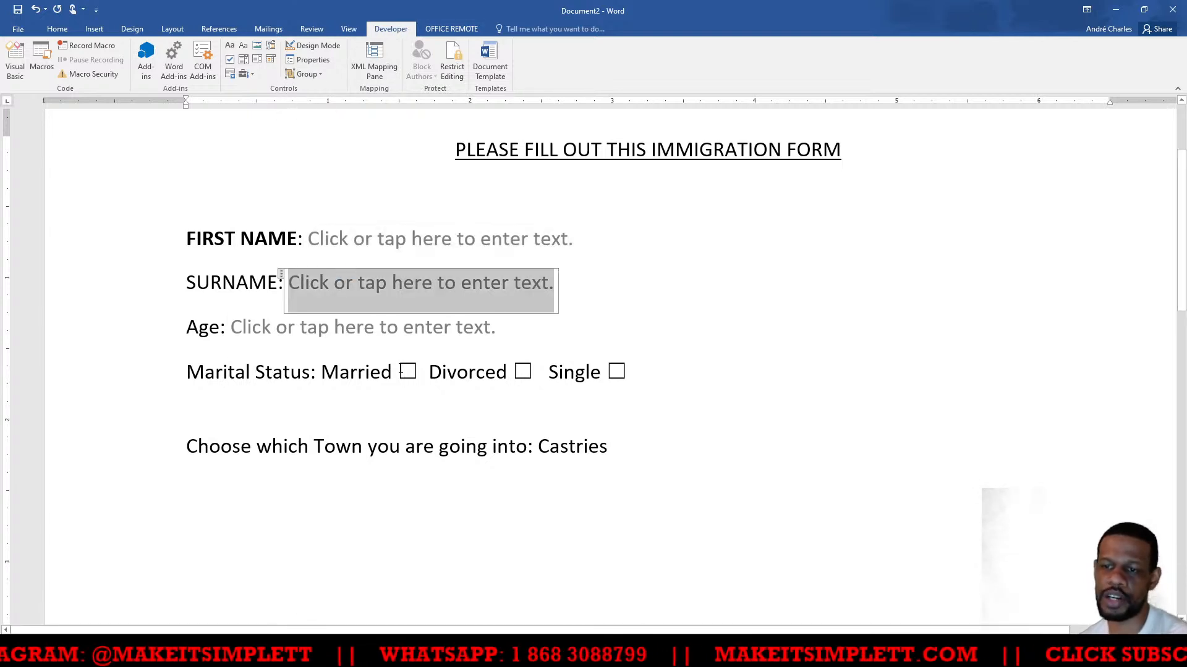
{"action": "left_click", "coordinate": [348, 366]}
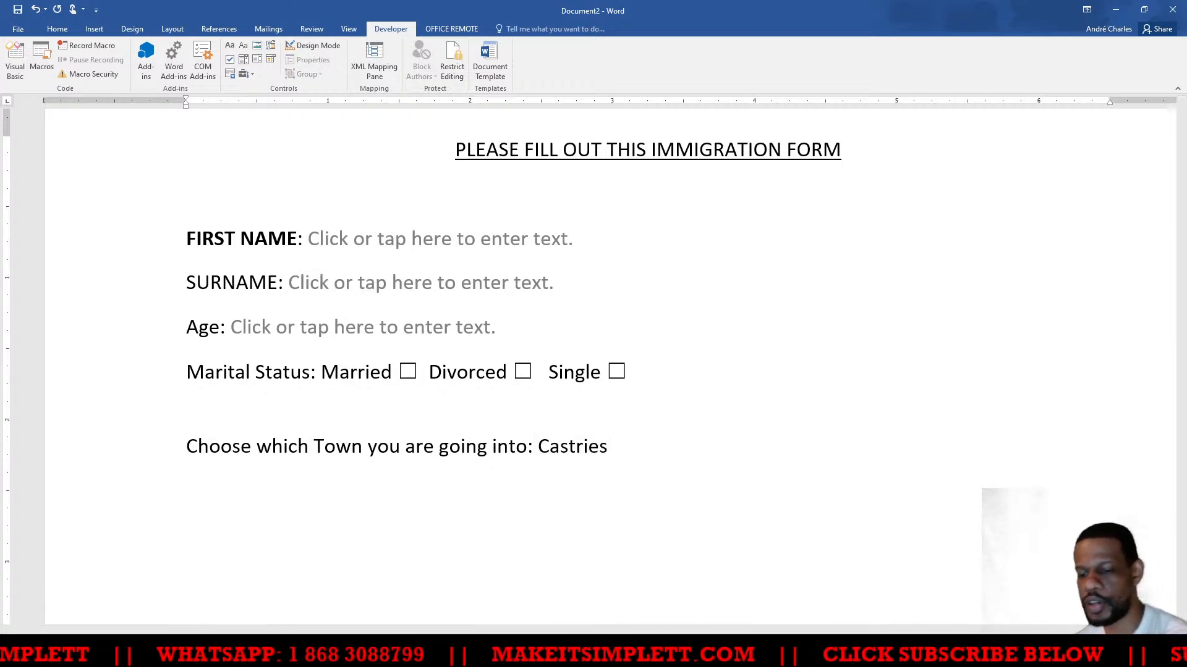
Switch to Foxit Reader to review the Fillable Forms criteria on check boxes, text boxes and drop-down lists, and return to the Word form
{"action": "key", "text": "alt+Tab"}
{"action": "key", "text": "alt+Tab"}
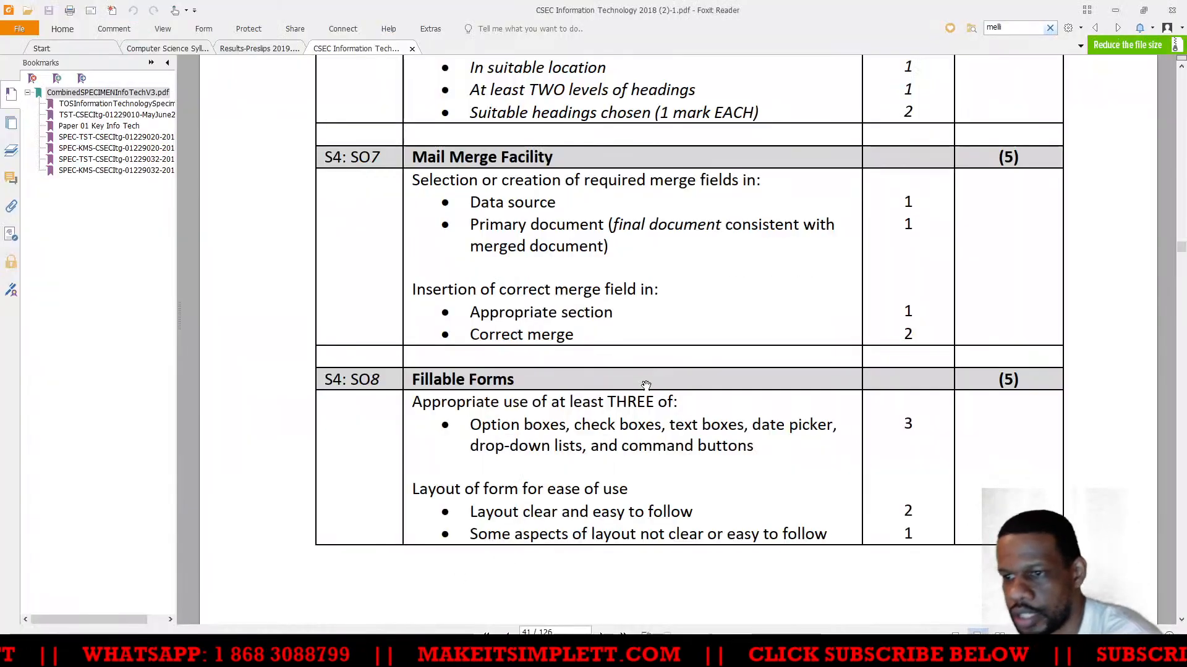
{"action": "scroll", "coordinate": [616, 400], "scroll_direction": "down", "scroll_amount": 1}
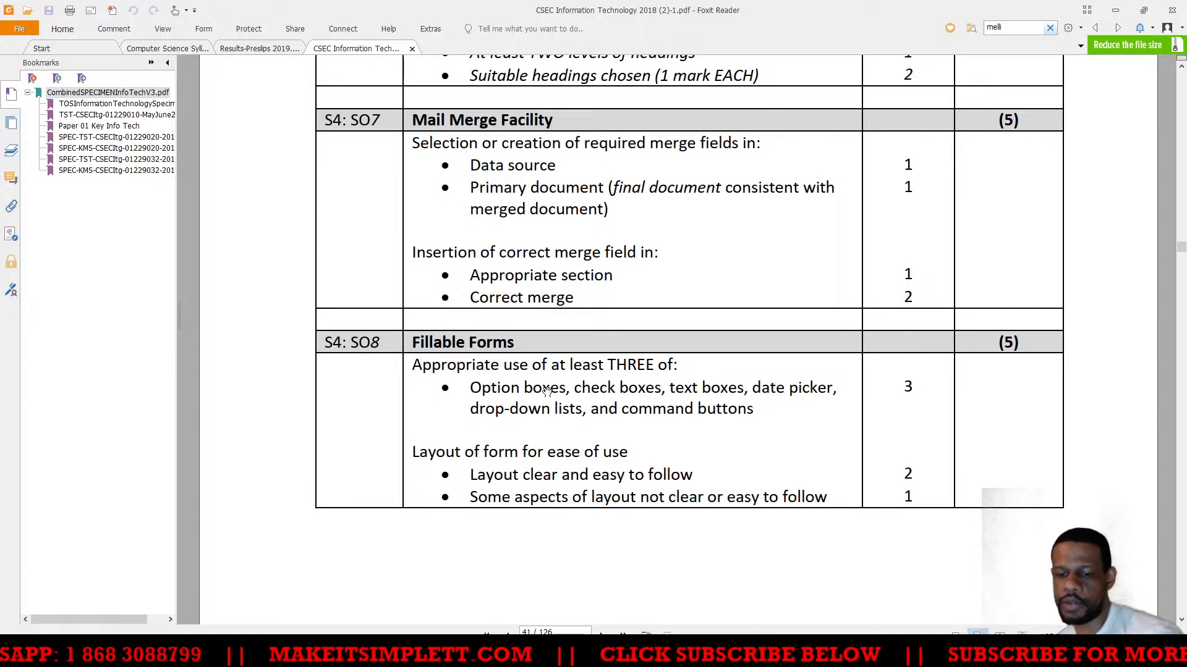
{"action": "scroll", "coordinate": [547, 390], "scroll_direction": "up", "scroll_amount": 2}
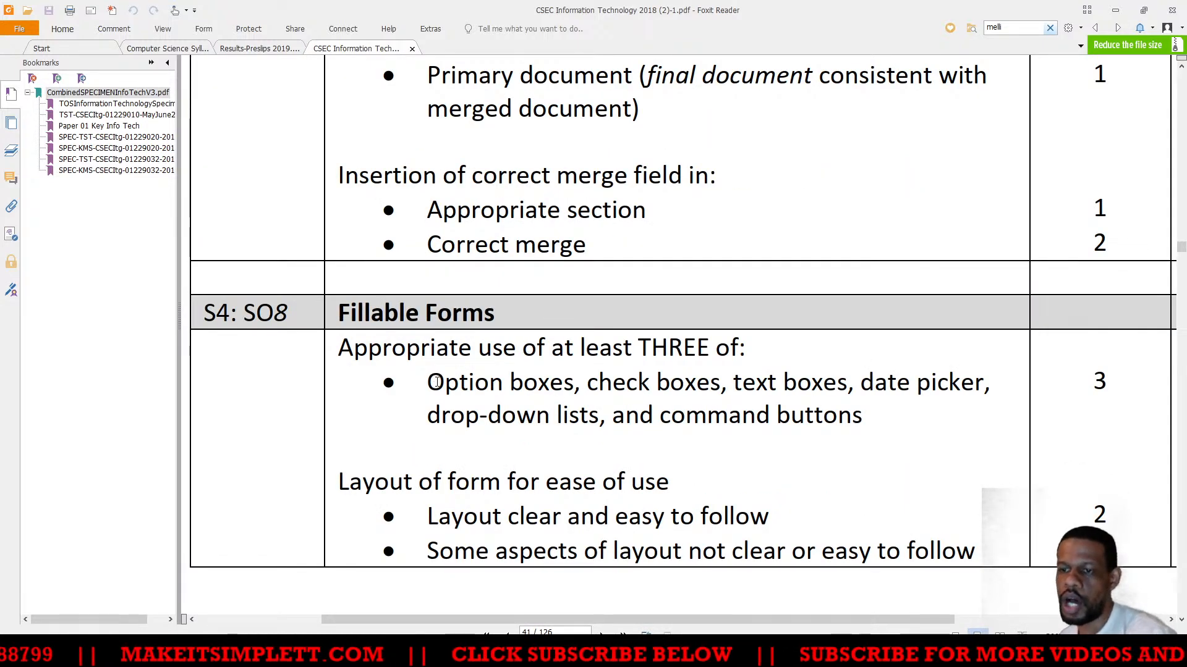
{"action": "left_click_drag", "start_coordinate": [435, 382], "coordinate": [704, 386]}
{"action": "left_click", "coordinate": [590, 383]}
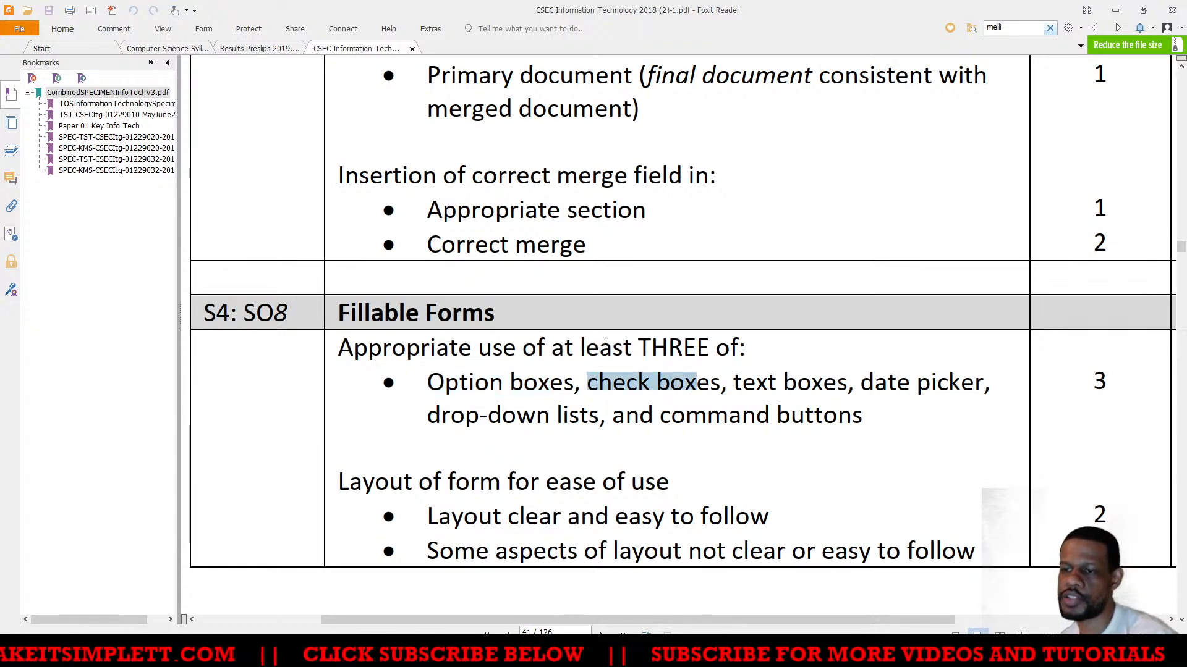
{"action": "left_click_drag", "start_coordinate": [428, 383], "coordinate": [780, 379]}
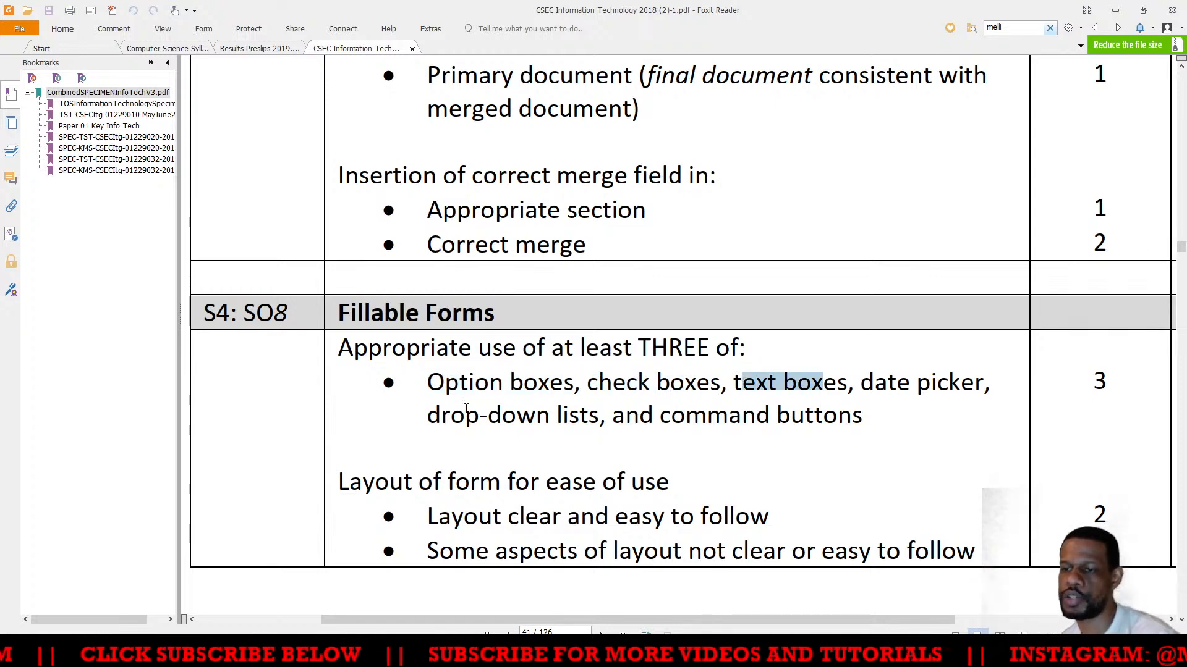
{"action": "left_click_drag", "start_coordinate": [441, 415], "coordinate": [607, 416]}
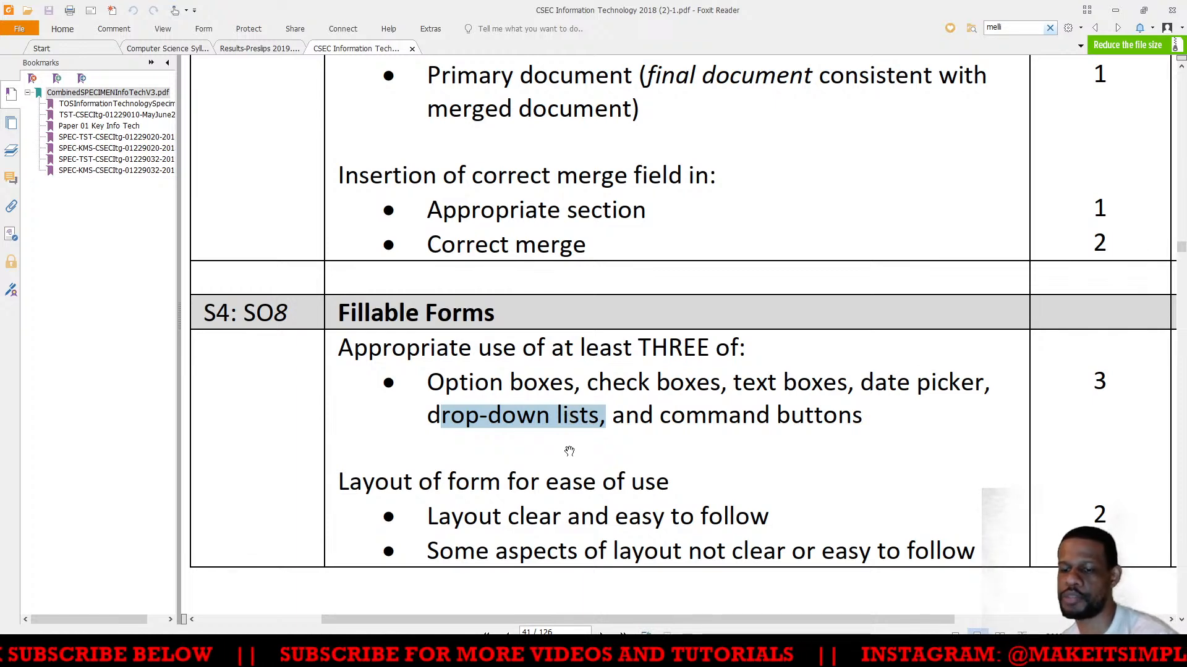
{"action": "key", "text": "alt+Tab"}
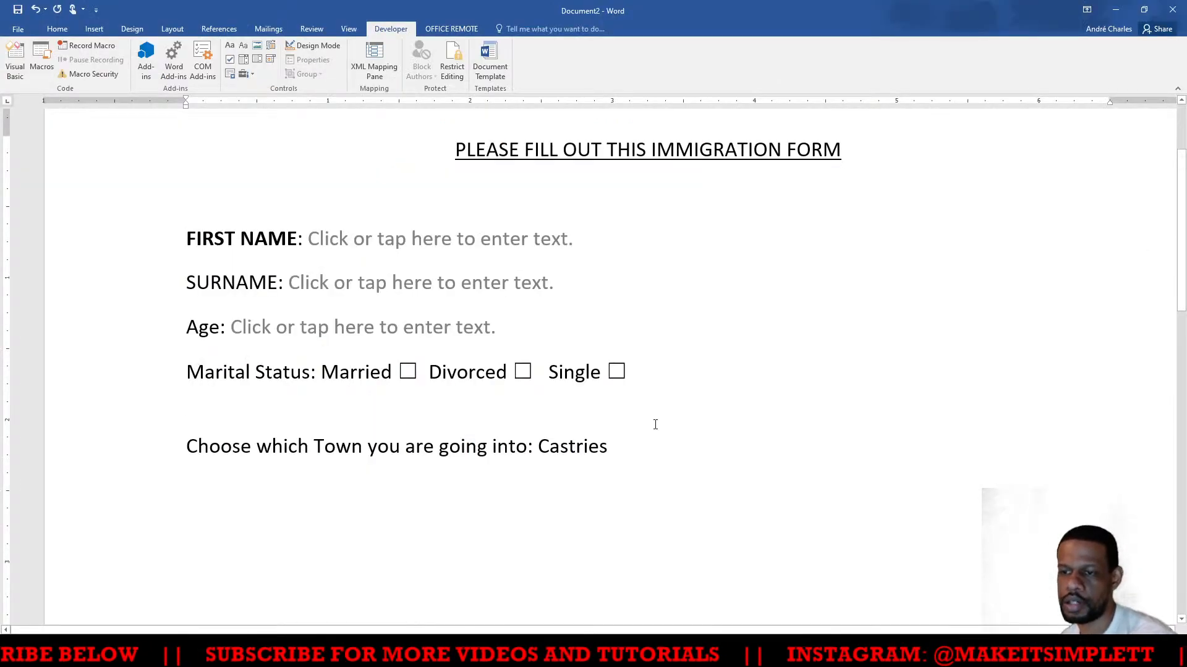